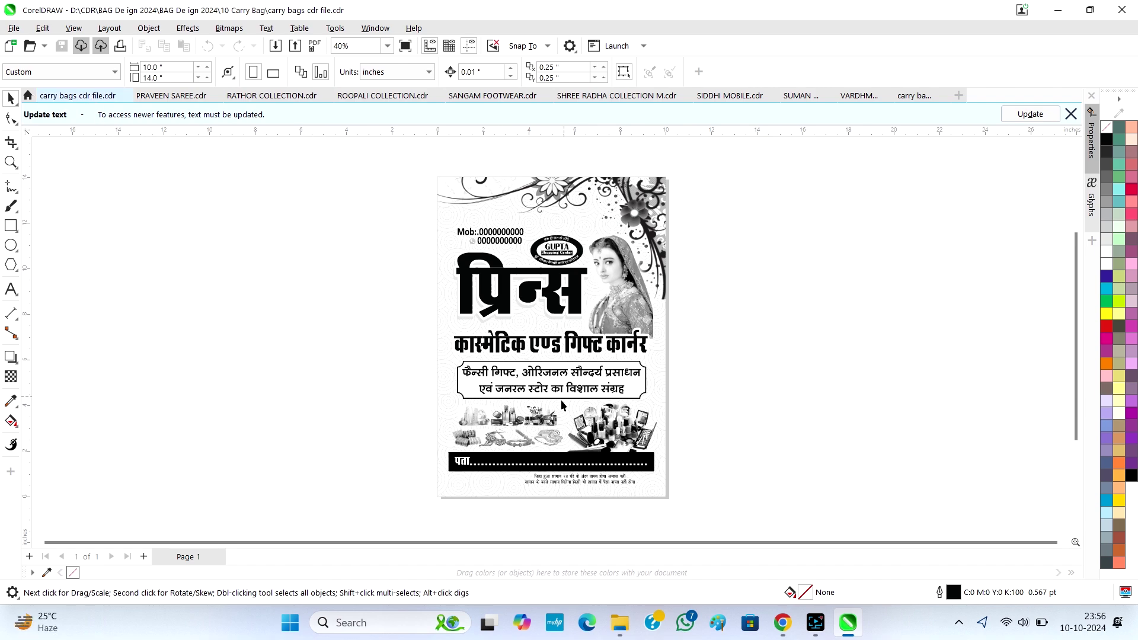
- Move the woman's photo off the page to its right side, and undo the move
scroll(569, 279, "up", 1)
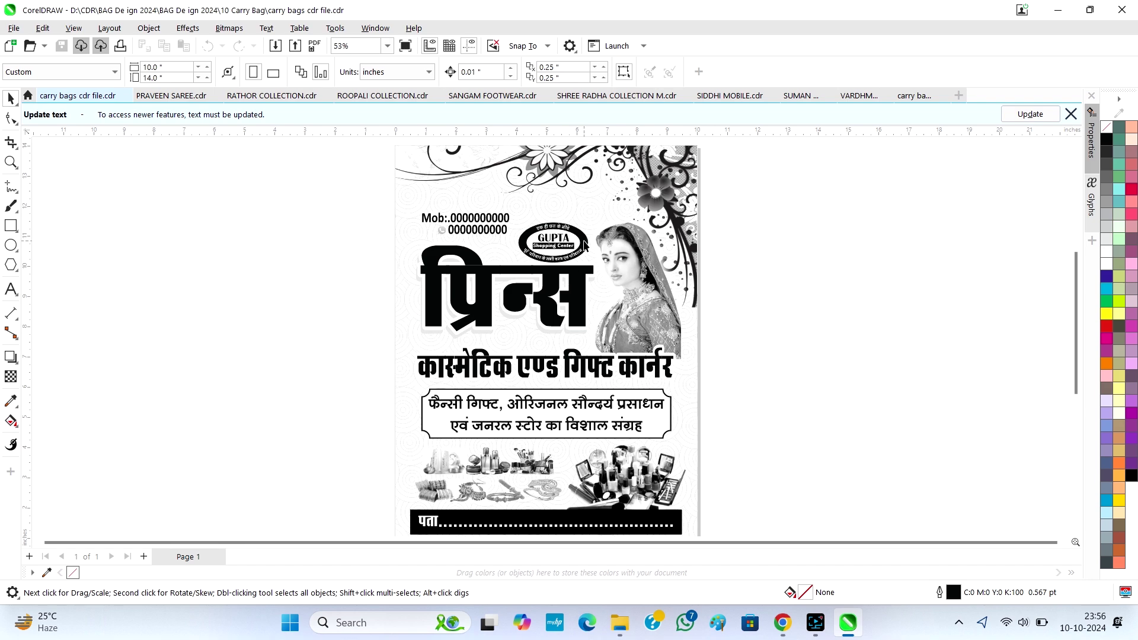
scroll(585, 244, "up", 2)
scroll(616, 299, "down", 2)
left_click(663, 331)
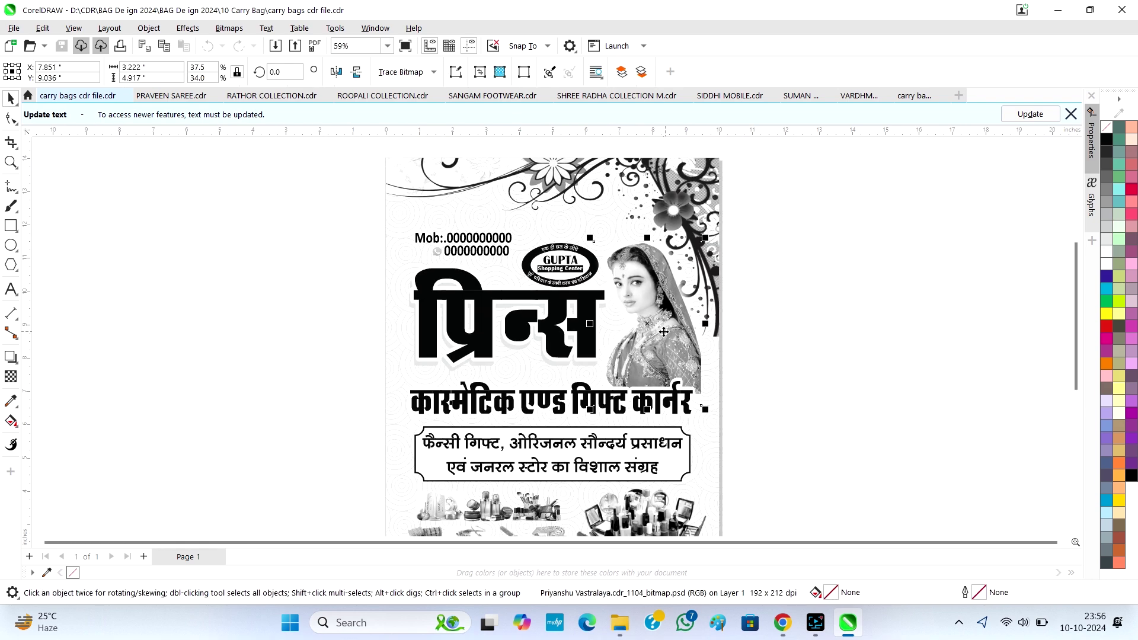
left_click_drag(663, 332, 794, 323)
key("ctrl+z")
- Check that the large heading, the line below it and the framed two-line tagline can be edited as text
double_click(541, 329)
left_click_drag(535, 329, 424, 331)
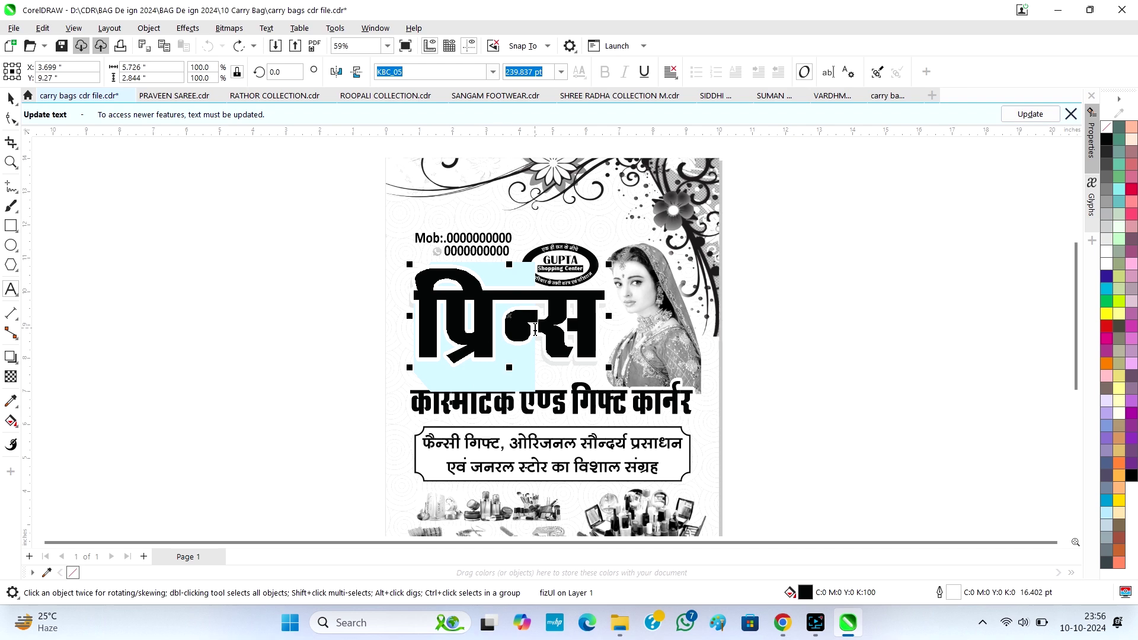
key("Escape")
double_click(510, 406)
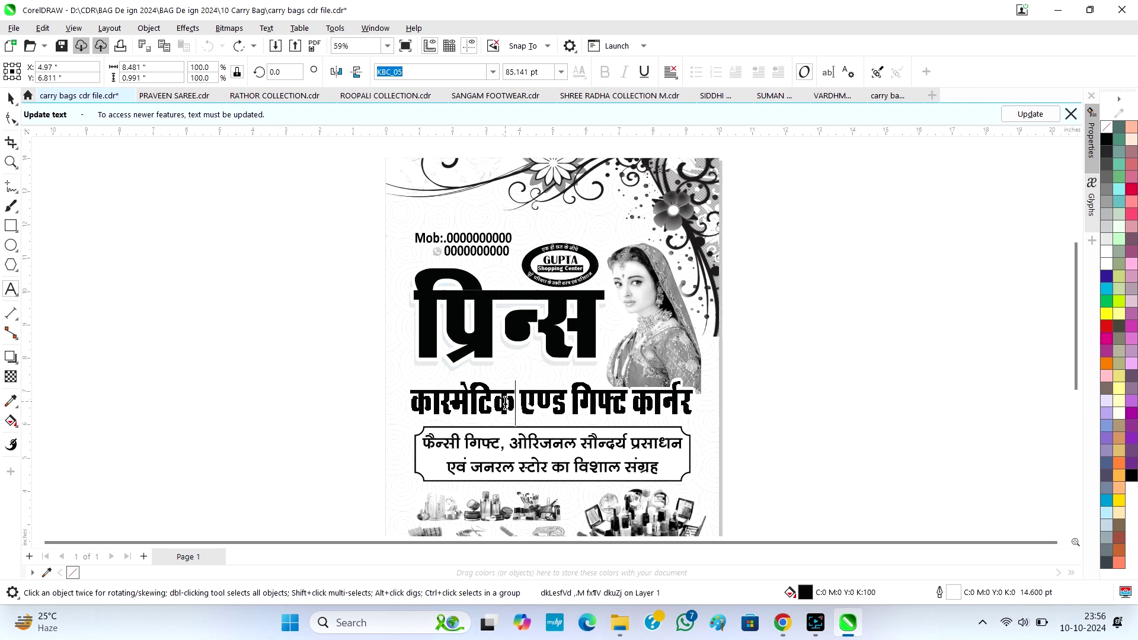
left_click_drag(516, 409, 820, 425)
key("Escape")
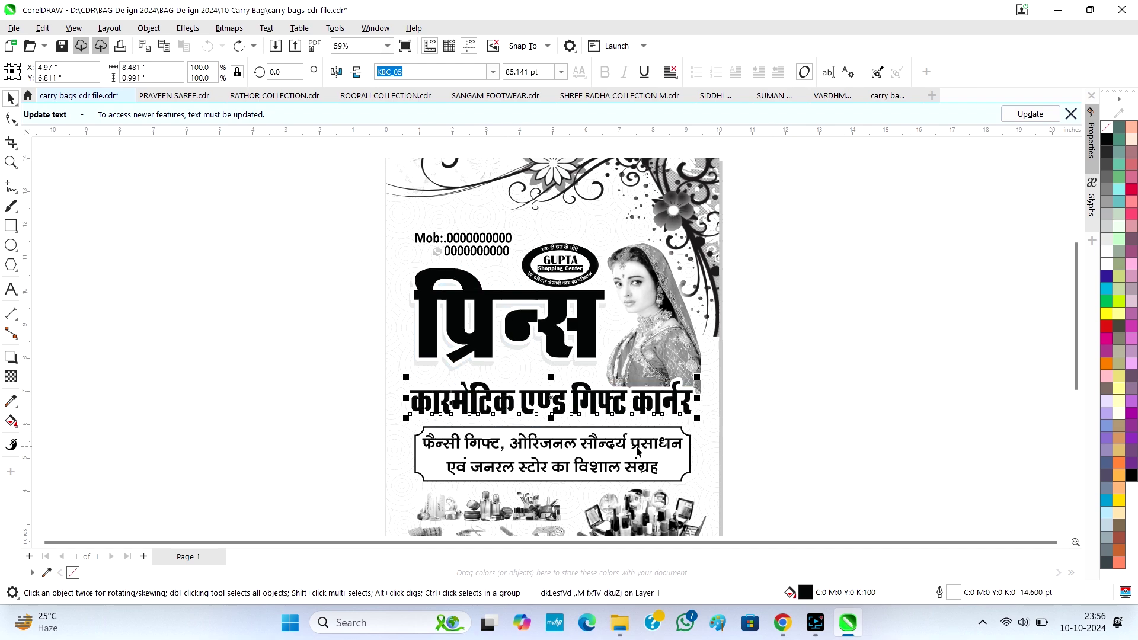
left_click(636, 446)
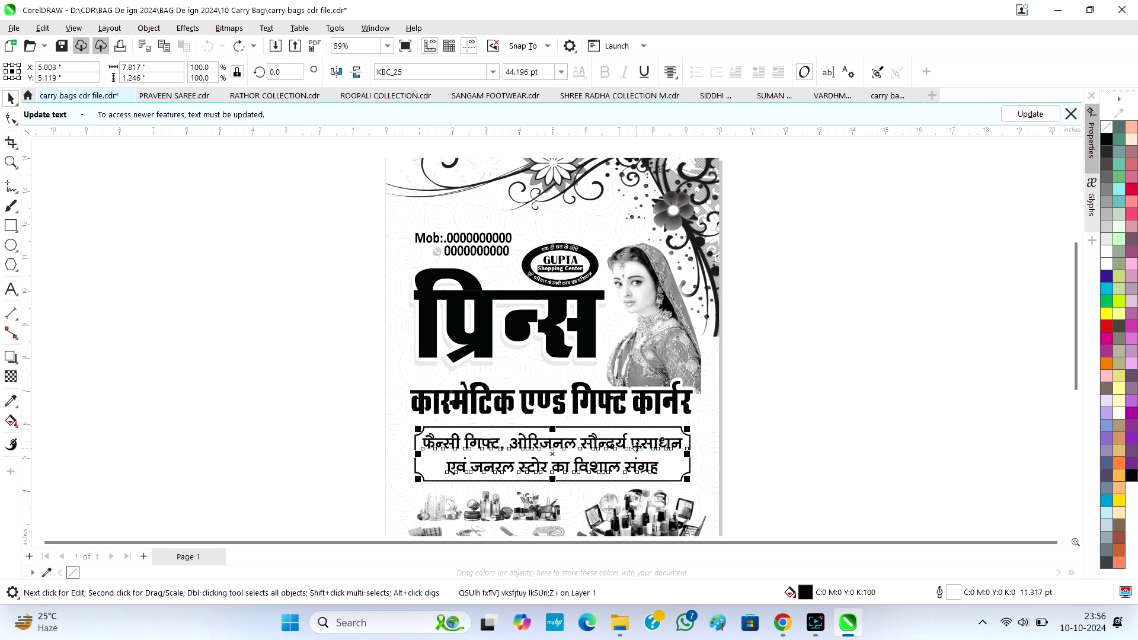
double_click(470, 445)
key("Escape")
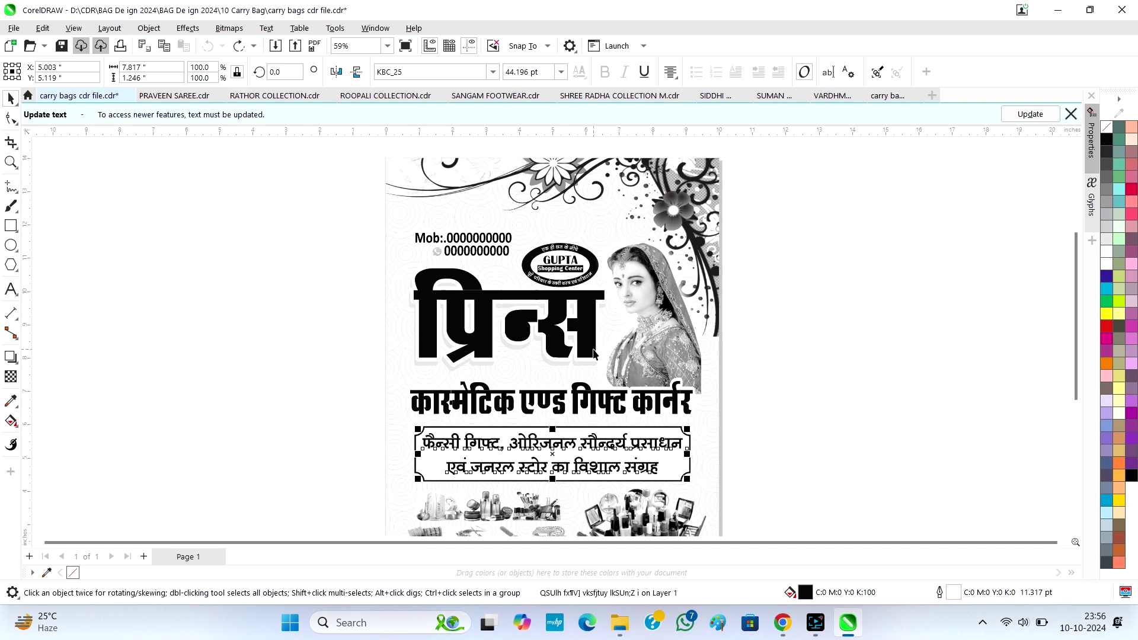
- Move the large makeup kit picture off the page beside the layout, and undo the move
scroll(632, 472, "down", 1)
scroll(632, 472, "up", 2)
left_click(633, 472)
scroll(632, 472, "up", 1)
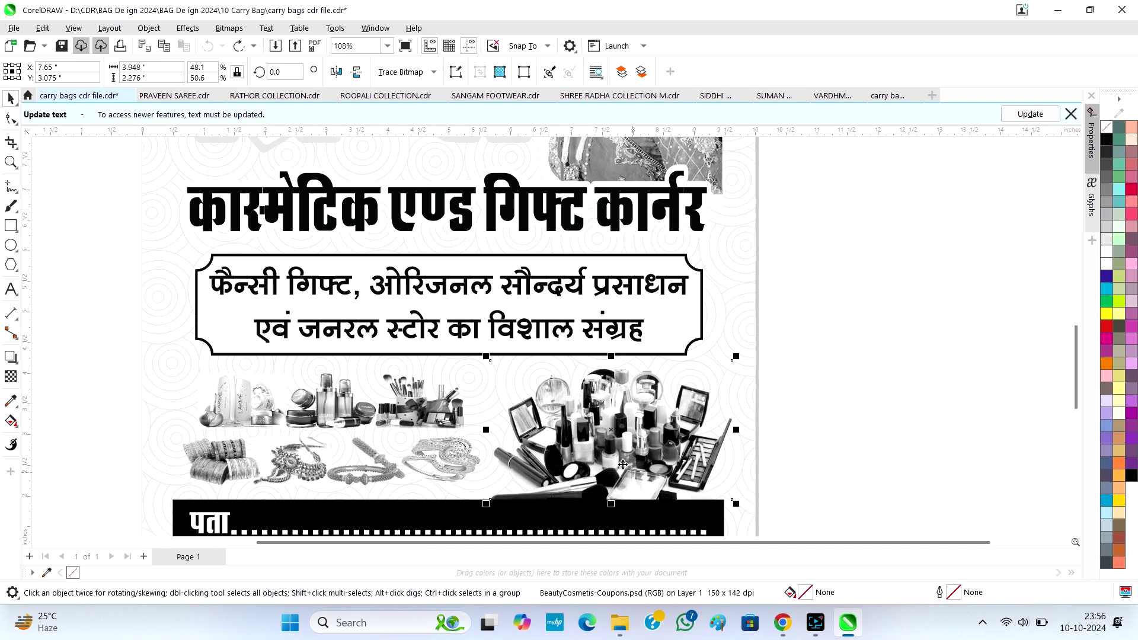
left_click_drag(632, 471, 909, 402)
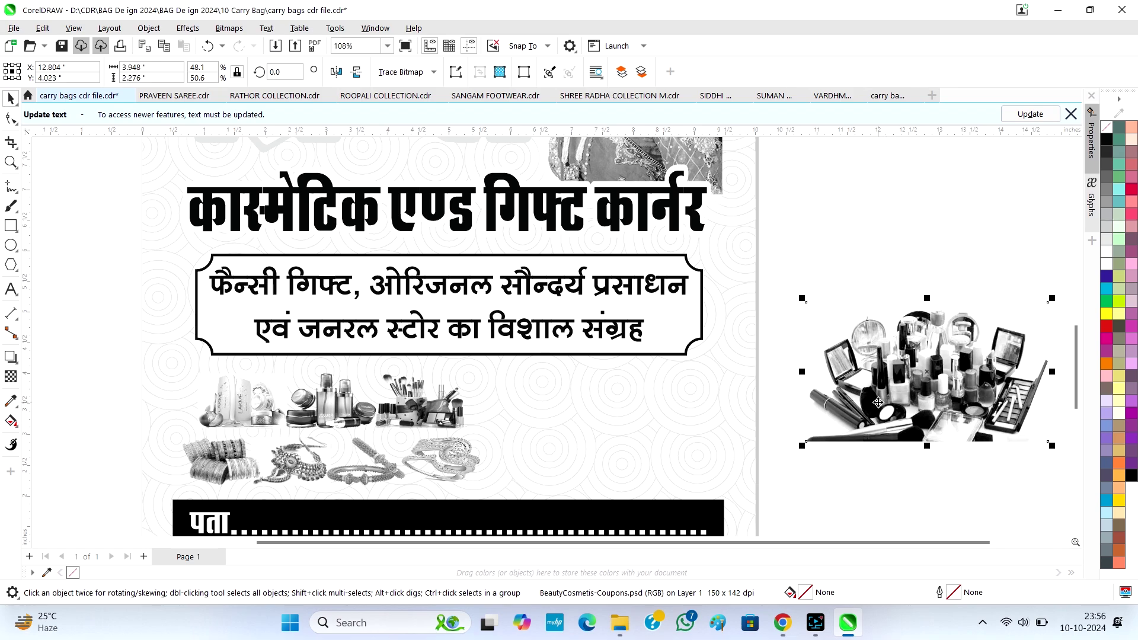
key("ctrl+z")
- Examine the small cosmetics and jewellery pictures above the address bar up close as separate bitmaps
left_click(346, 432)
scroll(358, 422, "up", 2)
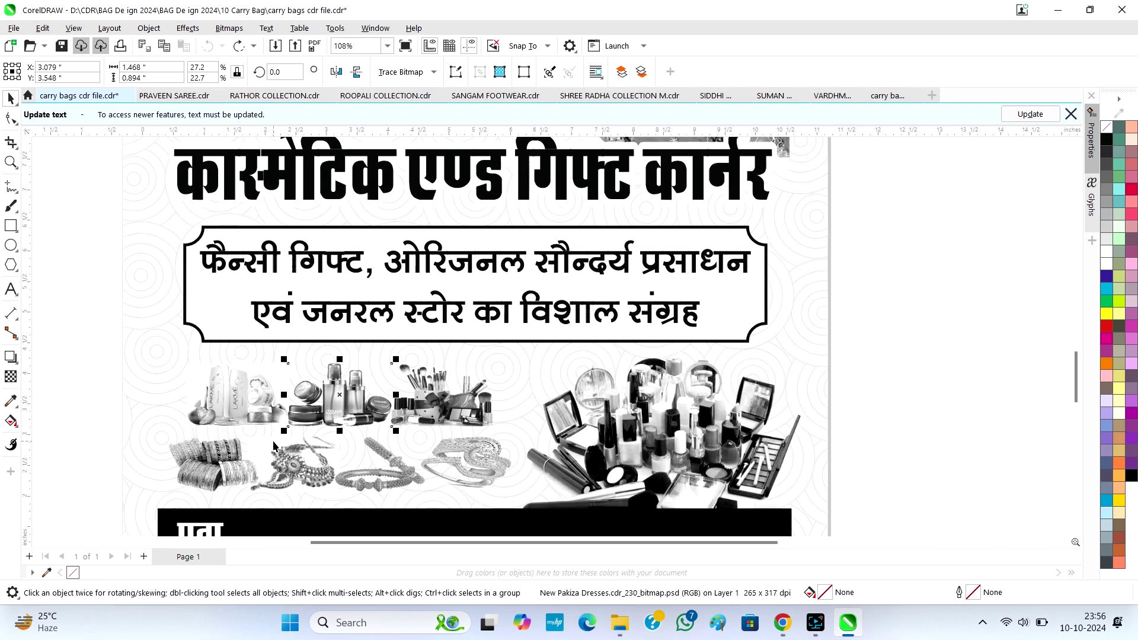
left_click(214, 367)
scroll(356, 368, "down", 1)
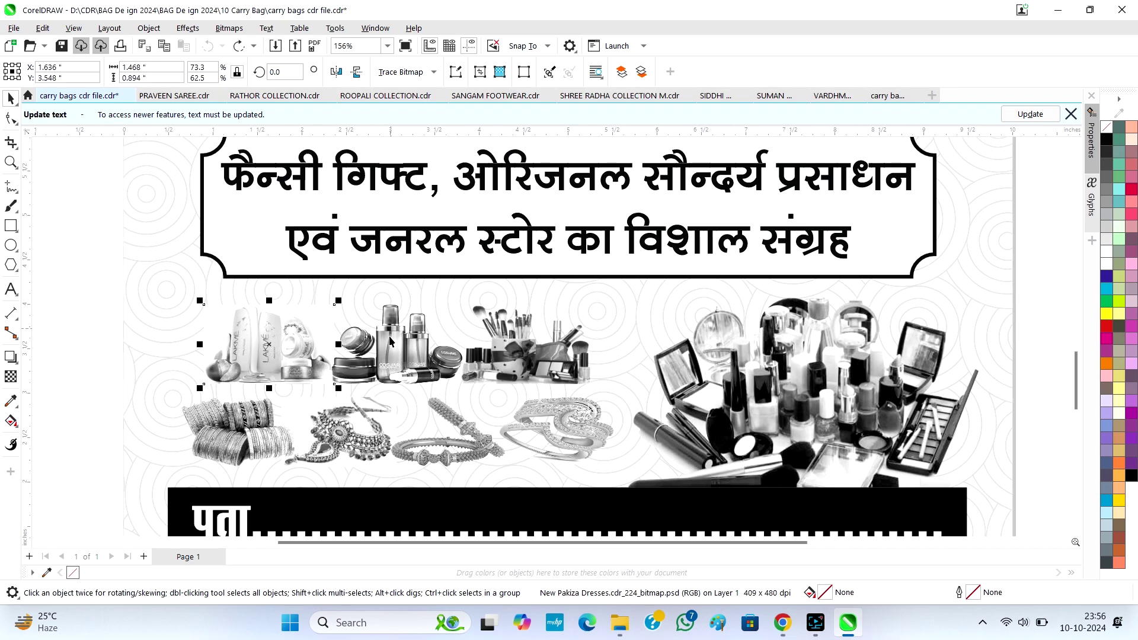
scroll(286, 467, "up", 2)
scroll(251, 449, "up", 1)
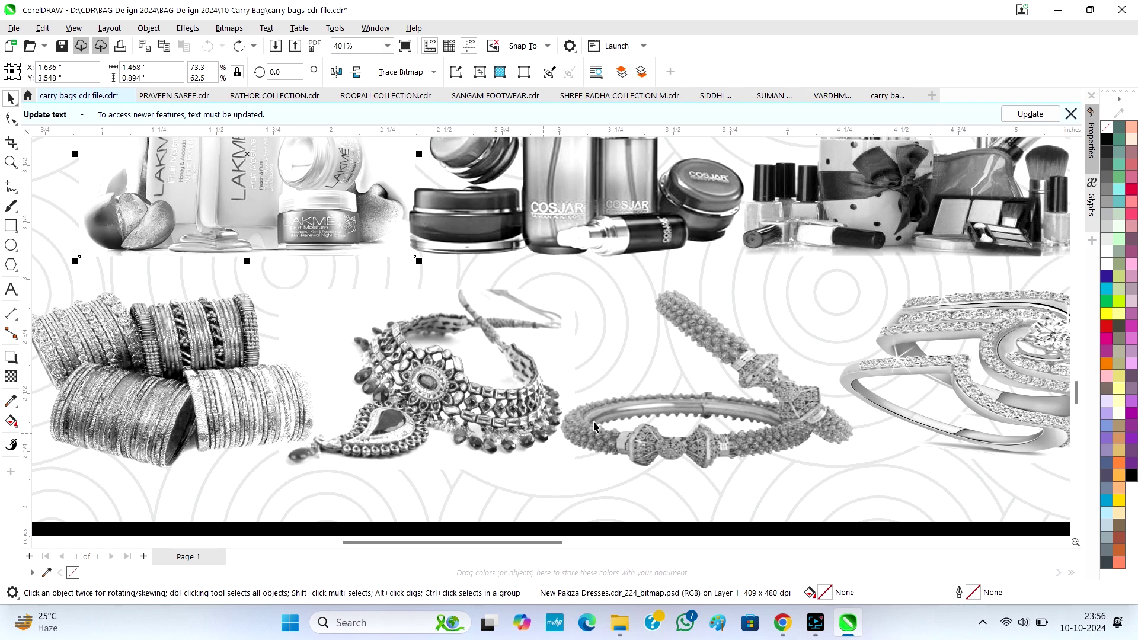
- Shift the beaded bangle picture slightly within the jewellery row, and undo the move
left_click_drag(783, 394, 770, 418)
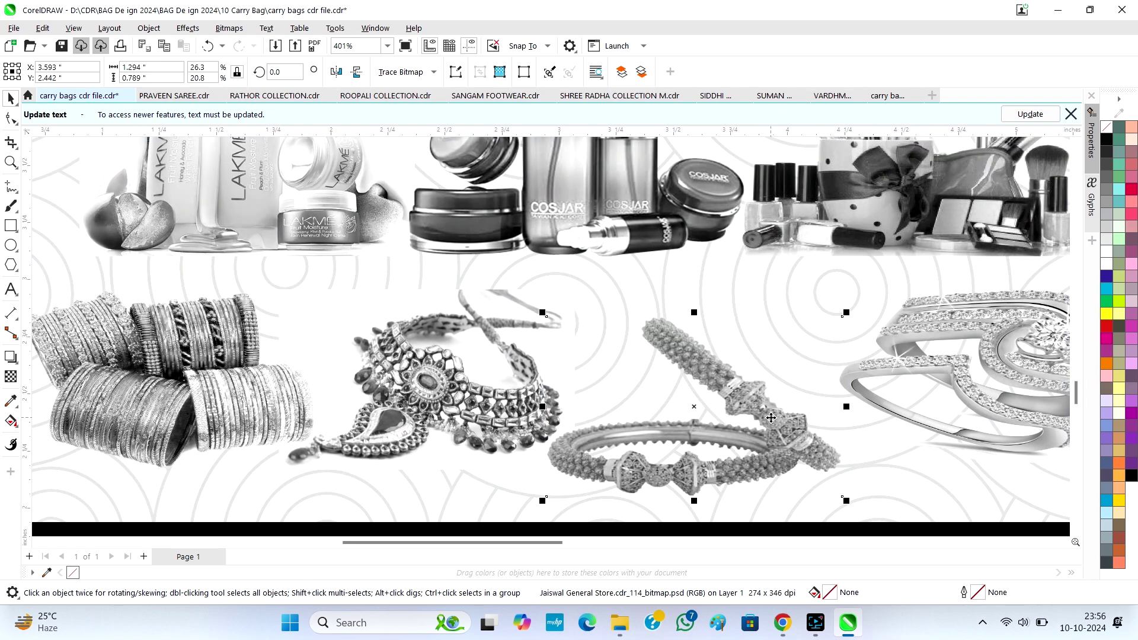
key("ctrl+z")
key("ctrl+z")
key("ctrl+z")
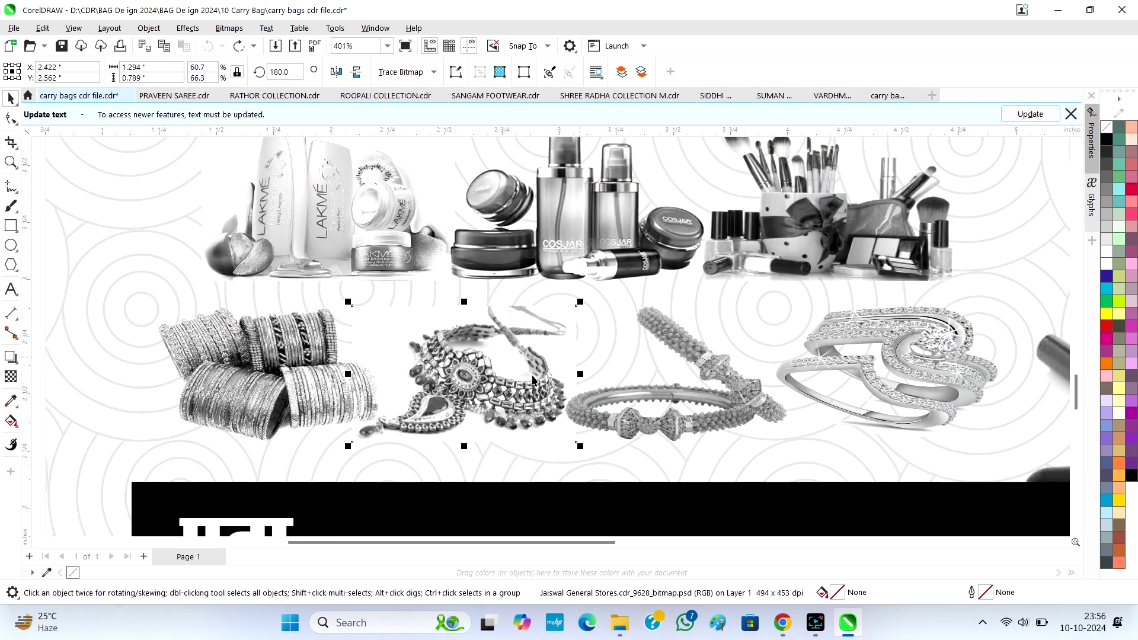
- Open the background PowerClip's contents and examine the circle pattern and the floral corner artwork
scroll(532, 379, "down", 3)
double_click(119, 344)
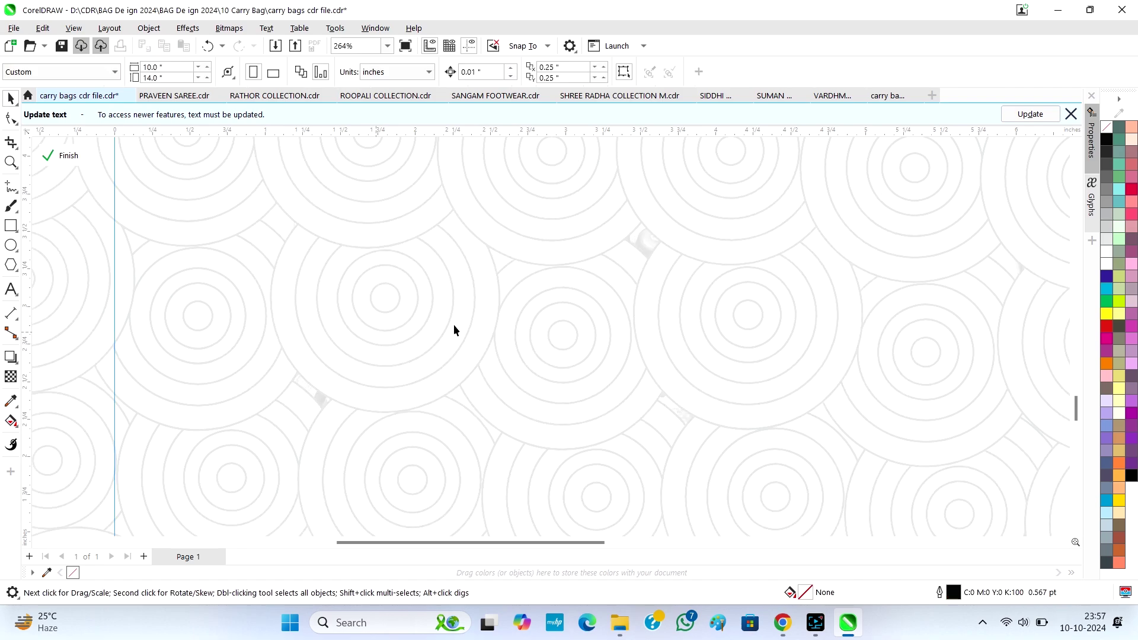
scroll(448, 359, "down", 5)
scroll(458, 378, "down", 5)
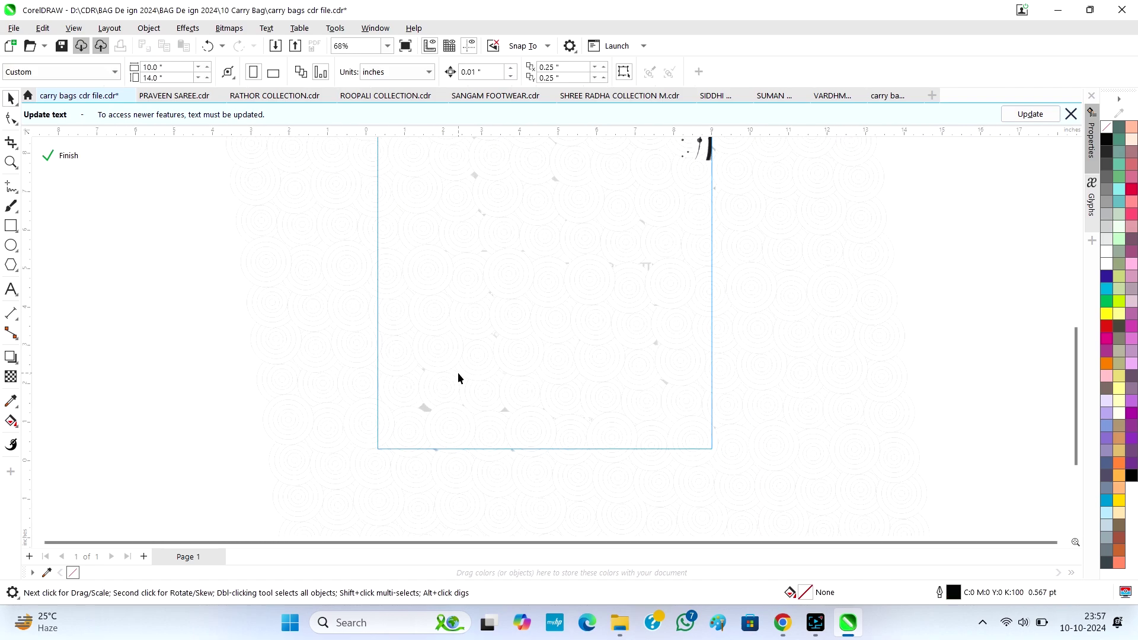
scroll(460, 372, "down", 1)
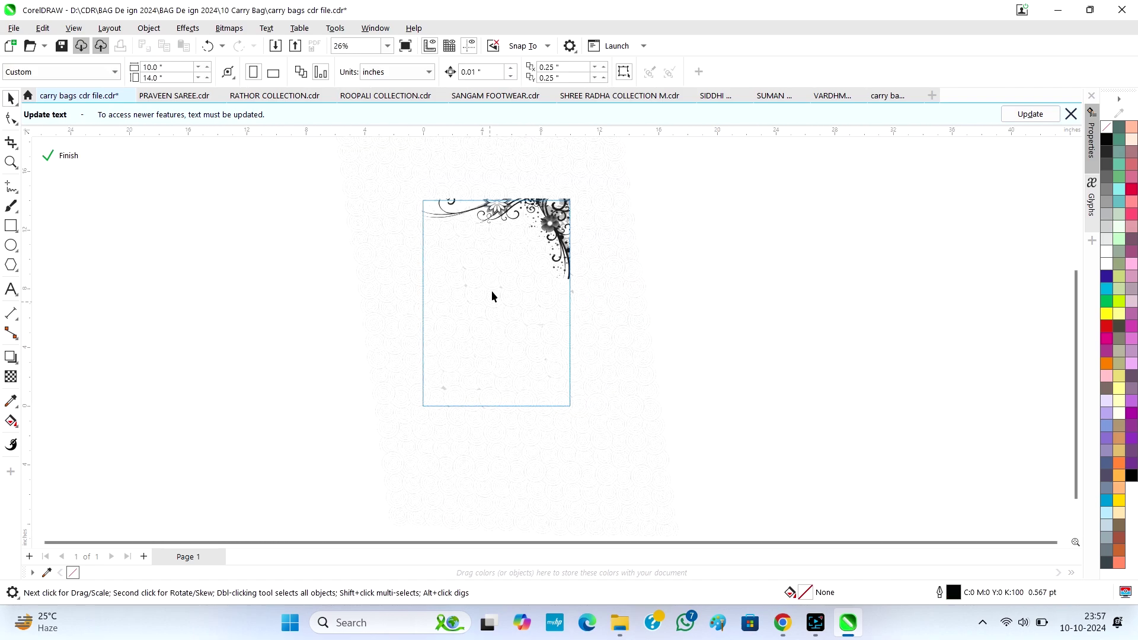
scroll(484, 204, "up", 5)
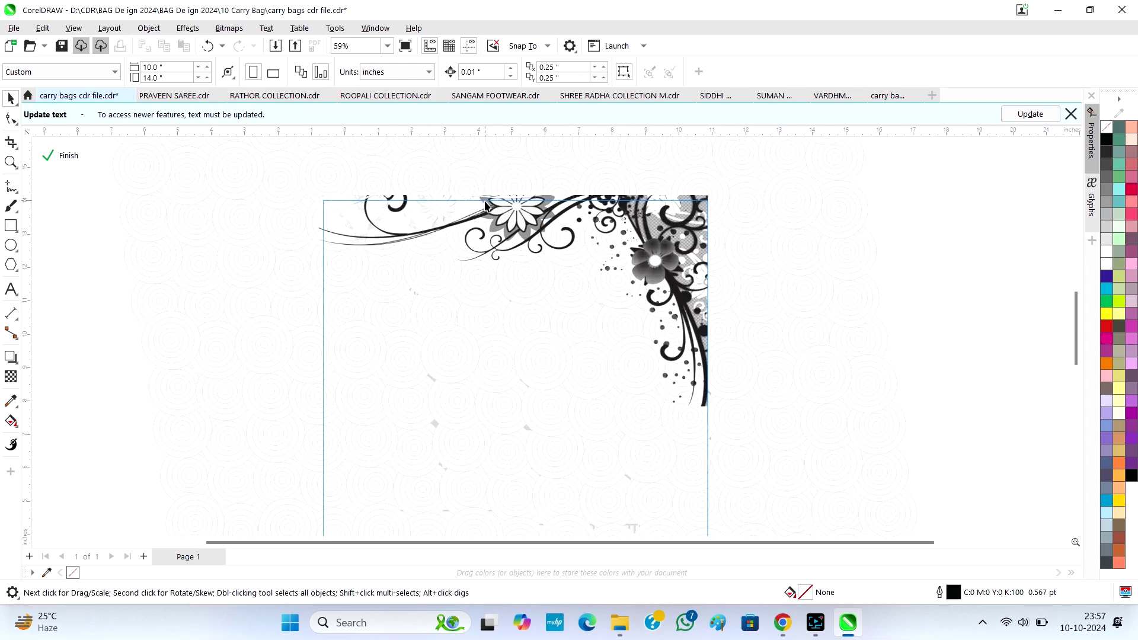
scroll(452, 331, "up", 1)
- Displace the circle pattern group inside the PowerClip, and undo the move
left_click(453, 345)
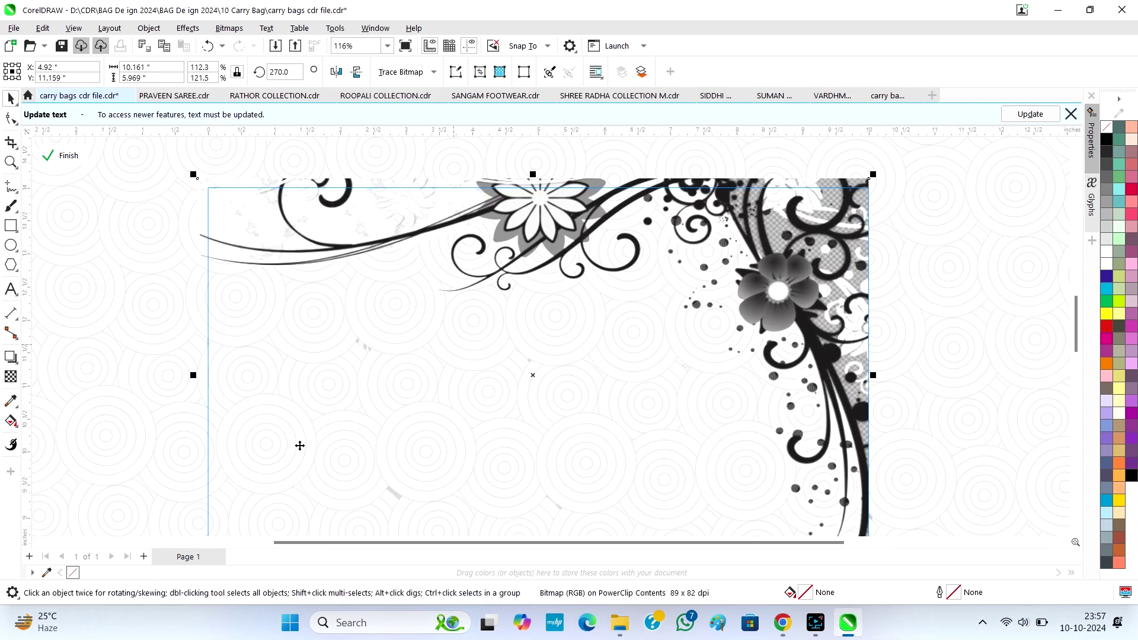
left_click(207, 361)
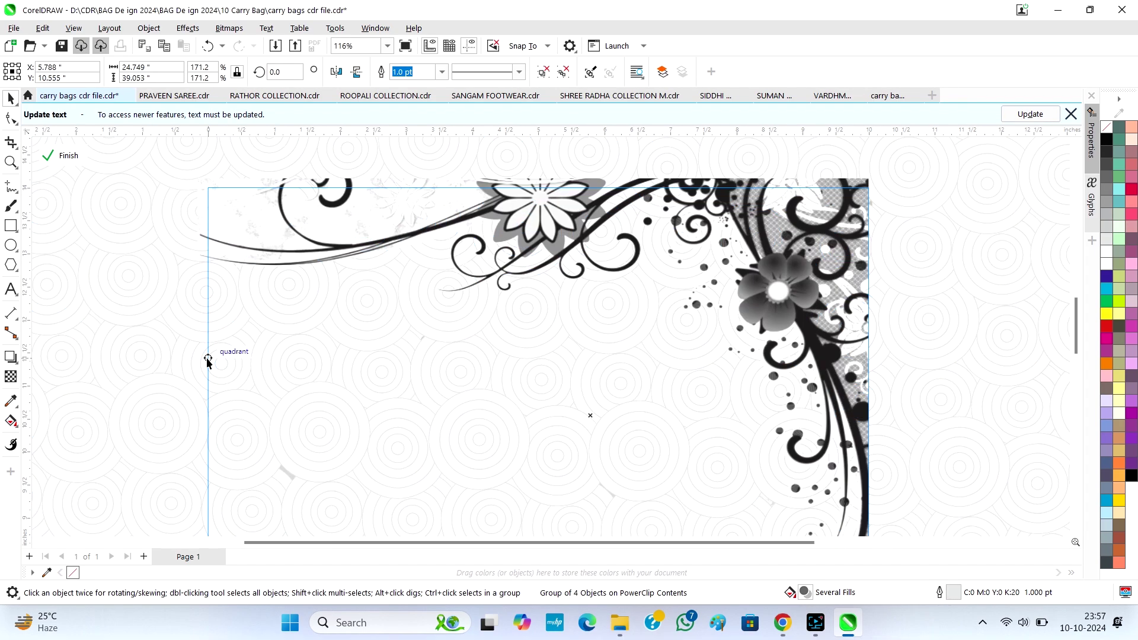
key("ctrl+z")
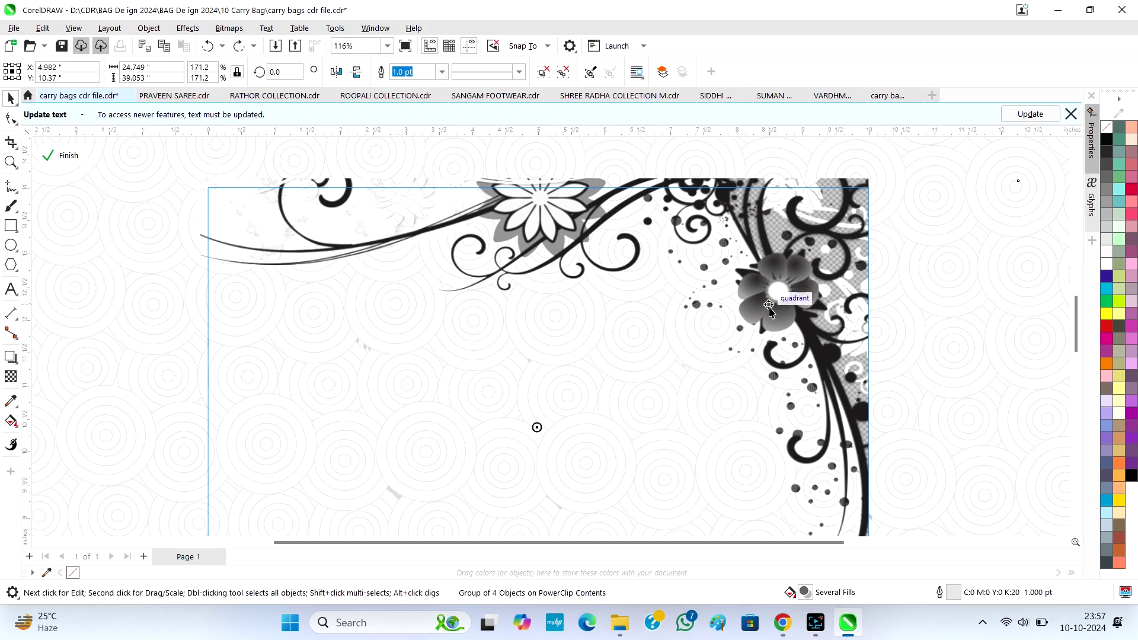
- Move the floral corner bitmap out of the PowerClip frame, undo it, and finish editing the contents
scroll(769, 306, "down", 1)
scroll(705, 308, "down", 8)
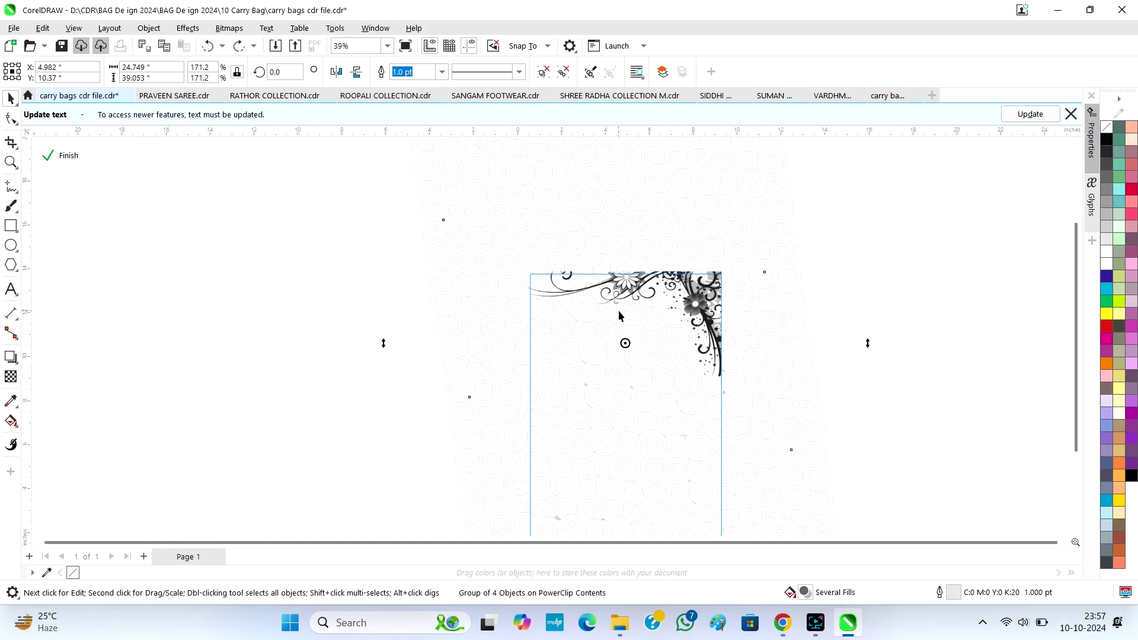
scroll(618, 311, "down", 1)
left_click_drag(821, 382, 632, 314)
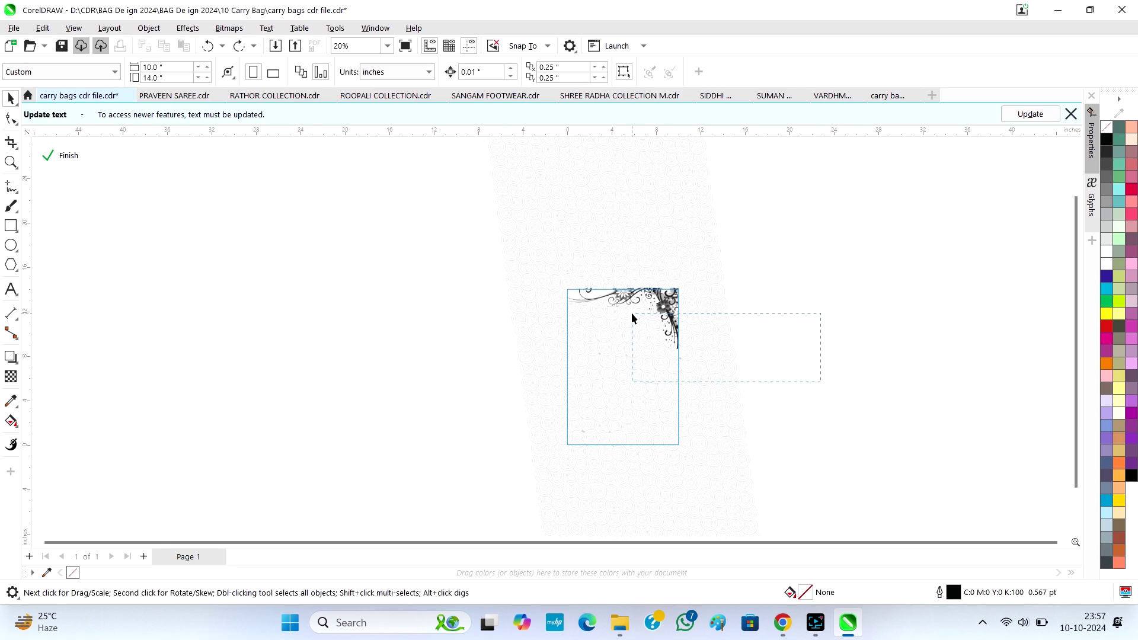
left_click_drag(547, 256, 547, 257)
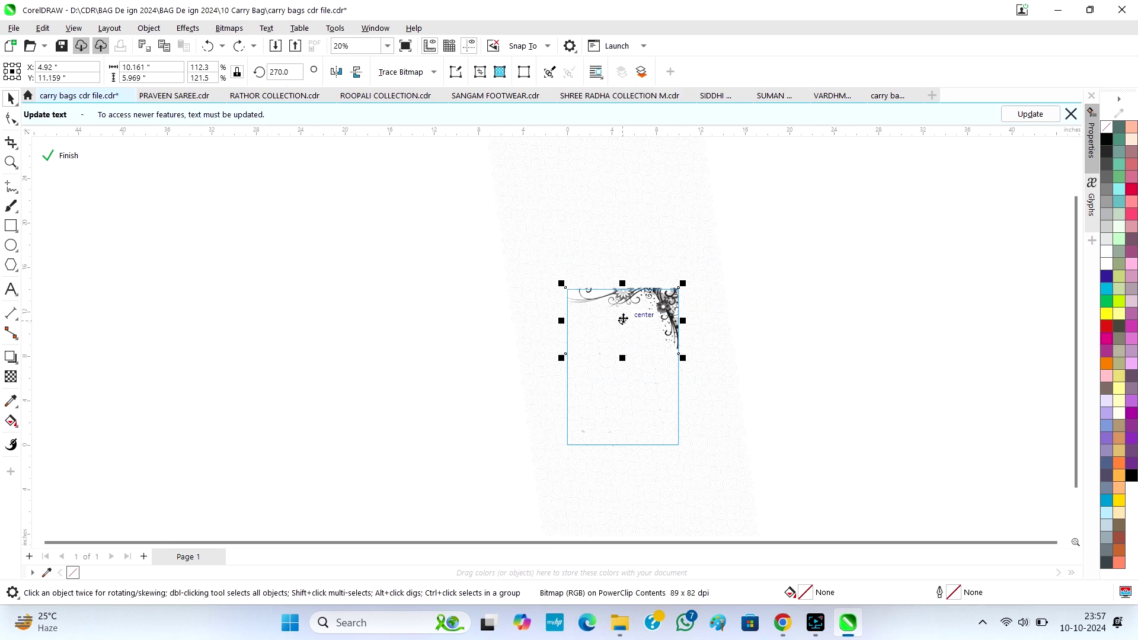
left_click_drag(622, 318, 810, 283)
key("ctrl+z")
left_click(820, 292, "ctrl")
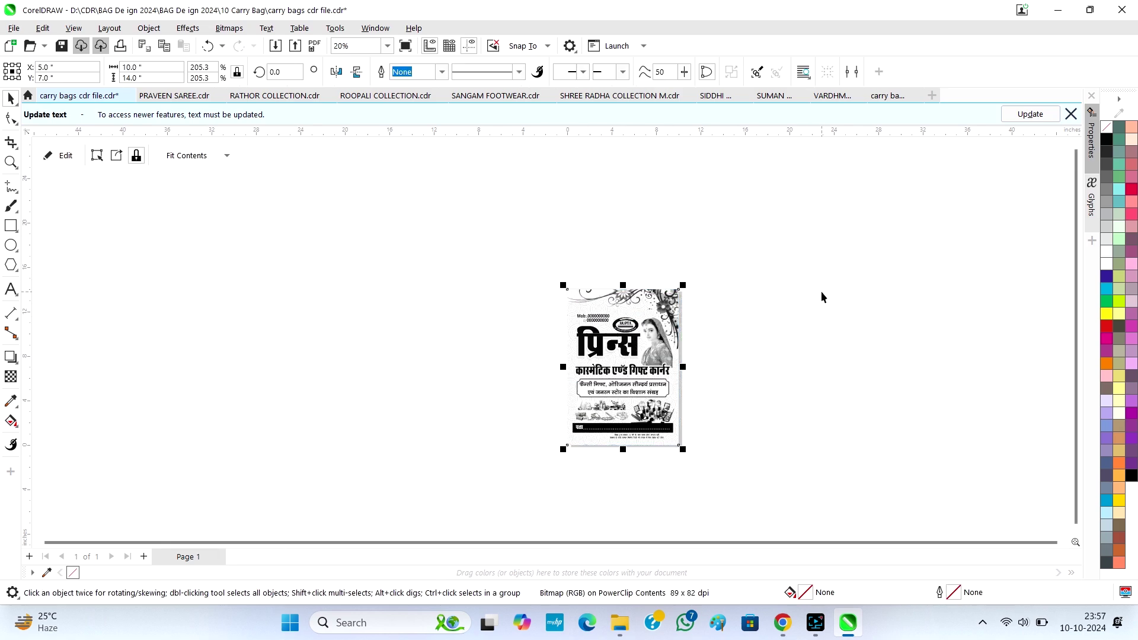
- Deselect the background and examine the complete carry bag layout
scroll(646, 439, "up", 3)
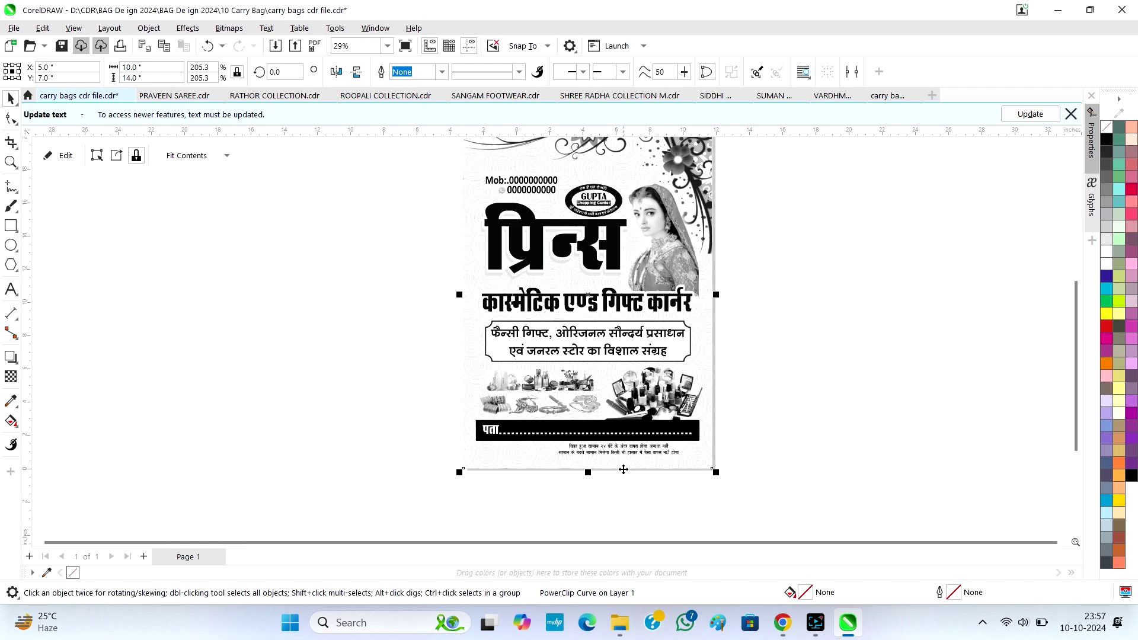
scroll(621, 454, "down", 1)
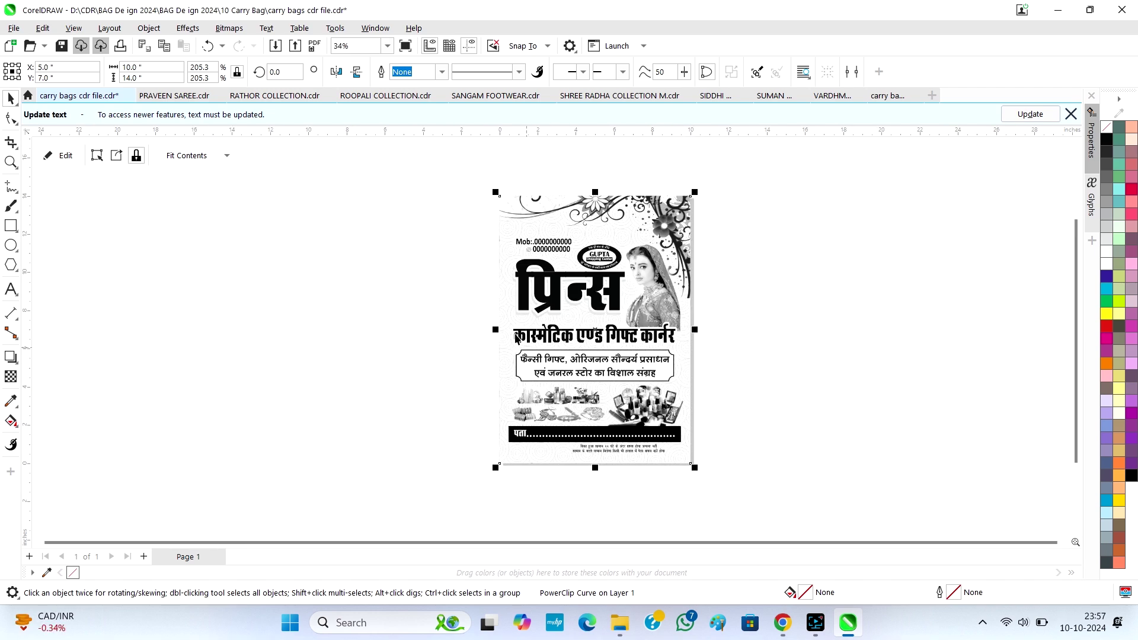
left_click(461, 192)
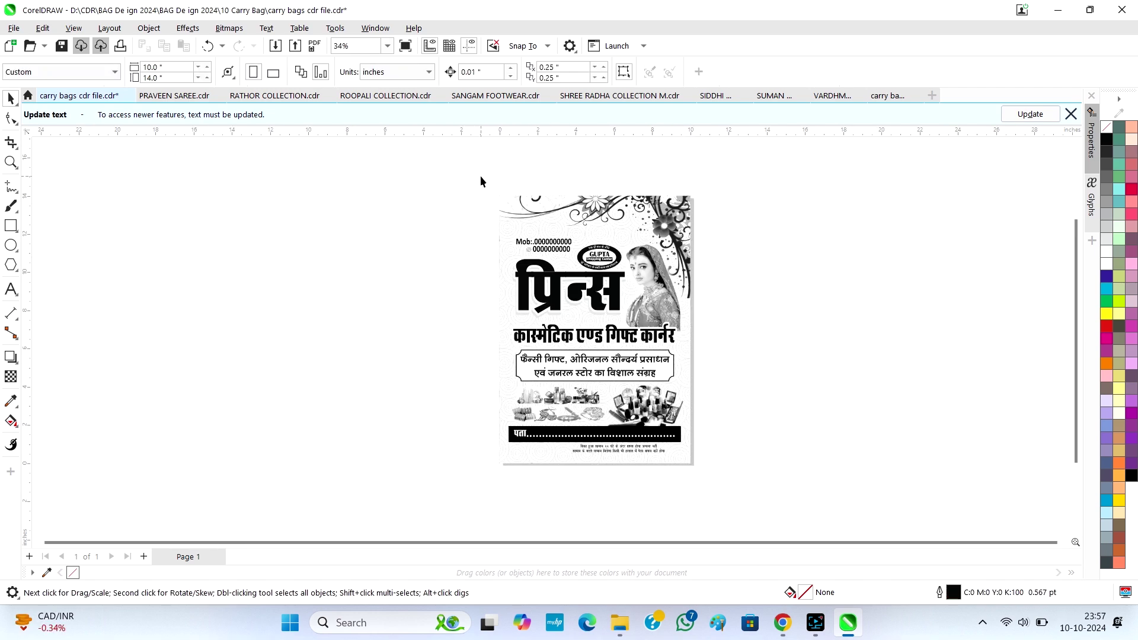
scroll(605, 323, "up", 3)
scroll(605, 318, "down", 3)
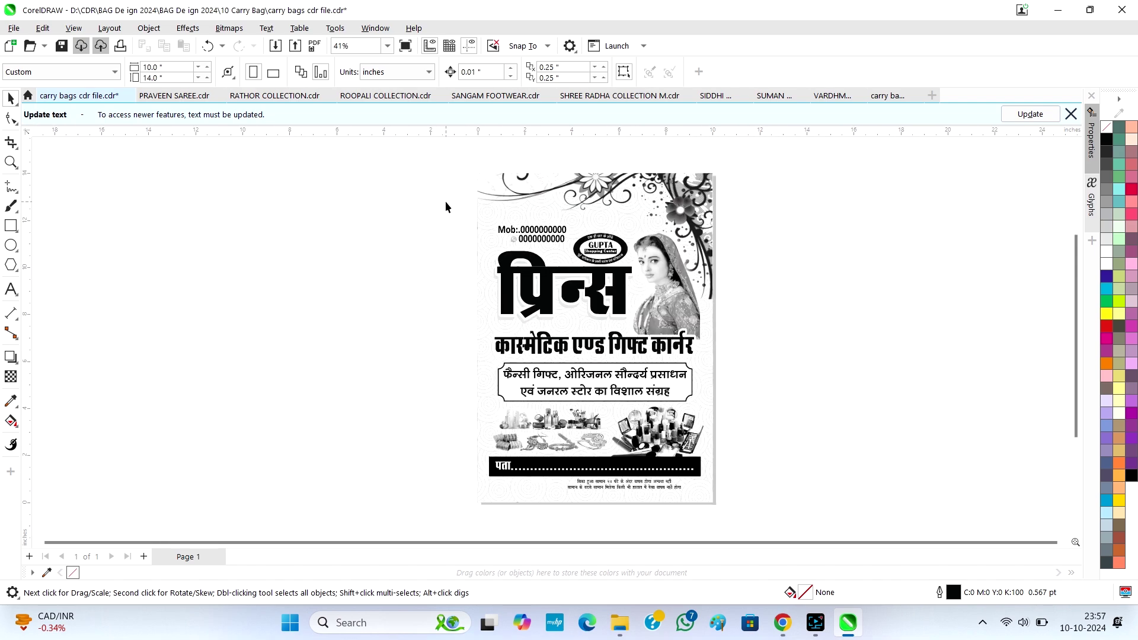
scroll(583, 261, "up", 1)
scroll(612, 326, "up", 1)
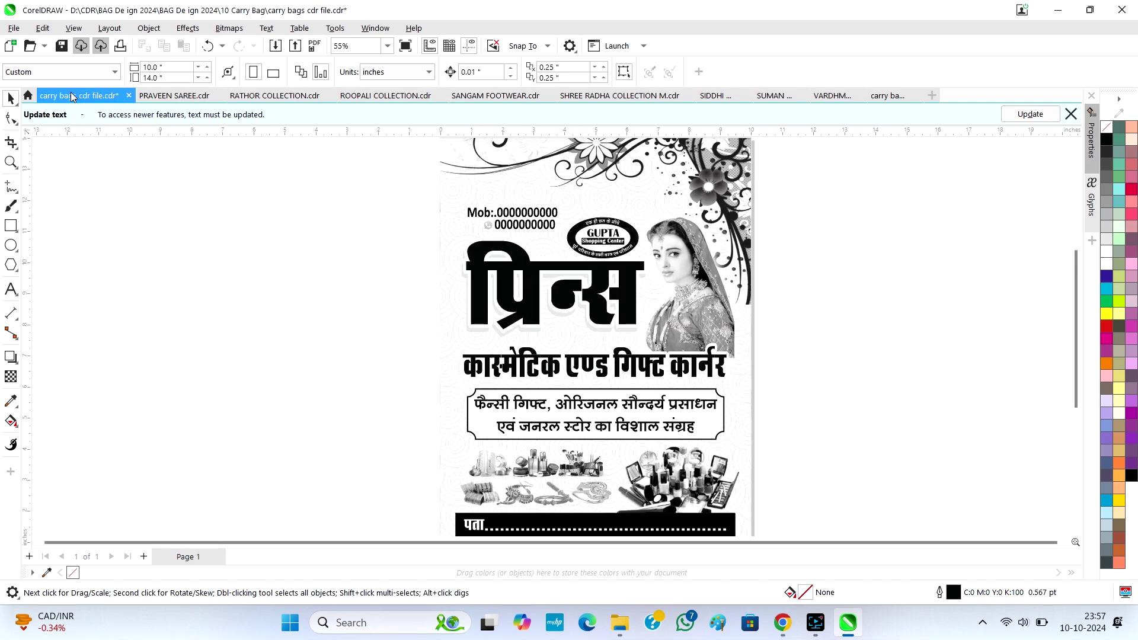
- Switch to the PRAVEEN SAREE.cdr design and check that the main title and the two-line tagline are editable text
left_click(162, 97)
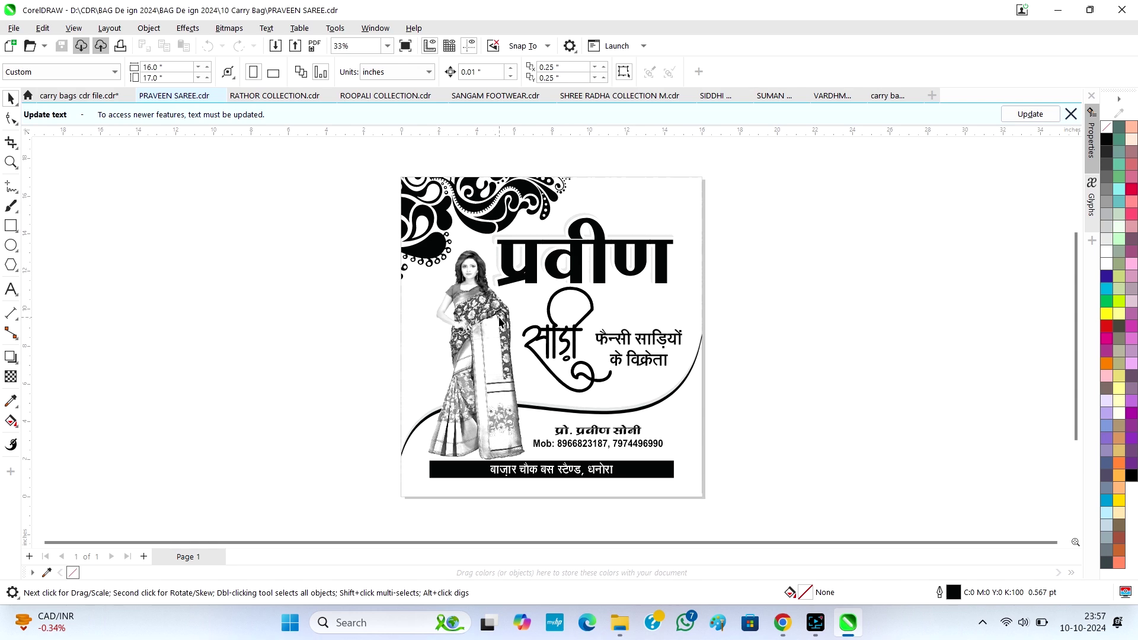
double_click(557, 268)
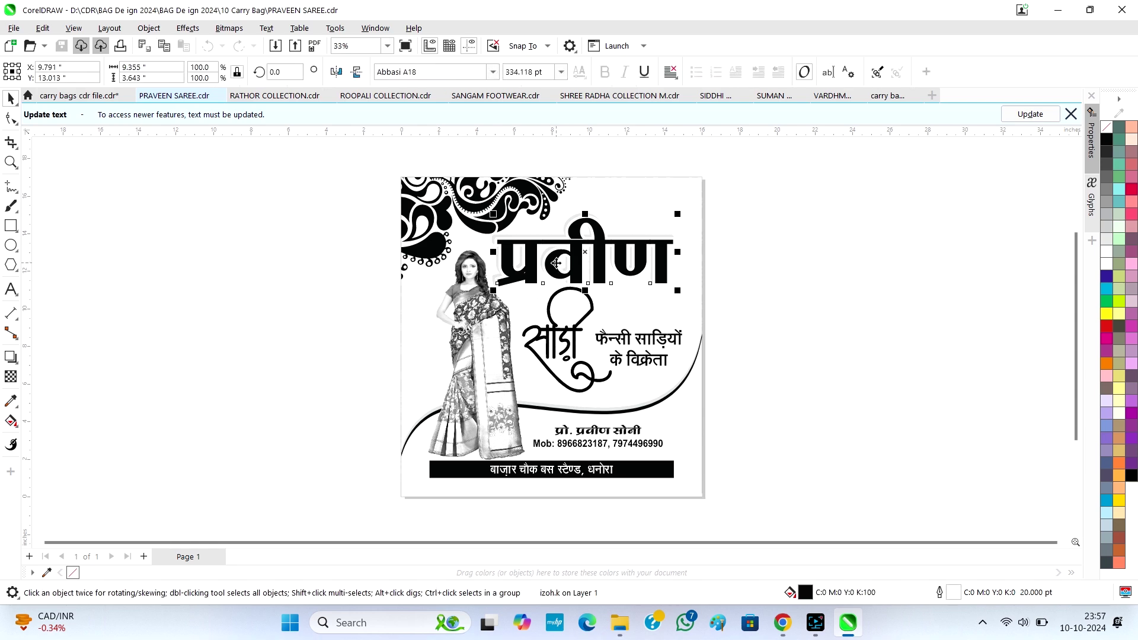
left_click_drag(543, 264, 659, 261)
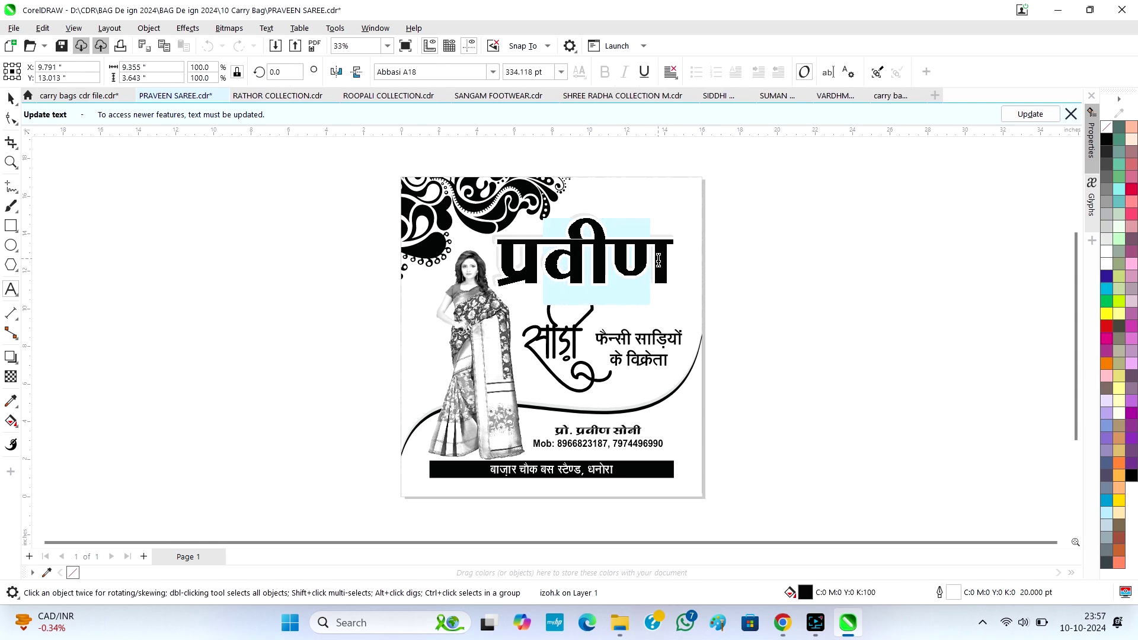
left_click(659, 261)
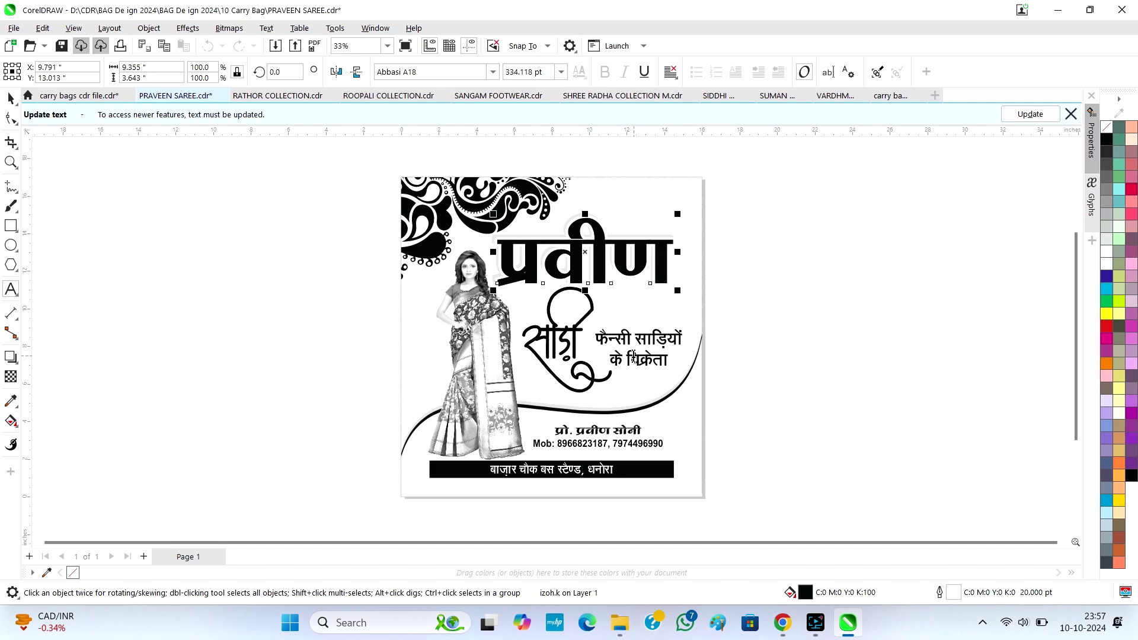
left_click(668, 337)
scroll(668, 356, "up", 1)
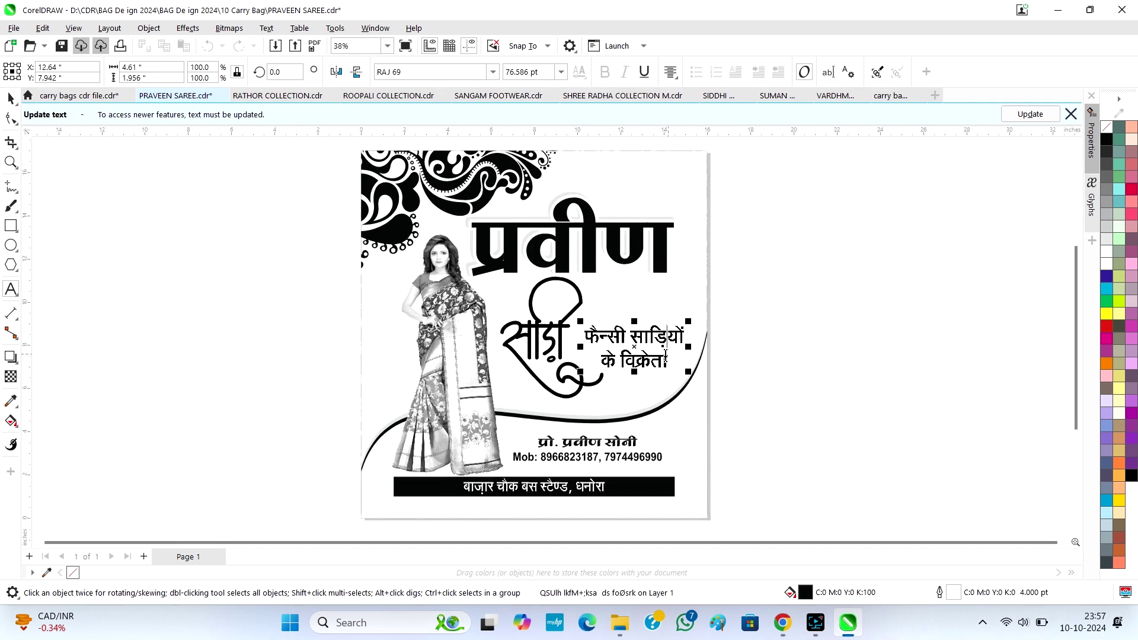
key("Escape")
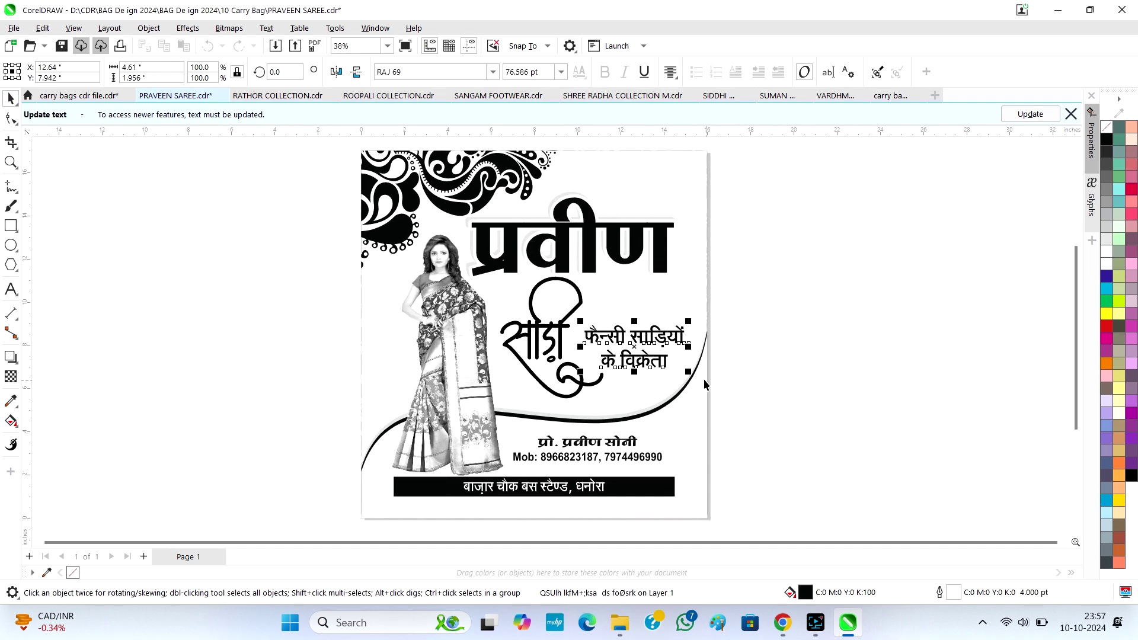
- Enlarge the two-line tagline slightly to 4.691 inches wide and nudge it left to X 12.54 inches
left_click_drag(691, 374, 693, 375)
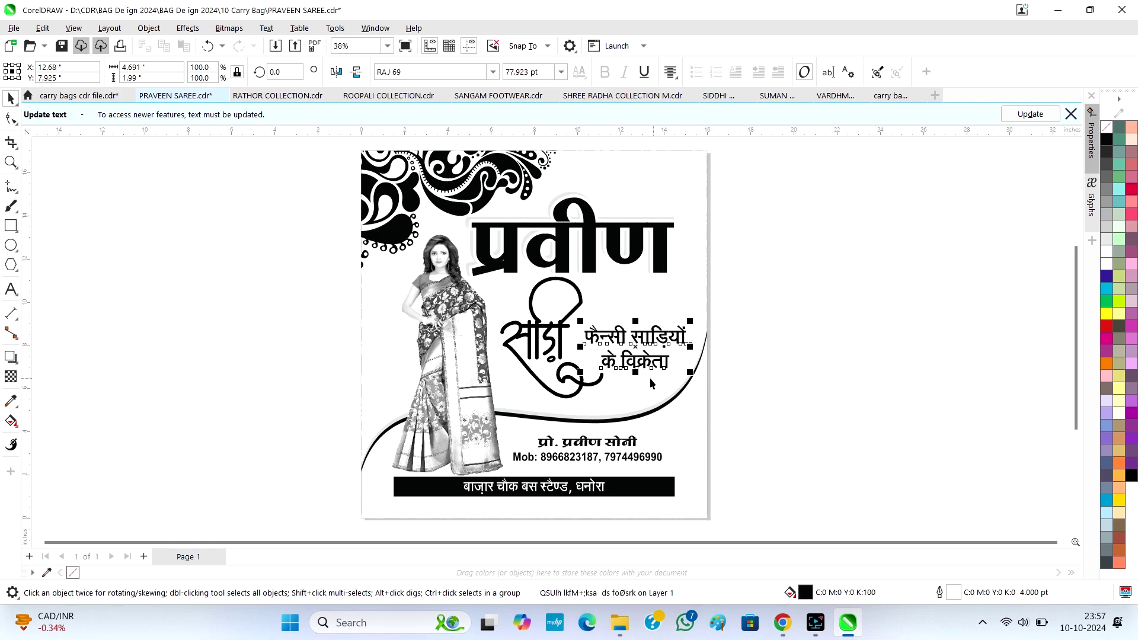
scroll(649, 378, "up", 3)
key("Left")
key("Left")
key("Left")
key("Left")
key("Left")
key("Left")
key("Left")
key("Left")
key("Left")
key("Left")
key("Left")
key("Left")
key("Left")
key("Left")
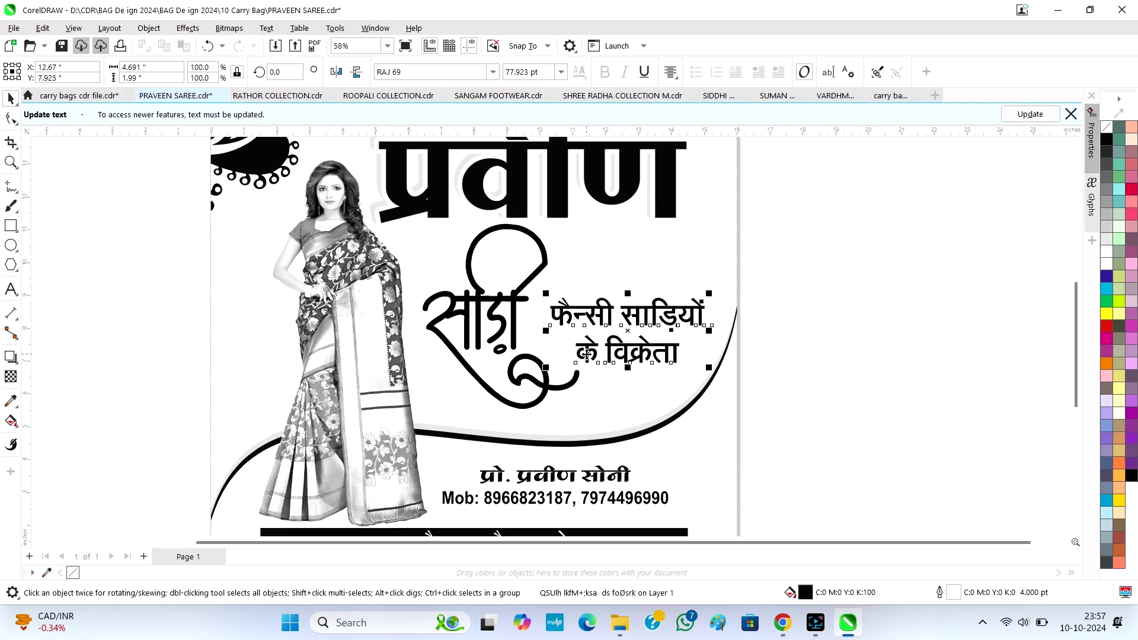
scroll(589, 365, "down", 1)
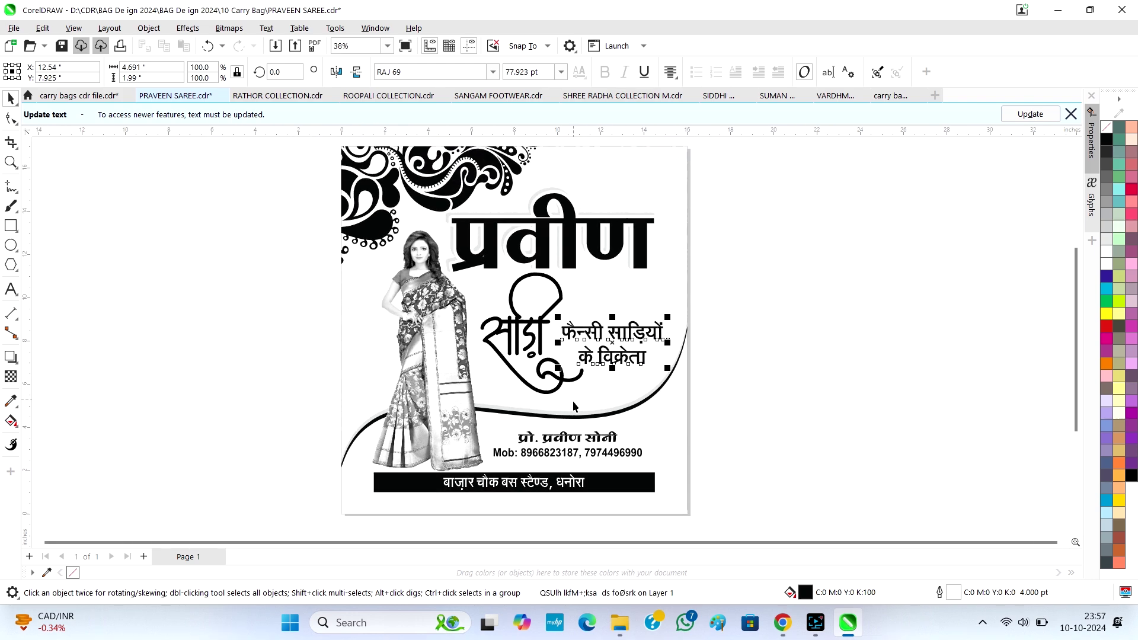
- Place the floral background pattern group beside the page, try orange, 30% black and solid black fills, and delete it
left_click(667, 481)
left_click(675, 478, "ctrl")
left_click(706, 468)
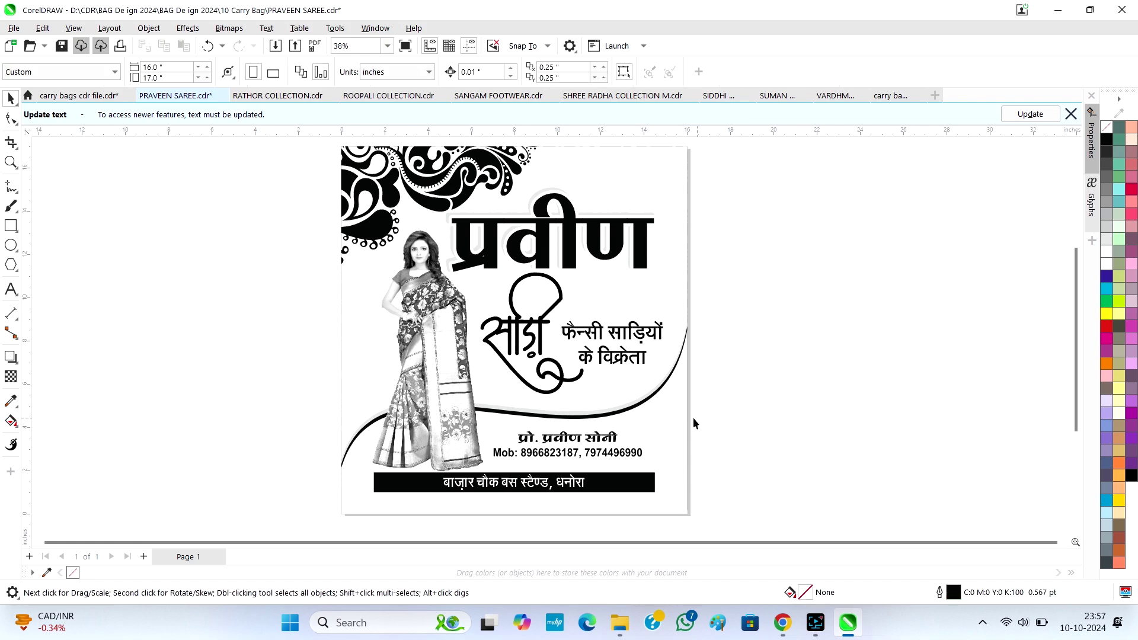
key("ctrl+v")
left_click_drag(660, 427, 1028, 426)
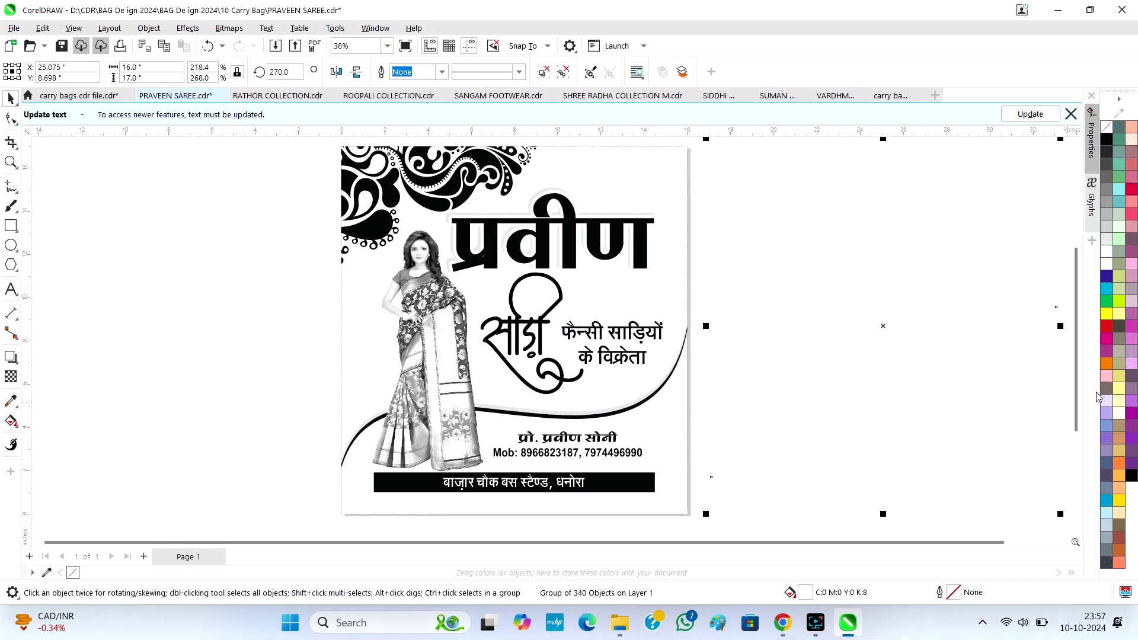
left_click(1111, 364)
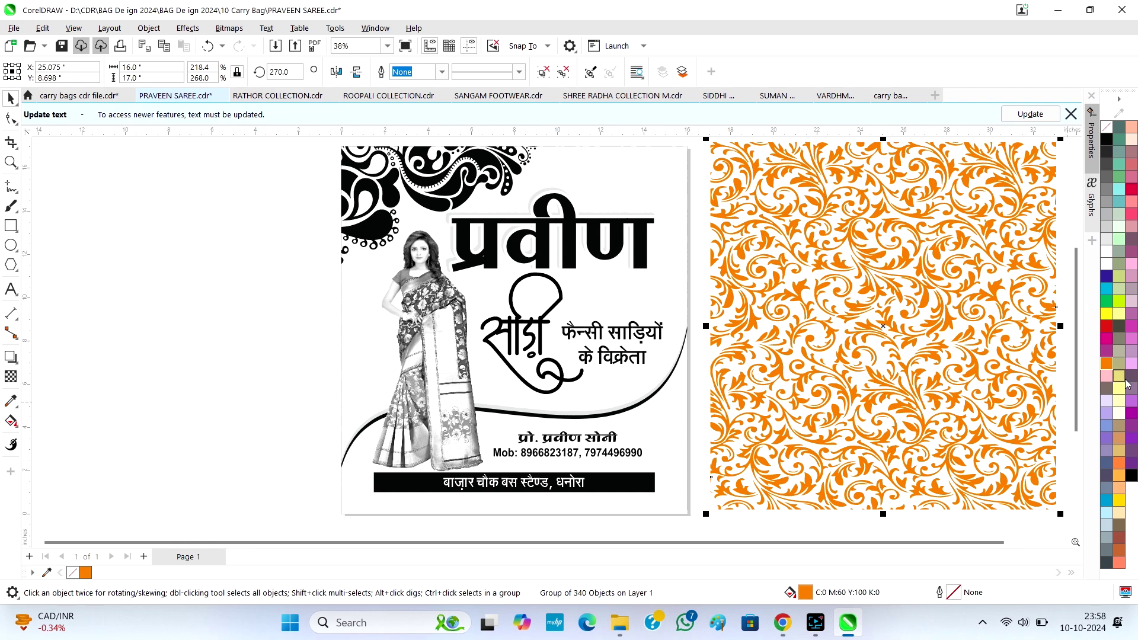
left_click(1106, 232)
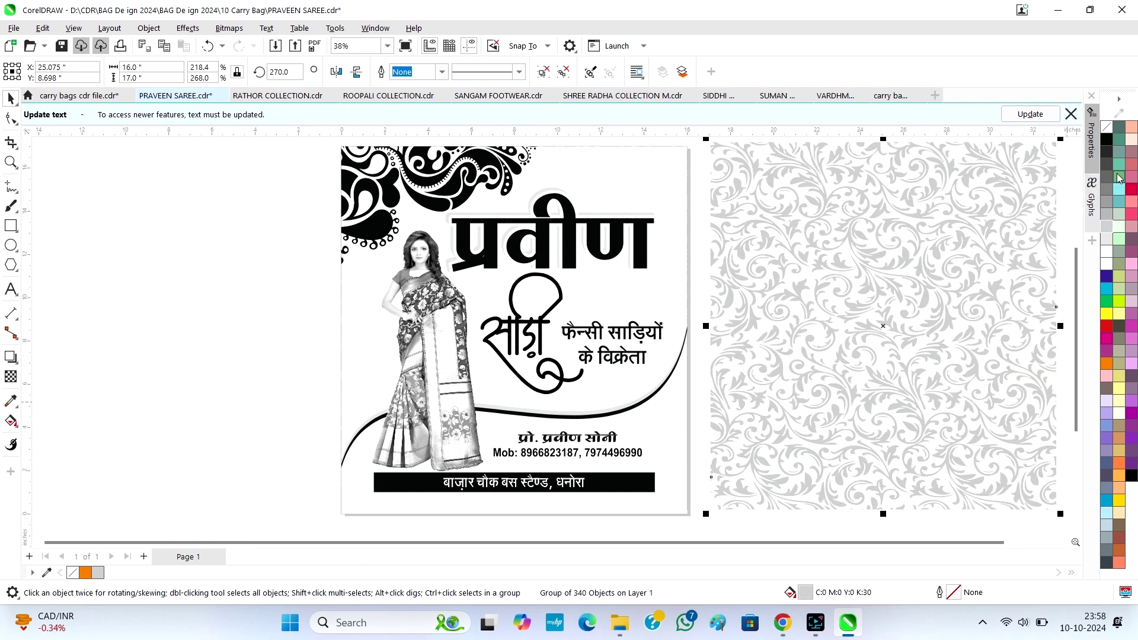
left_click(1106, 138)
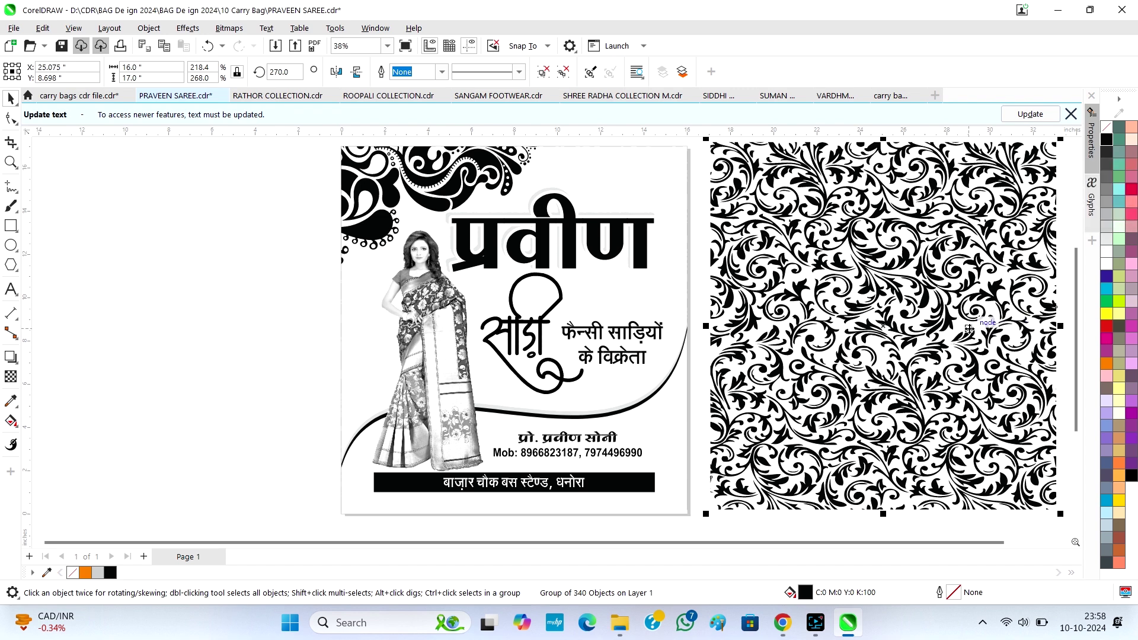
key("Delete")
- Inside the background PowerClip, copy the paisley corner ornament beside the page, fill the copy red, and undo both changes
left_click(444, 203)
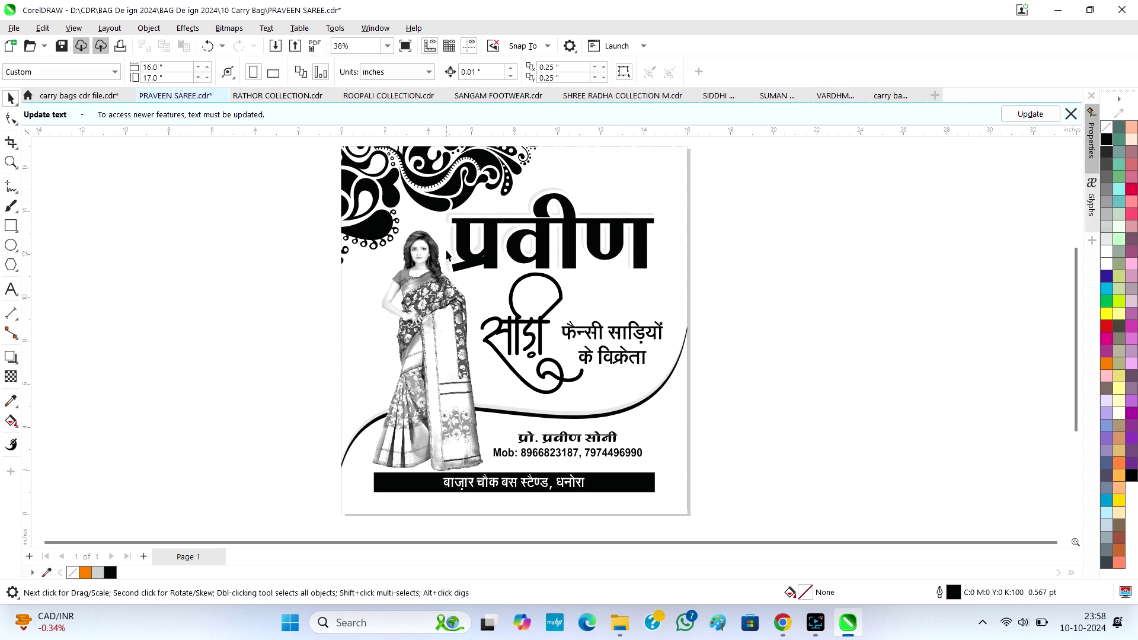
double_click(444, 203)
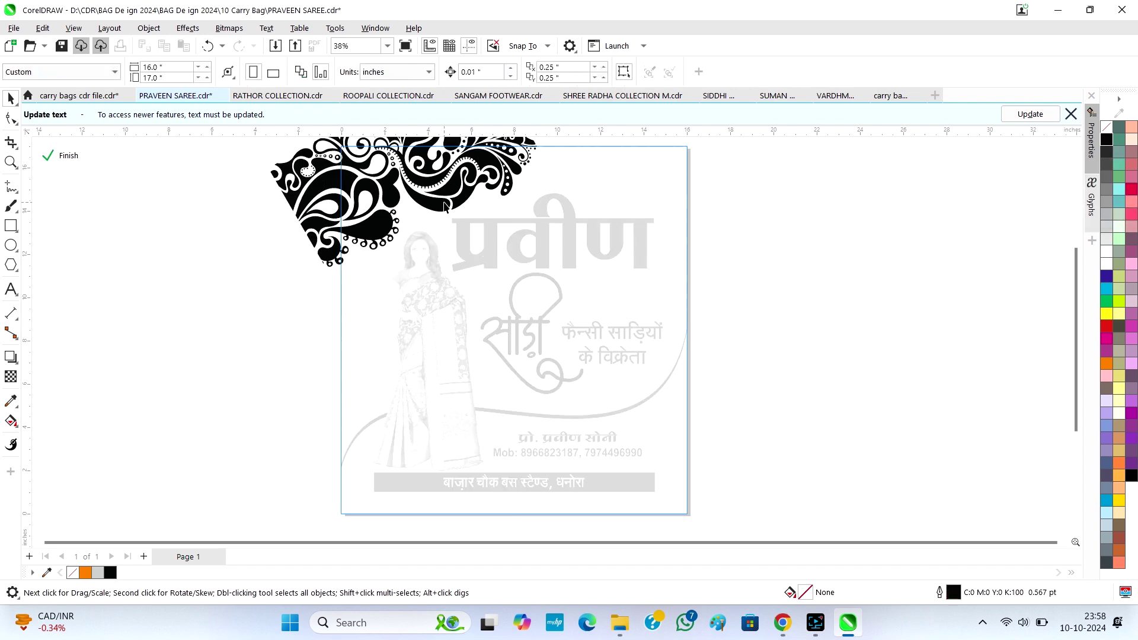
left_click(441, 200)
left_click_drag(441, 199, 915, 304)
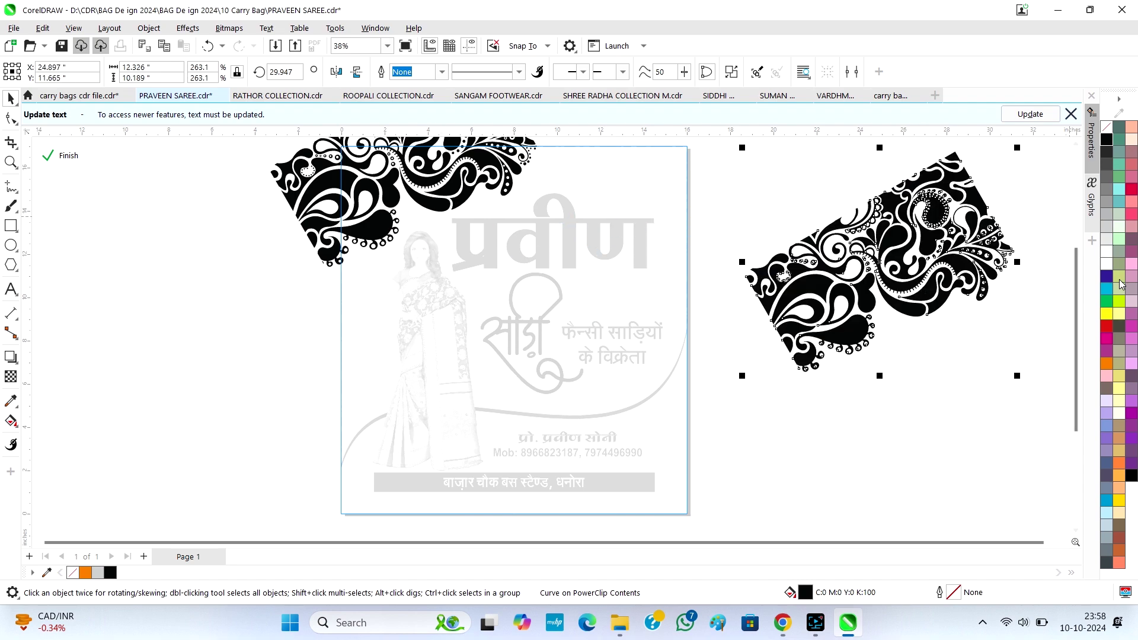
left_click(1107, 329)
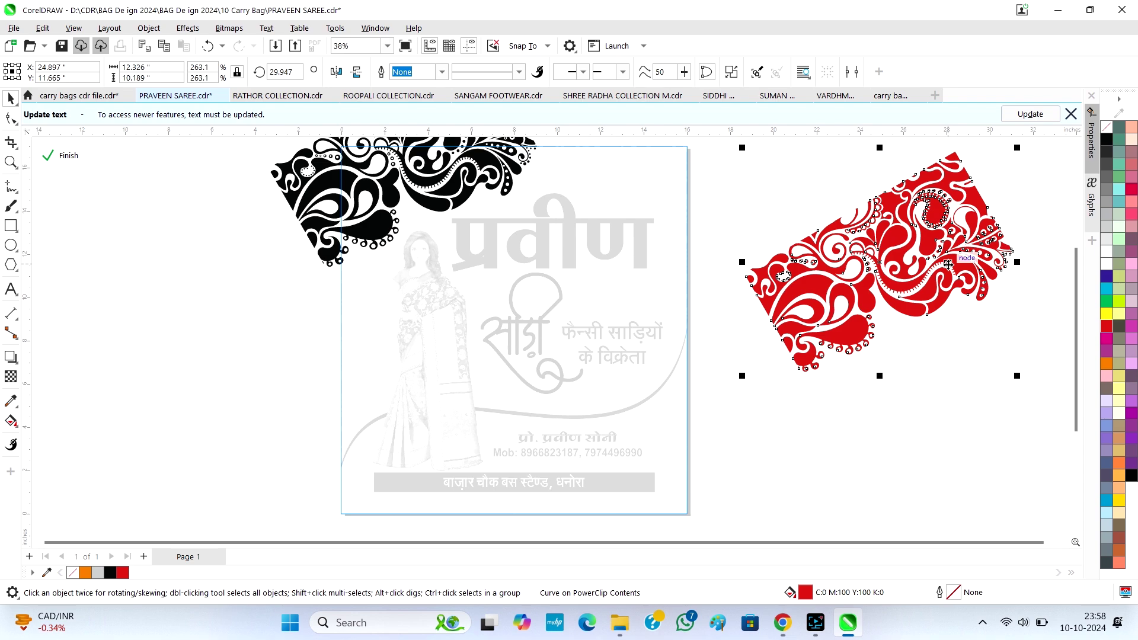
key("ctrl+z")
key("ctrl+z")
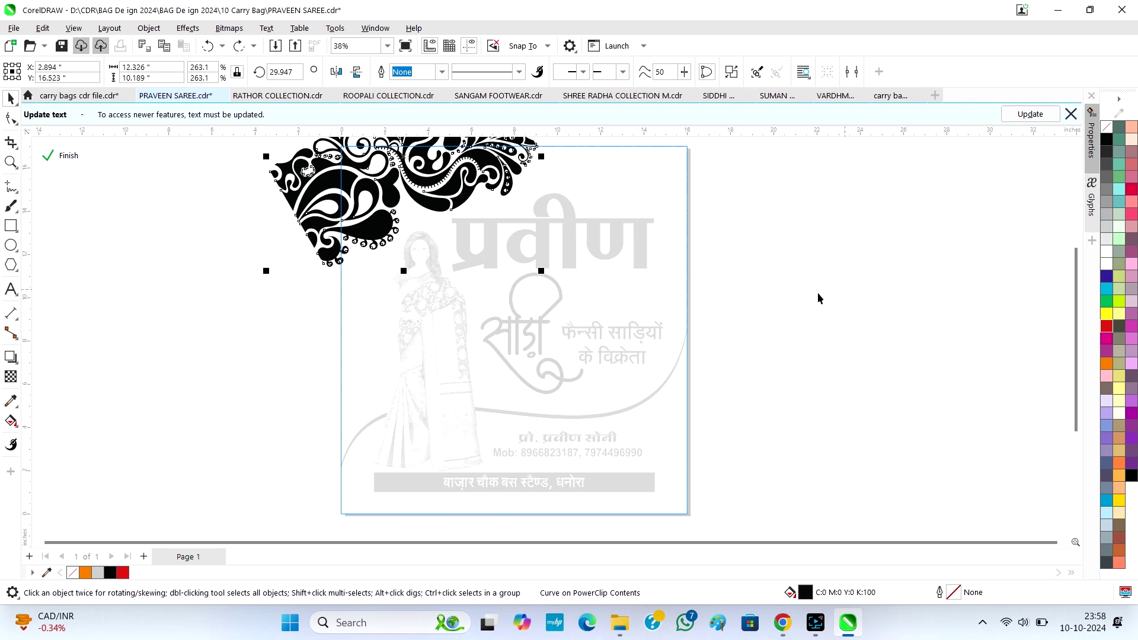
- Finish editing the background PowerClip's contents and deselect the frame
scroll(570, 303, "down", 2)
scroll(504, 171, "up", 1)
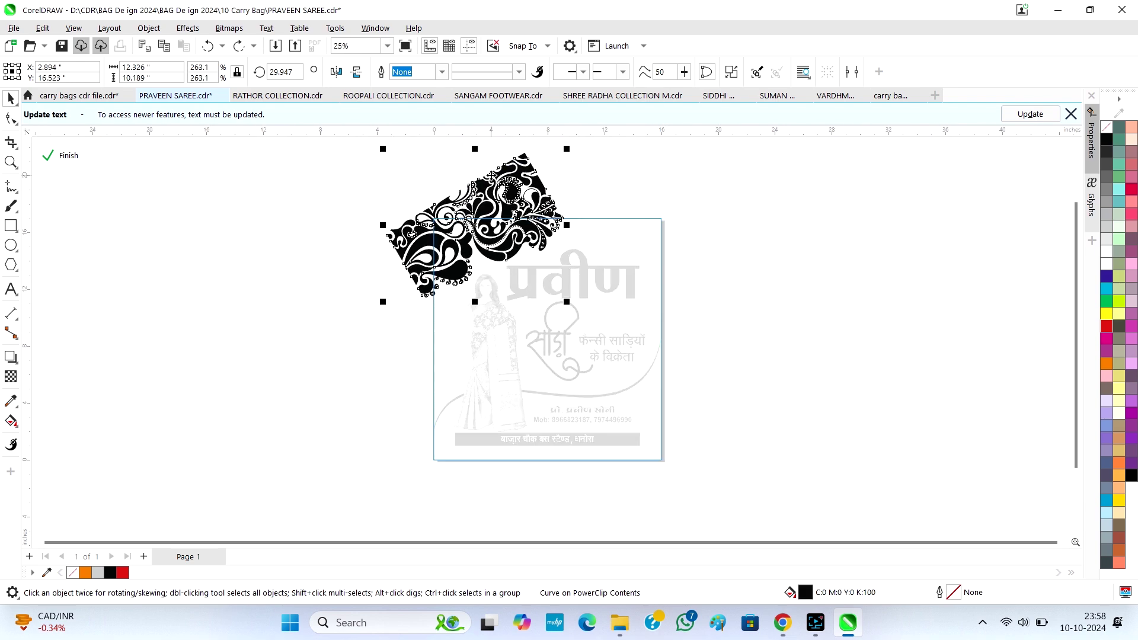
left_click(783, 294, "ctrl")
left_click(783, 295)
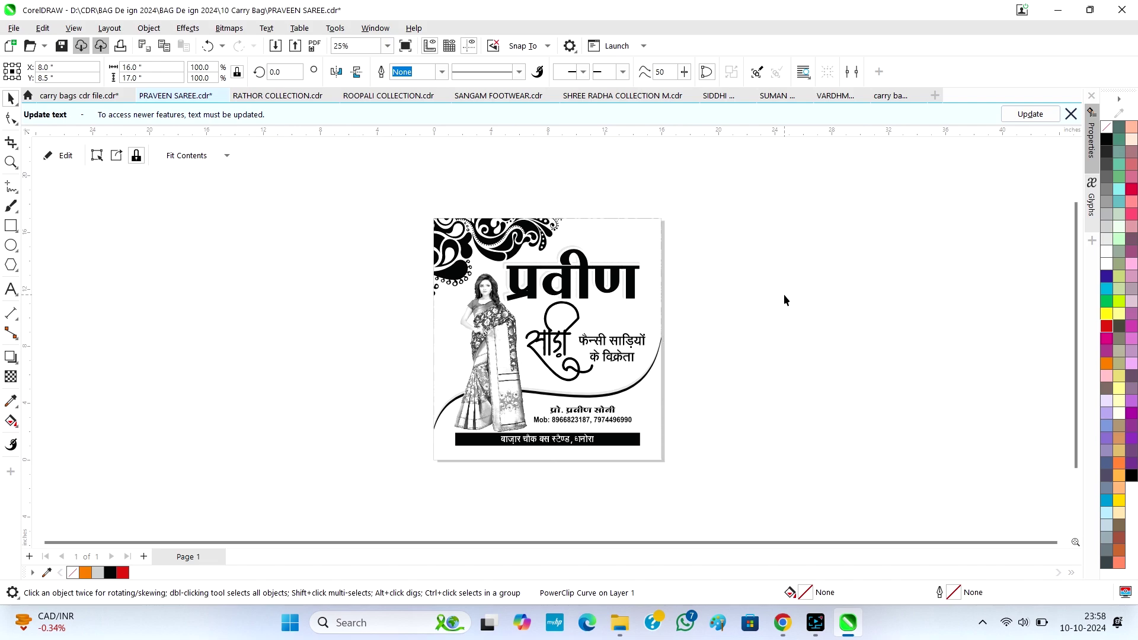
left_click(783, 294)
- Examine the saree model's photo up close and the overall layout of the bag design
scroll(556, 378, "up", 2)
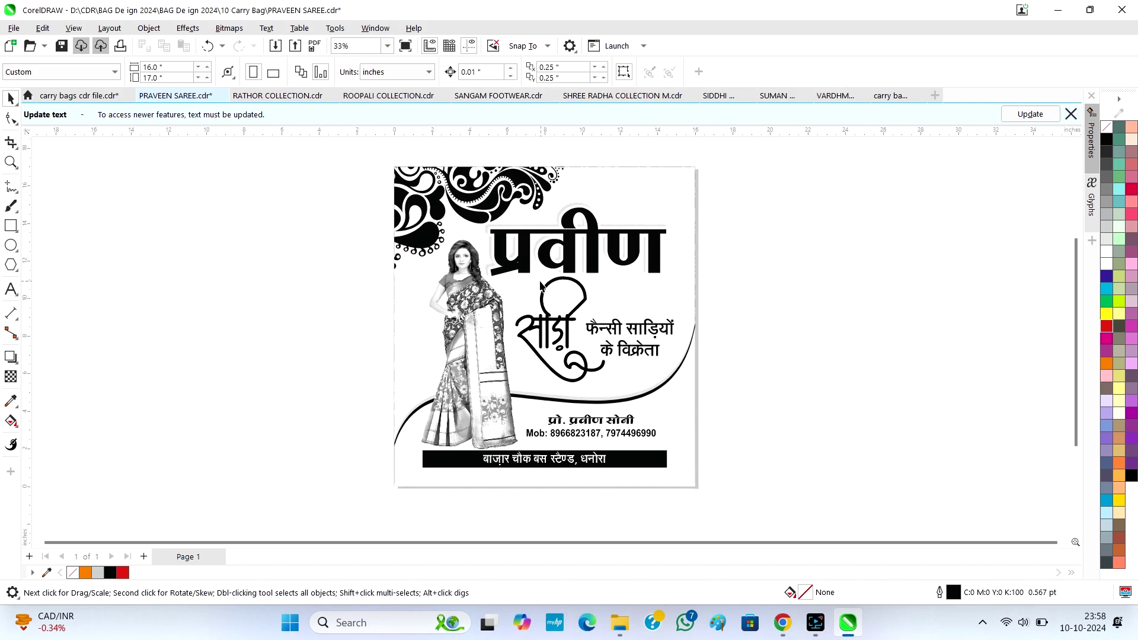
scroll(541, 286, "up", 10)
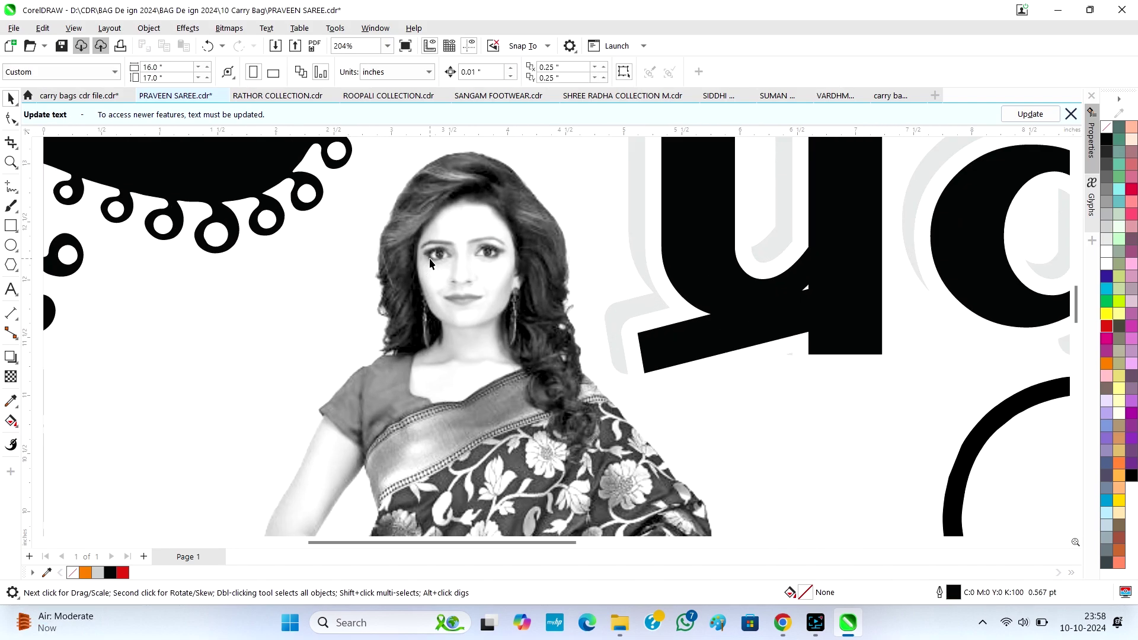
scroll(429, 258, "down", 8)
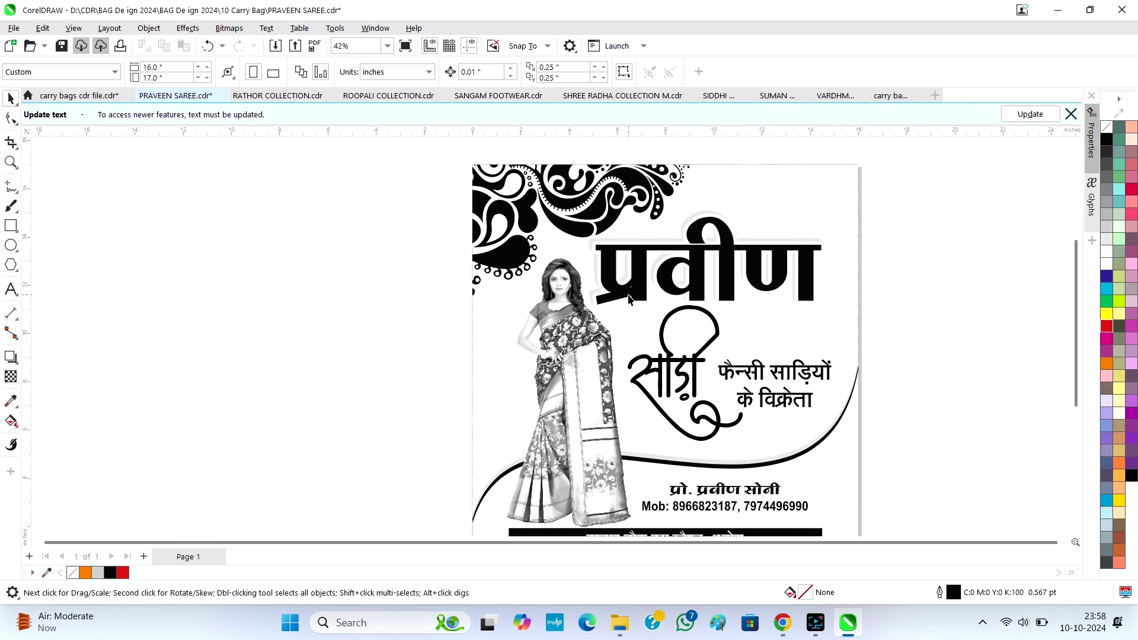
scroll(630, 300, "down", 2)
scroll(703, 380, "up", 1)
scroll(707, 382, "up", 1)
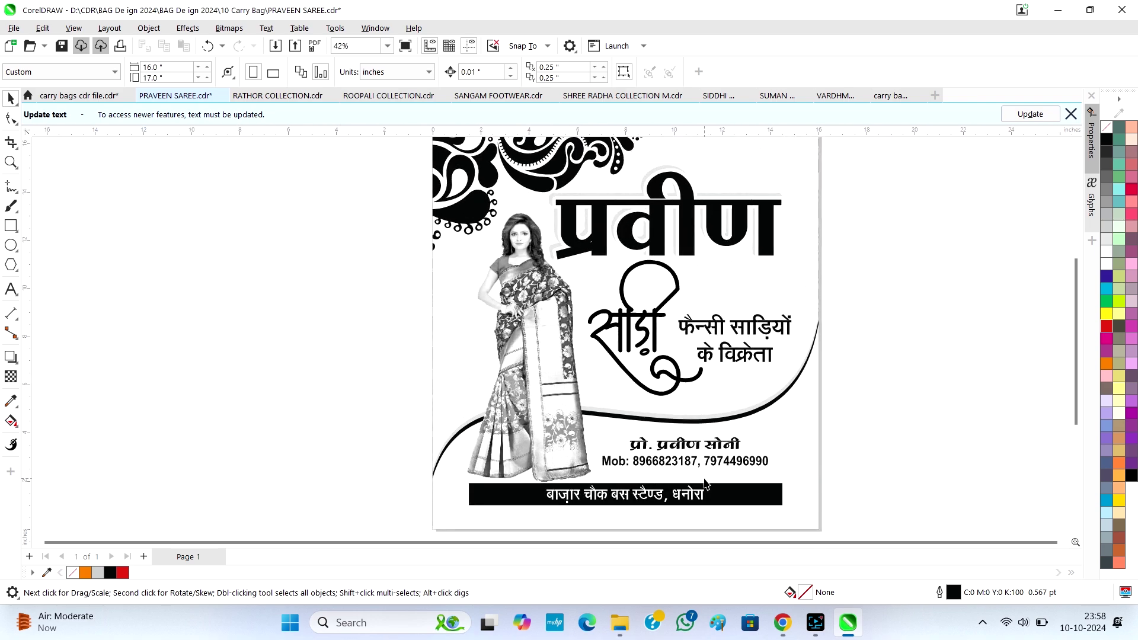
- Check that the address, proprietor and mobile number lines are separate editable texts, and leave text editing
double_click(695, 495)
left_click_drag(690, 495, 563, 471)
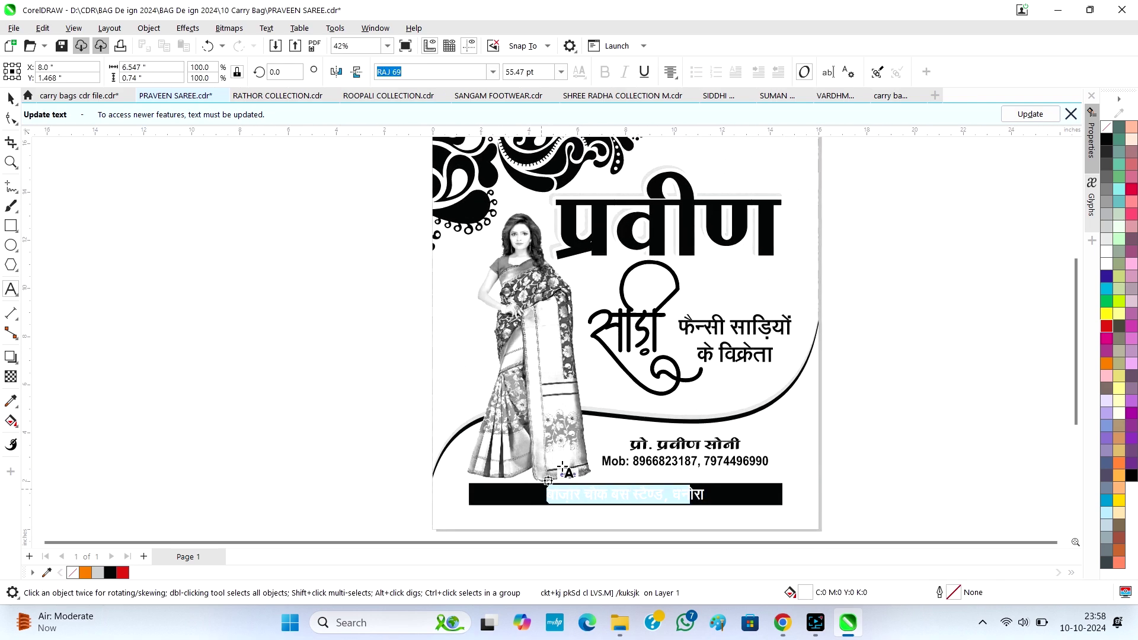
left_click_drag(717, 446, 626, 447)
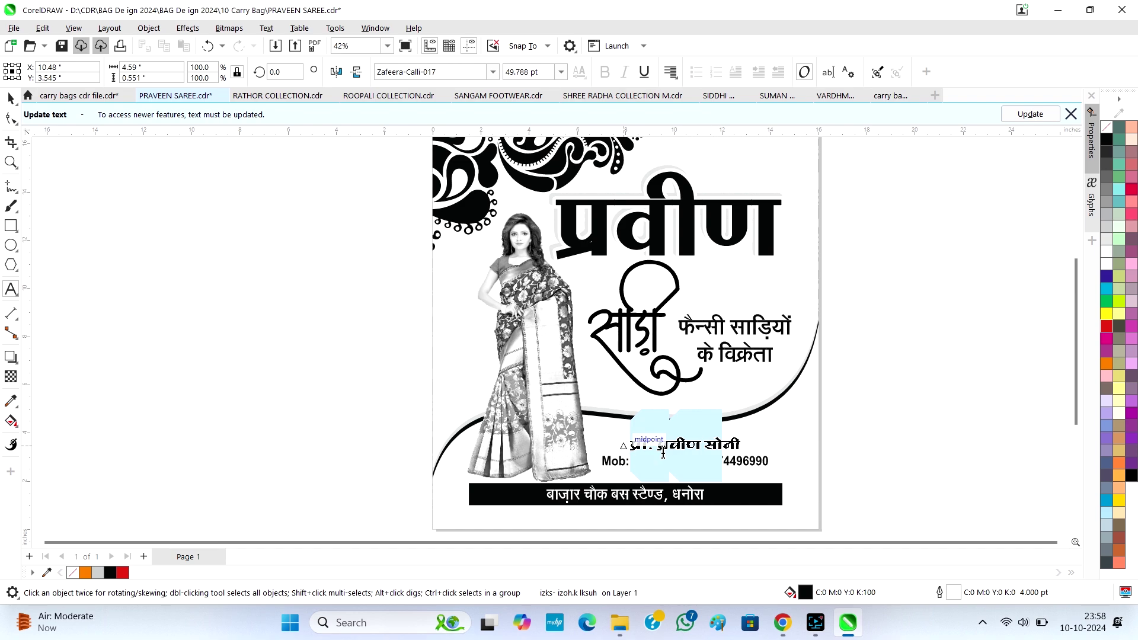
key("Escape")
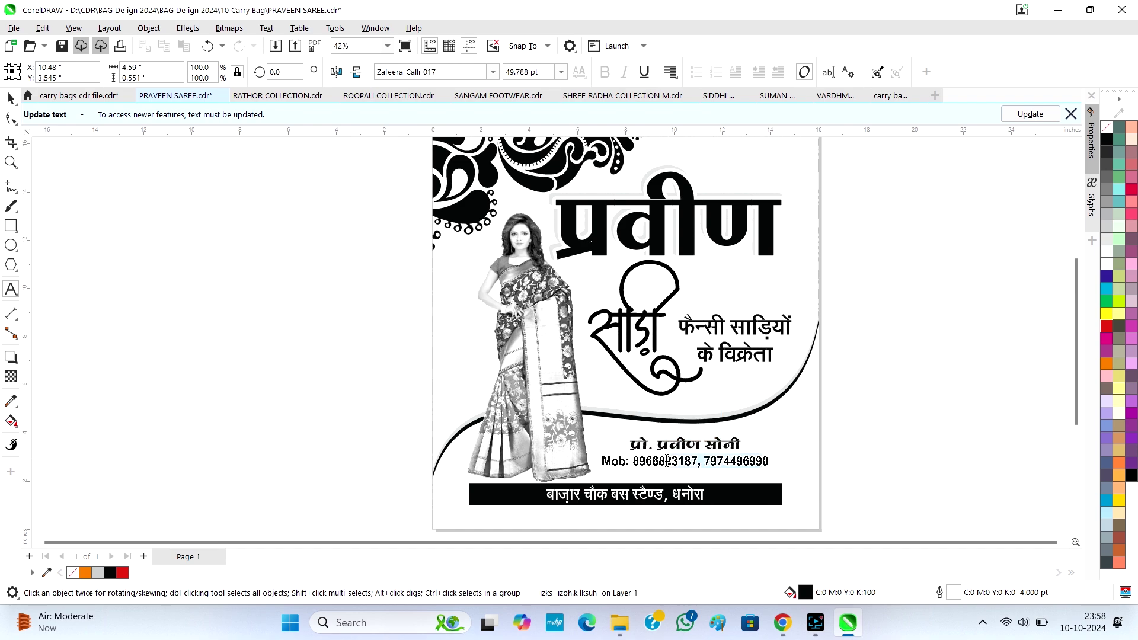
left_click(632, 460)
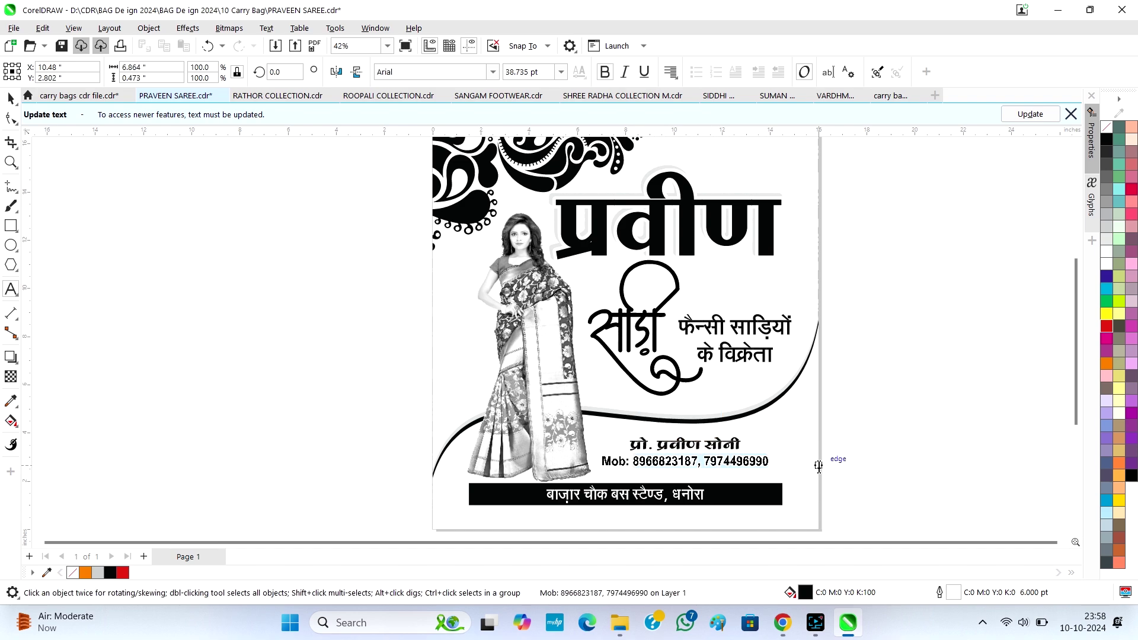
left_click(854, 442)
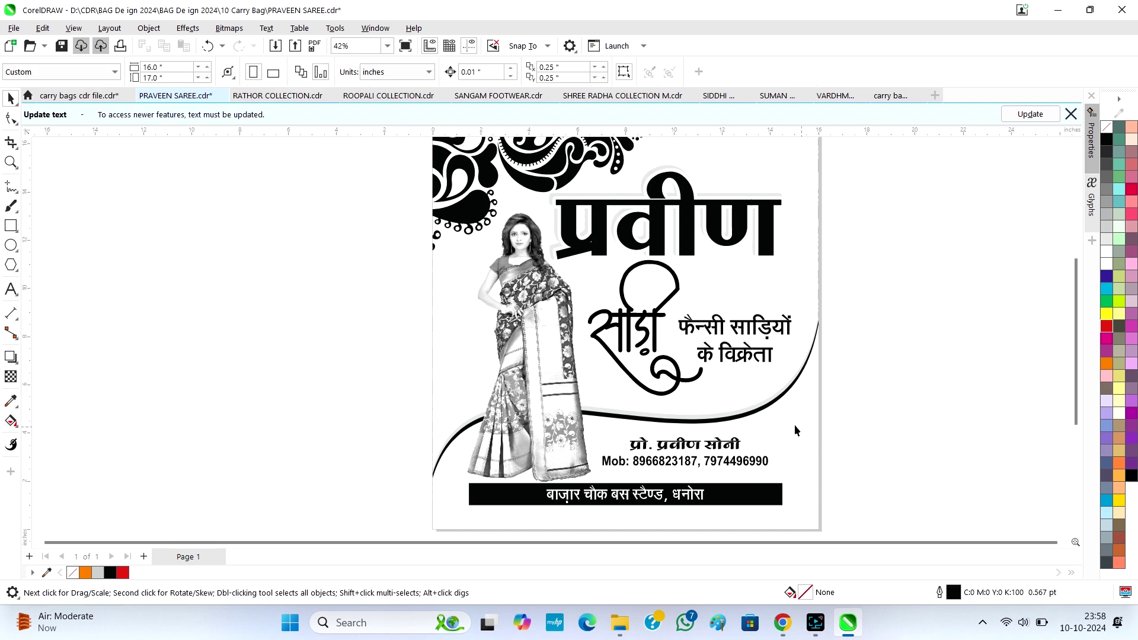
scroll(733, 401, "down", 1)
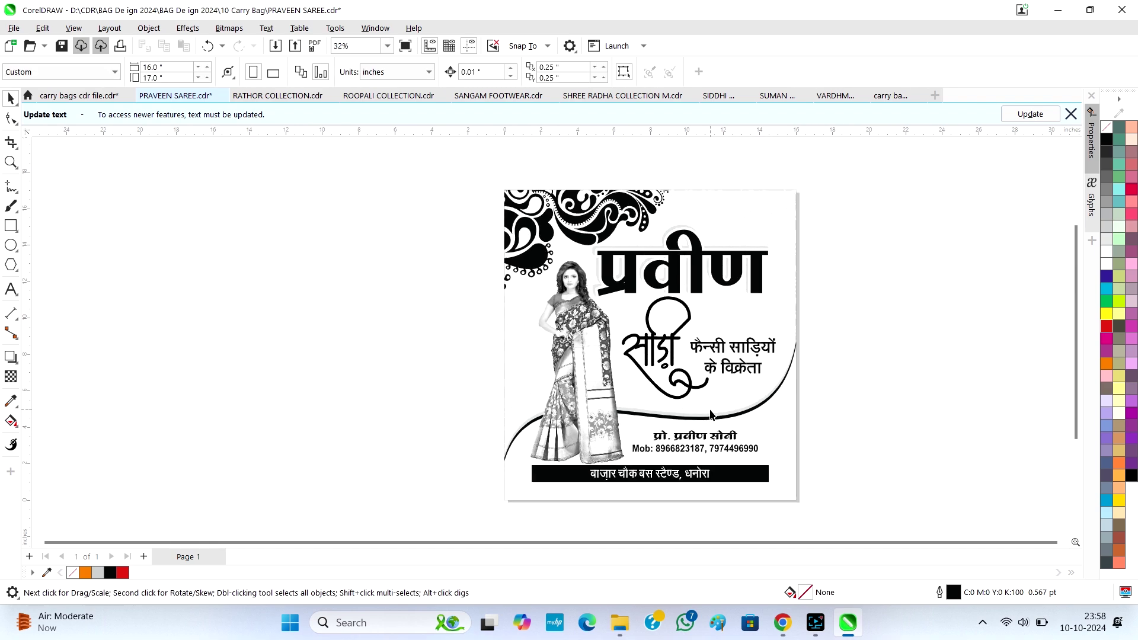
- Switch to the RATHOR COLLECTION.cdr design, shift the proprietor's contact line rightward and slightly down above the title, and deselect it
left_click(251, 98)
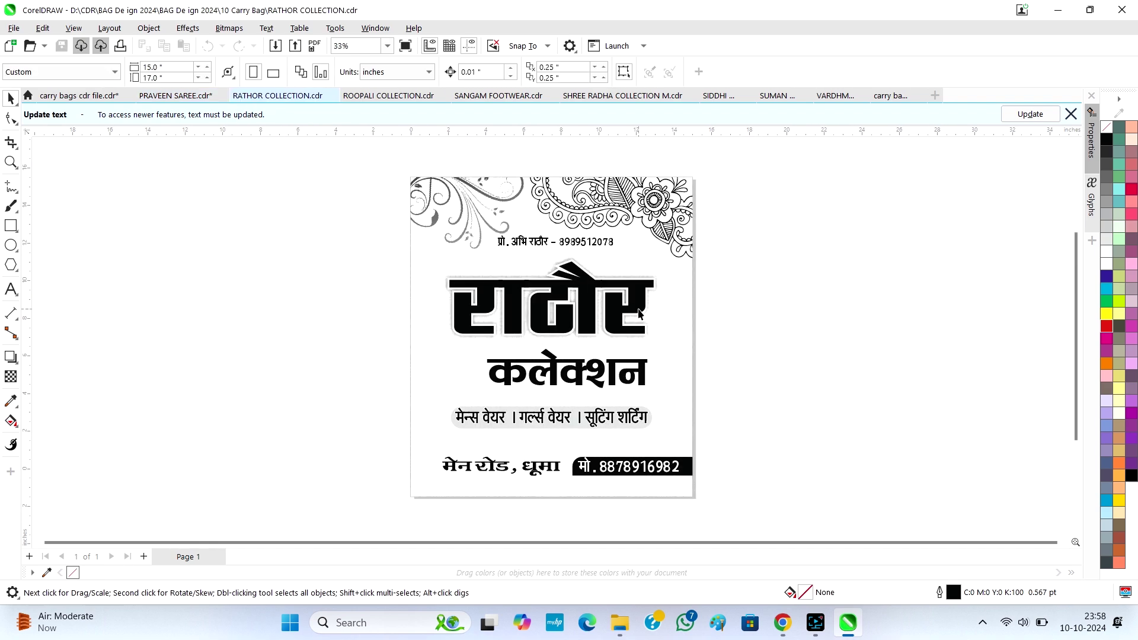
scroll(560, 231, "up", 3)
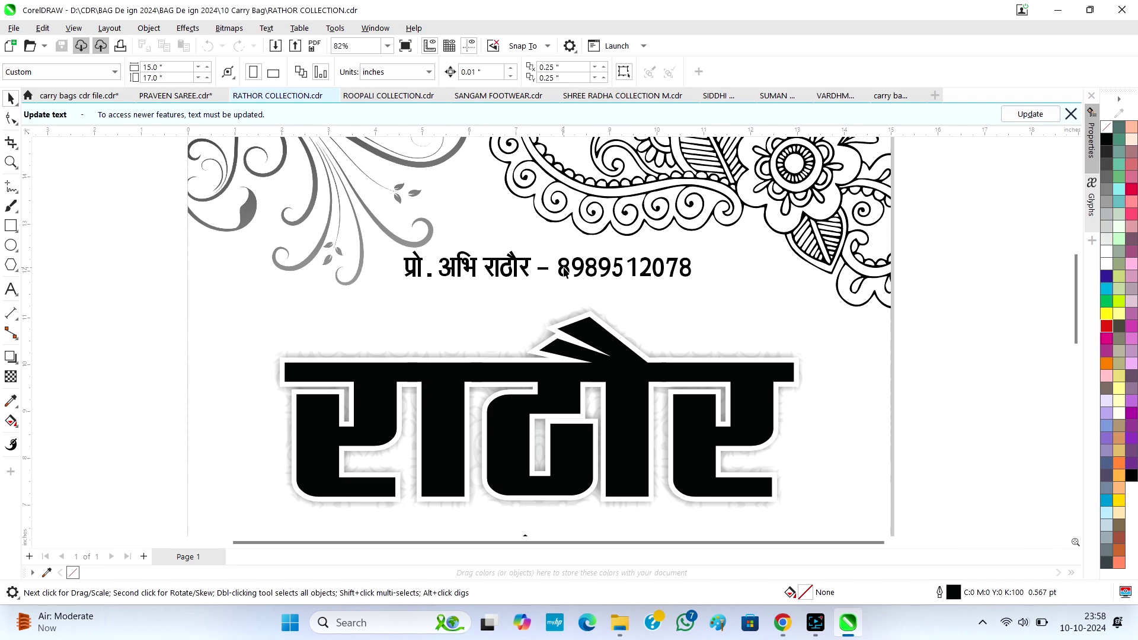
left_click_drag(564, 272, 653, 291)
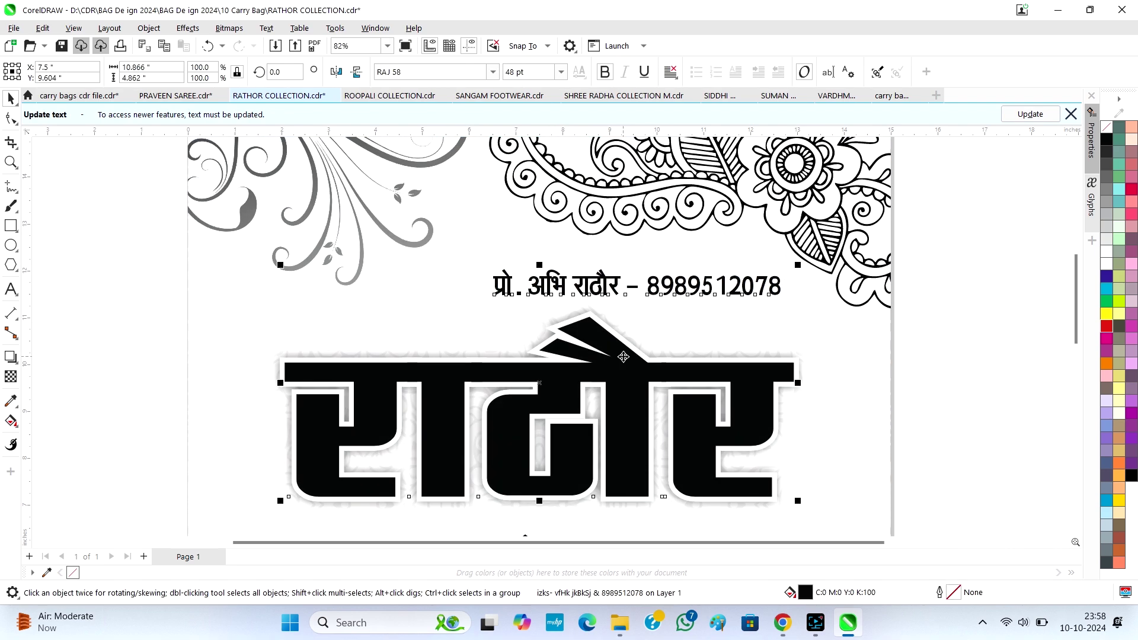
left_click(970, 311)
scroll(688, 292, "down", 1)
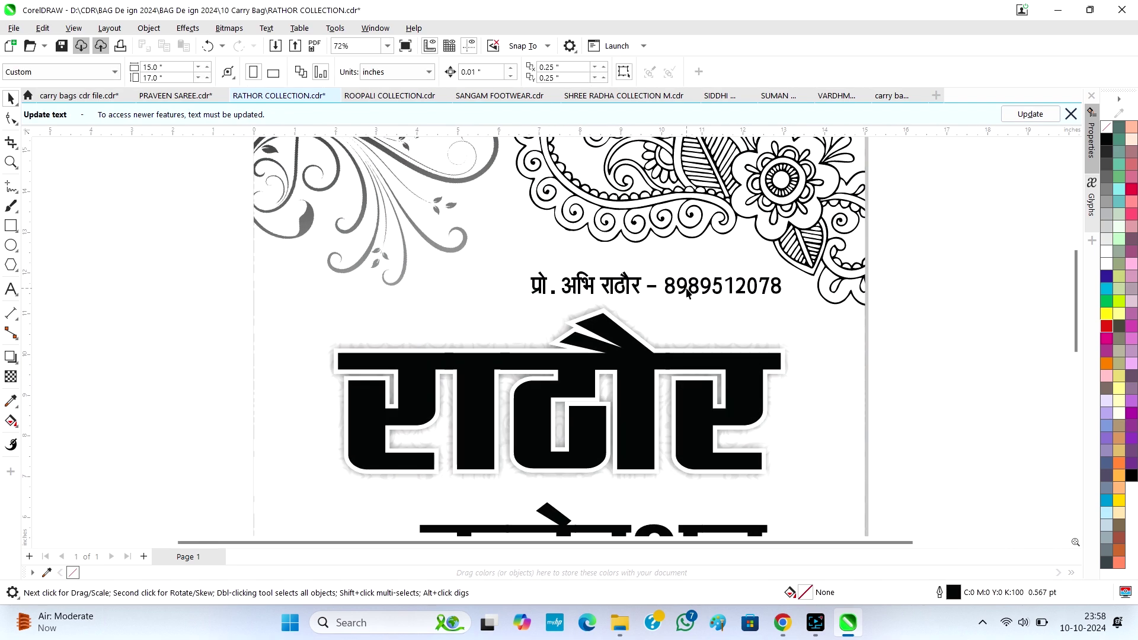
- Try replacing the last digits of the proprietor's mobile number with zeros, undo it, and leave text editing
double_click(687, 292)
left_click_drag(688, 292, 789, 291)
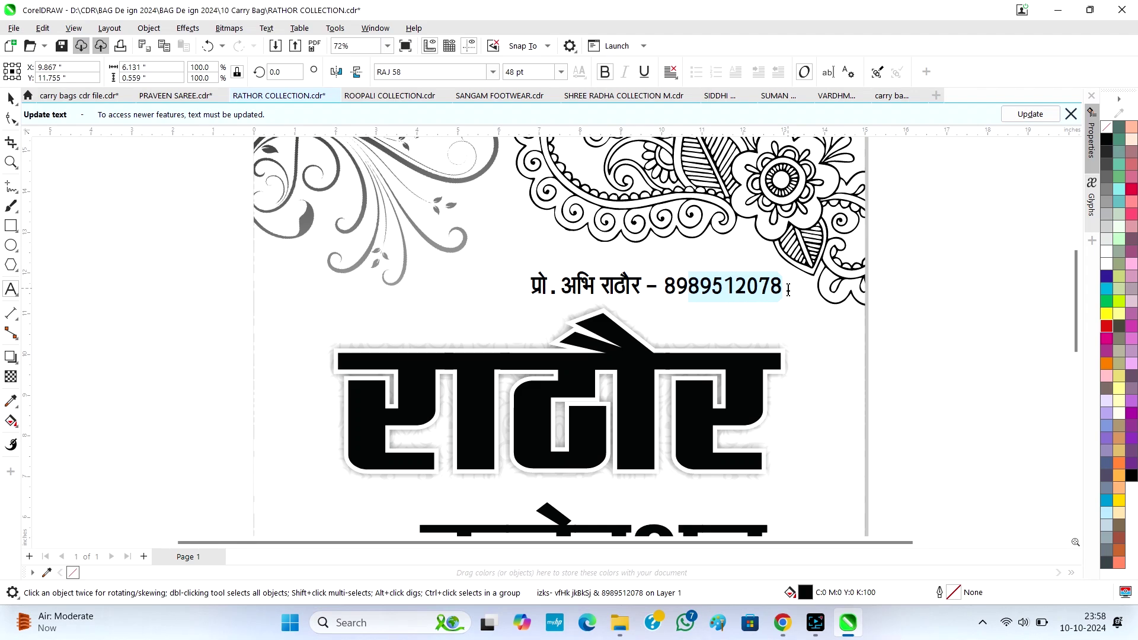
type("00000")
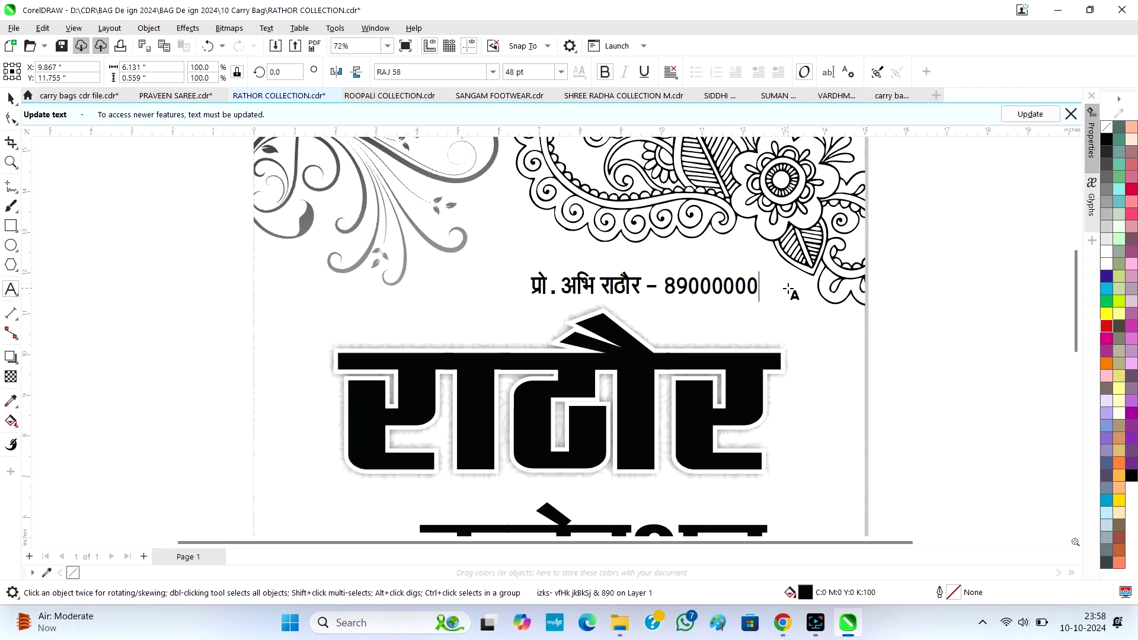
key("ctrl+z")
key("ctrl+z")
key("ctrl+space")
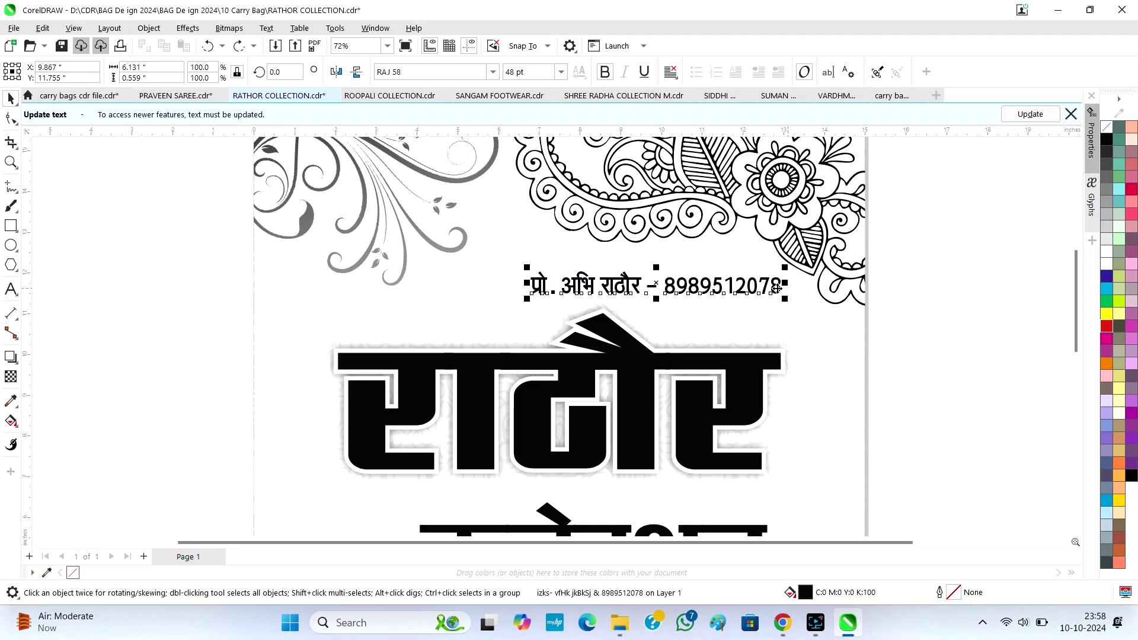
- Check that the large main title is live text by highlighting part of its characters
scroll(639, 301, "down", 1)
scroll(639, 301, "down", 1)
double_click(635, 352)
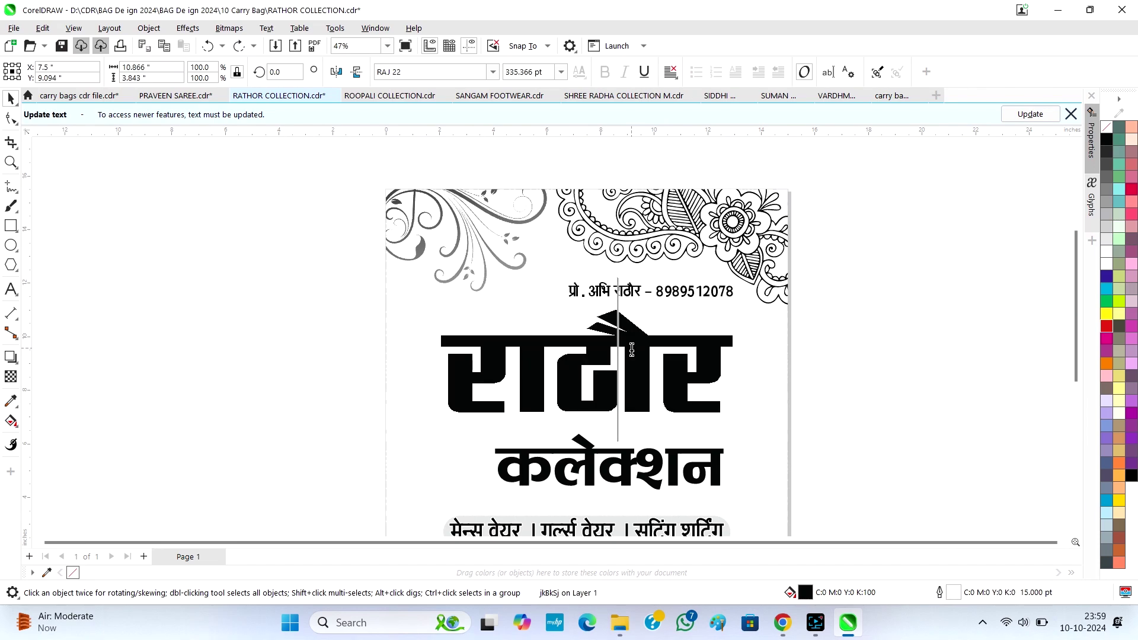
left_click_drag(616, 355, 391, 358)
left_click(477, 362)
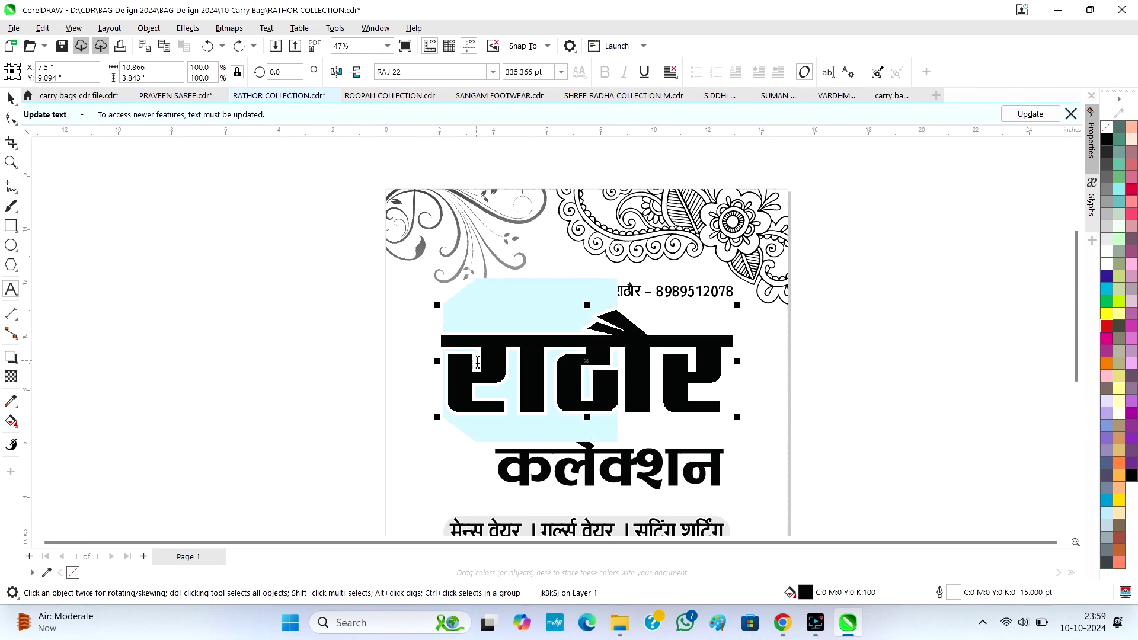
left_click(554, 388)
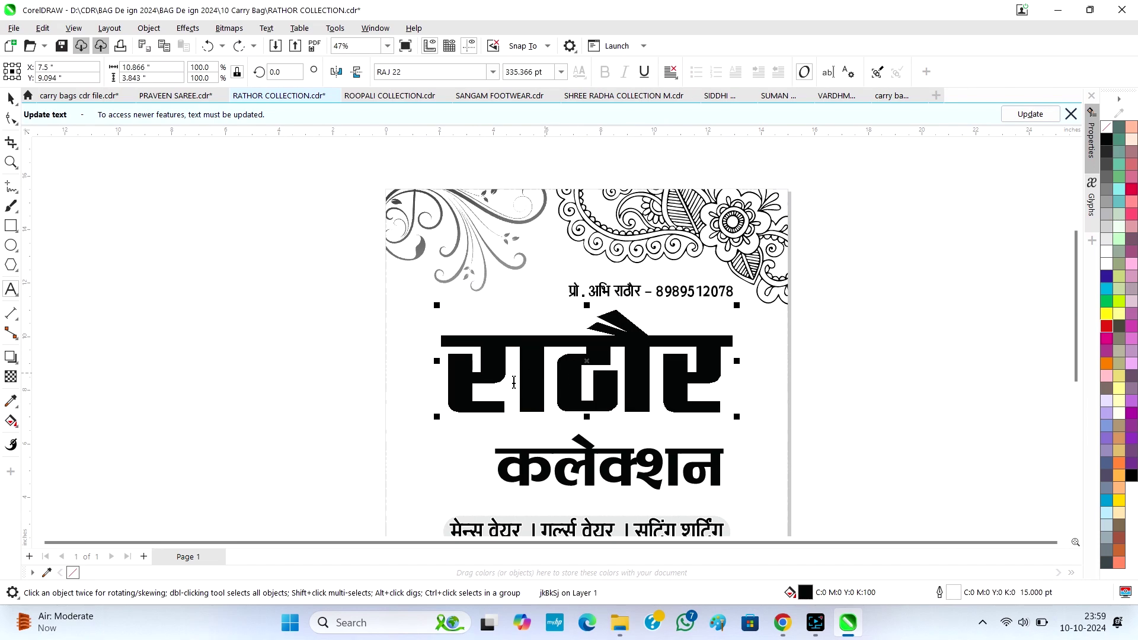
left_click_drag(514, 383, 435, 384)
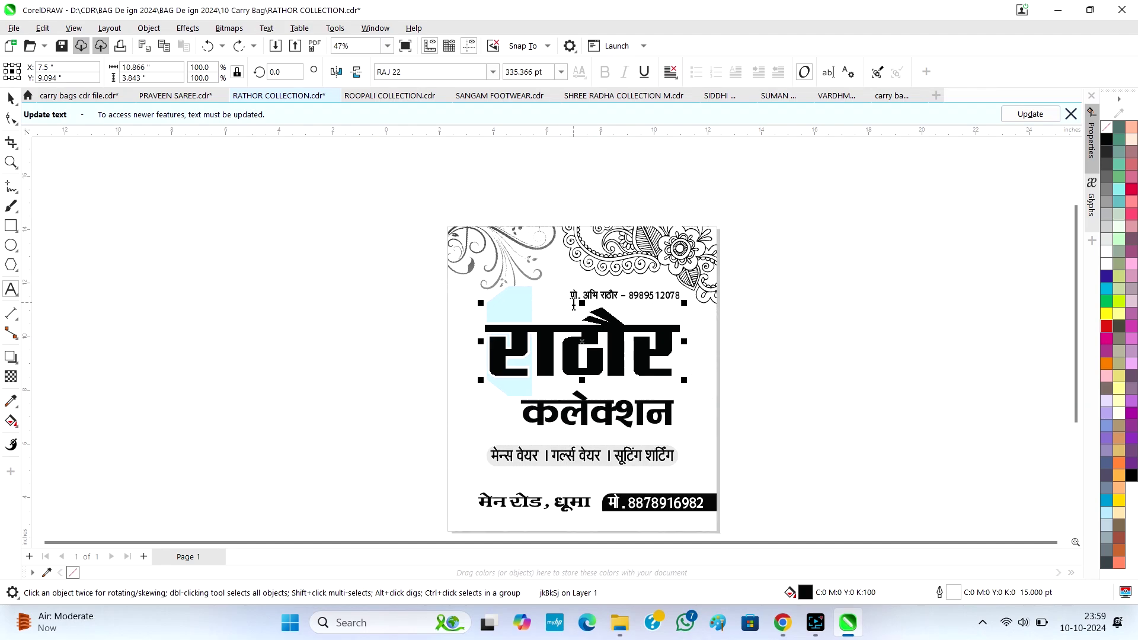
- Check that the कलेक्शन line and the product list line below it are separate editable texts, and leave text editing
scroll(578, 397, "down", 3)
scroll(583, 403, "up", 2)
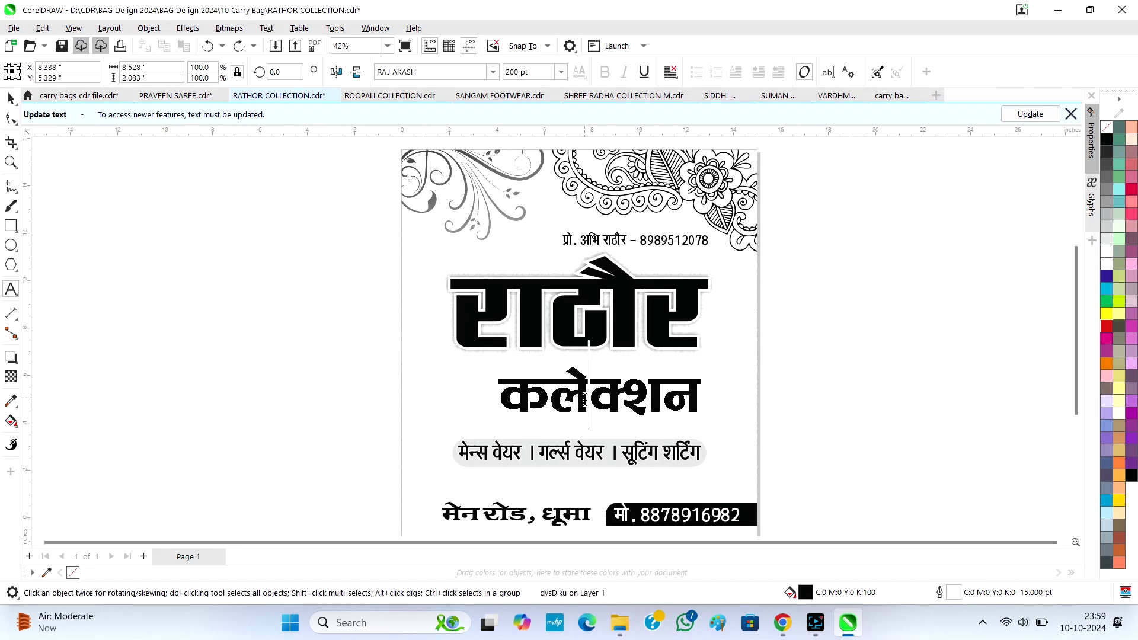
left_click_drag(589, 398, 694, 400)
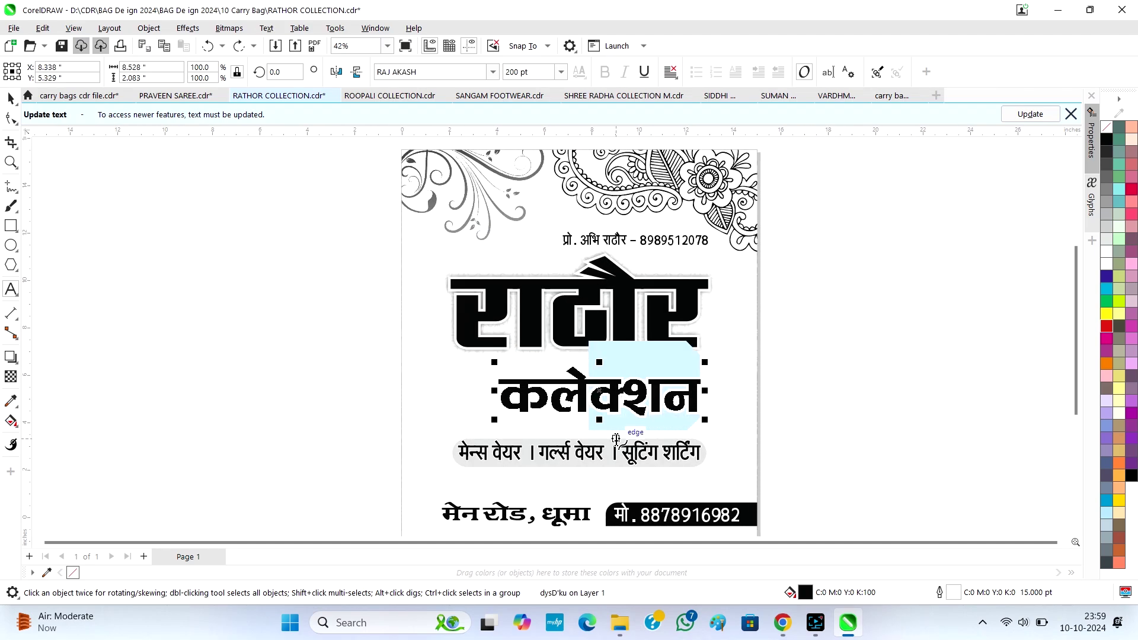
left_click_drag(584, 454, 455, 454)
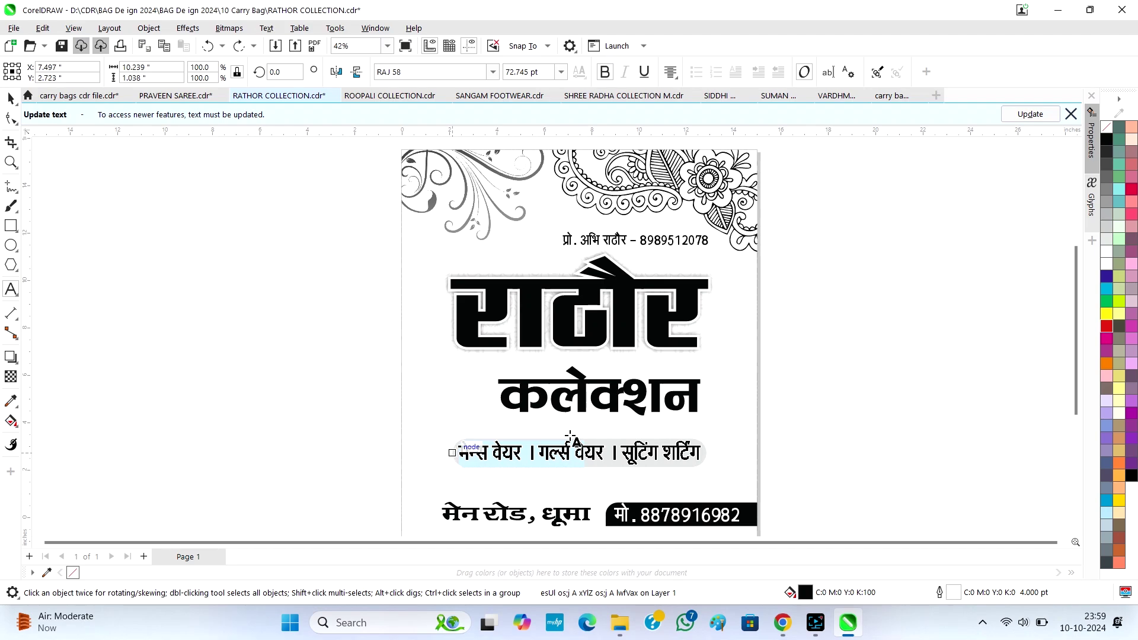
key("ctrl+space")
- Enlarge the grey rounded shape behind the product list line to 105.2% about its centre
scroll(660, 466, "up", 3)
left_click(678, 464)
scroll(679, 465, "up", 3)
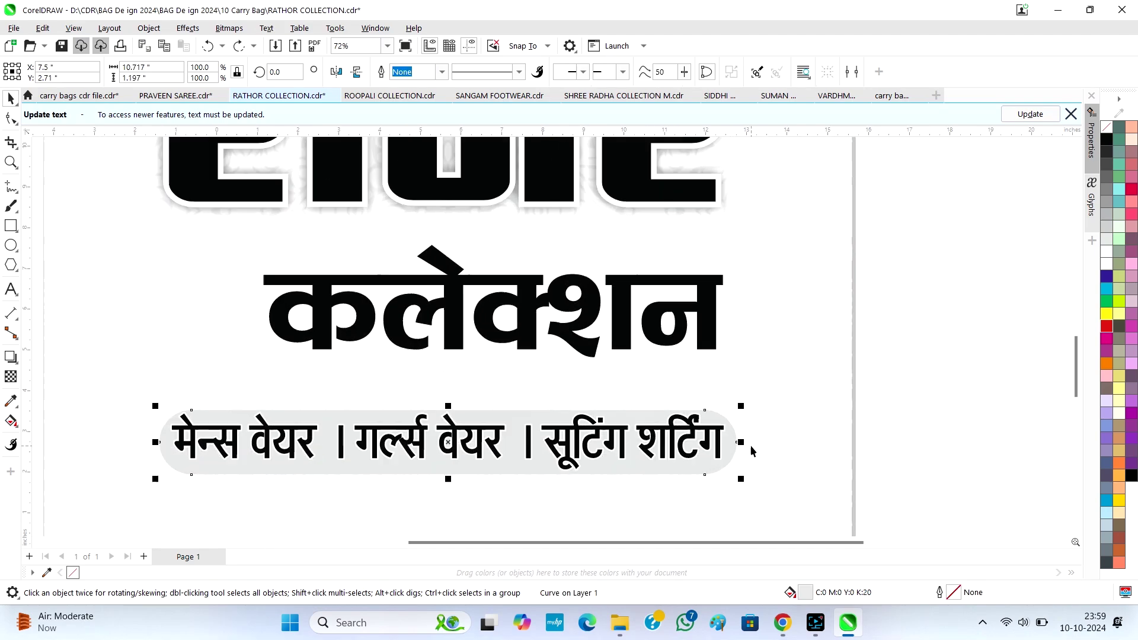
left_click_drag(737, 487, 759, 497)
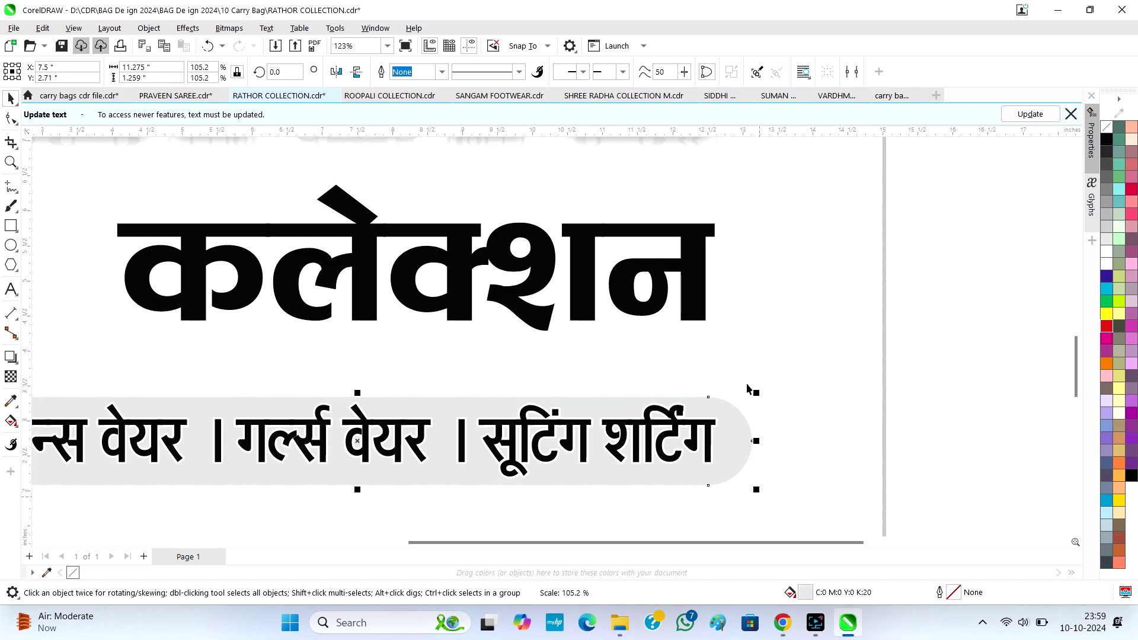
scroll(652, 372, "down", 5)
scroll(644, 451, "down", 2)
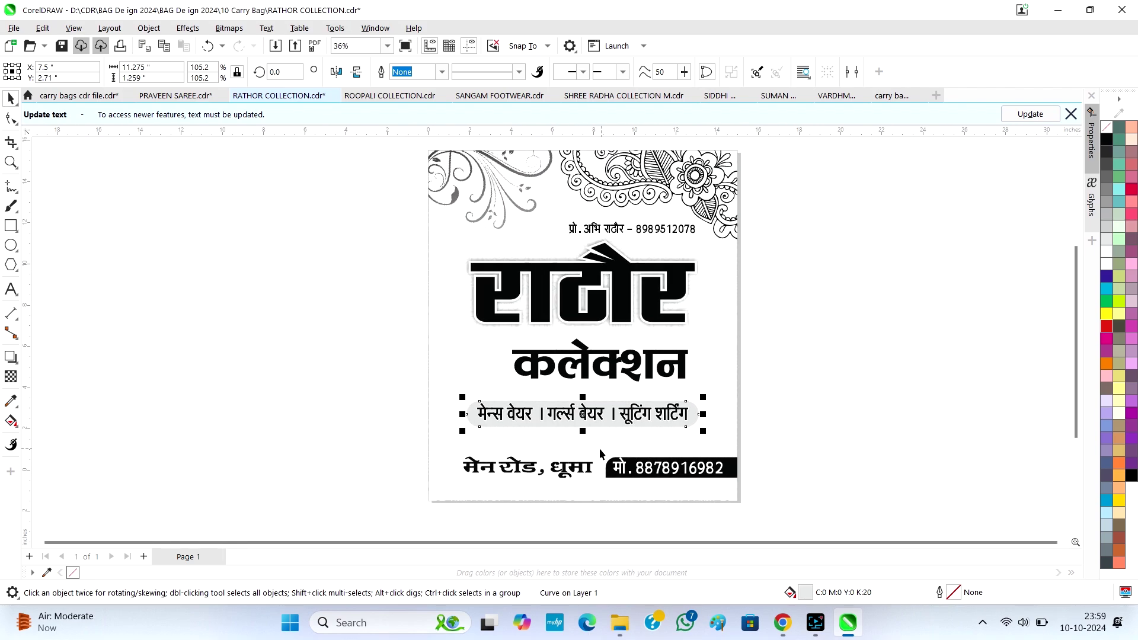
scroll(580, 478, "up", 2)
scroll(583, 469, "down", 1)
scroll(585, 470, "down", 1)
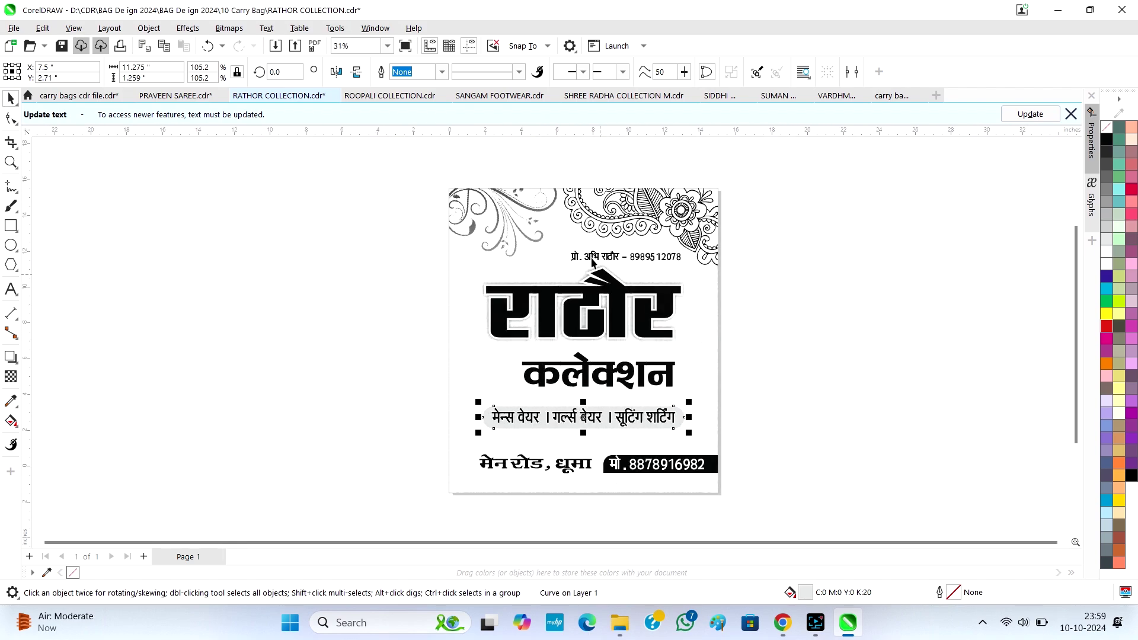
- Open the background PowerClip for editing and move the paisley flower ornament off the page
left_click(611, 218)
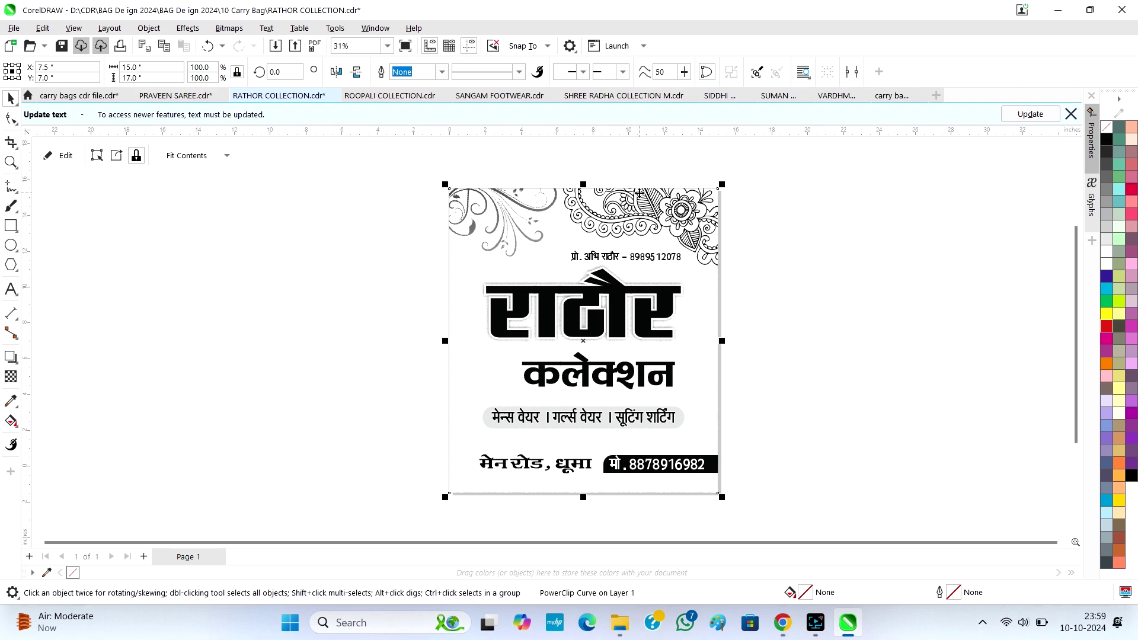
double_click(639, 194)
left_click(633, 209)
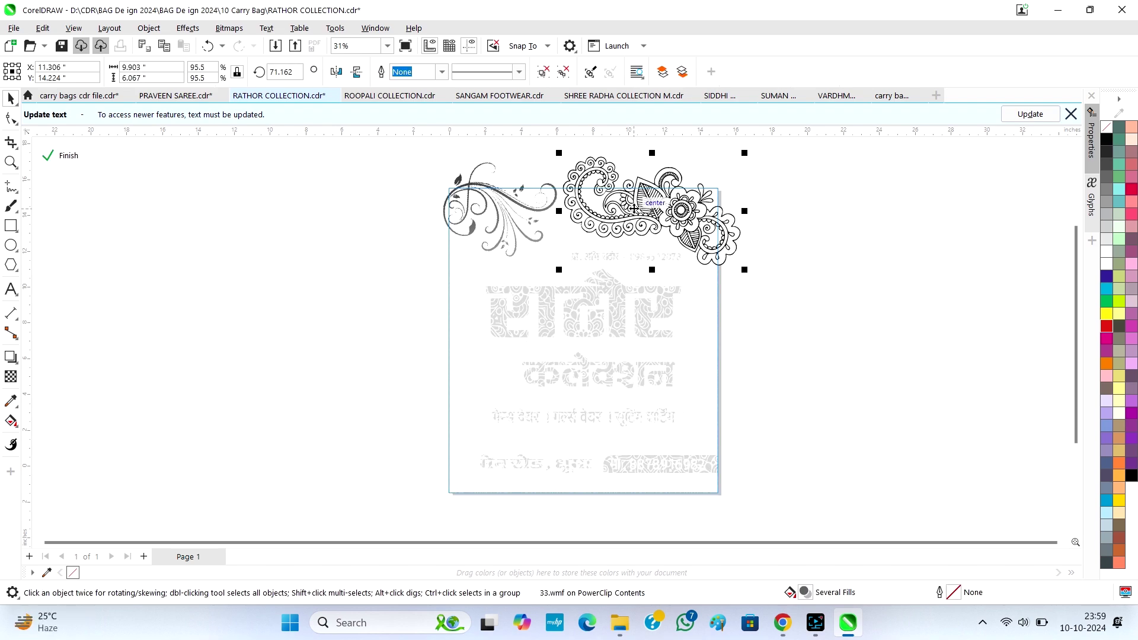
left_click_drag(633, 208, 821, 233)
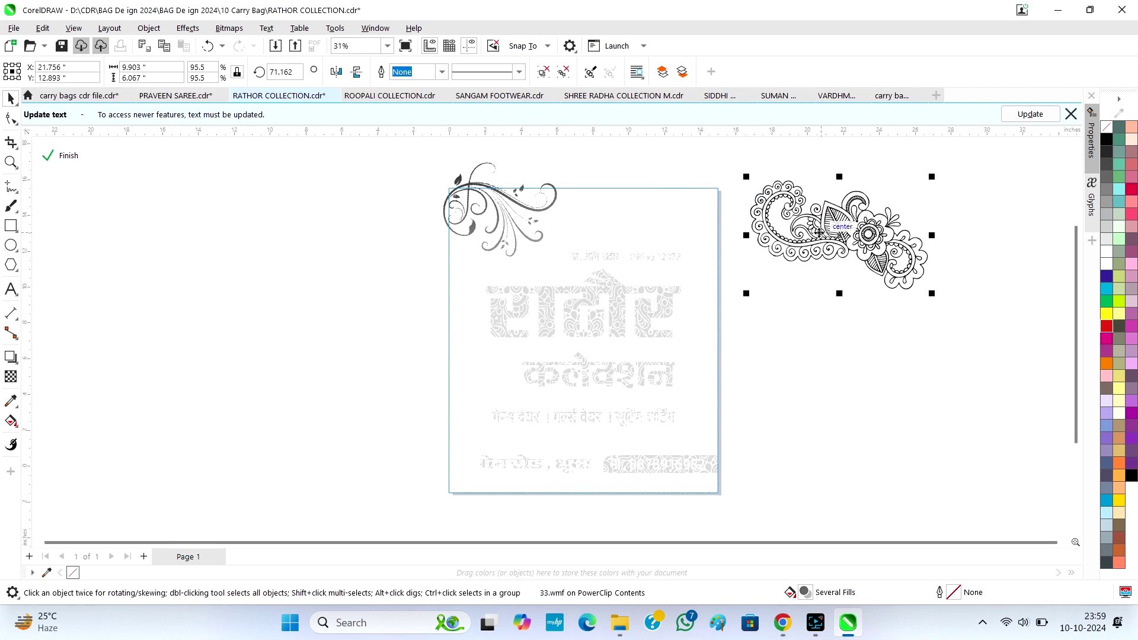
- Try moving the grey swirl ornament off the page, and undo both ornament moves
scroll(461, 200, "up", 4)
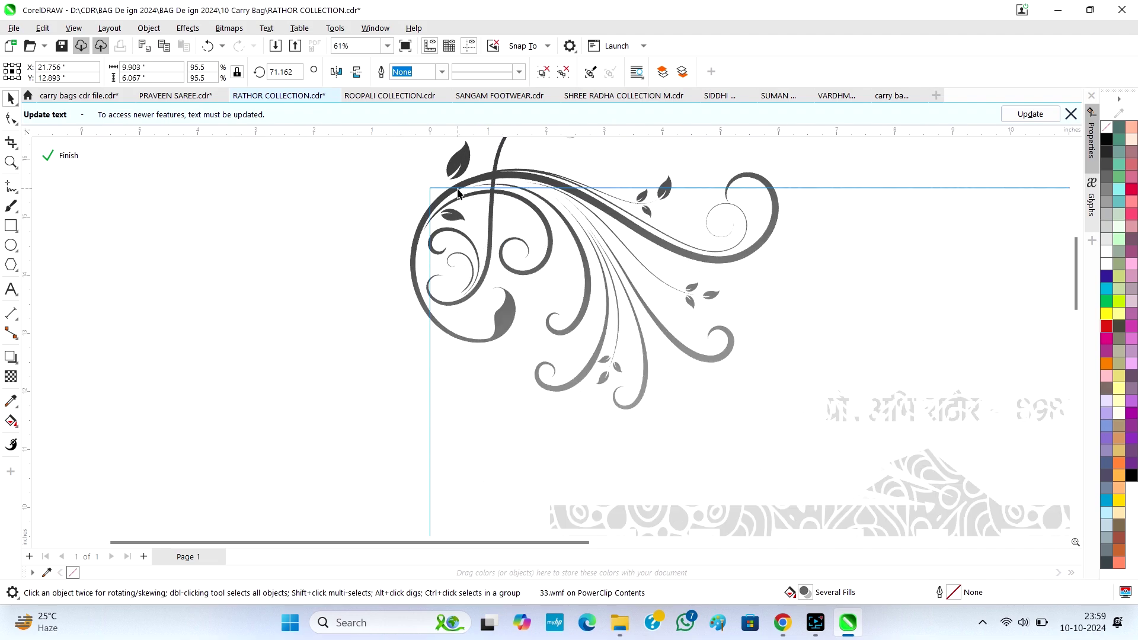
left_click(459, 165)
left_click_drag(459, 165, 106, 235)
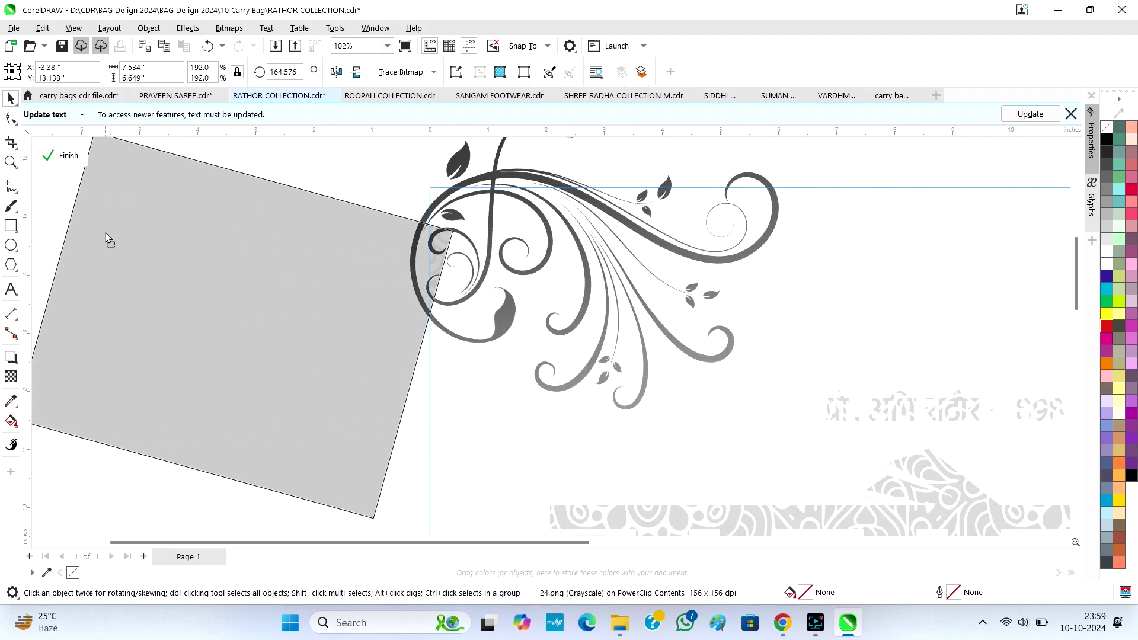
scroll(457, 287, "down", 2)
key("ctrl+z")
key("ctrl+z")
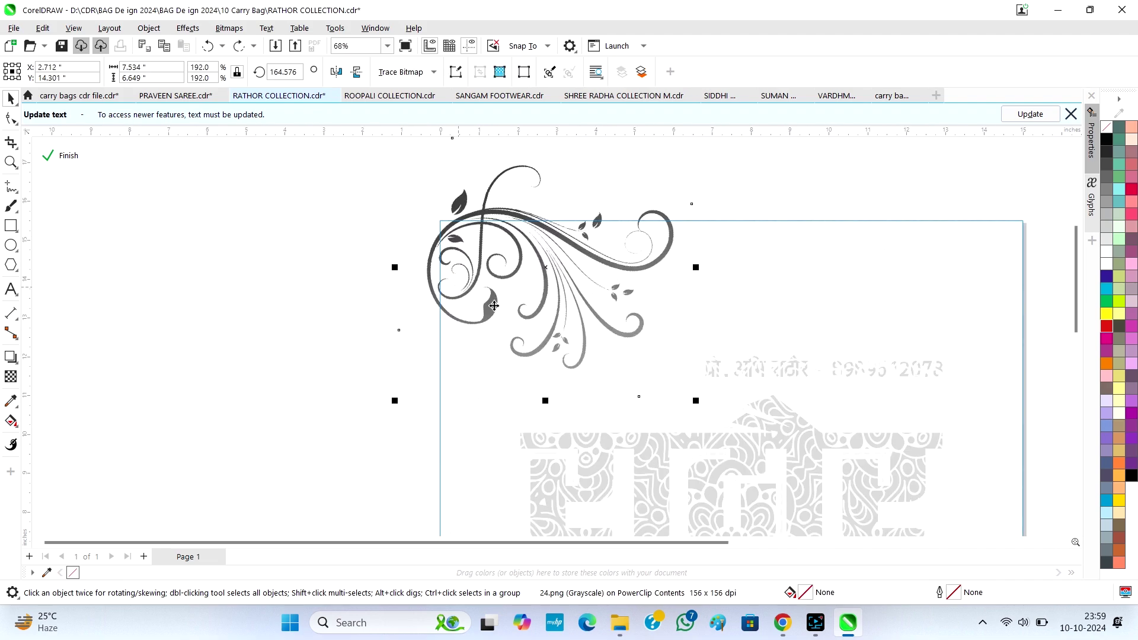
- Move the full-page pattern group off the page, fill it with black and inspect its floral details
left_click(491, 406)
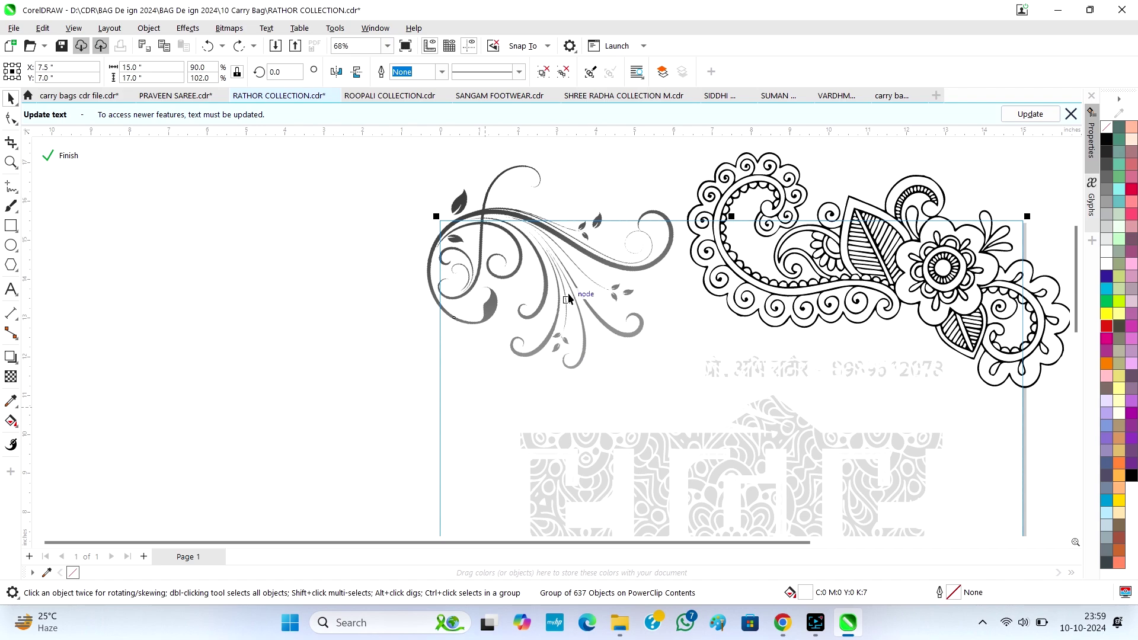
scroll(592, 308, "down", 4)
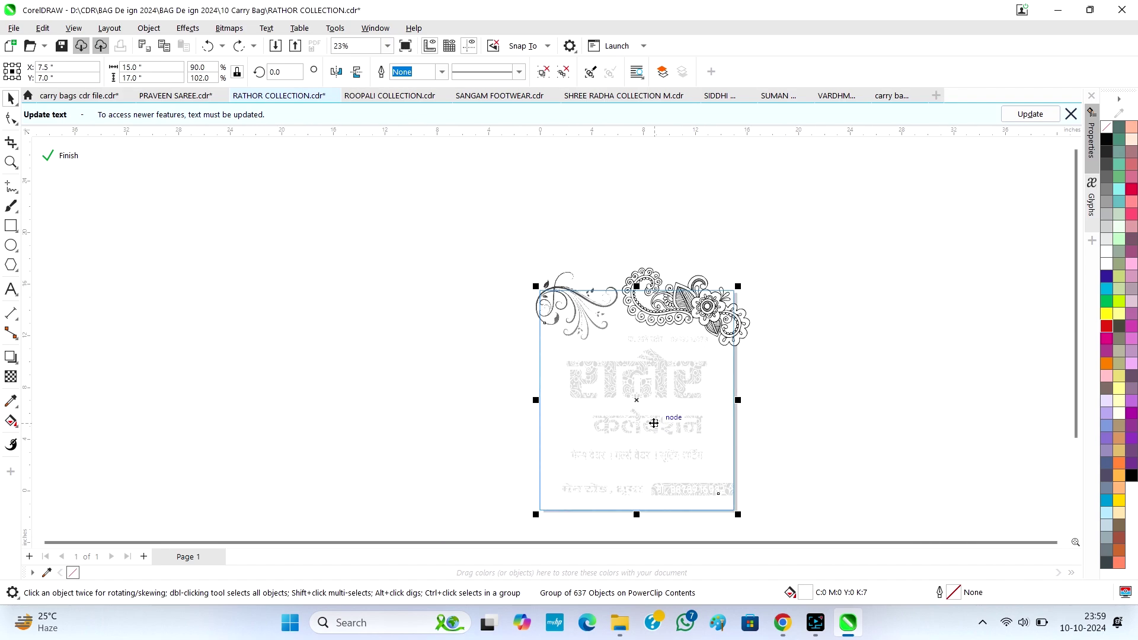
left_click_drag(652, 424, 401, 396)
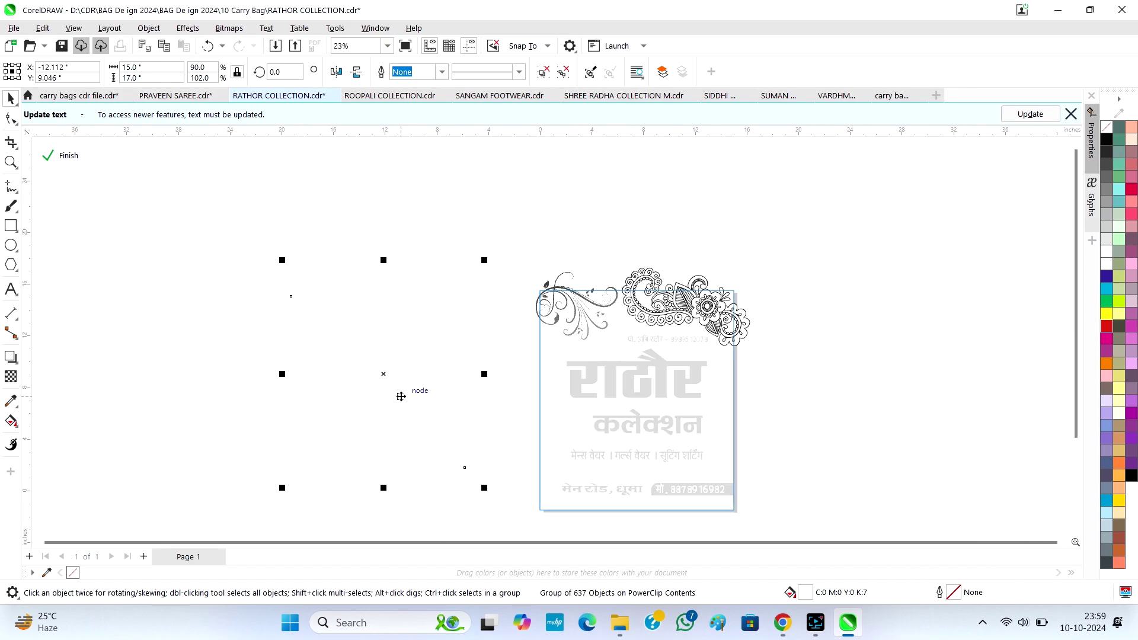
left_click(1107, 141)
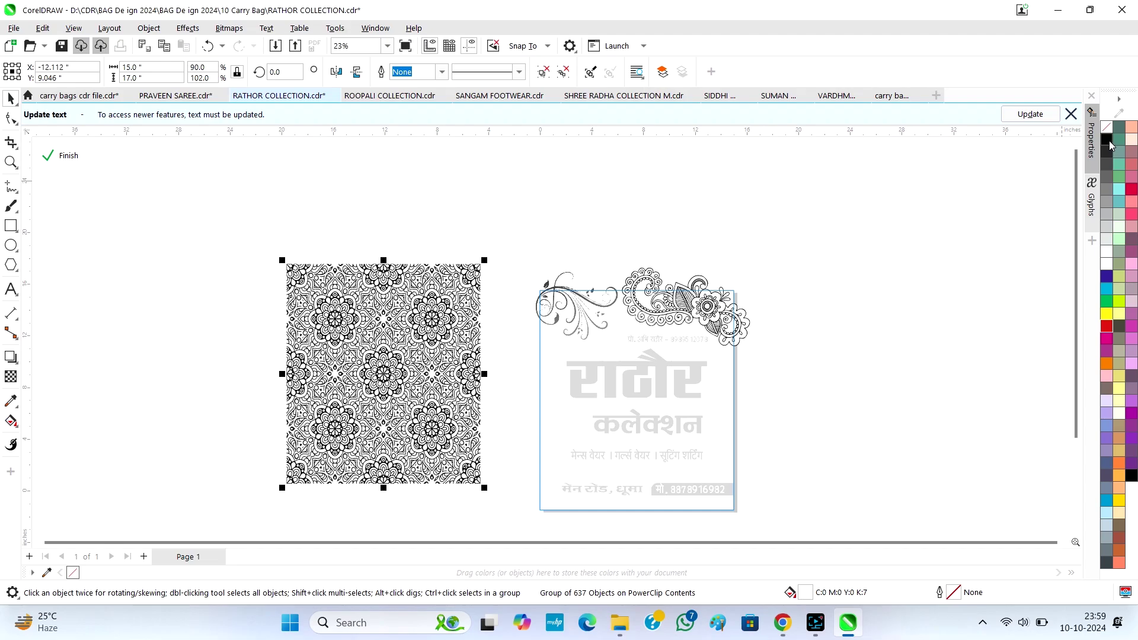
scroll(341, 351, "up", 2)
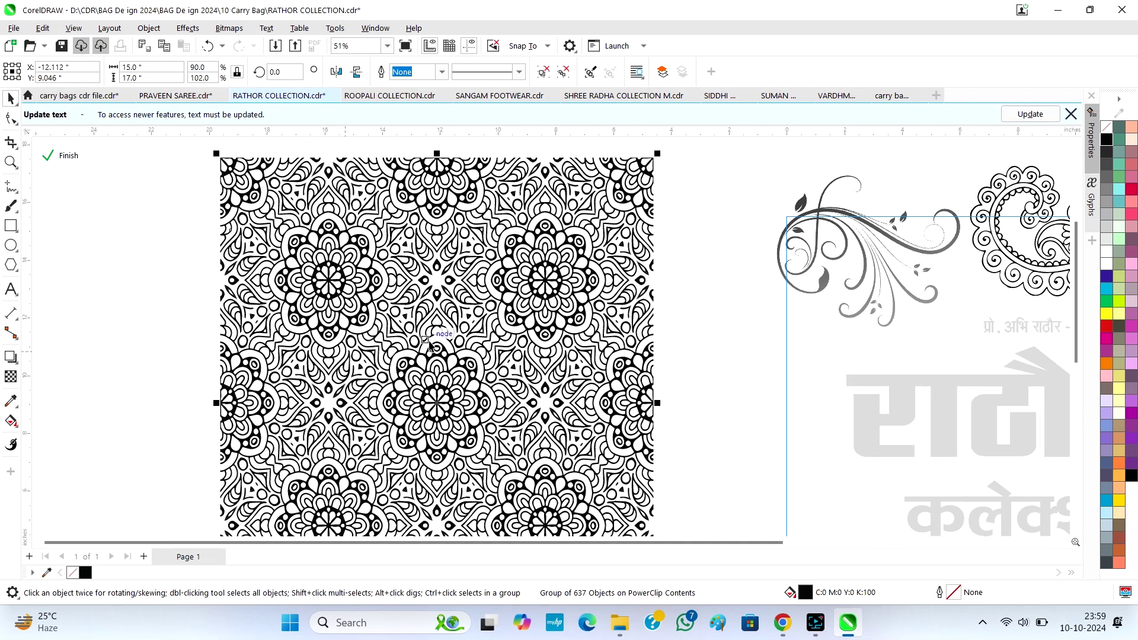
scroll(450, 237, "up", 2)
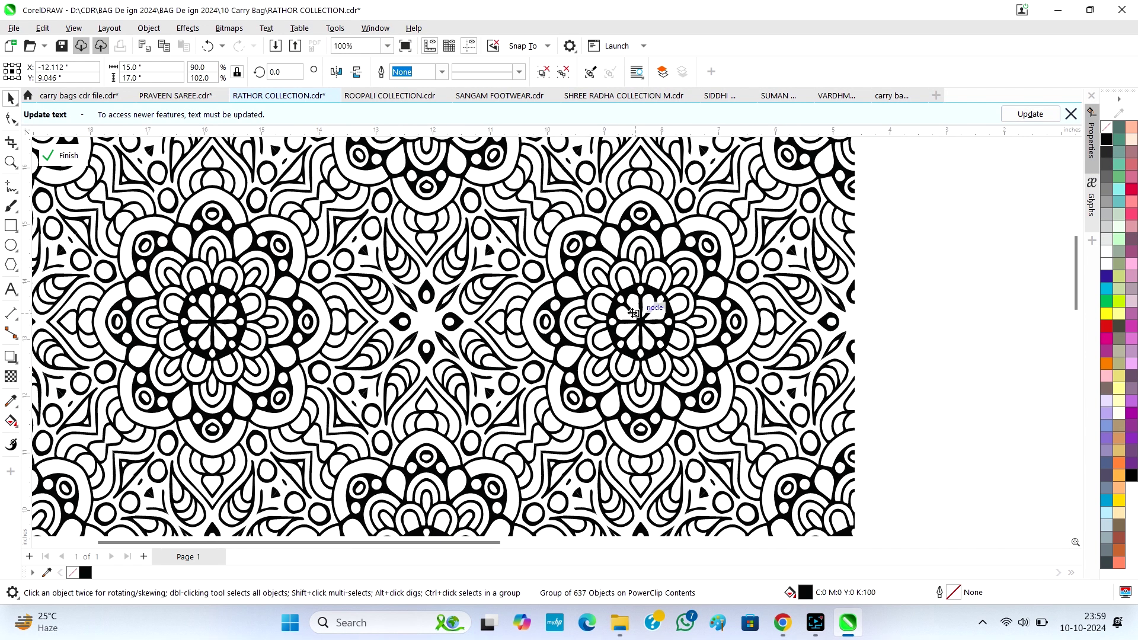
scroll(632, 310, "down", 2)
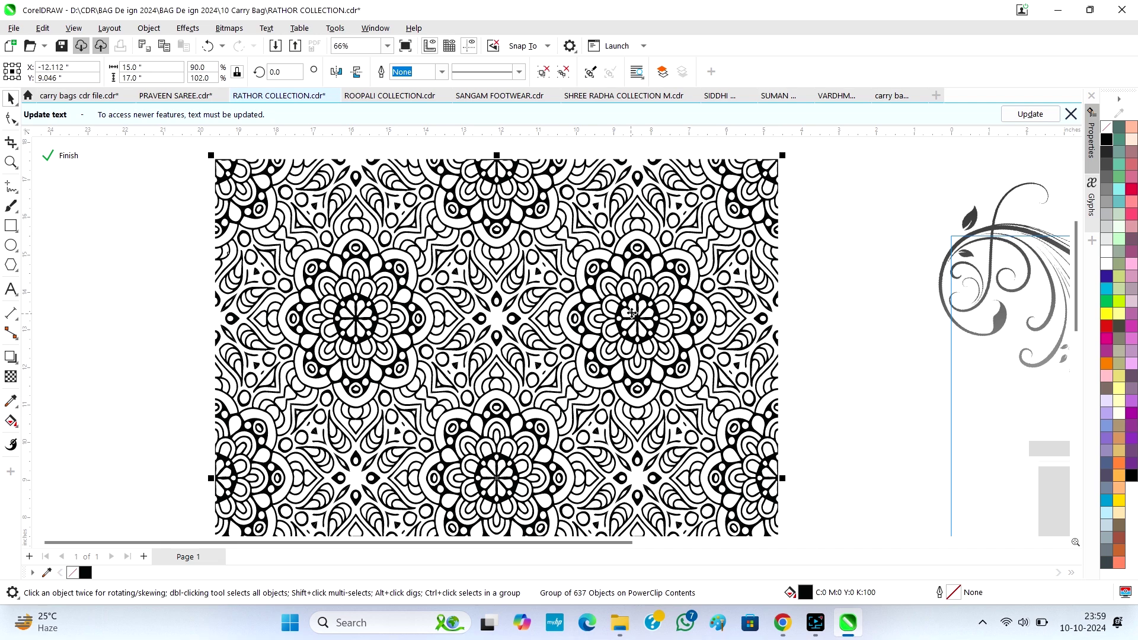
- Undo the pattern's black fill, return the pattern to the page centre, and finish editing the PowerClip
key("ctrl+z")
key("p")
scroll(582, 291, "down", 2)
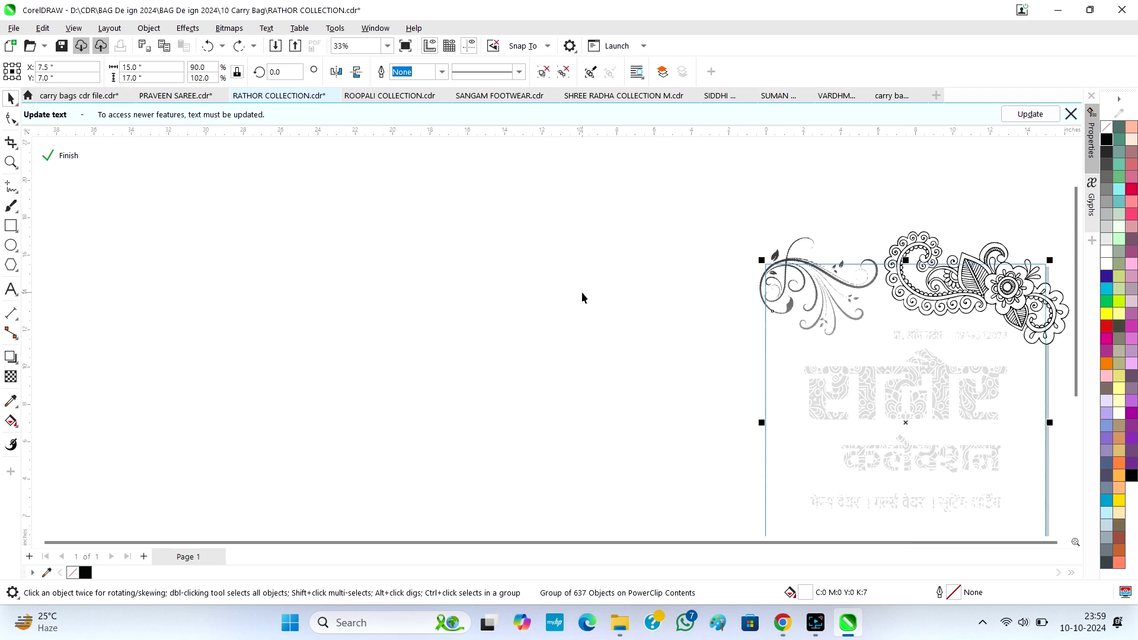
left_click(581, 291, "ctrl")
- Examine the title's white outline and shadow up close and the overall layout, and deselect the background
scroll(582, 292, "down", 2)
scroll(877, 407, "up", 5)
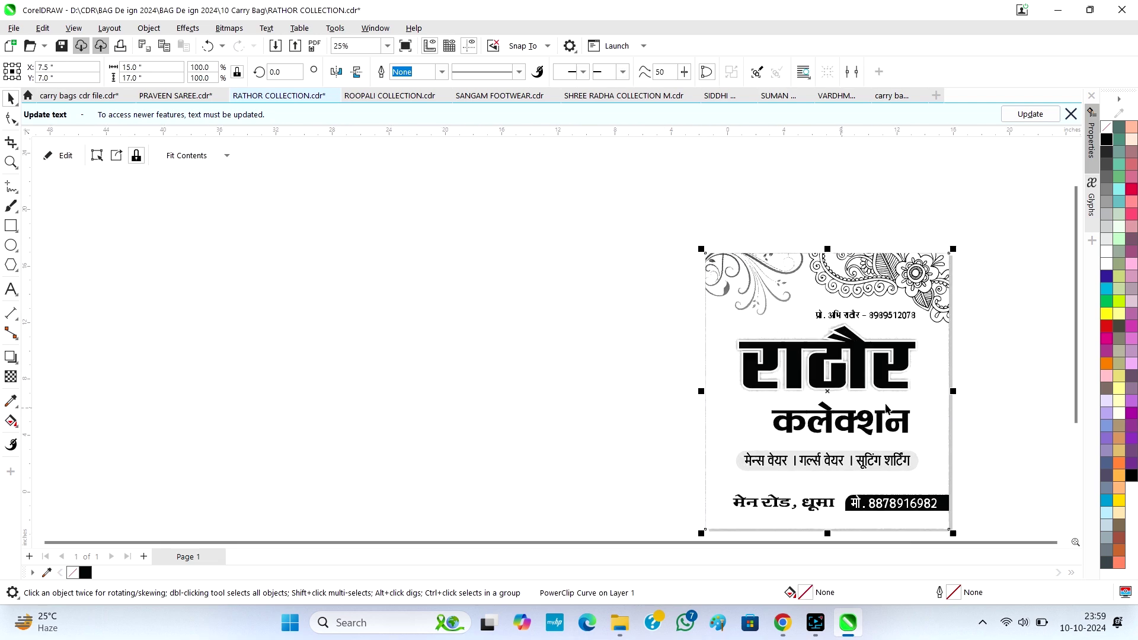
scroll(980, 348, "up", 5)
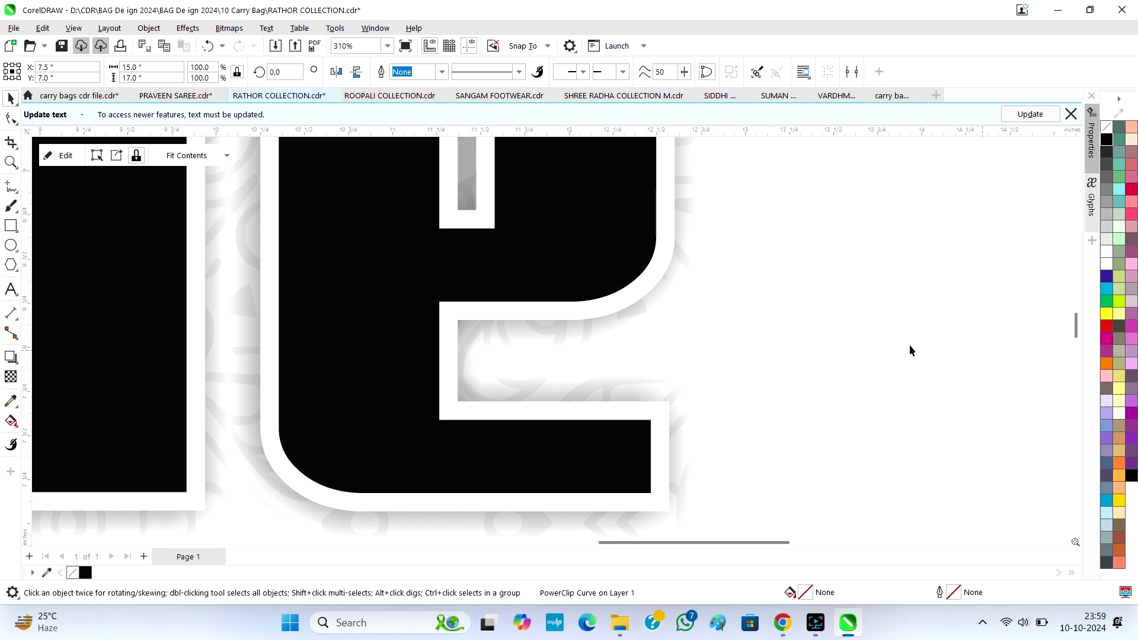
scroll(763, 337, "down", 1)
scroll(762, 338, "down", 5)
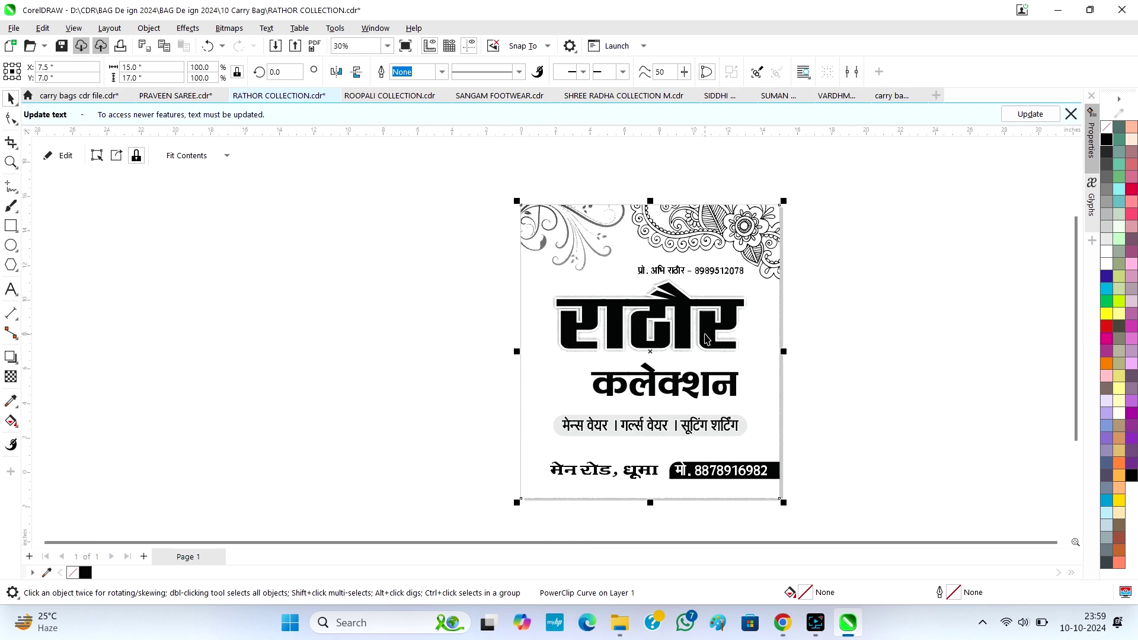
left_click(891, 300)
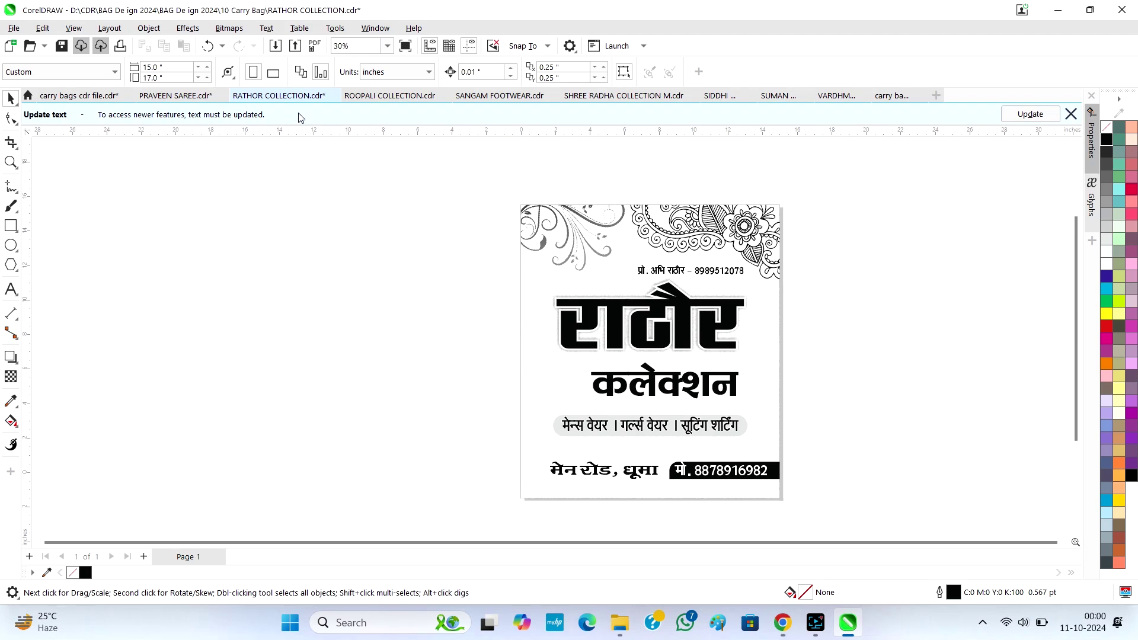
- Switch to the ROOPALI COLLECTION.cdr design and open the "A FIXED PRICE SHOP" text for editing
left_click(368, 97)
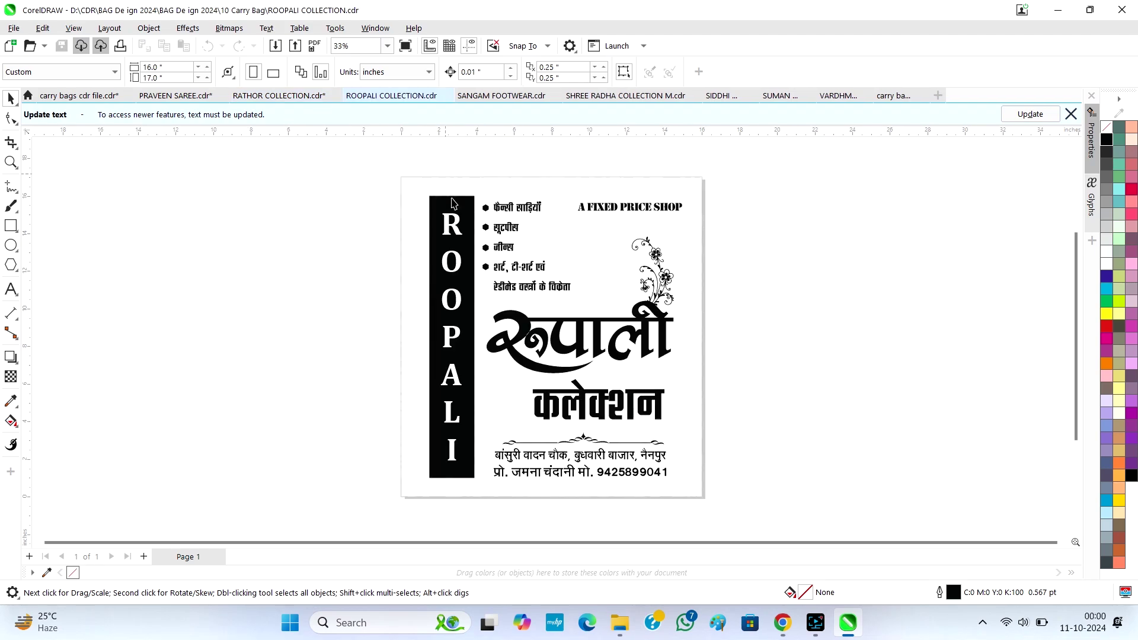
scroll(481, 218, "up", 2)
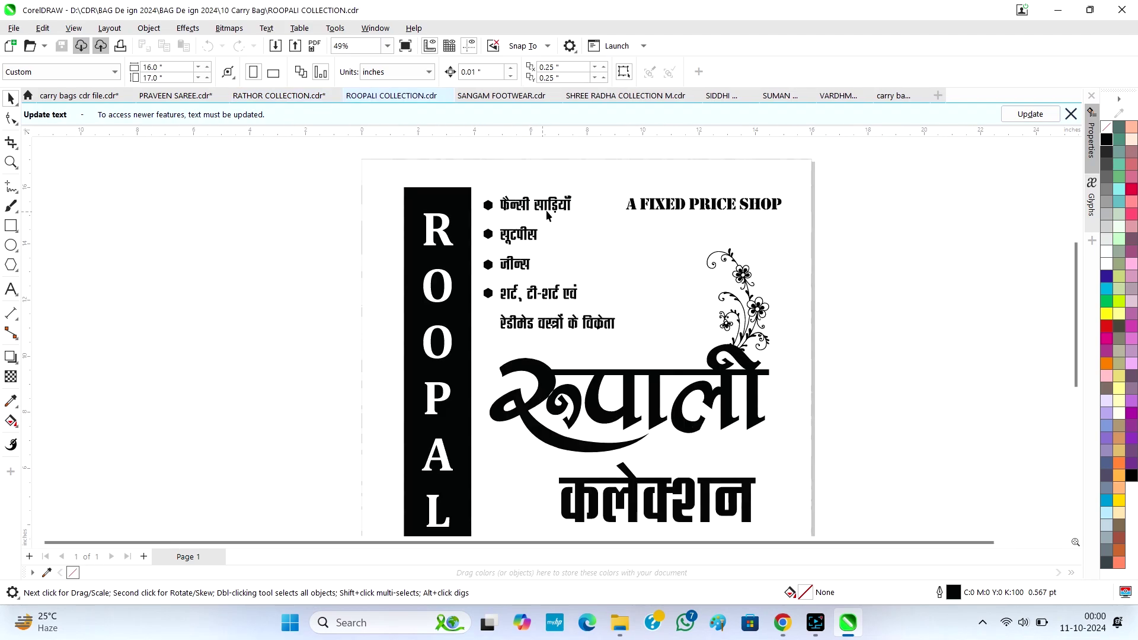
double_click(679, 206)
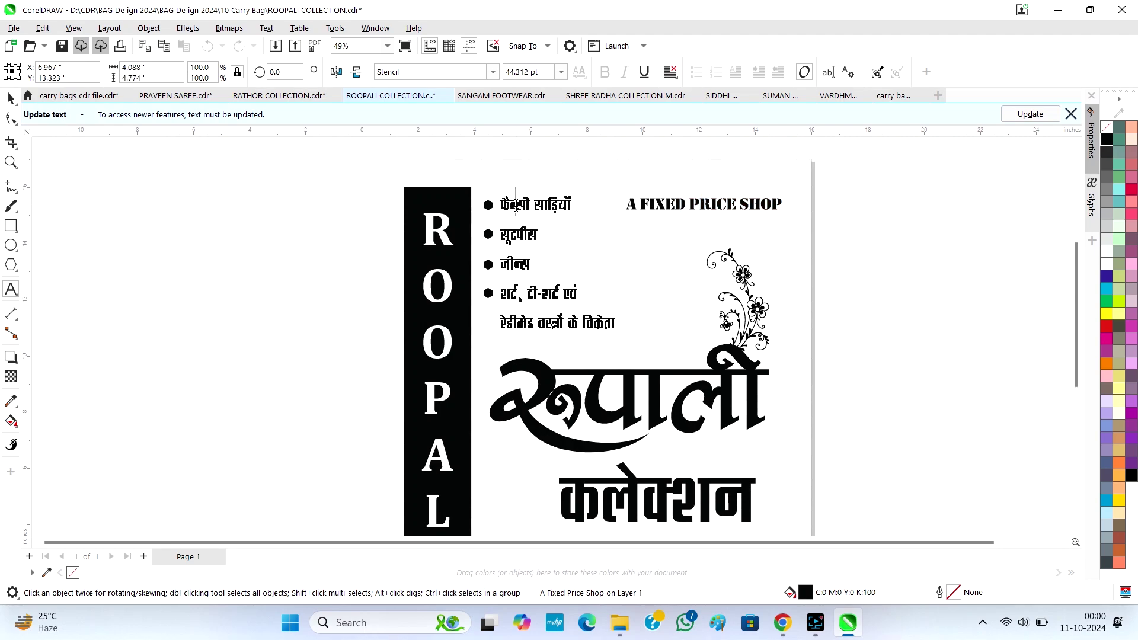
- Try replacing part of the bulleted Hindi product list with new text, and undo the text edits
left_click_drag(516, 204, 615, 320)
key("Delete")
type("f")
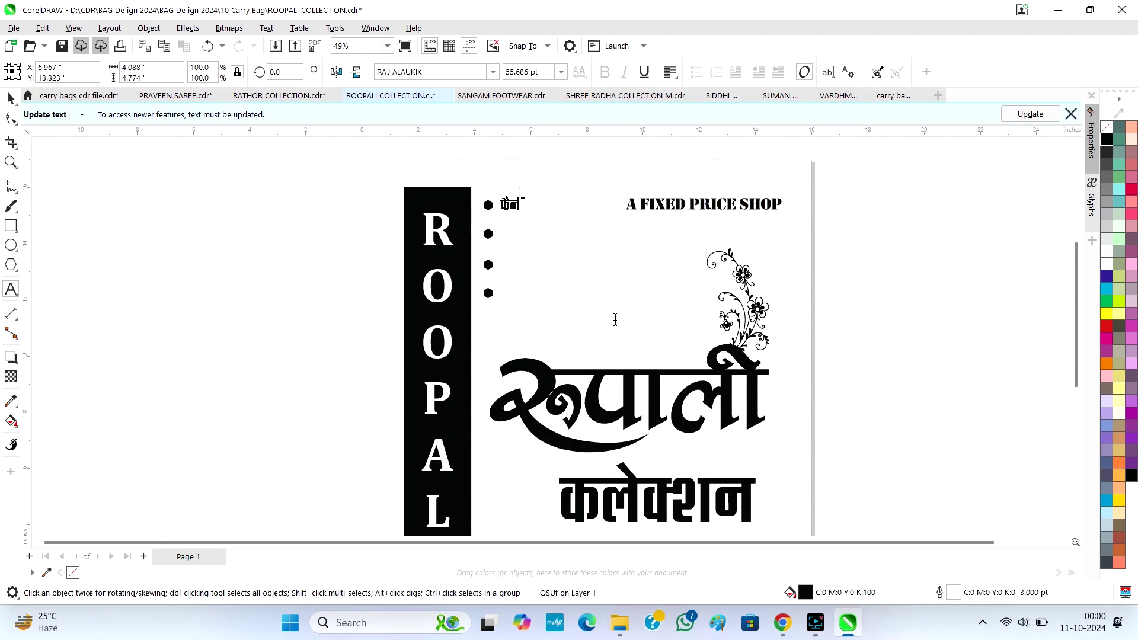
type("lh")
key("ctrl+z")
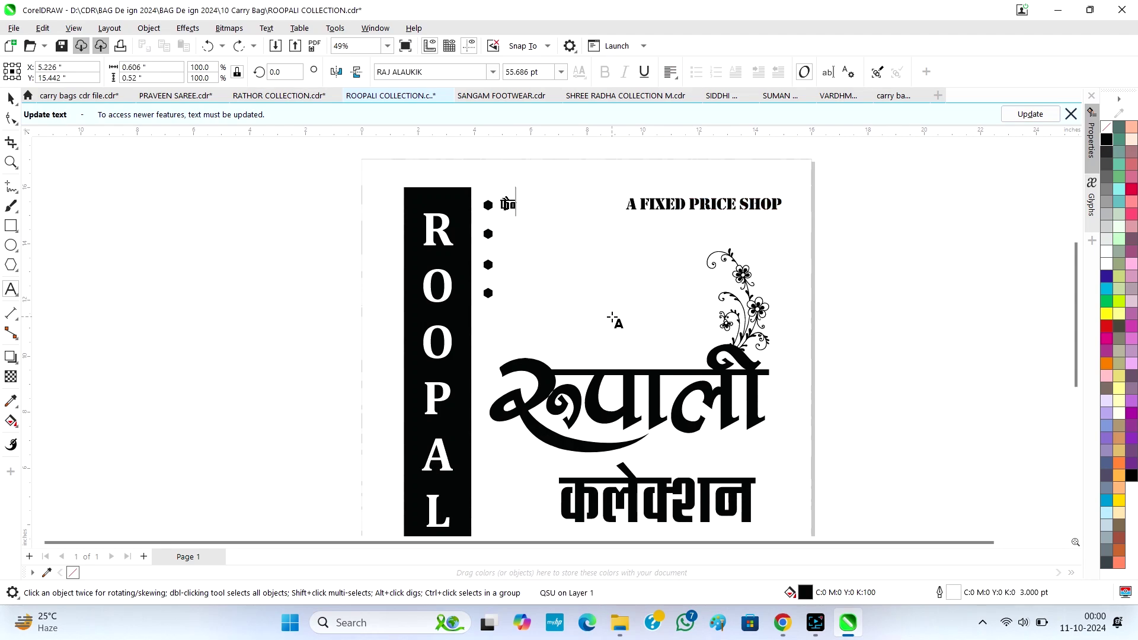
key("ctrl+z")
key("ctrl+space")
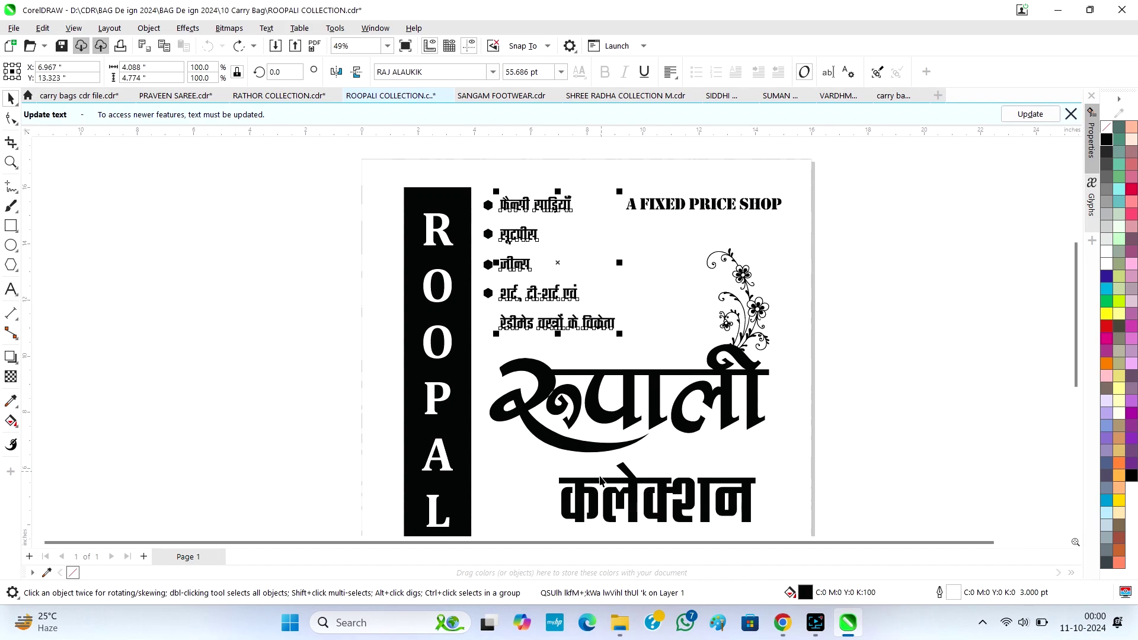
- Try moving the कलेक्शन title slightly, undo the move, and select the address line below it
left_click(600, 480)
scroll(631, 482, "down", 2)
scroll(624, 345, "up", 2)
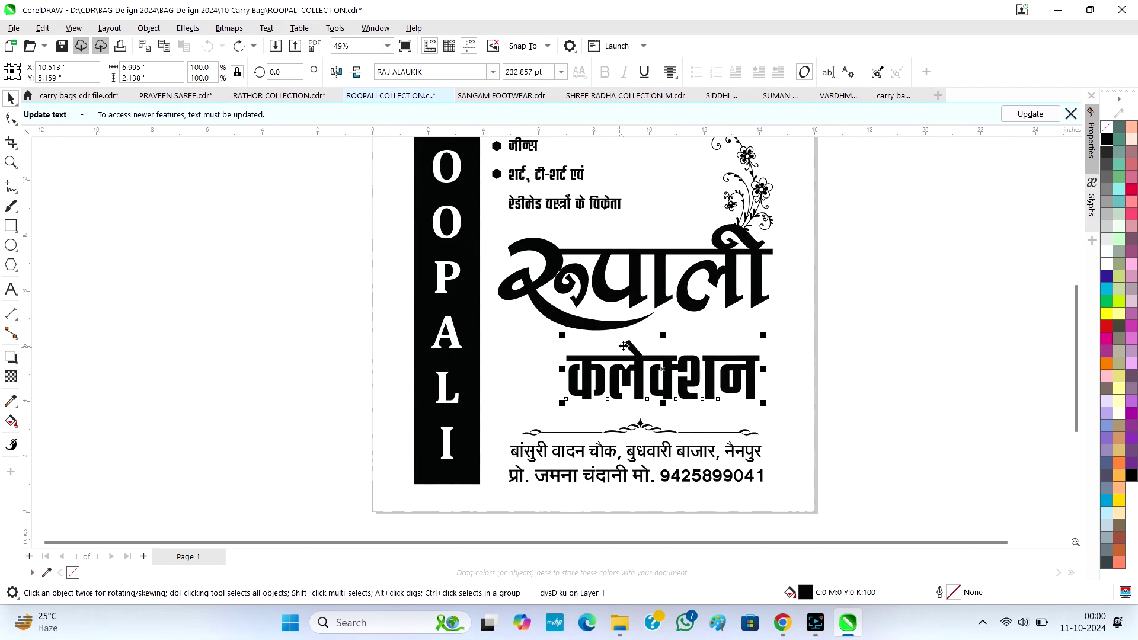
left_click_drag(626, 376, 639, 364)
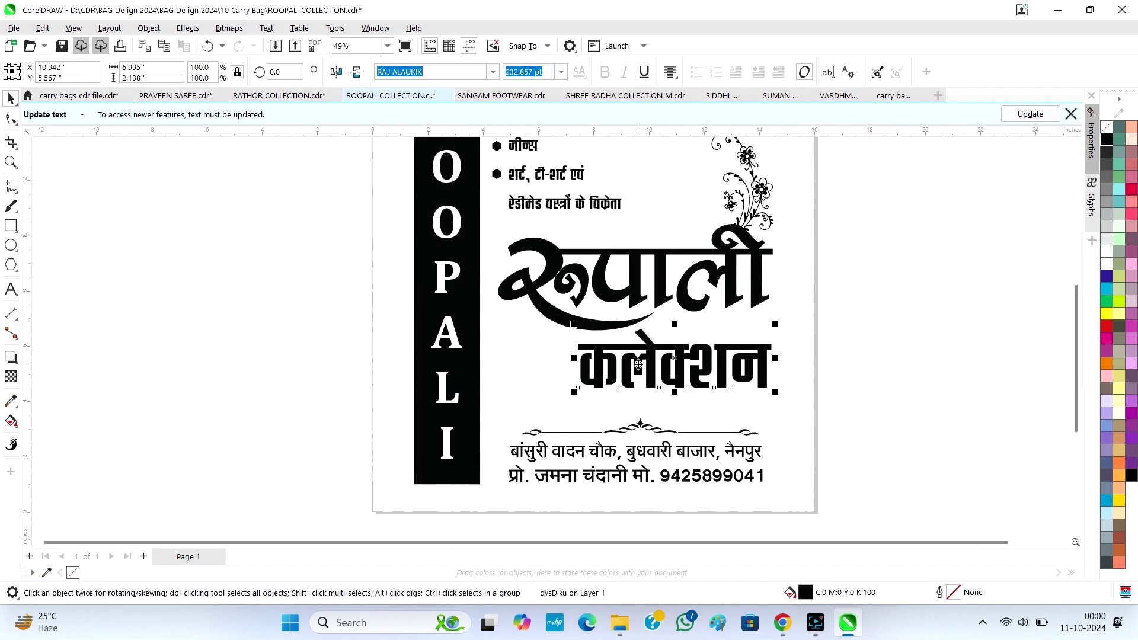
key("ctrl+z")
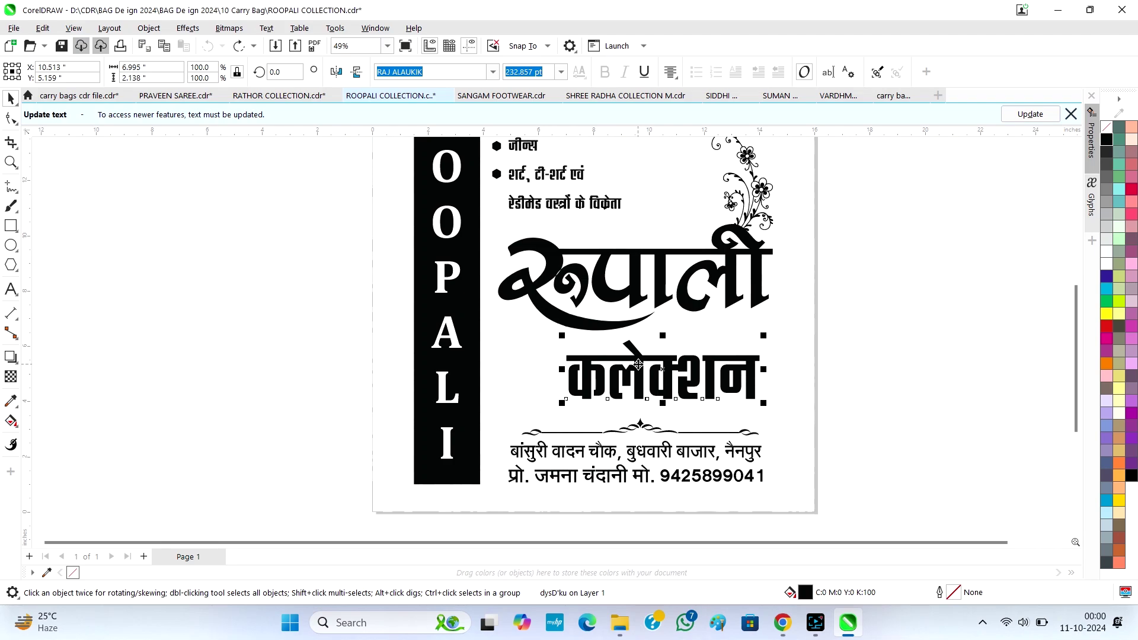
left_click(614, 463)
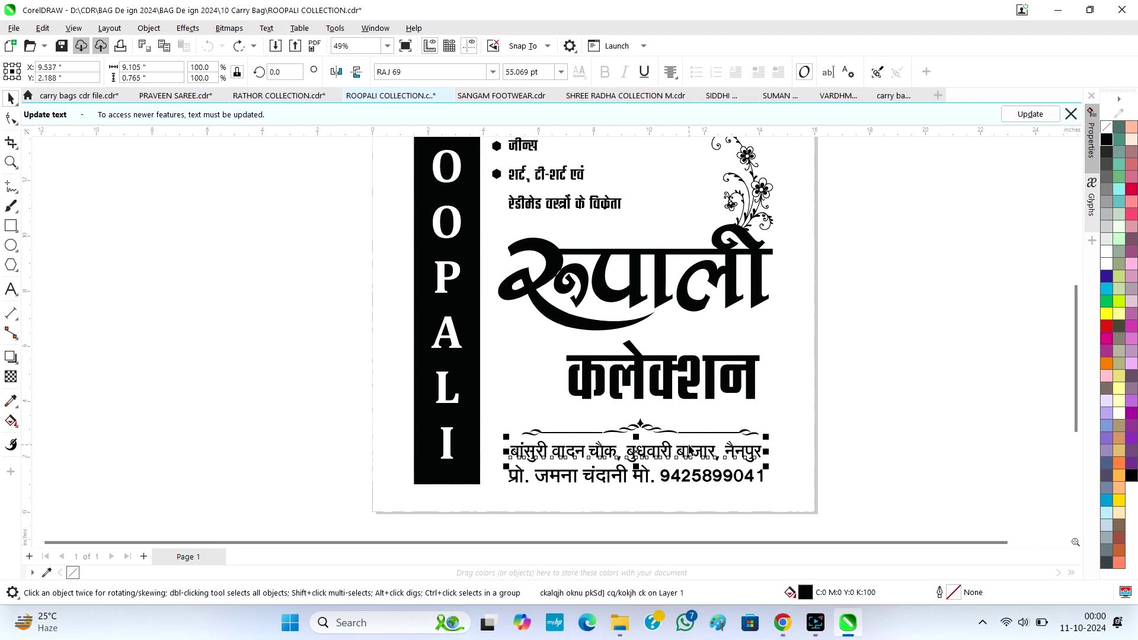
- Open the page background's PowerClip contents, try moving the grayscale bitmap beyond the page's right edge, and undo the move
left_click(800, 476)
scroll(791, 474, "down", 3)
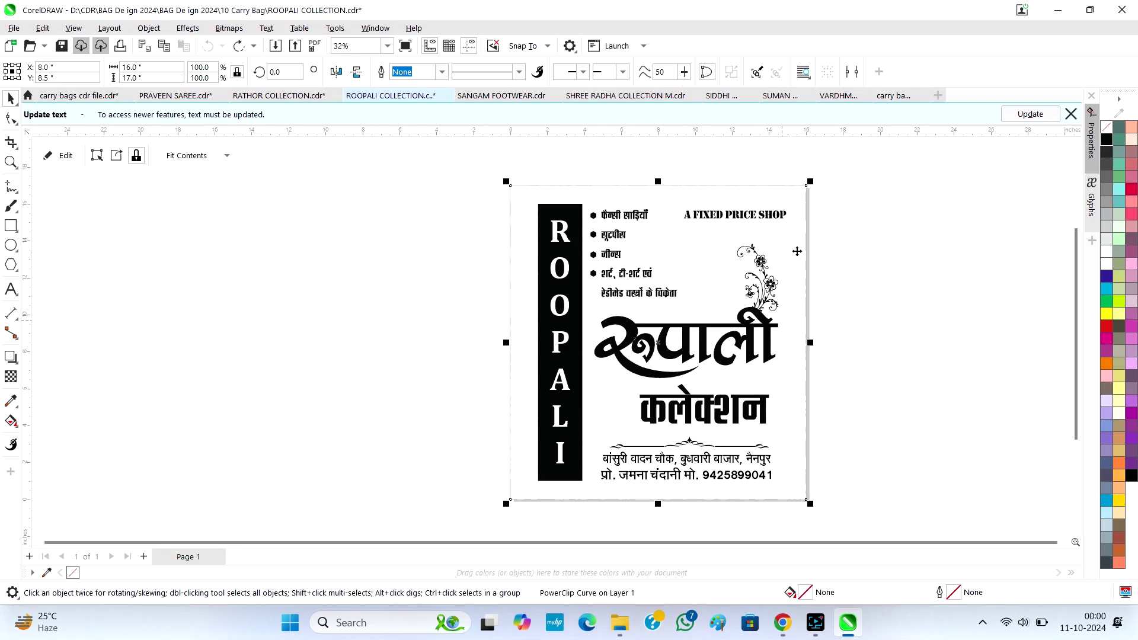
scroll(812, 198, "up", 1)
double_click(798, 198)
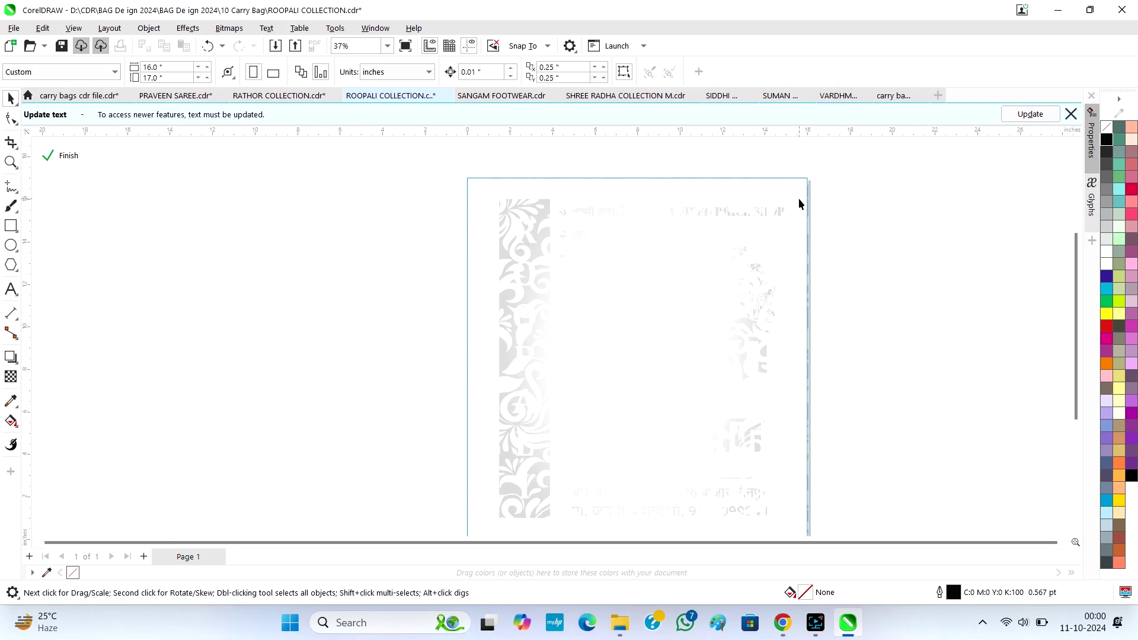
left_click_drag(561, 170, 885, 213)
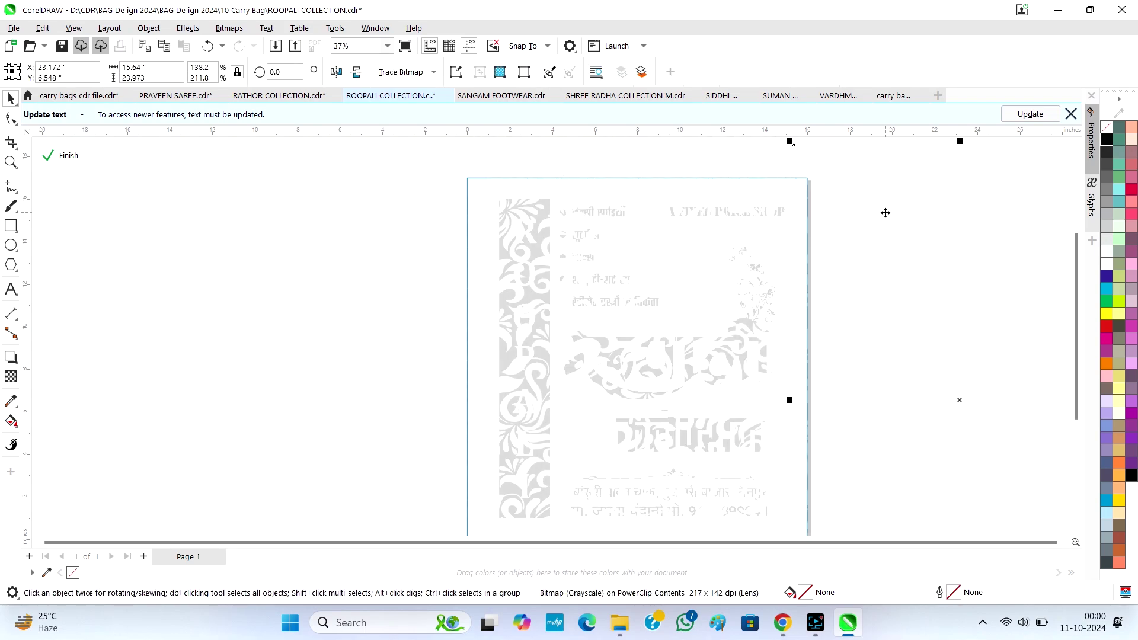
scroll(457, 308, "down", 2)
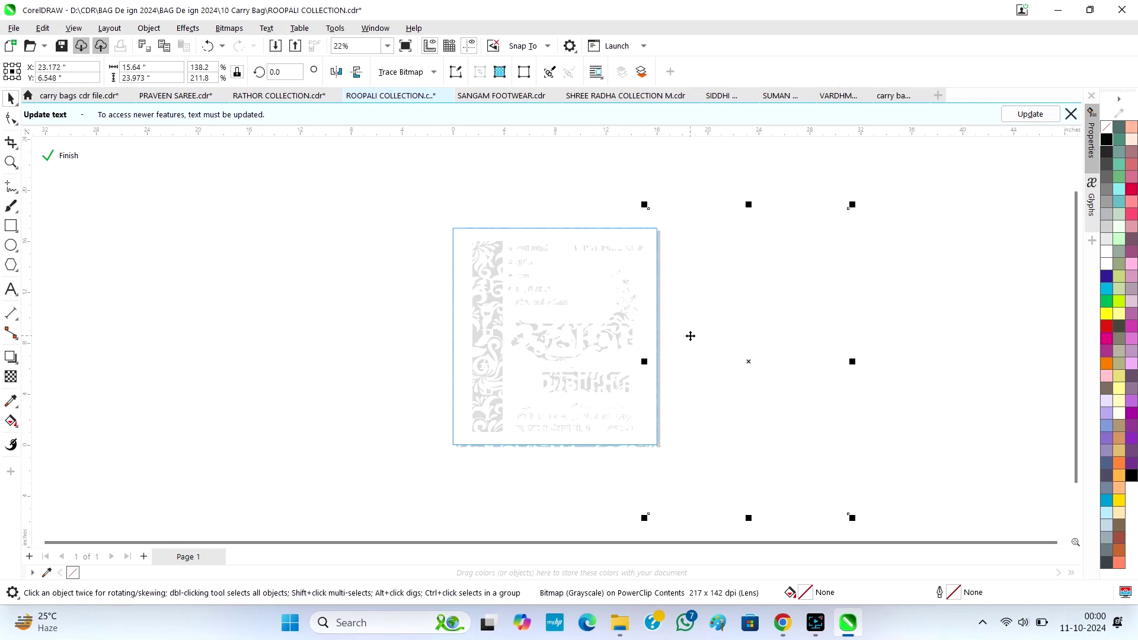
key("ctrl+z")
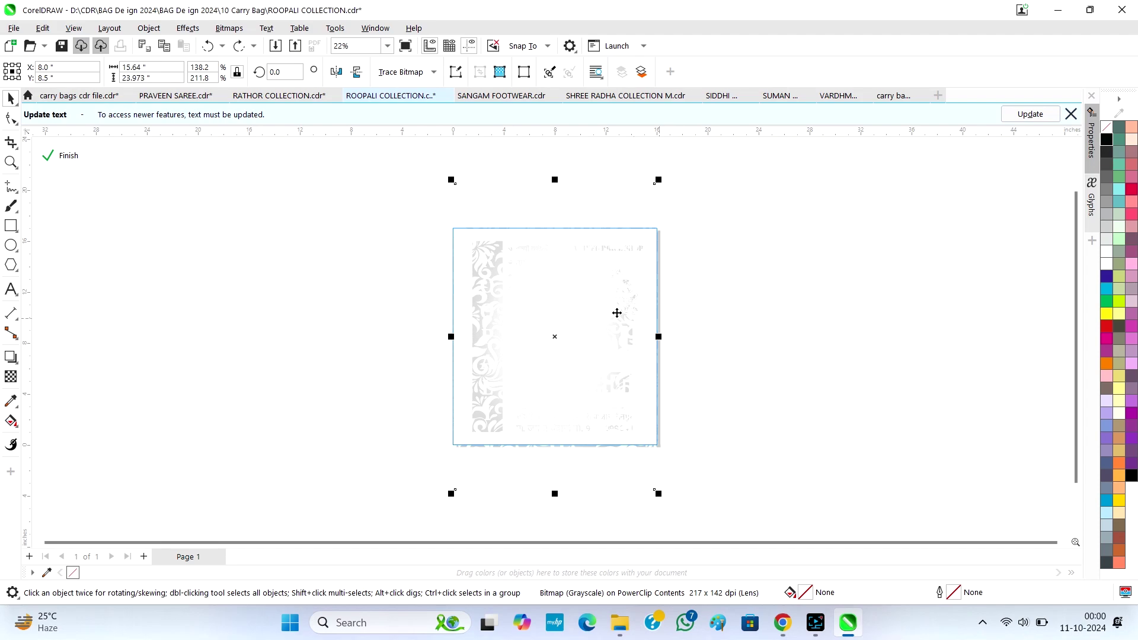
- Move the grayscale bitmap off the page to the left and the floral pattern group off to the right
scroll(592, 317, "up", 1)
left_click_drag(521, 355, 172, 344)
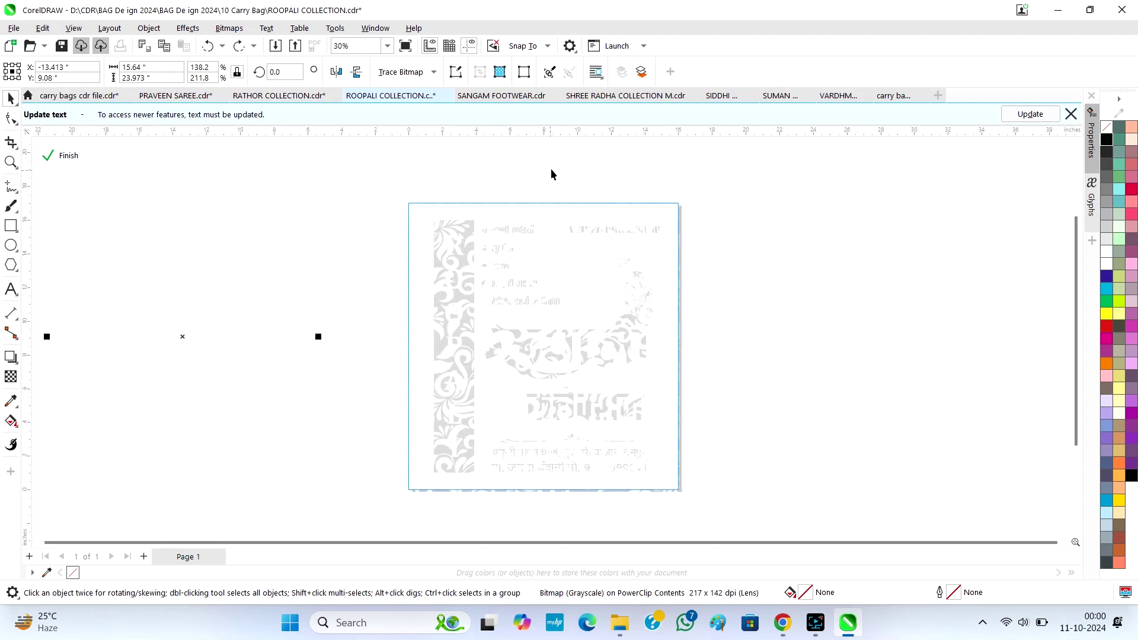
left_click(498, 174)
left_click(654, 186)
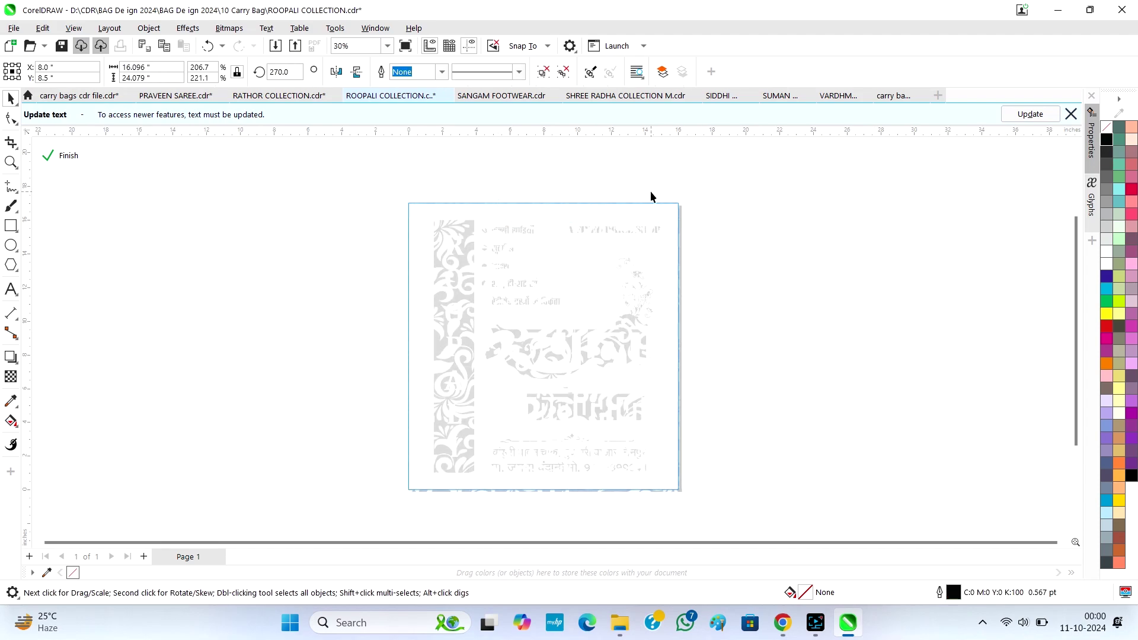
left_click(655, 185)
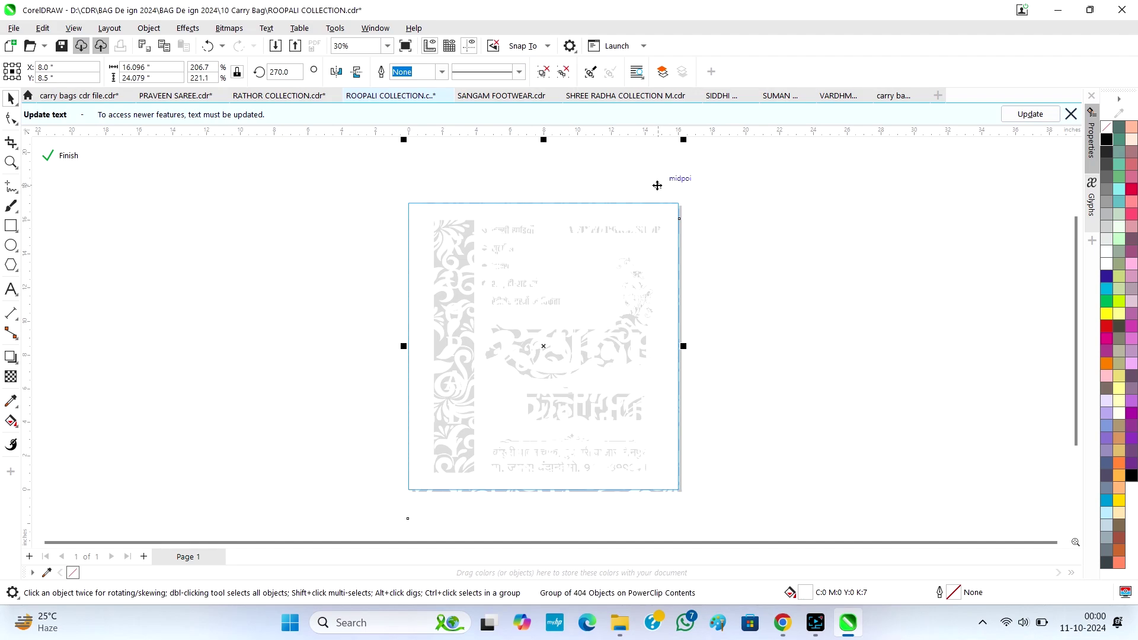
left_click_drag(656, 185, 968, 216)
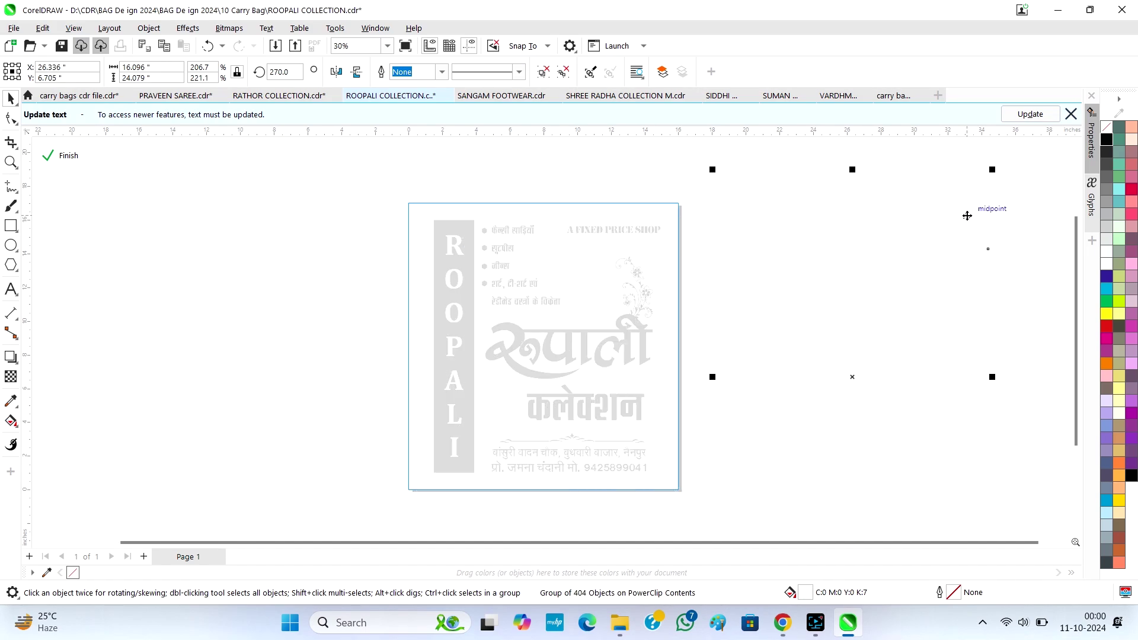
- Undo the bitmap and pattern moves, leave PowerClip editing, and look over the whole ROOPALI layout
key("ctrl+z")
key("ctrl+z")
key("ctrl+z")
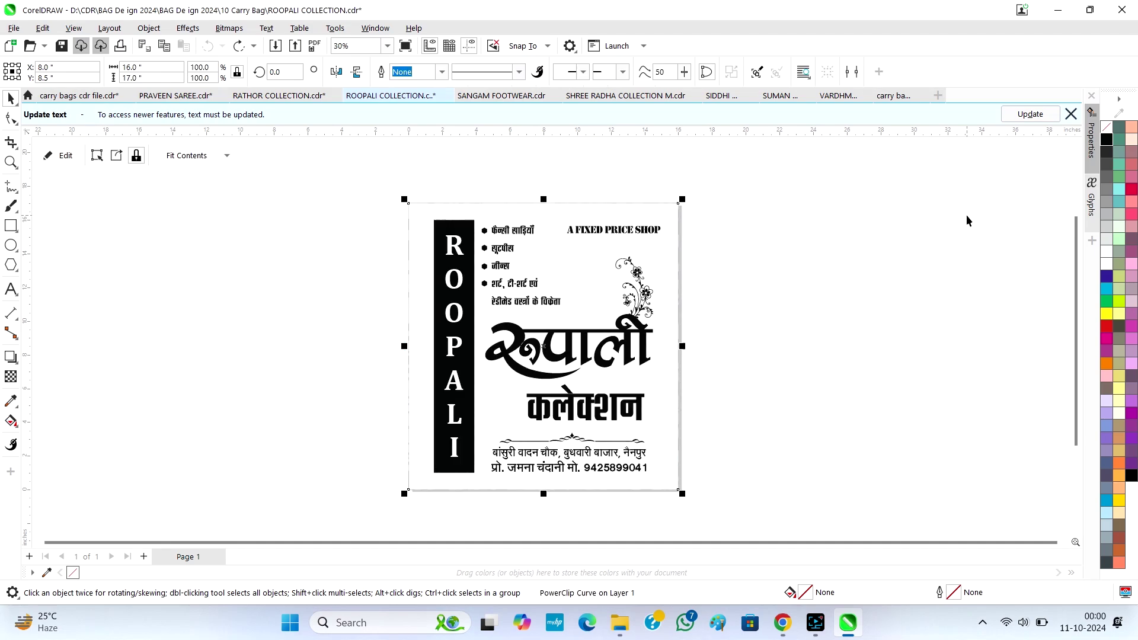
left_click(966, 221)
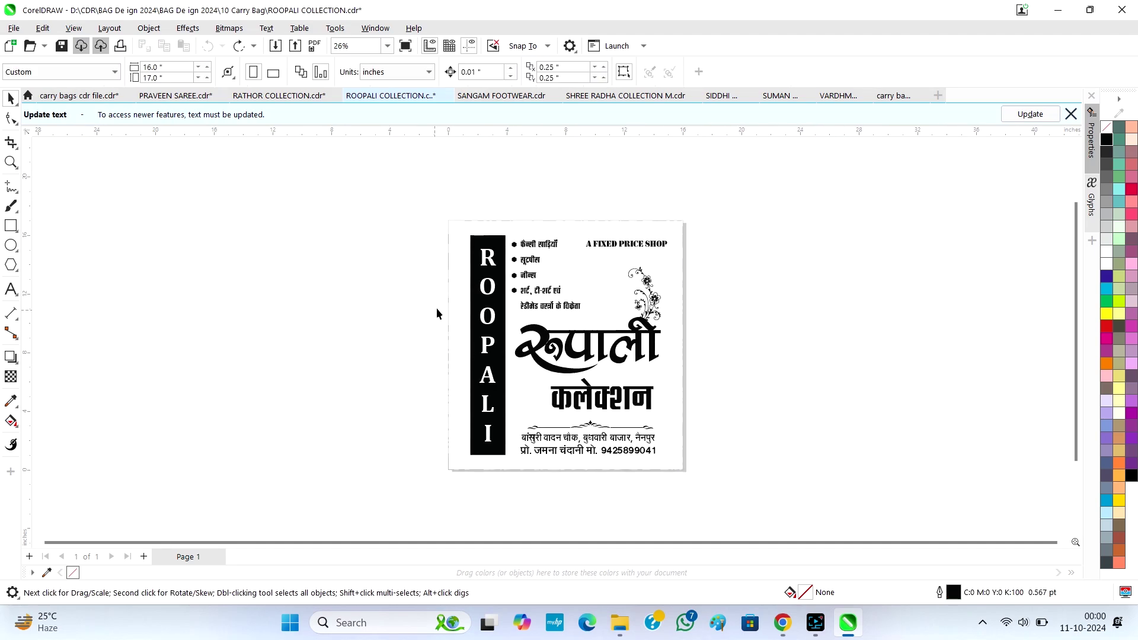
scroll(436, 308, "up", 2)
scroll(624, 433, "up", 1)
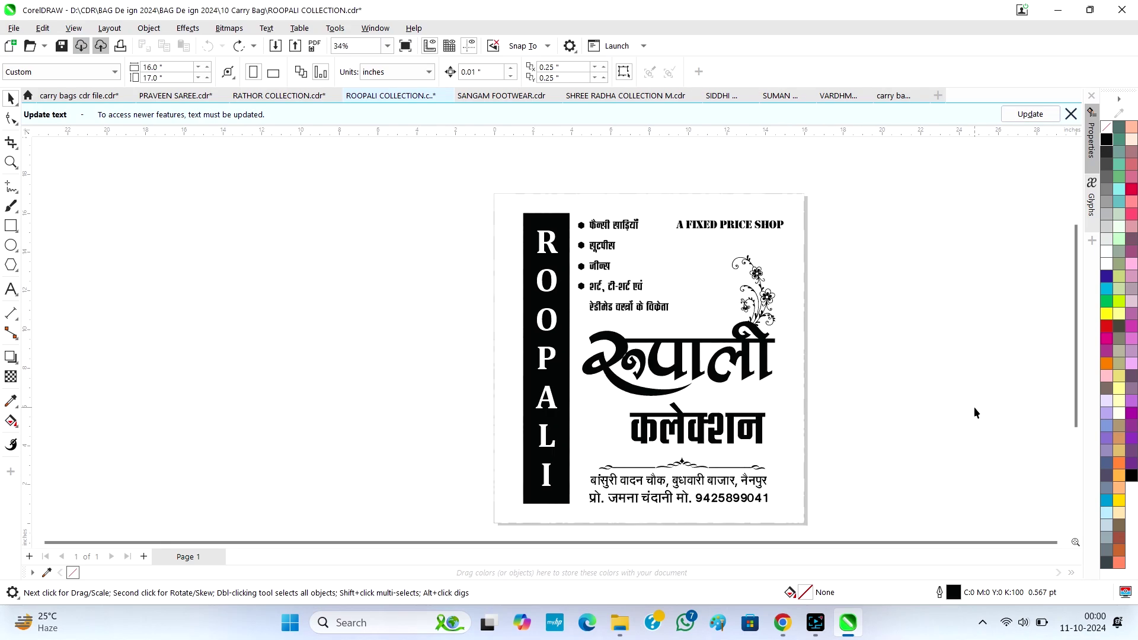
scroll(920, 394, "down", 1)
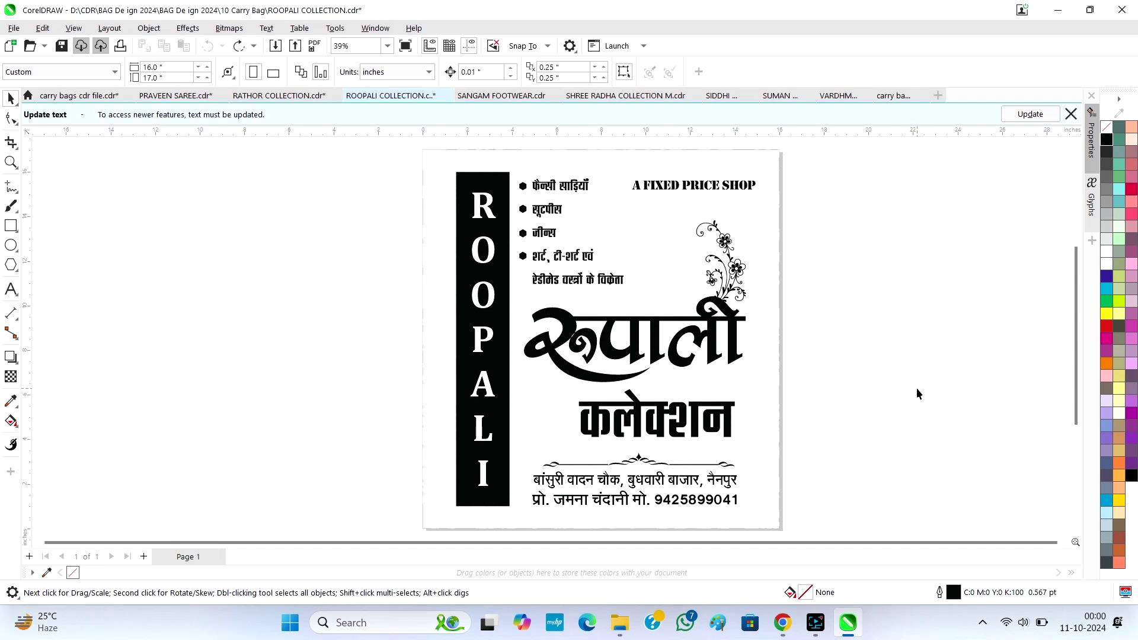
scroll(916, 387, "up", 1)
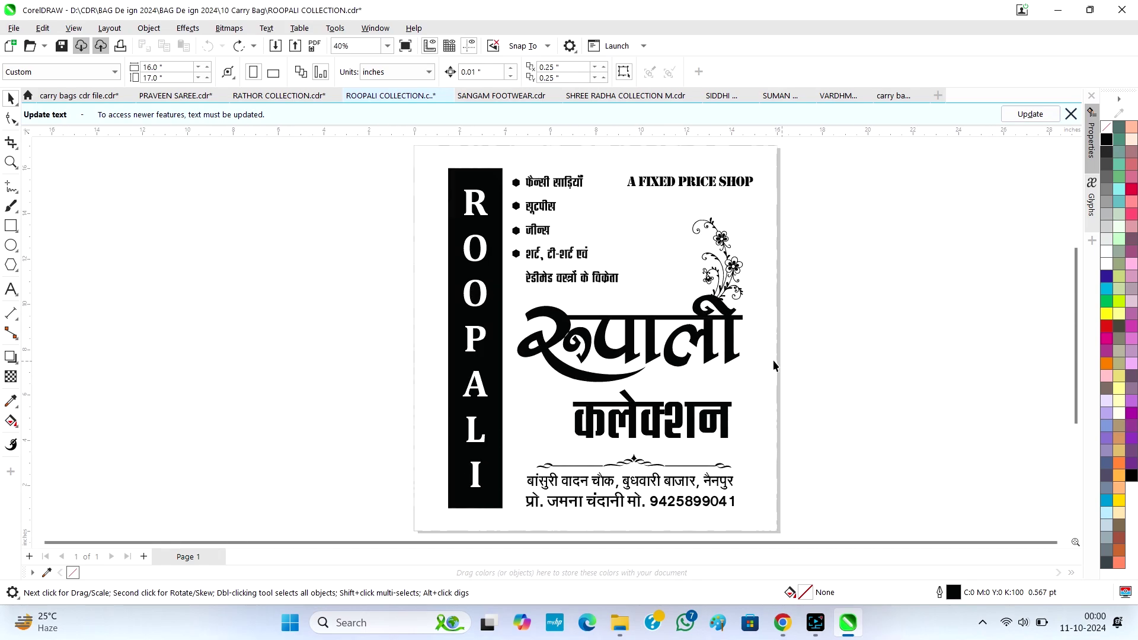
- Switch to the SANGAM FOOTWEAR.cdr design, highlight part of the SANGAM title, and enlarge the title to about 11.39 inches wide
left_click(501, 100)
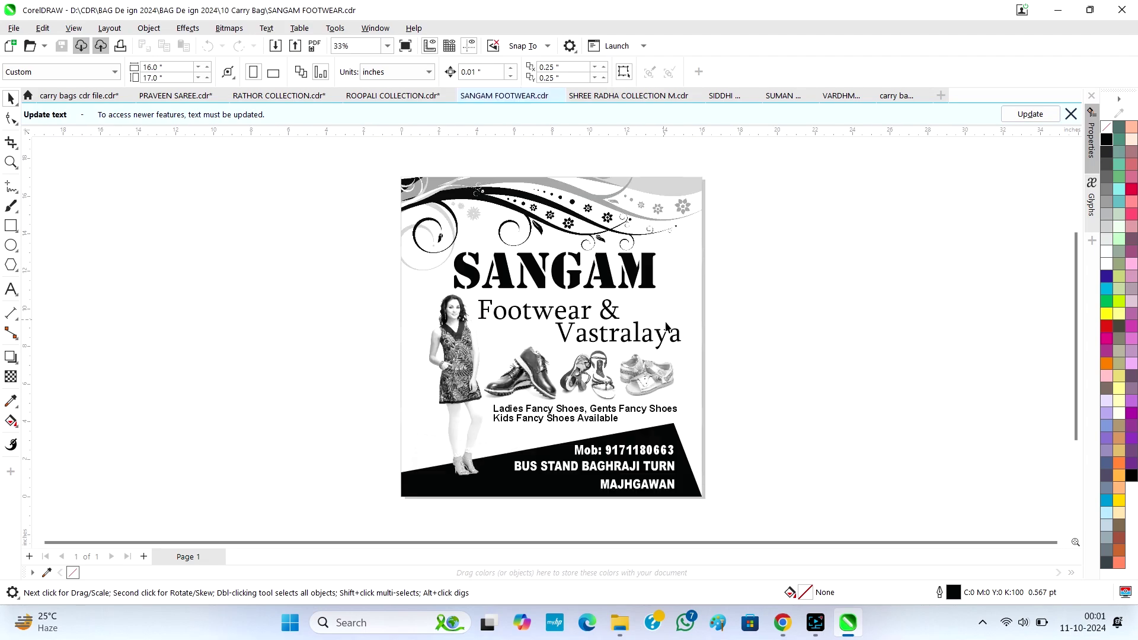
scroll(522, 270, "up", 2)
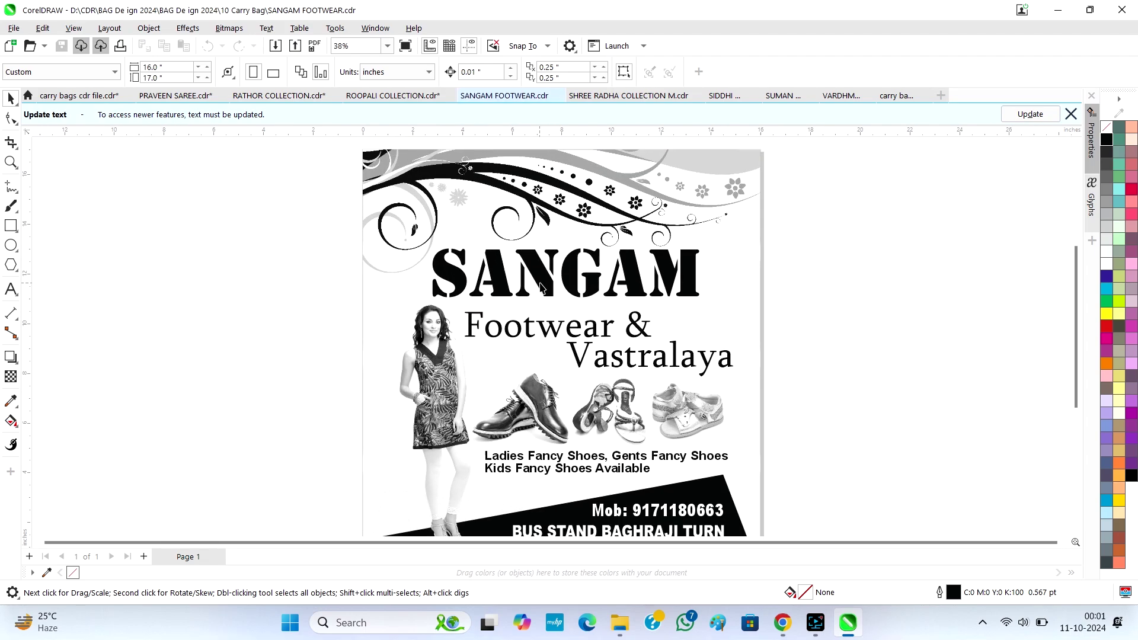
double_click(580, 283)
left_click_drag(579, 282, 775, 289)
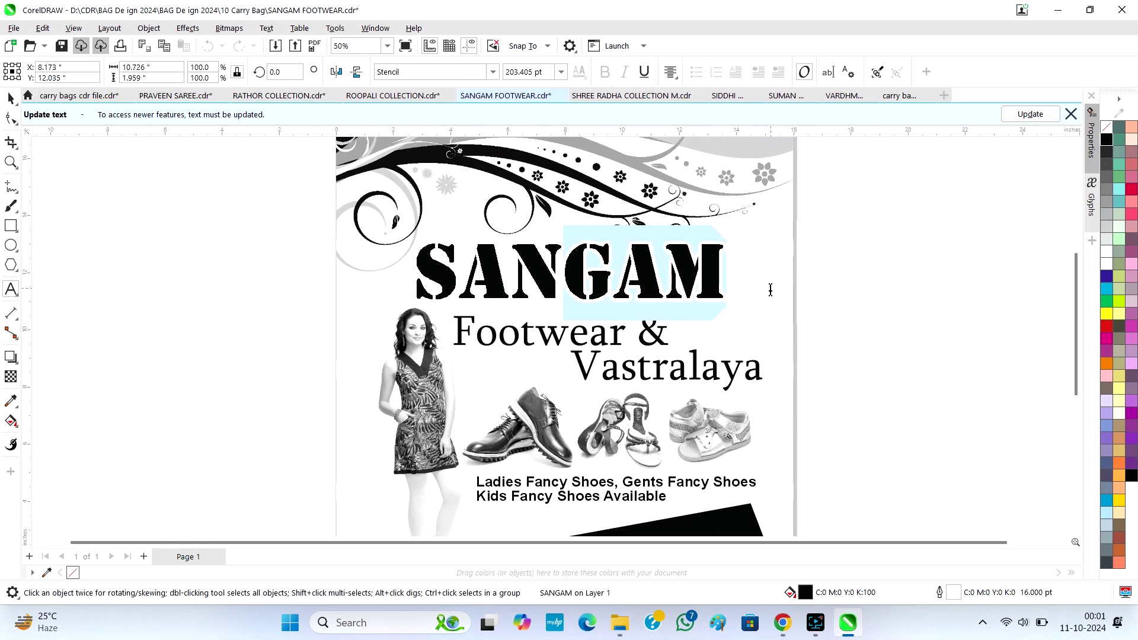
left_click(733, 284)
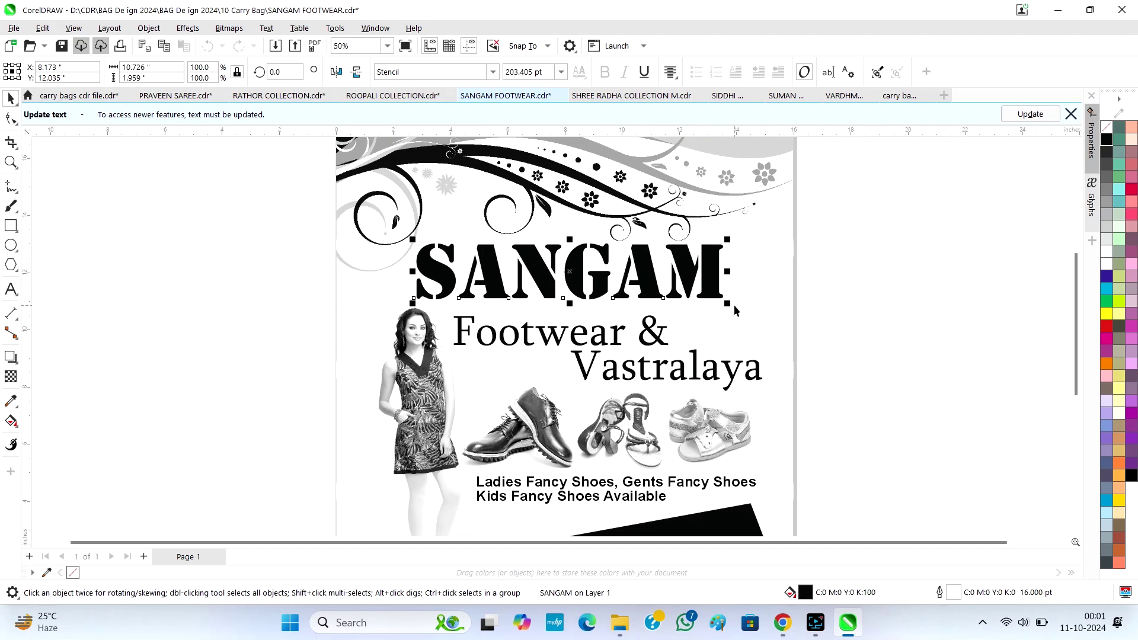
left_click_drag(729, 304, 746, 307)
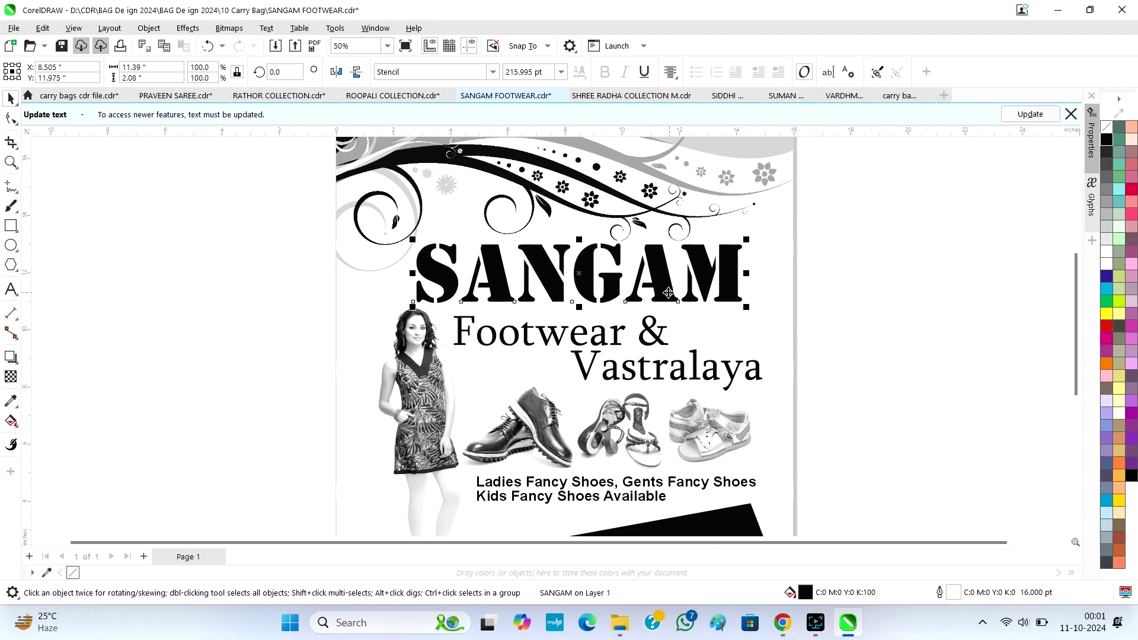
- Examine the image quality of the leather shoes, sandals and female model up close, selecting the shoe and sandal bitmaps individually
scroll(569, 439, "up", 5)
left_click(540, 443)
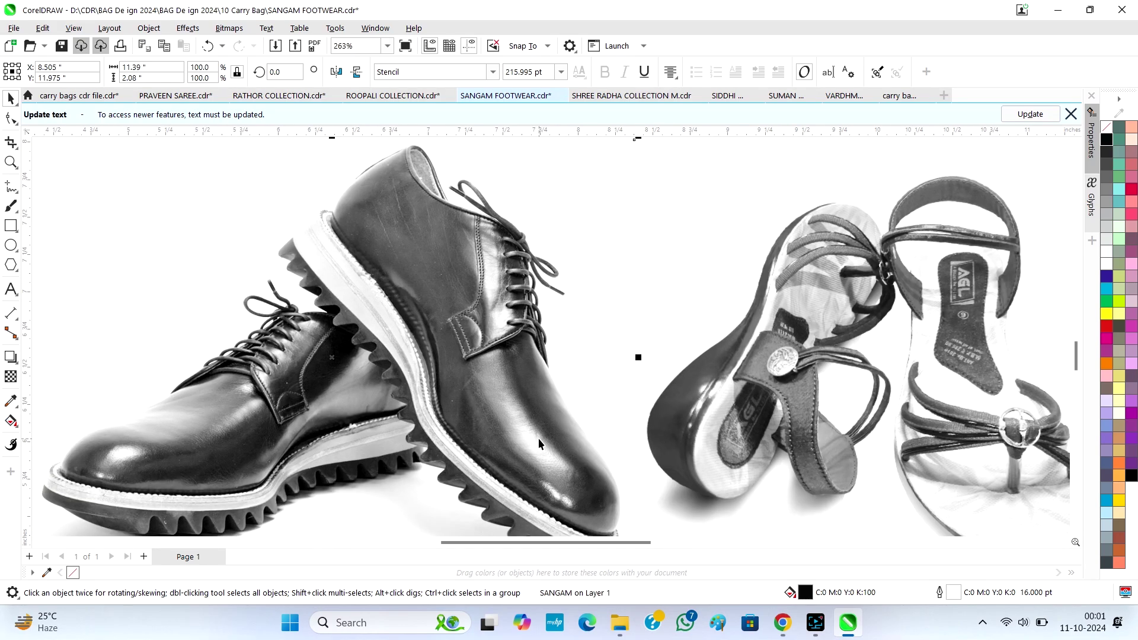
scroll(538, 388, "down", 2)
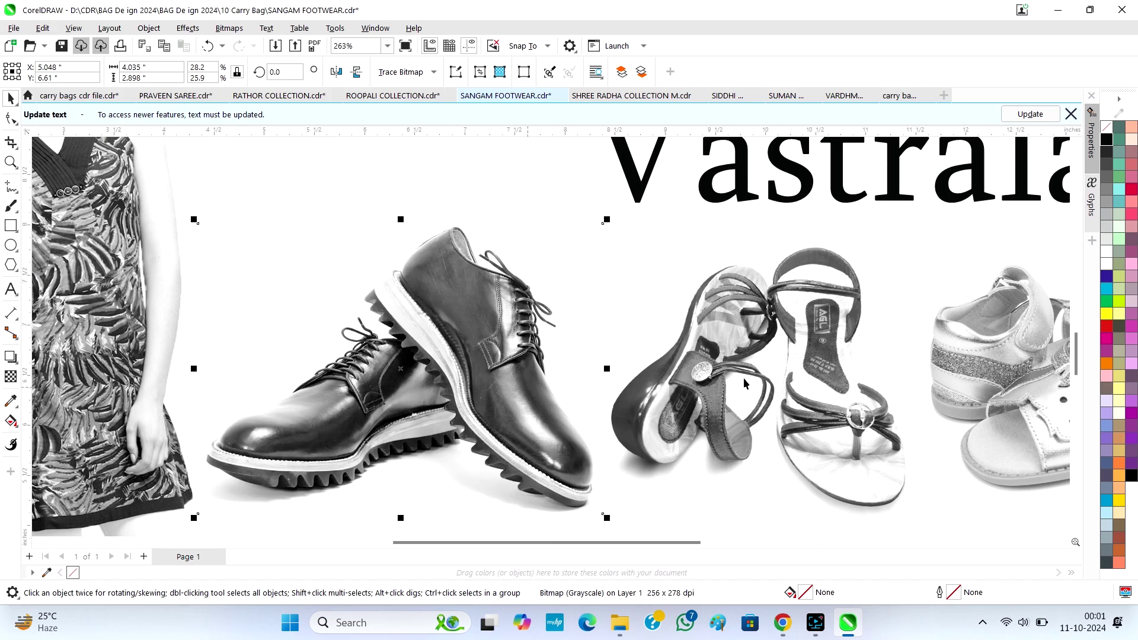
left_click(797, 378)
scroll(797, 378, "down", 4)
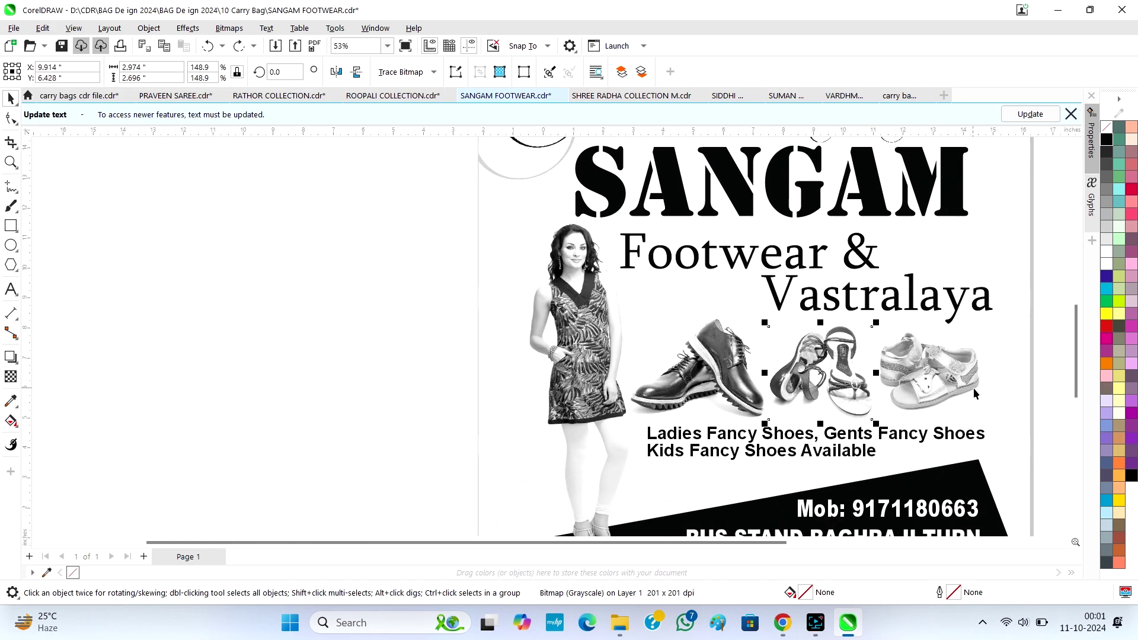
scroll(533, 249, "up", 5)
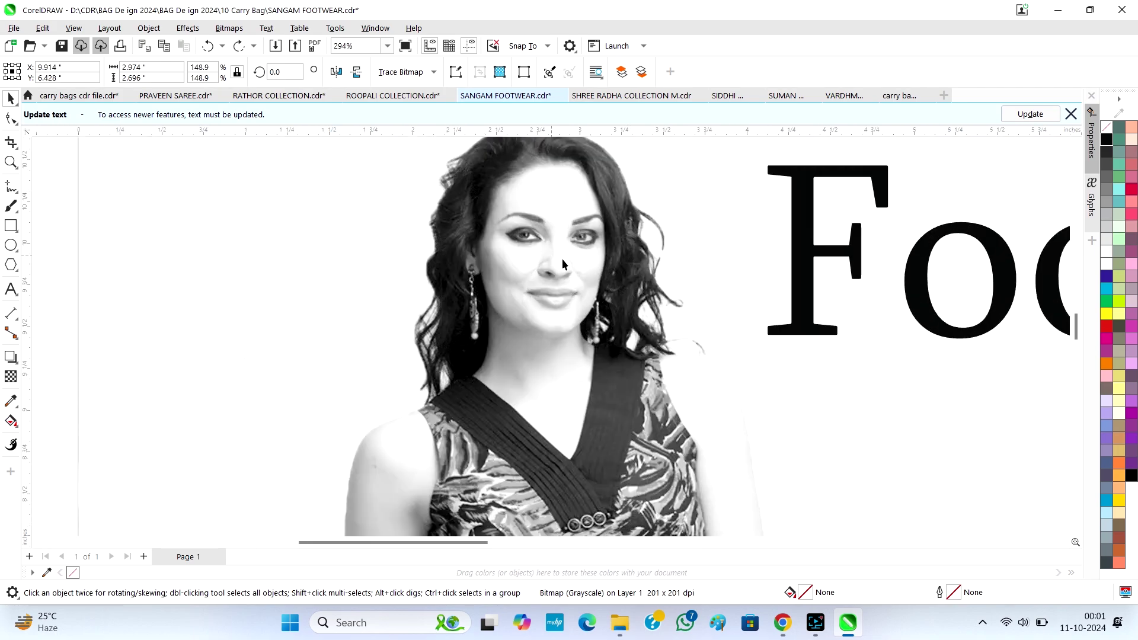
scroll(474, 268, "down", 6)
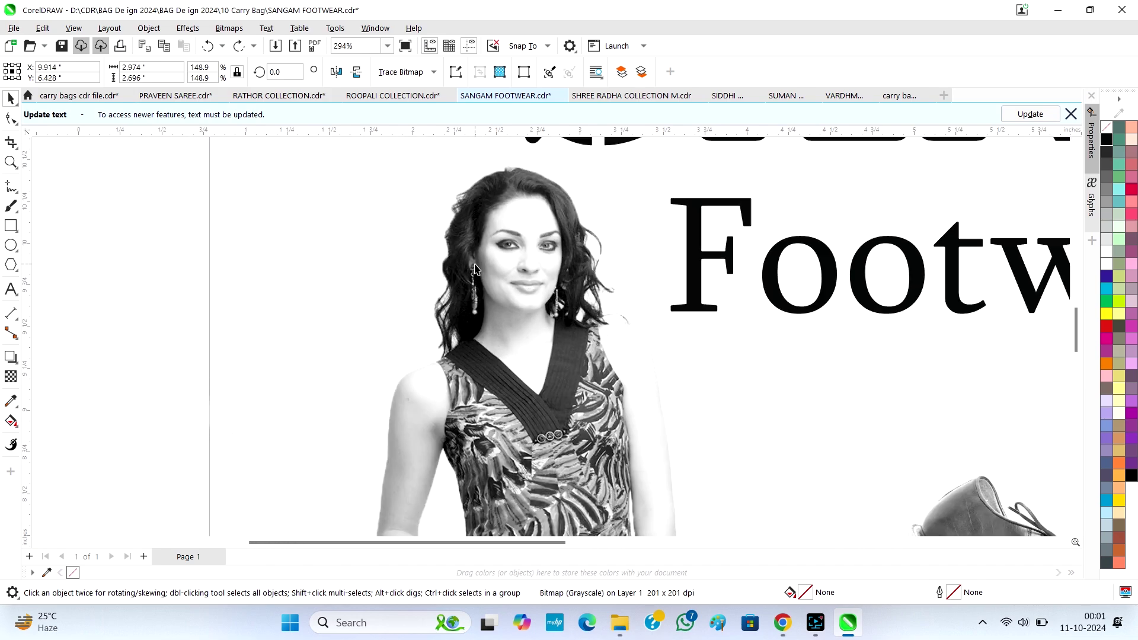
scroll(492, 278, "down", 1)
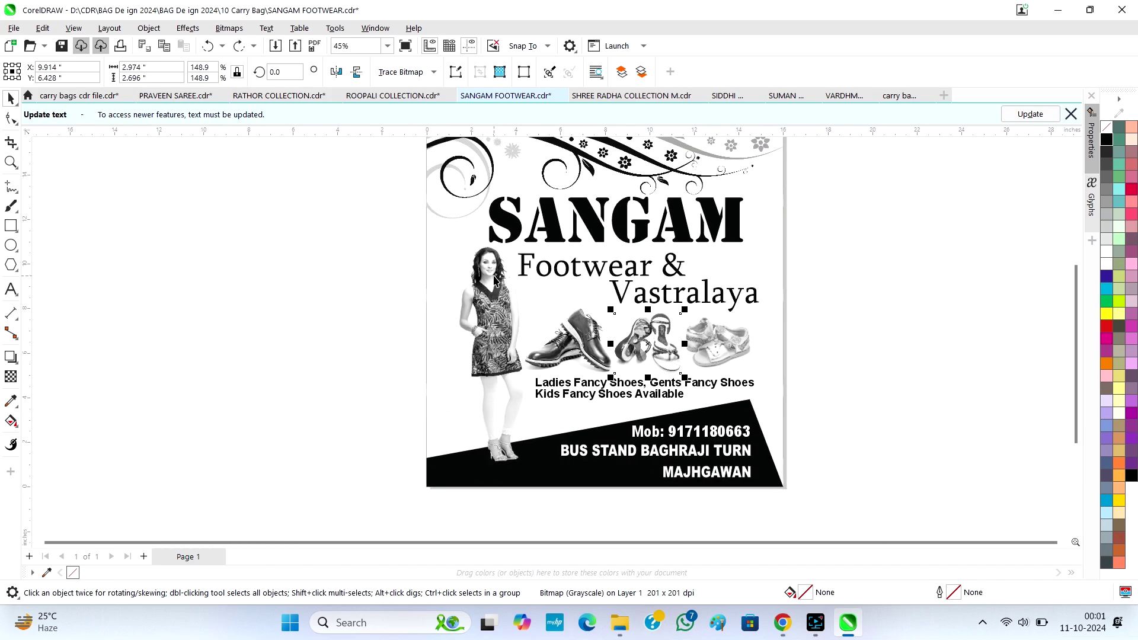
- Highlight part of the address text on the black shape of the SANGAM design with the Text tool
double_click(689, 449)
left_click_drag(690, 451, 540, 455)
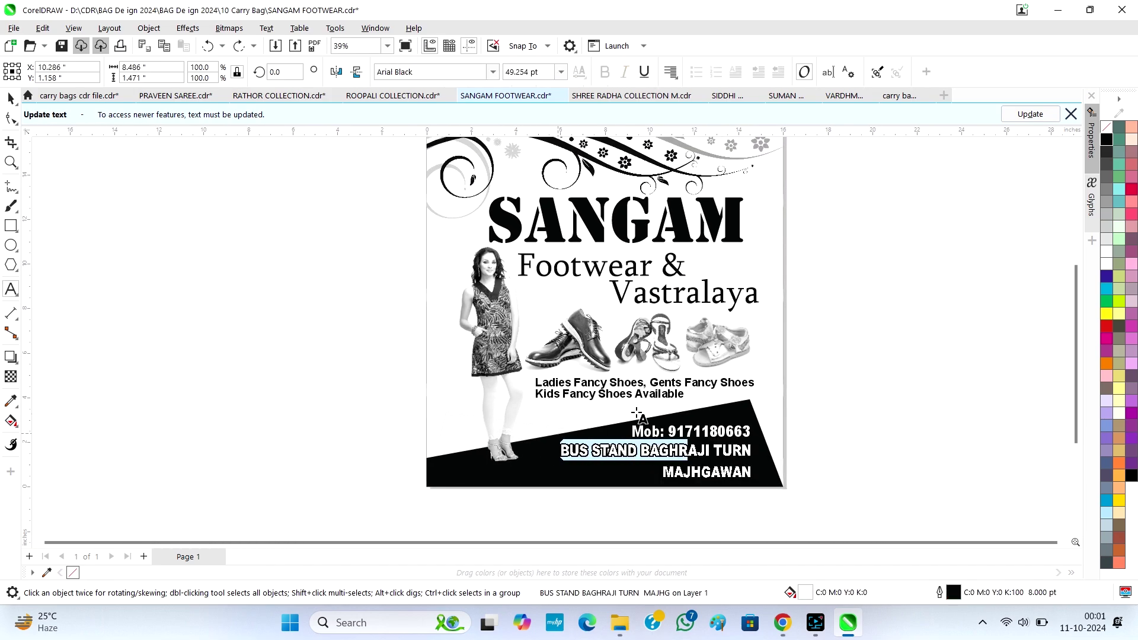
key("ctrl+space")
- Open the SANGAM background PowerClip, move the grayscale floral wave bitmap off the page to the left, and undo the move
left_click(778, 375)
left_click(779, 375)
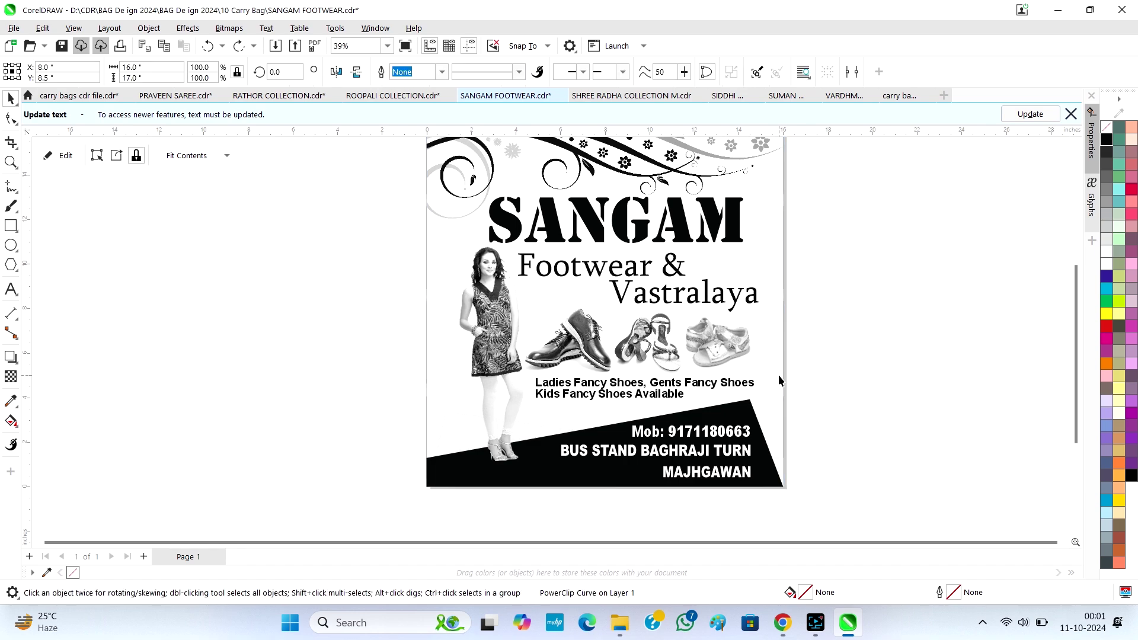
left_click(780, 376)
scroll(612, 451, "down", 3)
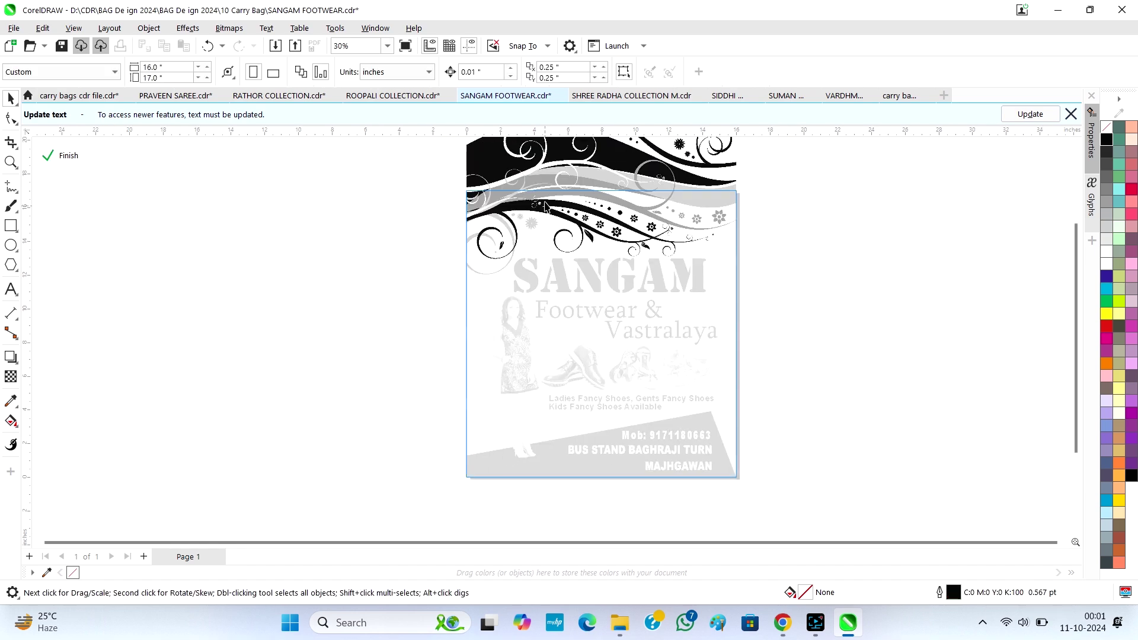
scroll(569, 244, "up", 3)
left_click_drag(569, 246, 269, 192)
key("ctrl+z")
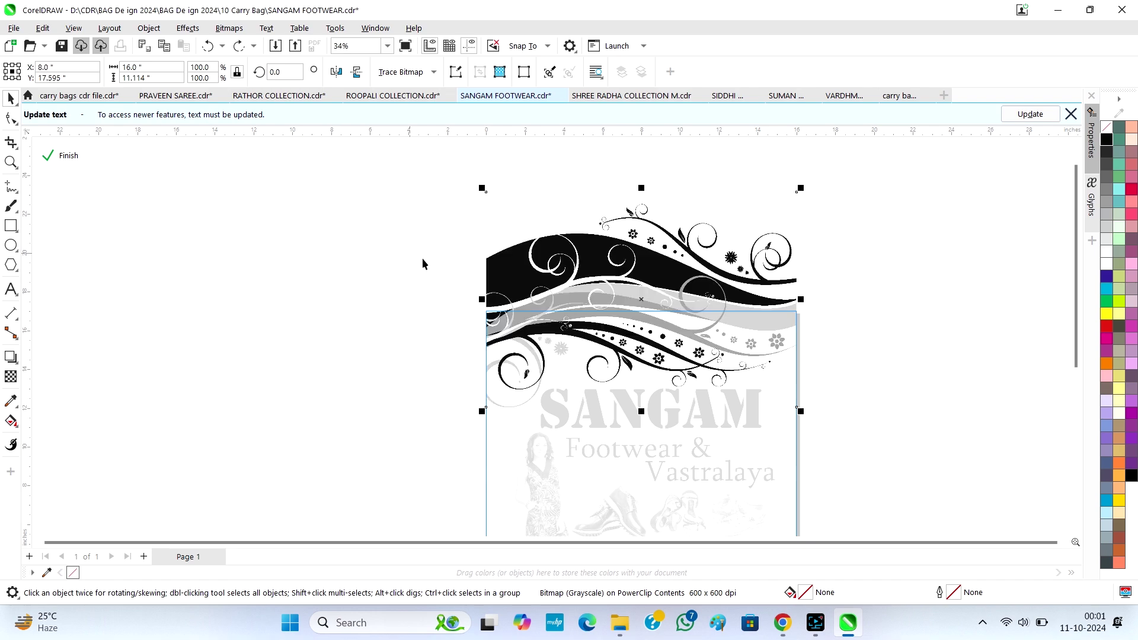
- Leave PowerClip editing, move the whole PowerClip background off the page to the upper right, and undo that move
left_click(779, 455)
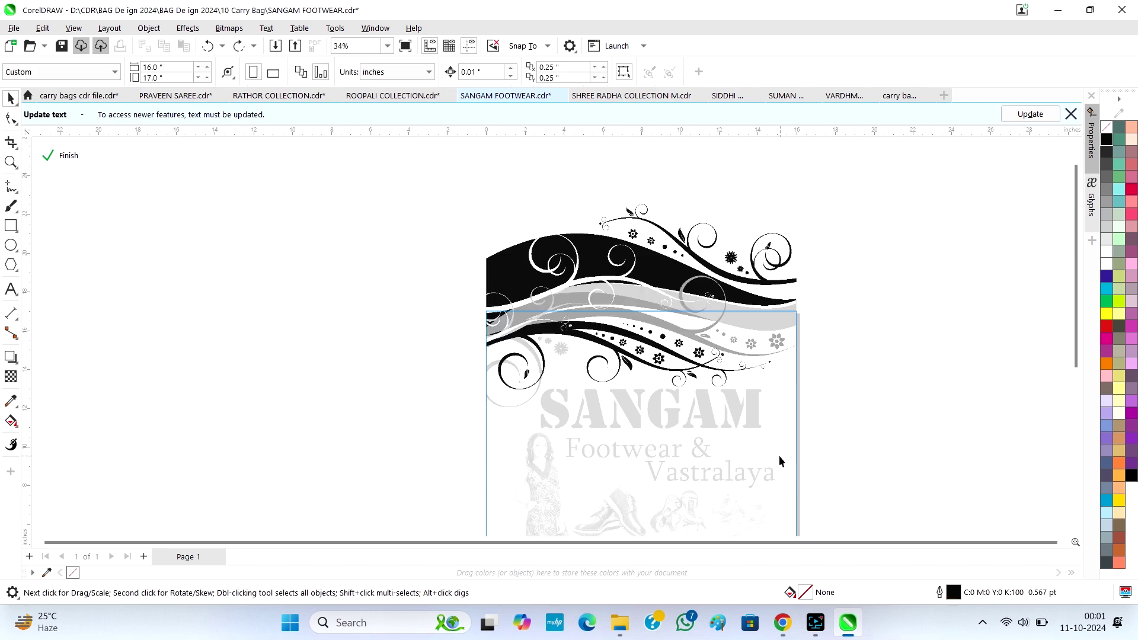
left_click(858, 461, "ctrl")
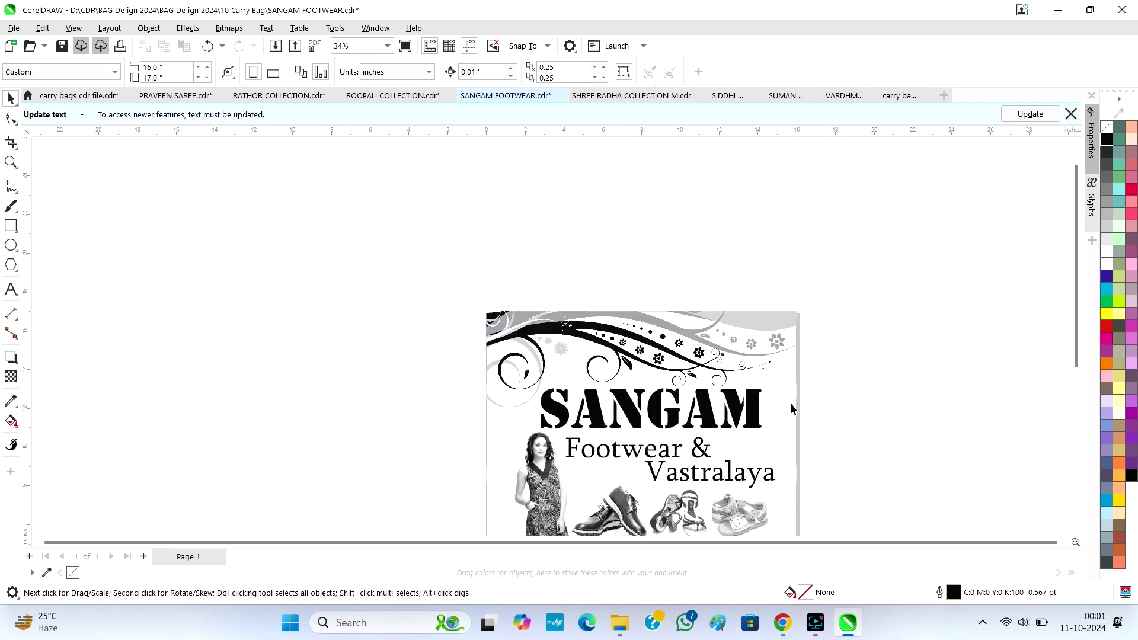
left_click_drag(782, 408, 1031, 324)
key("ctrl+z")
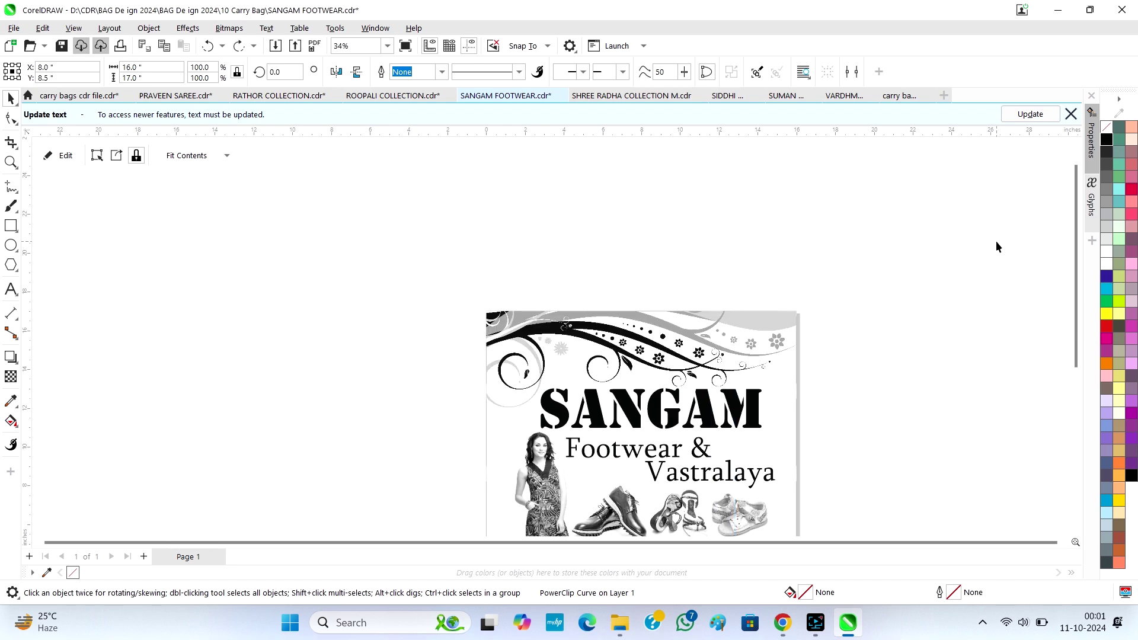
- Move the tall CMYK bitmap off the page to the right, and undo the move
left_click(996, 241)
scroll(671, 210, "down", 1)
scroll(741, 478, "up", 1)
left_click(747, 433)
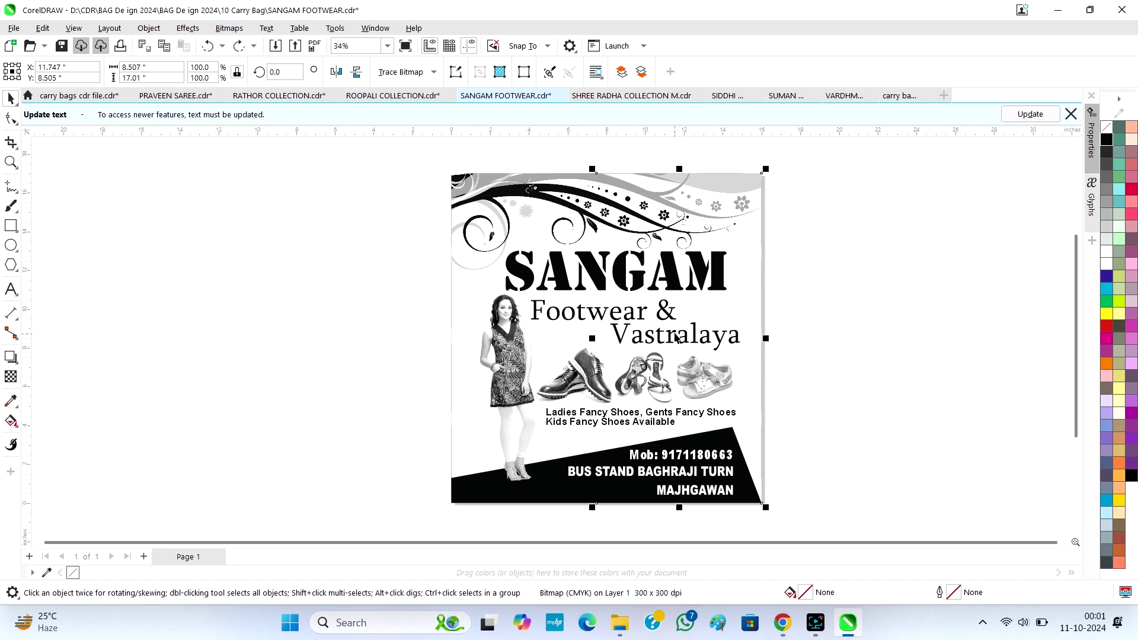
left_click_drag(682, 339, 875, 334)
scroll(922, 282, "up", 5)
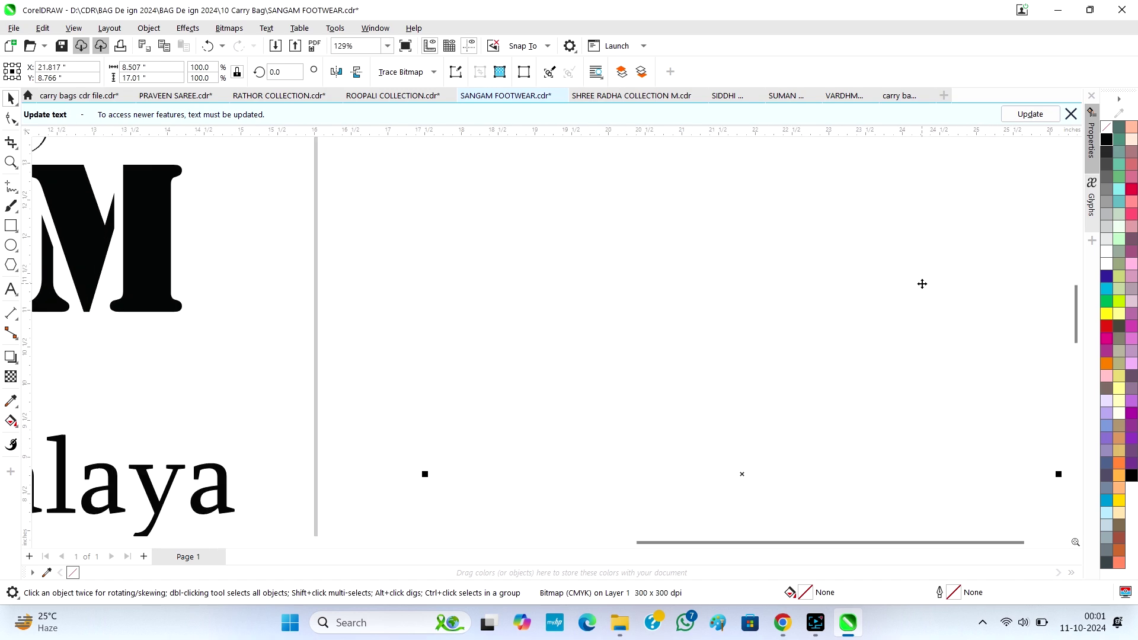
key("ctrl+z")
scroll(917, 282, "down", 2)
scroll(777, 316, "down", 4)
- Look over the whole SANGAM layout and switch to the SHREE RADHA COLLECTION M.cdr design
left_click(383, 299)
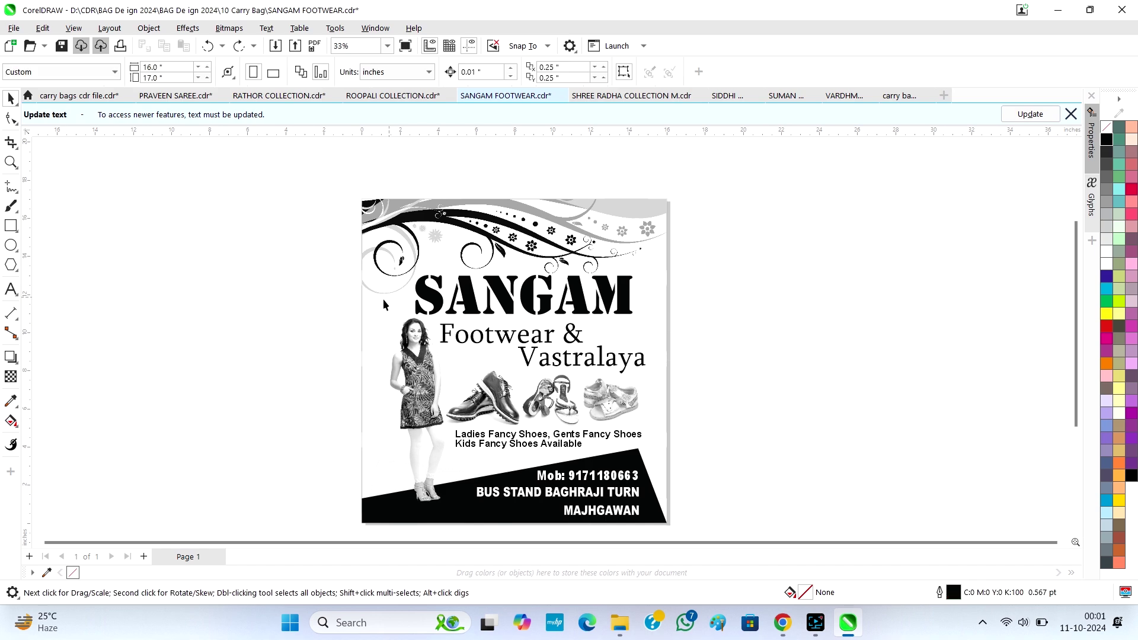
scroll(379, 303, "up", 4)
scroll(639, 324, "down", 4)
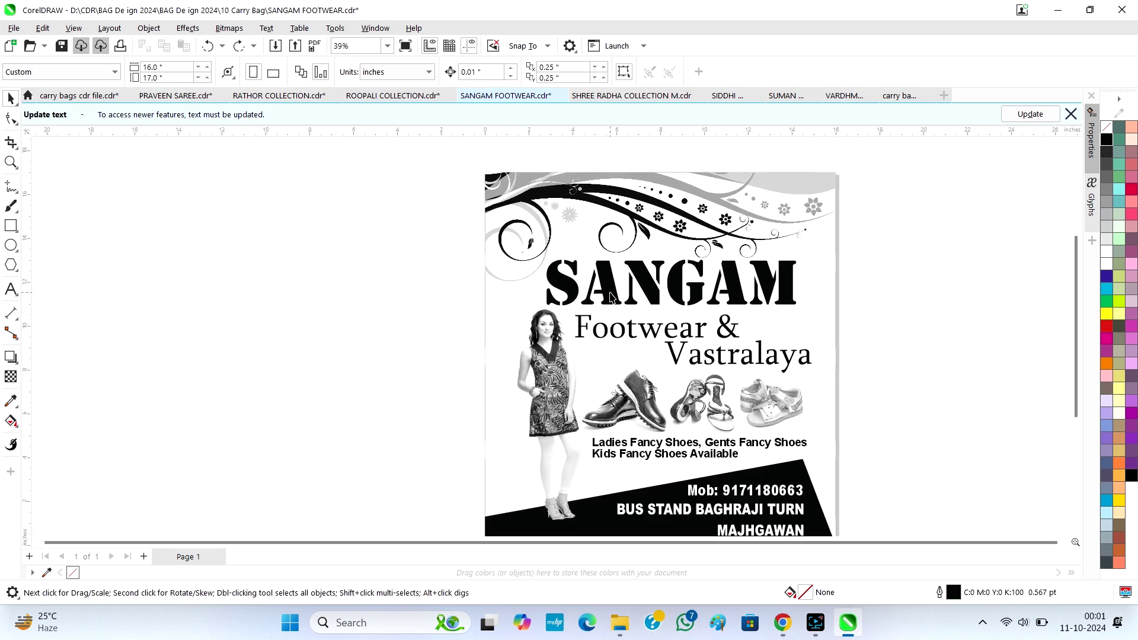
scroll(693, 480, "up", 1)
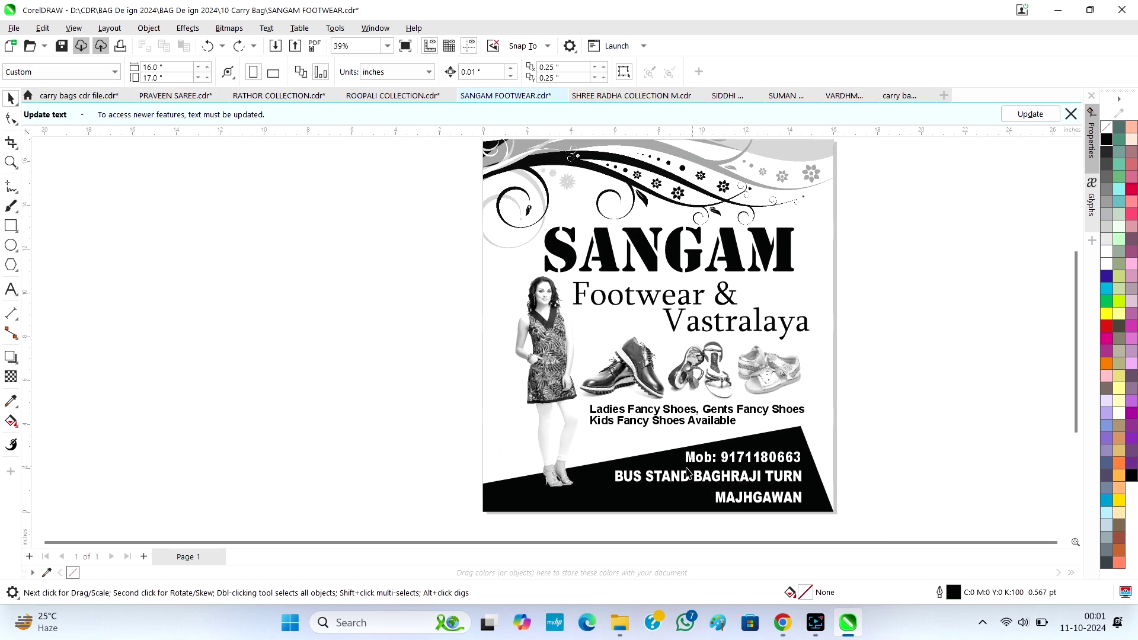
left_click(599, 101)
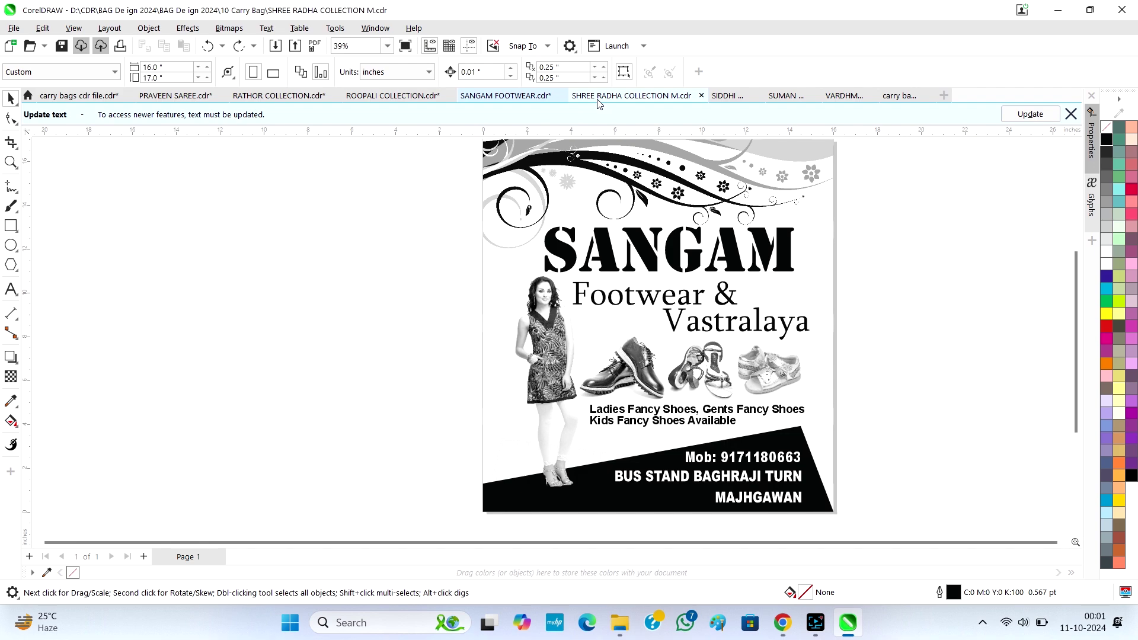
scroll(442, 183, "up", 1)
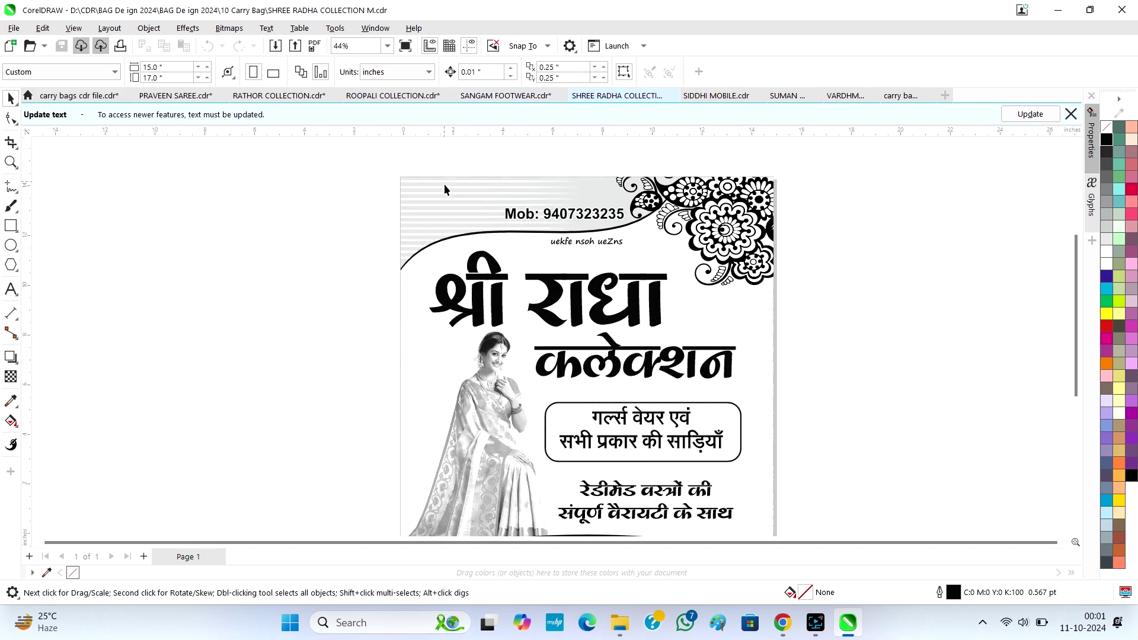
- Highlight parts of the श्री राधा and कलेक्शन title texts with the Text tool
left_click(616, 294)
key("F8")
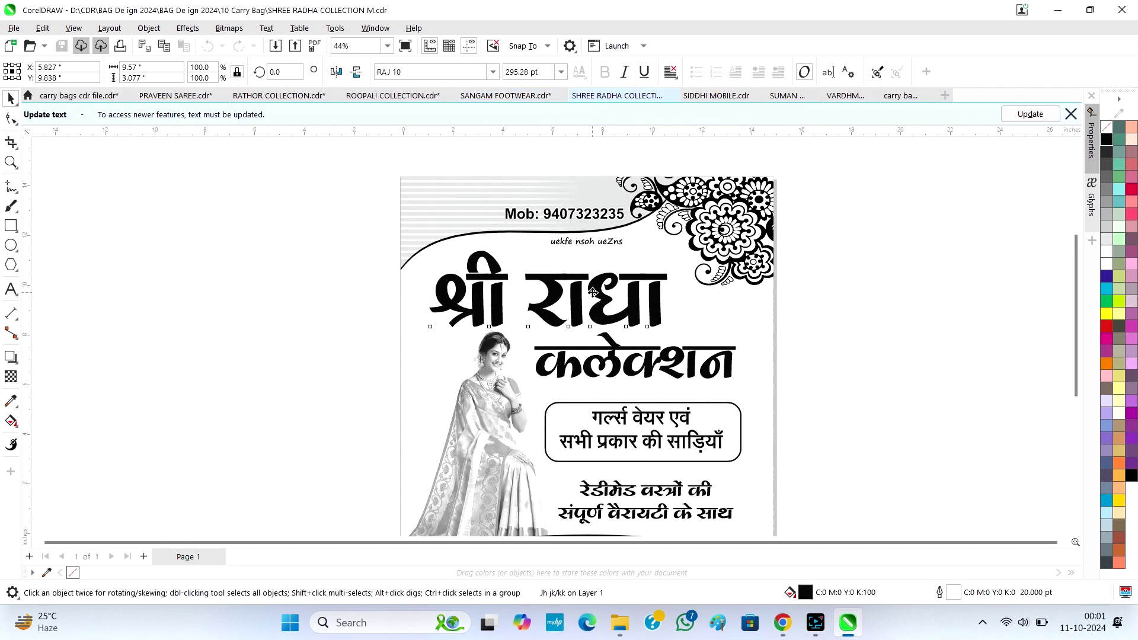
left_click_drag(589, 295, 532, 296)
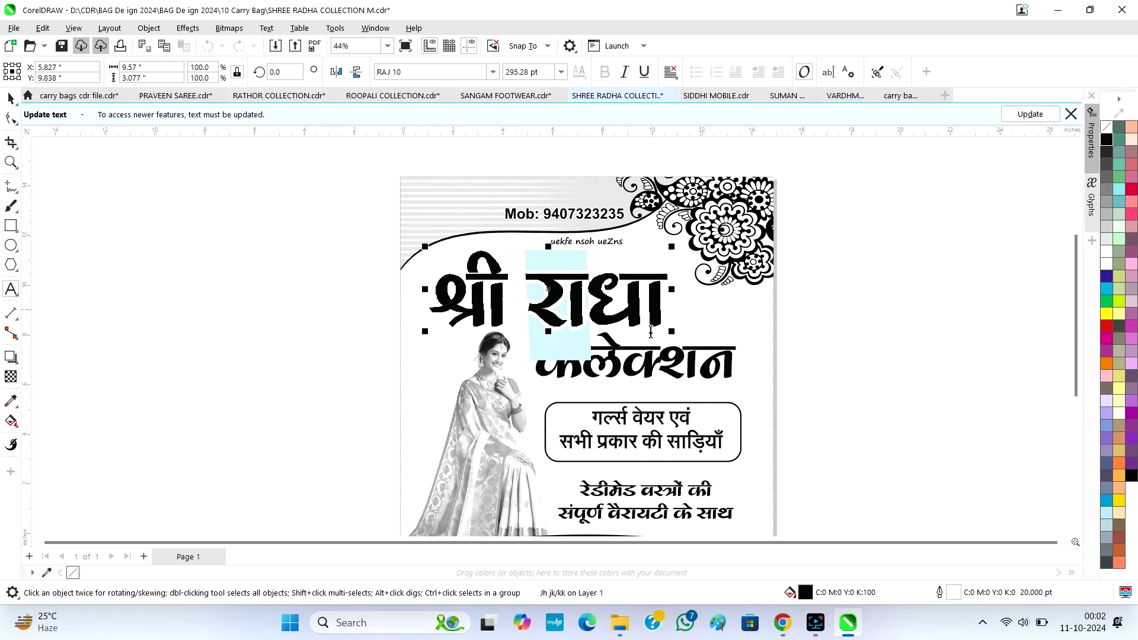
left_click(639, 353)
left_click(649, 371)
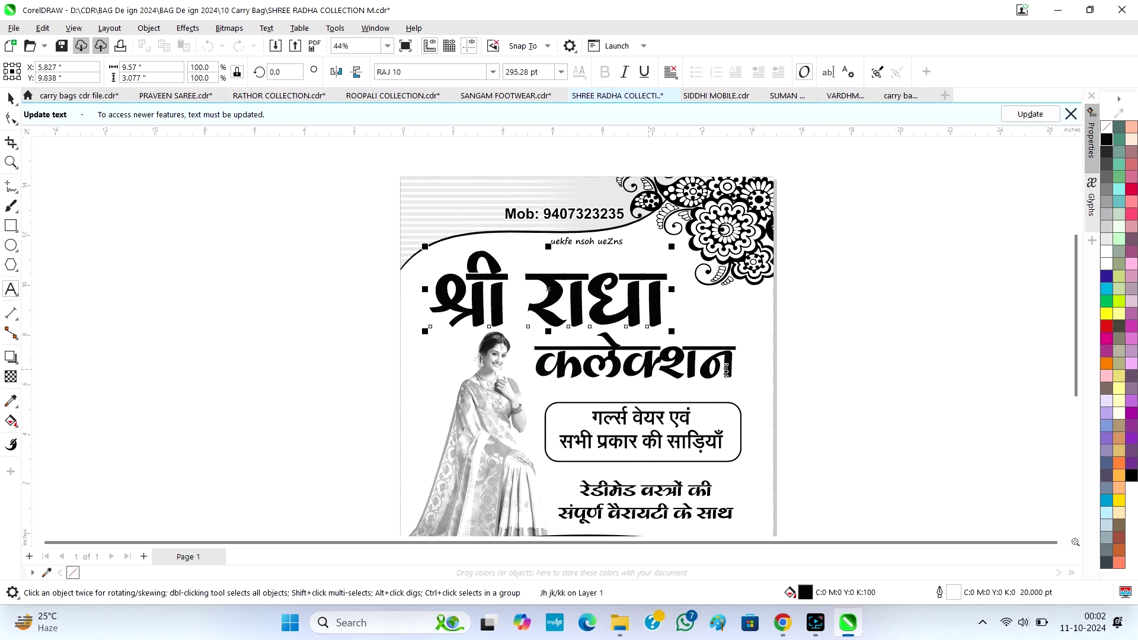
left_click_drag(737, 371, 640, 372)
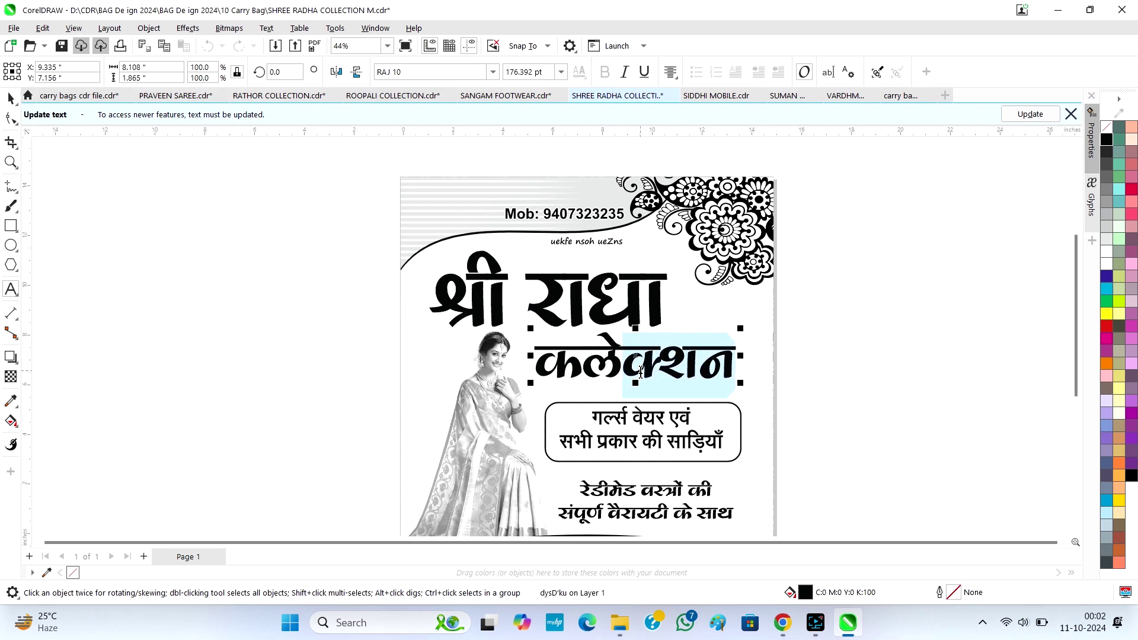
key("ctrl+space")
- Highlight part of the गर्ल्स वेयर एवं सभी प्रकार की साड़ियाँ text inside the rounded box
double_click(646, 422)
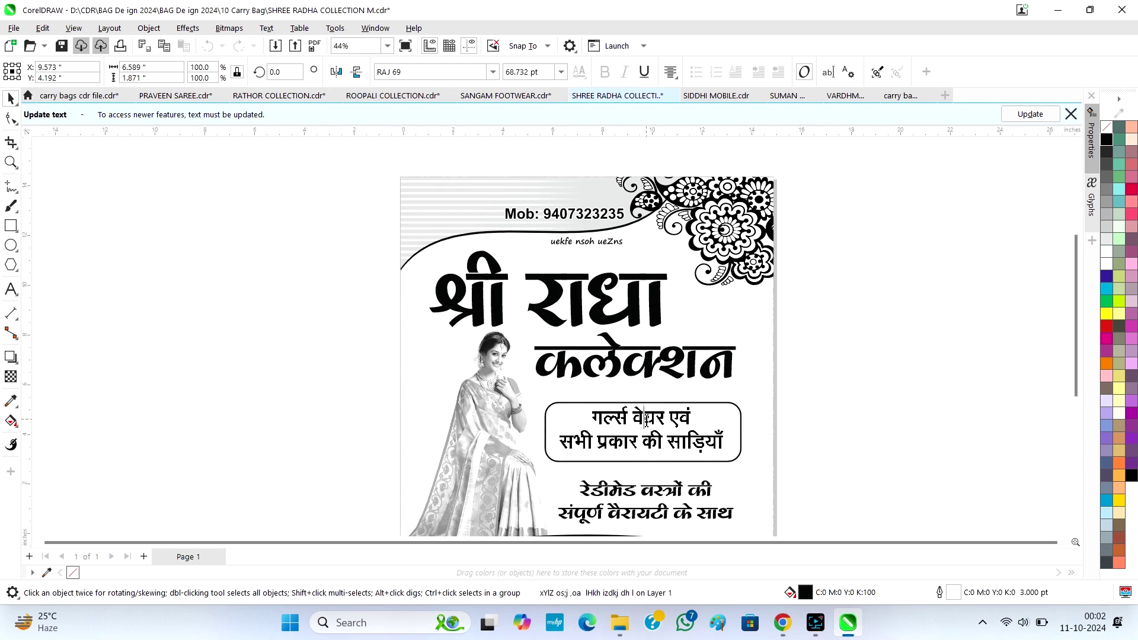
left_click_drag(646, 421, 722, 473)
left_click(715, 462)
left_click(723, 397)
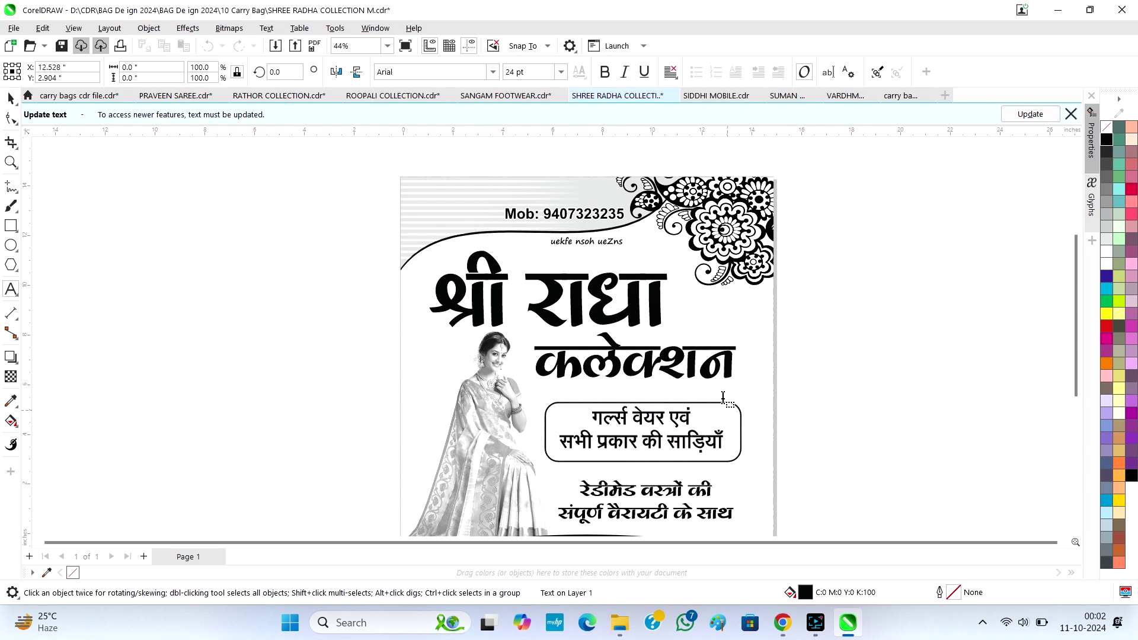
key("space")
- Highlight part of the रेडीमेड वस्त्रों की संपूर्ण वैरायटी के साथ text and select the address text beneath it
scroll(625, 328, "down", 1)
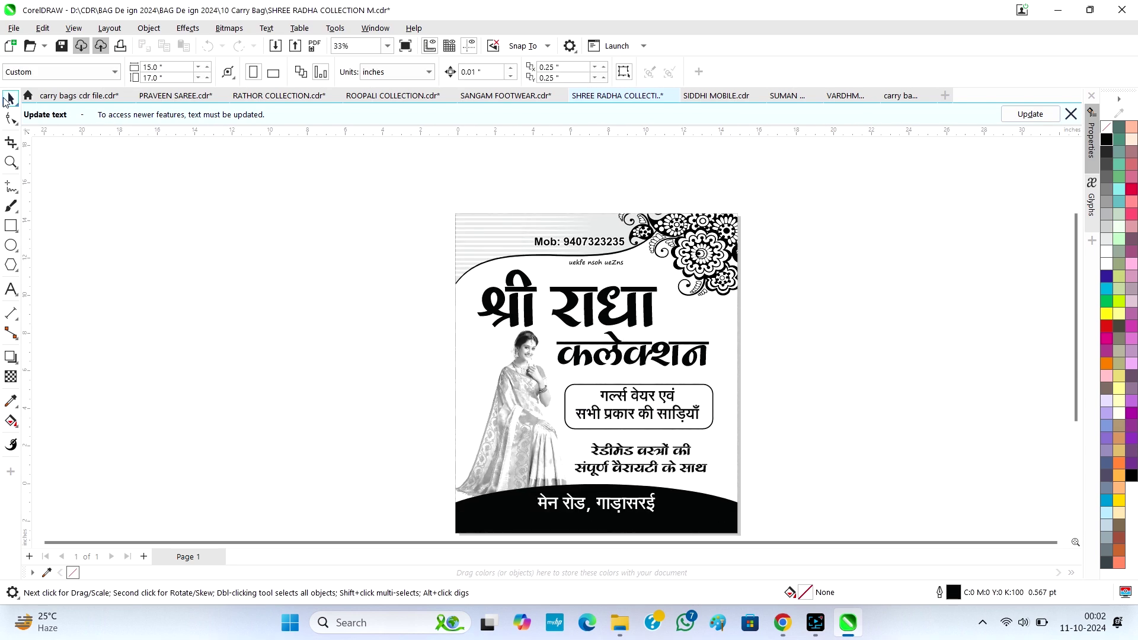
scroll(678, 525, "up", 1)
double_click(656, 453)
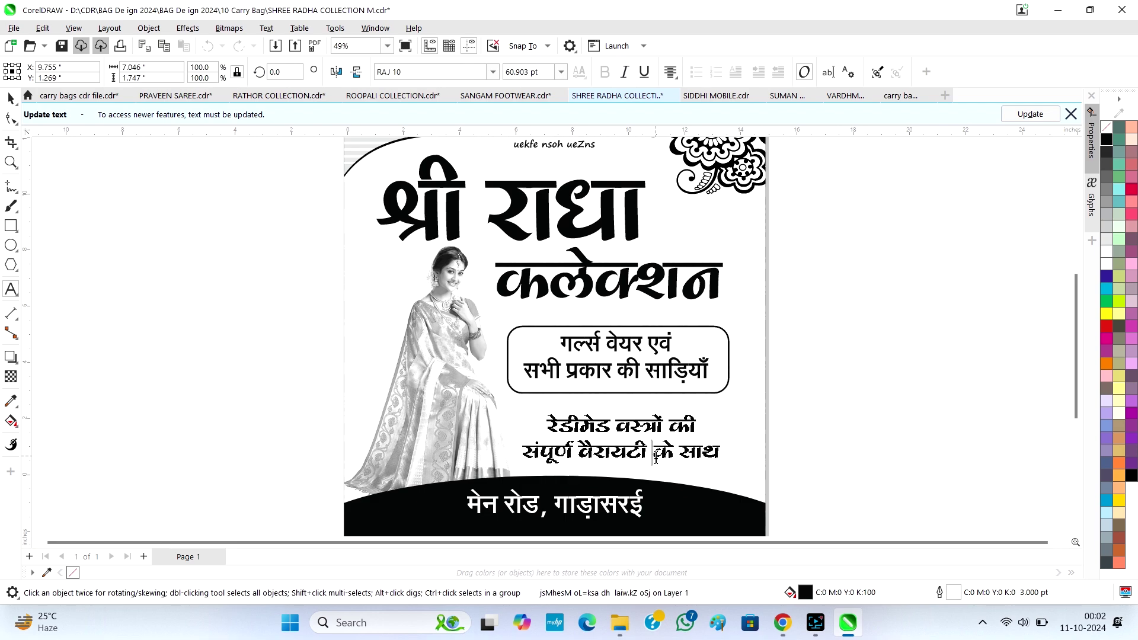
left_click_drag(653, 453, 530, 442)
key("ctrl+space")
left_click(564, 511)
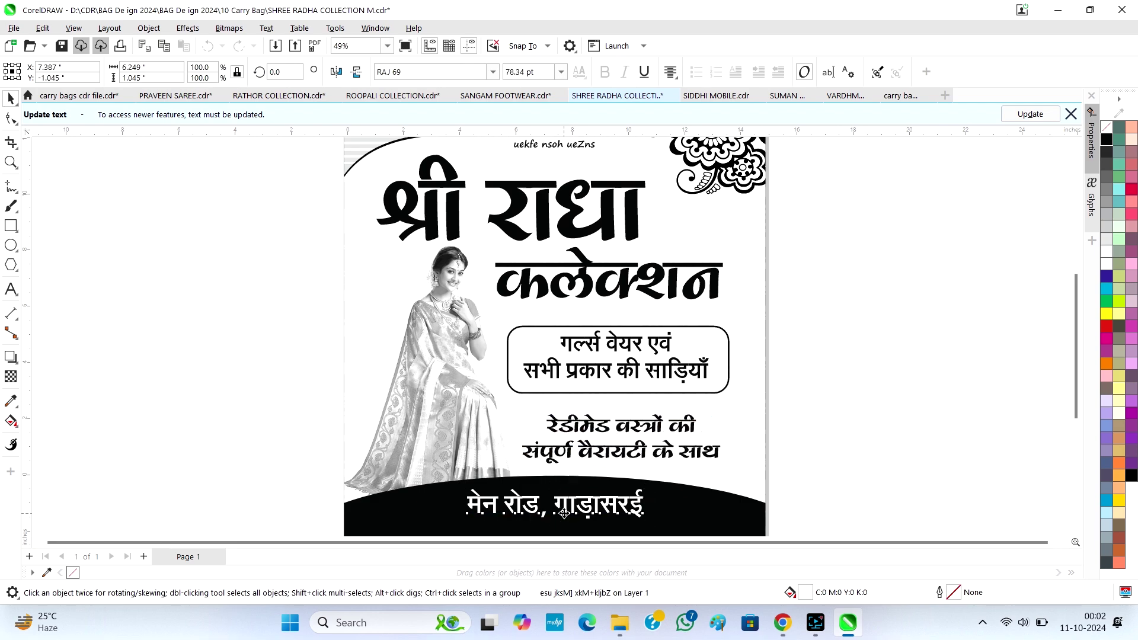
- Open the SHREE RADHA background PowerClip for editing and select the striped curved shape in its upper-left corner
scroll(543, 317, "down", 1)
scroll(426, 190, "up", 1)
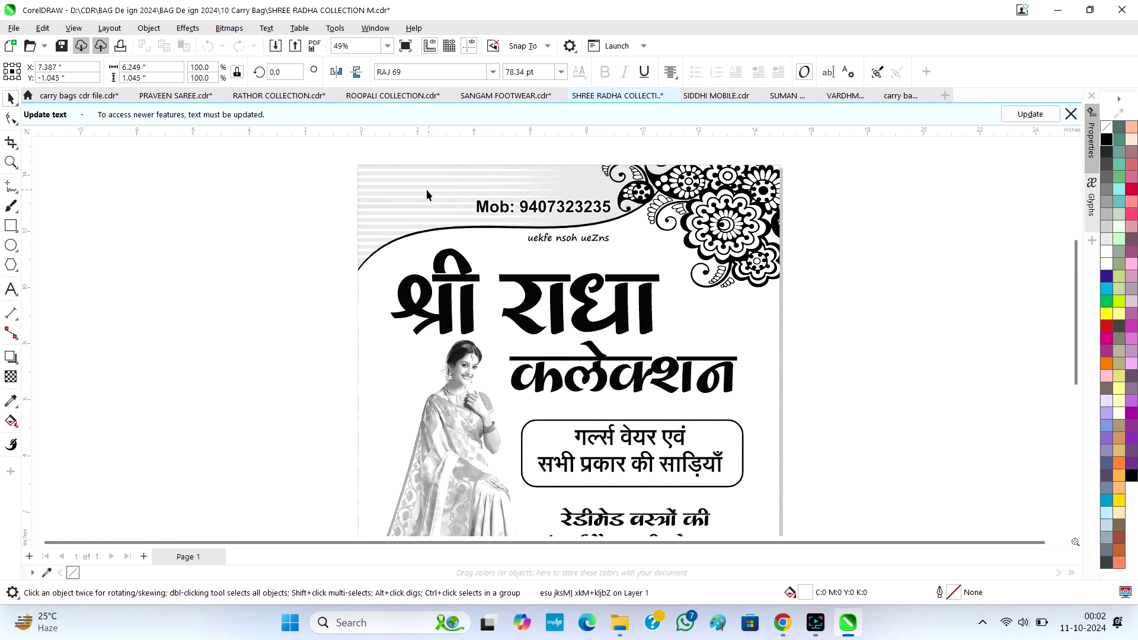
left_click(406, 183)
double_click(406, 183)
left_click(405, 182)
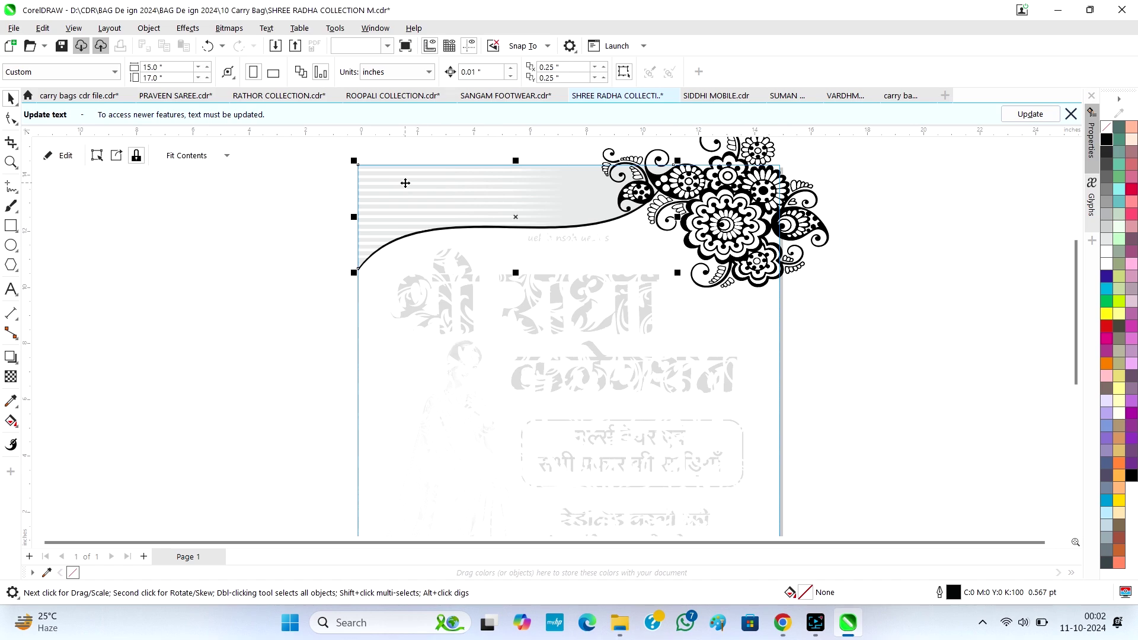
- Move the striped curved shape off the page to the lower left, and undo the move
left_click_drag(405, 182, 209, 251)
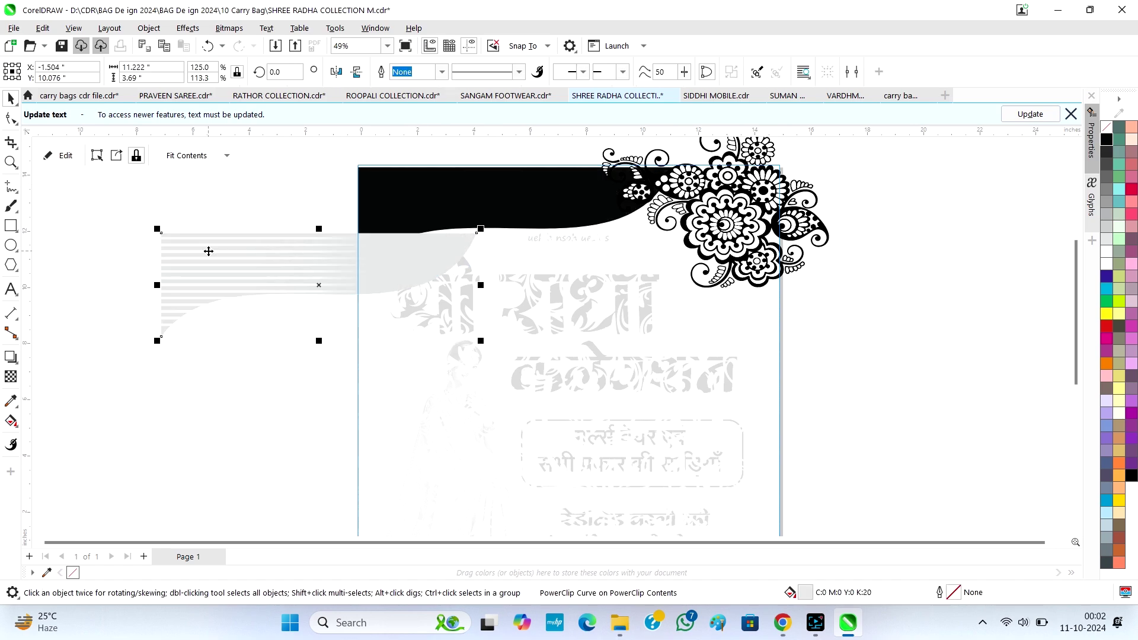
scroll(208, 252, "up", 1)
key("ctrl+z")
scroll(271, 264, "up", 1)
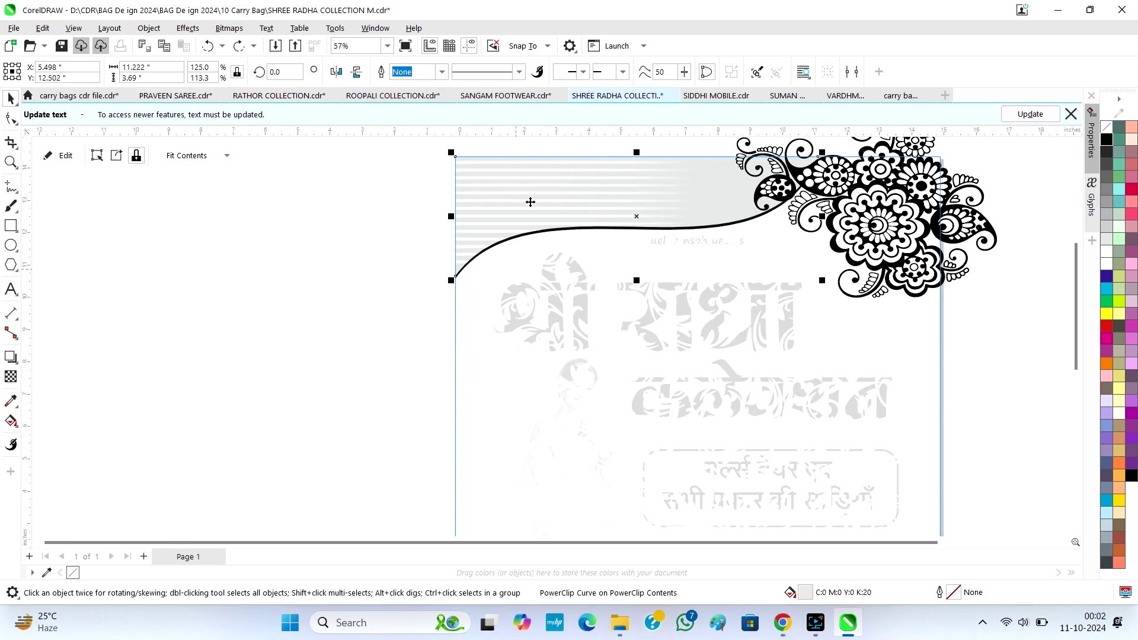
- Open the striped curve's nested PowerClip for editing, move the stripe group to the left, and undo the move
double_click(514, 171)
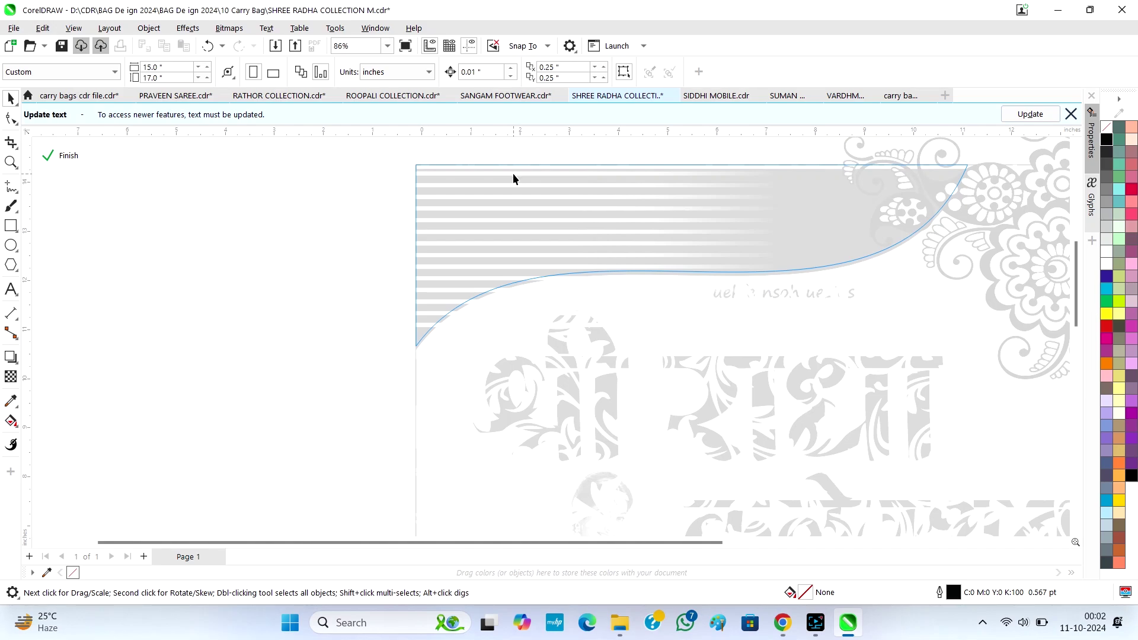
left_click(513, 178)
left_click_drag(518, 175, 255, 217)
key("ctrl+z")
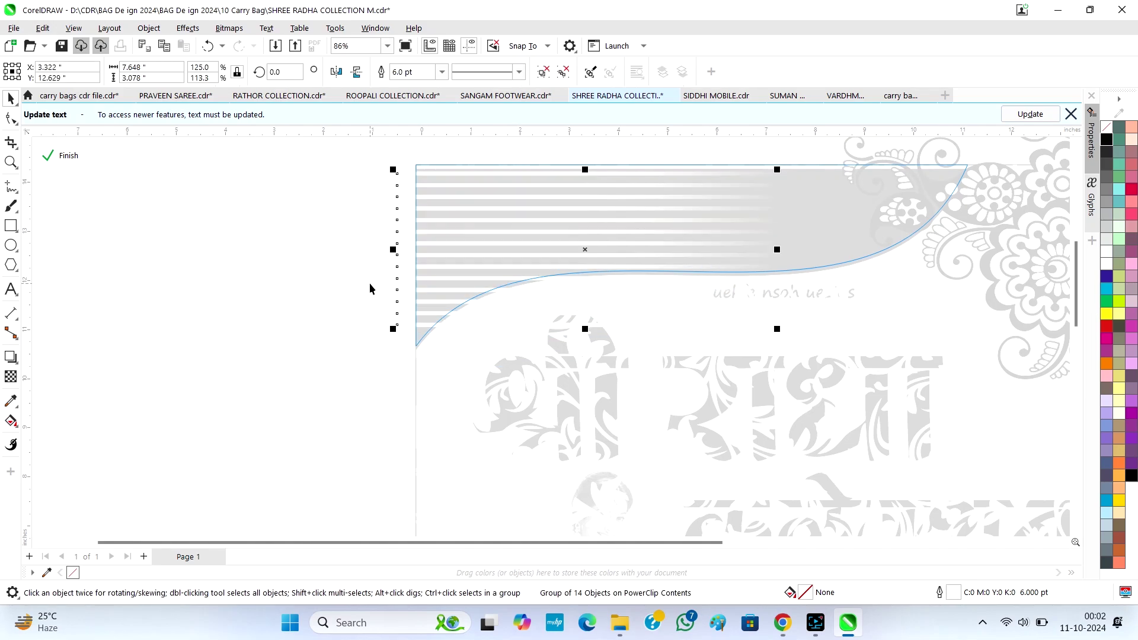
- Remove the stripe group's transparency and reapply a horizontal fountain transparency fading the stripes out toward their right ends
left_click(11, 379)
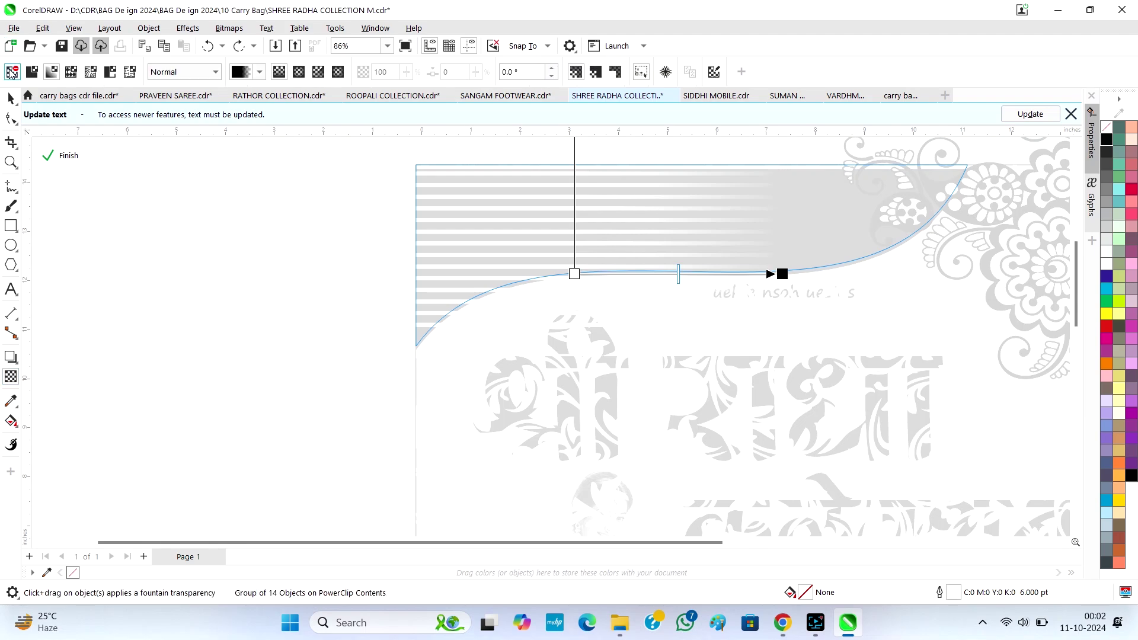
left_click(11, 71)
scroll(661, 176, "up", 3)
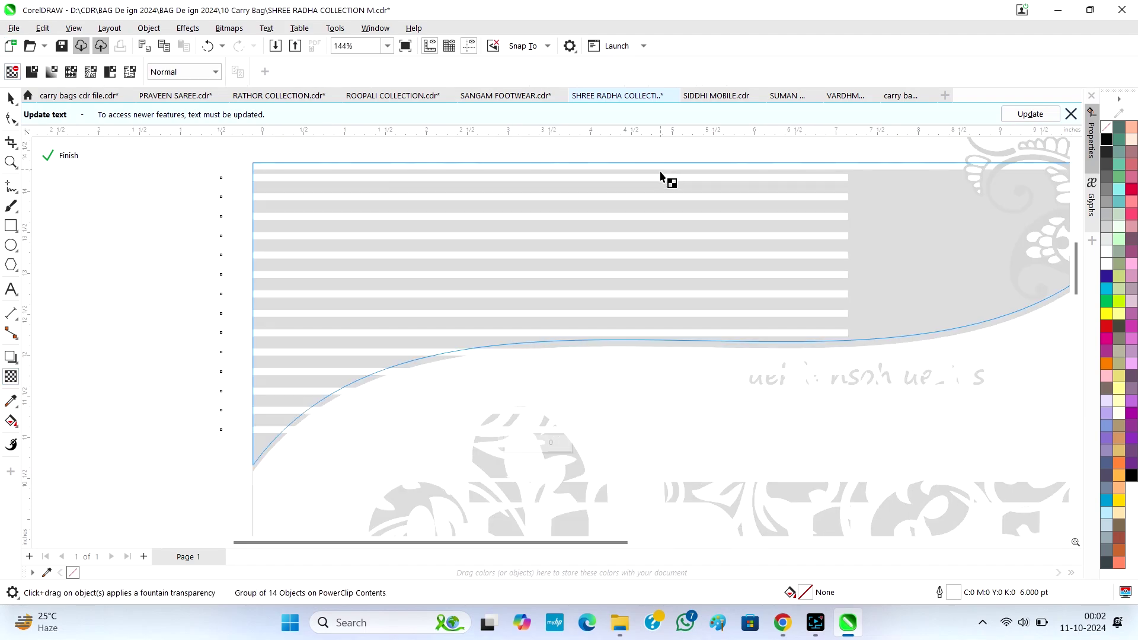
left_click_drag(507, 236, 831, 251)
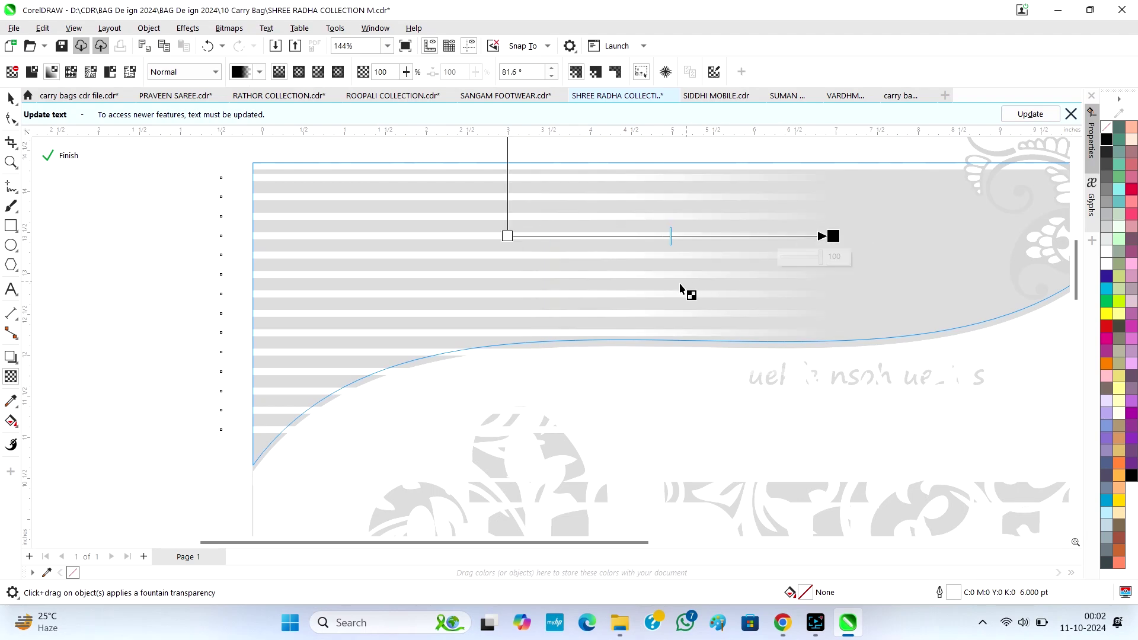
scroll(681, 290, "down", 2)
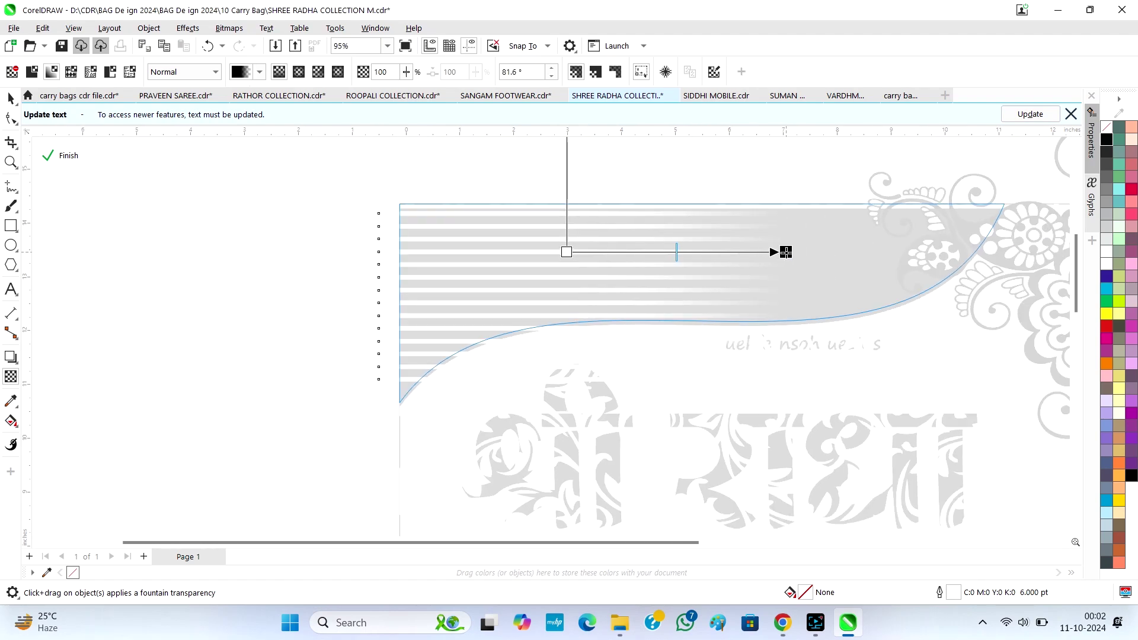
left_click(786, 251)
- Return to the Pick tool and leave the nested PowerClip, going back to the outer PowerClip contents
left_click(9, 95)
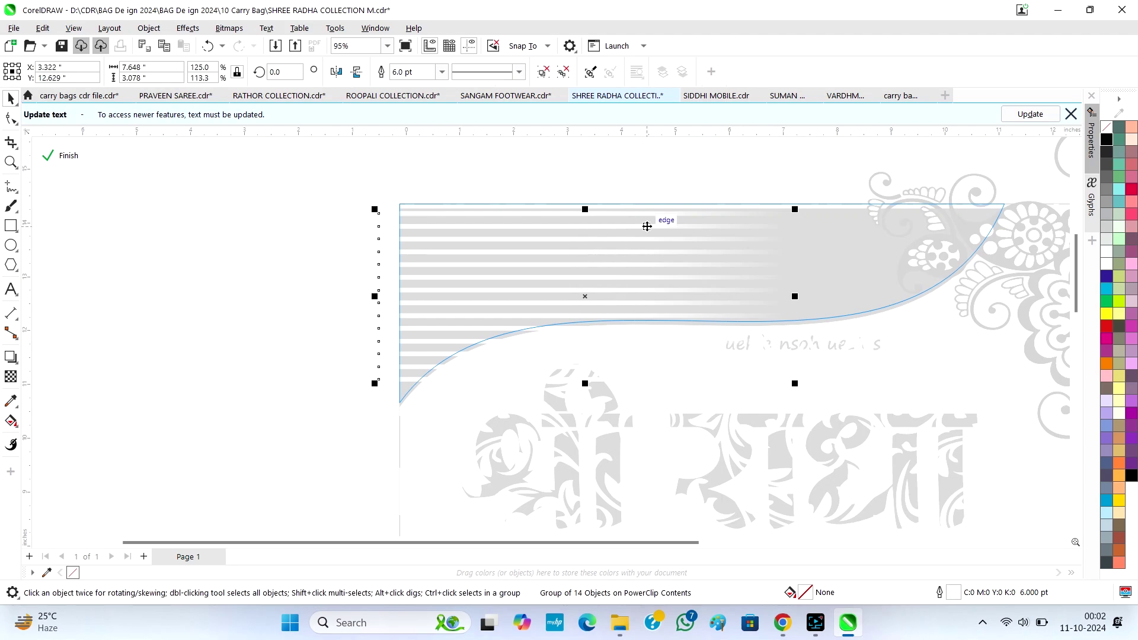
left_click(526, 262)
scroll(526, 264, "down", 1)
left_click(361, 254, "ctrl")
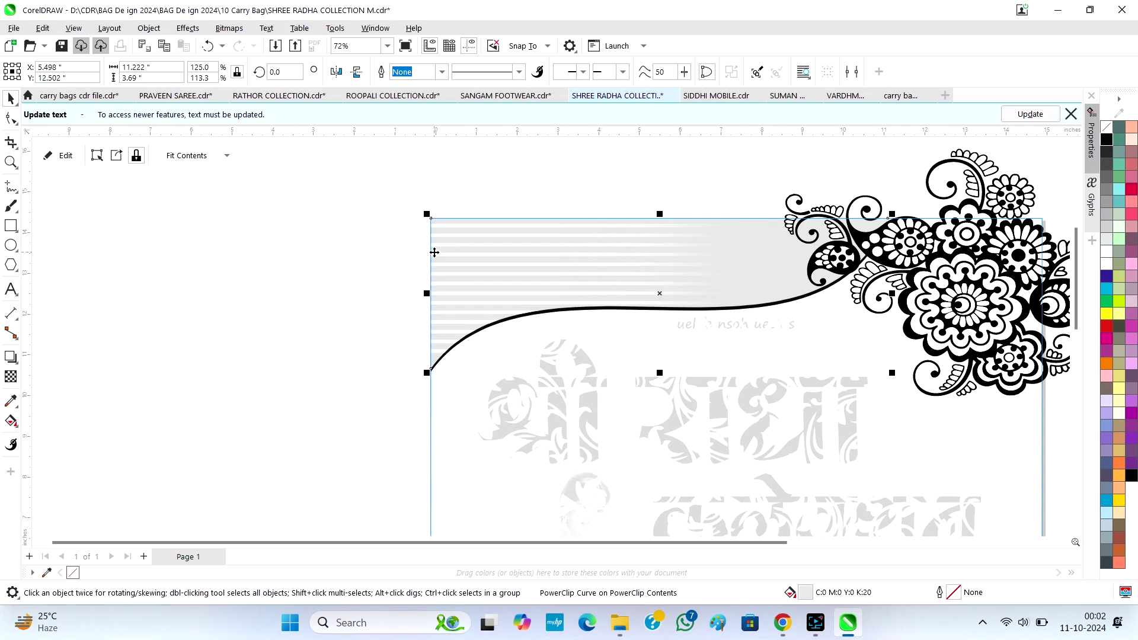
- Move the black floral ornament down and away from the bag's upper corner, undo the move, and deselect it
scroll(433, 253, "down", 2)
left_click(822, 260)
left_click_drag(792, 270, 887, 321)
key("ctrl+z")
key("ctrl+z")
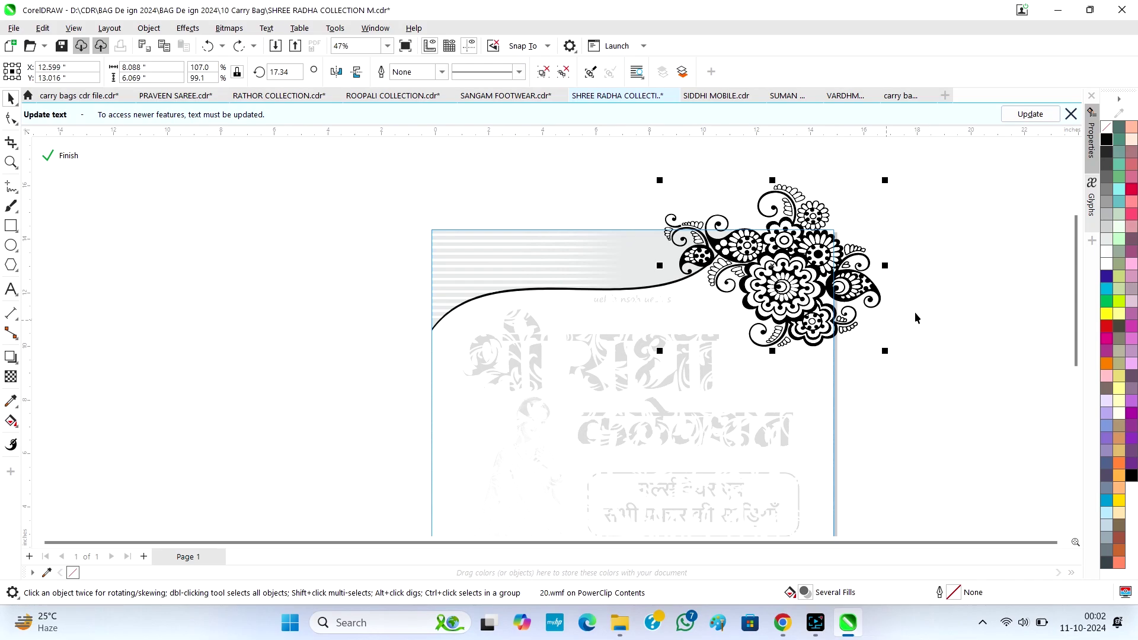
left_click(951, 247)
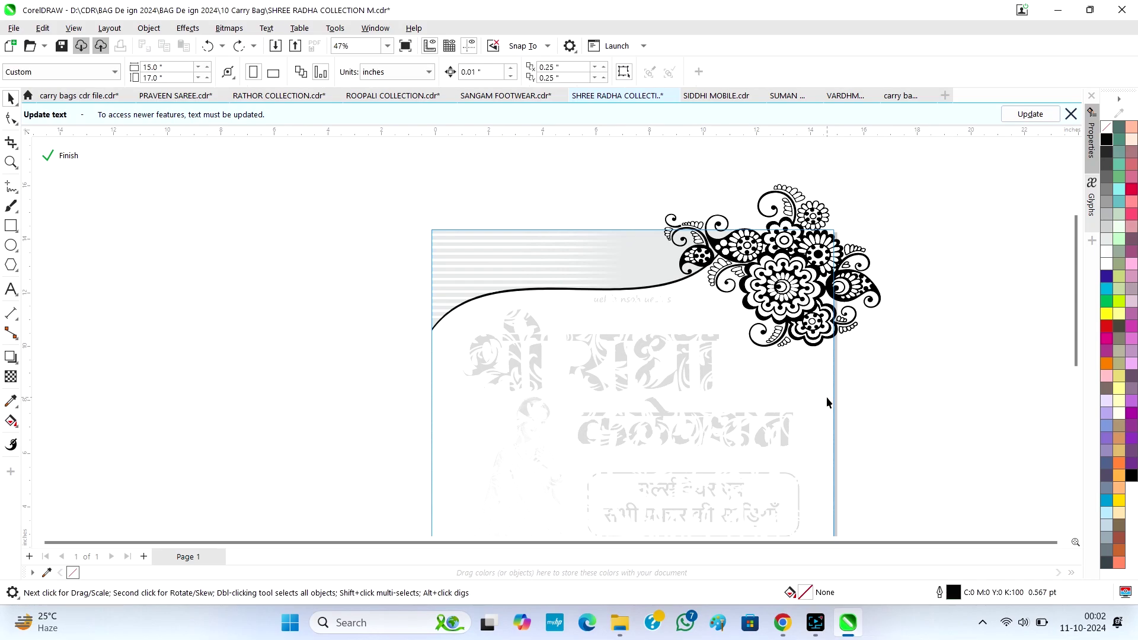
- Try moving the background floral pattern group off the page and recolouring it yellow, undoing both changes
left_click(798, 399)
left_click_drag(798, 398, 407, 316)
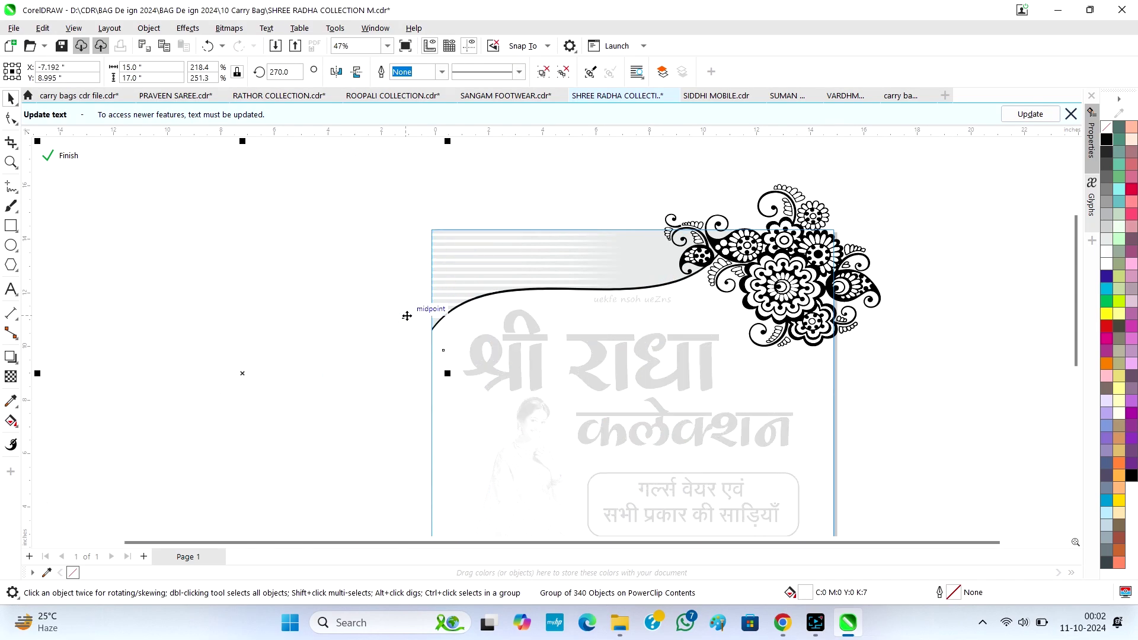
key("ctrl+z")
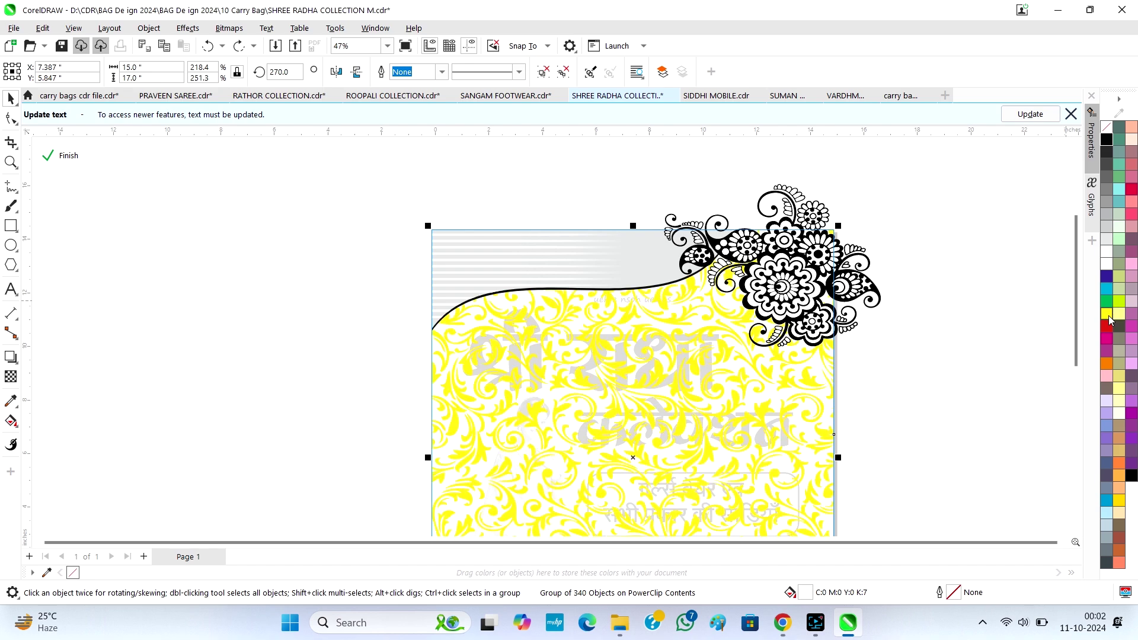
left_click(1109, 319)
key("ctrl+z")
- Finish editing the PowerClip contents and return to the complete bag design
scroll(640, 263, "down", 2)
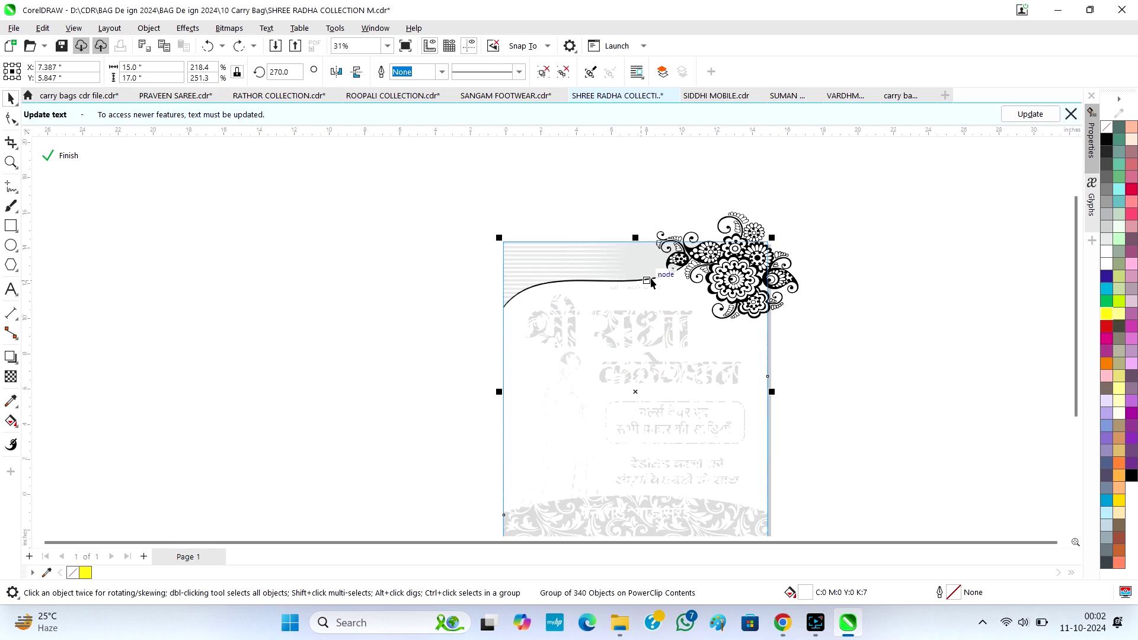
scroll(653, 280, "down", 2)
scroll(621, 455, "up", 3)
left_click(623, 444, "ctrl")
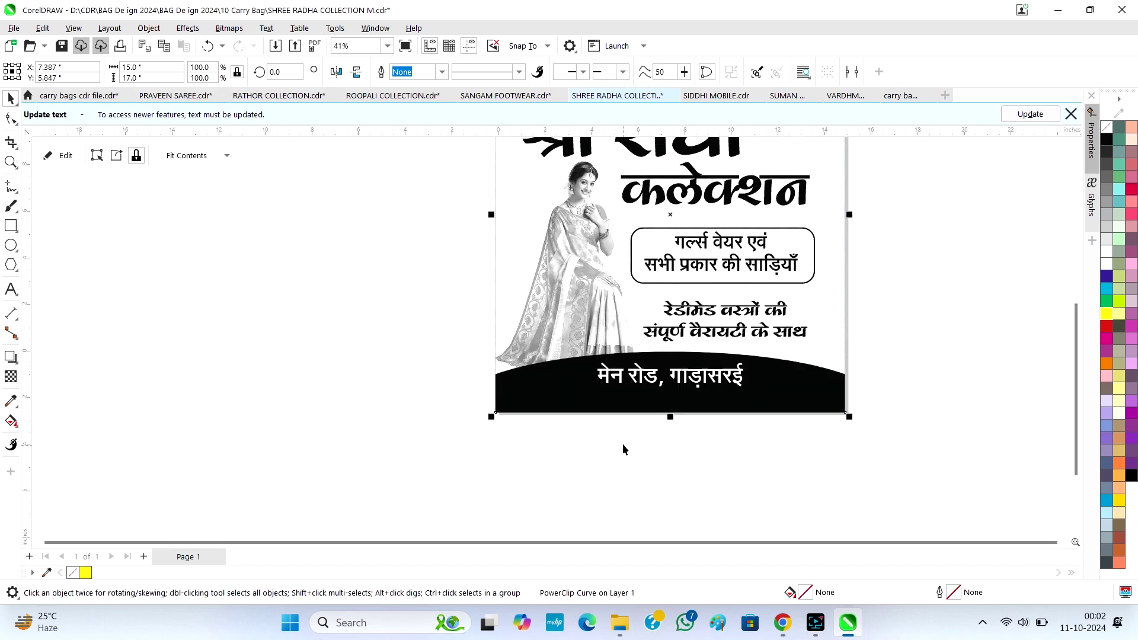
scroll(624, 442, "down", 2)
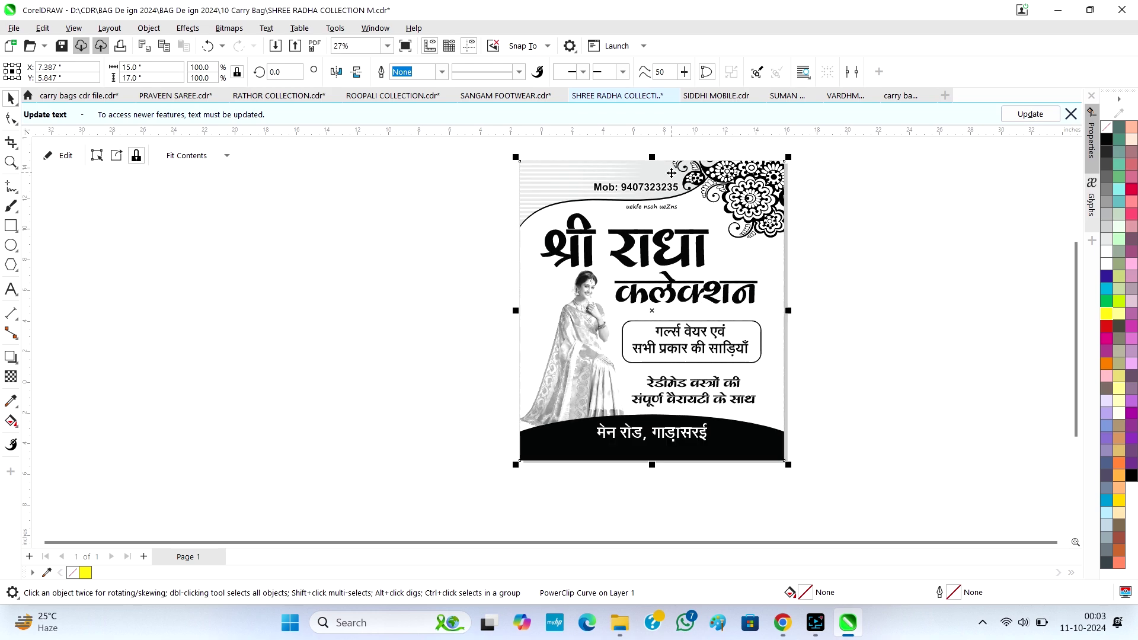
scroll(671, 172, "up", 1)
scroll(671, 172, "up", 1)
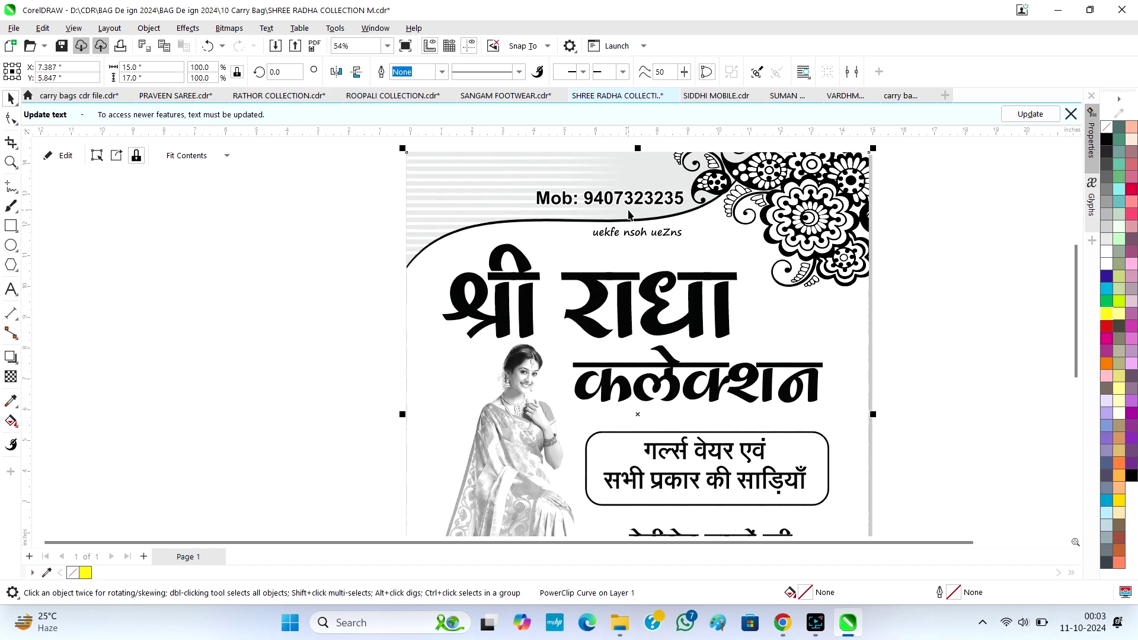
- Change the font of the small invocation line above the shop name to RAJ 69
left_click(627, 234)
left_click(492, 71)
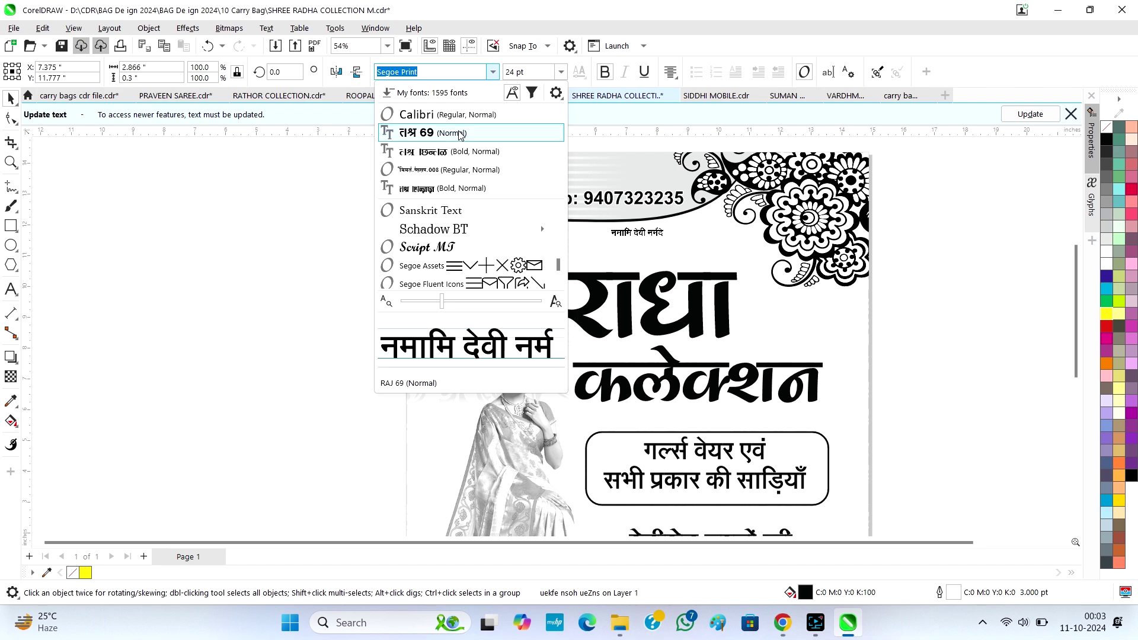
left_click(460, 134)
scroll(637, 235, "up", 2)
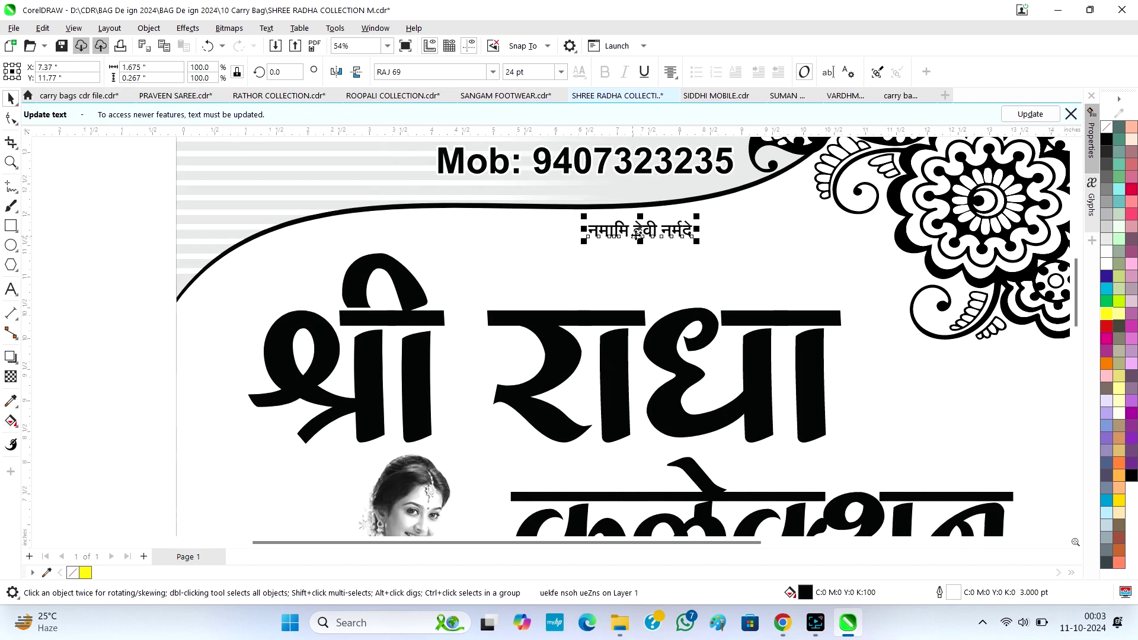
left_click(637, 290)
scroll(620, 215, "down", 4)
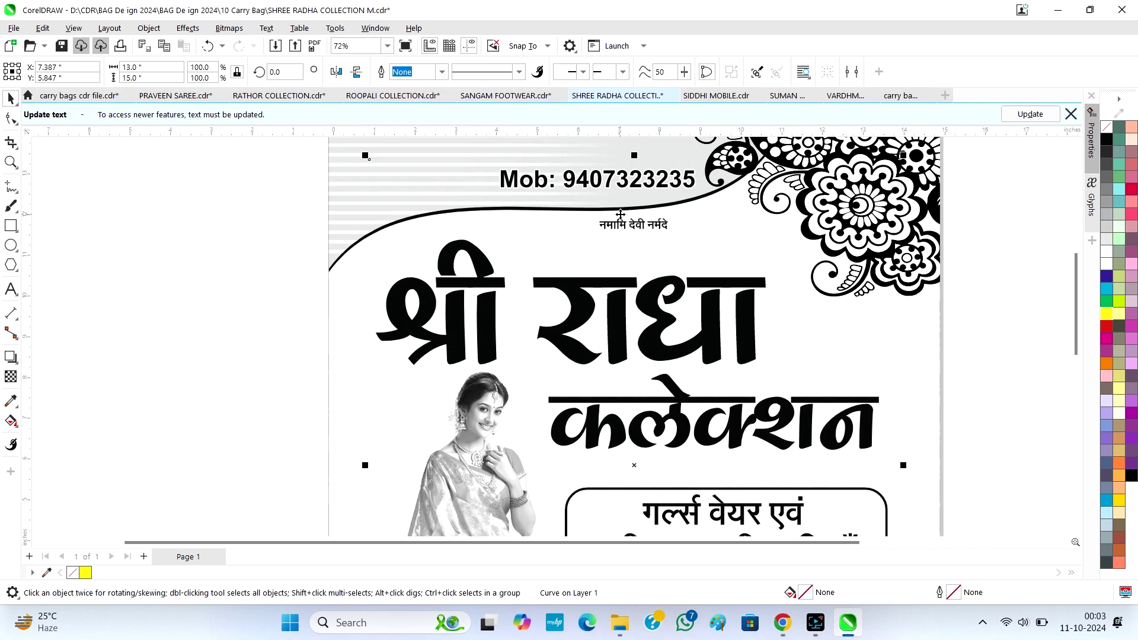
- Move the mobile number line into the black footer below the address and give it a white fill and black outline
left_click(620, 195)
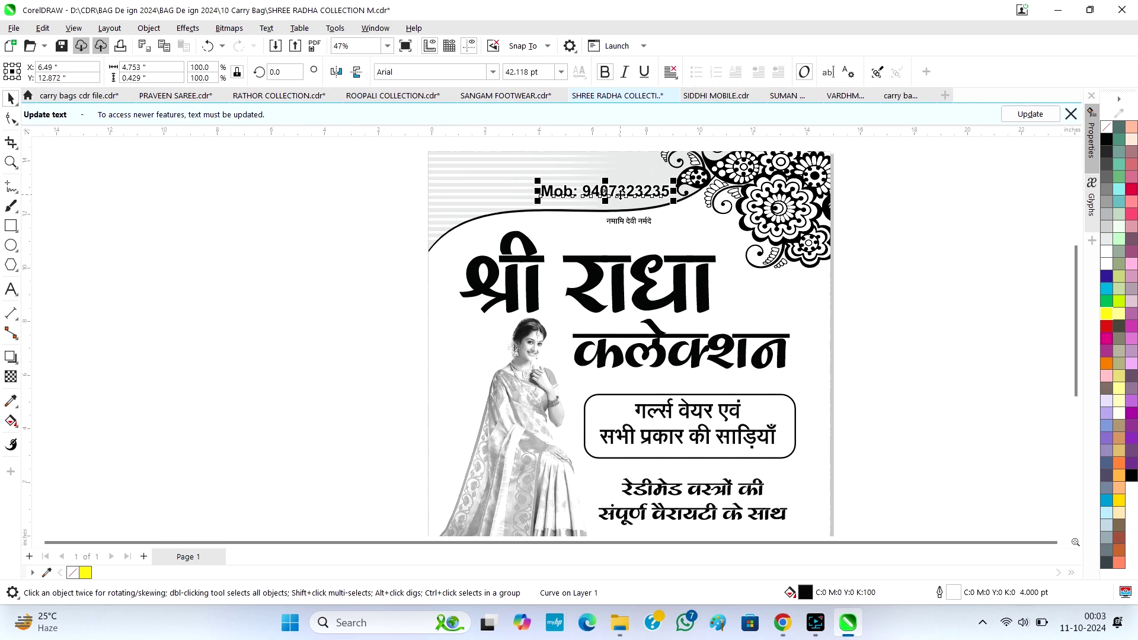
left_click_drag(620, 196, 649, 507)
scroll(692, 248, "down", 1)
scroll(651, 525, "up", 2)
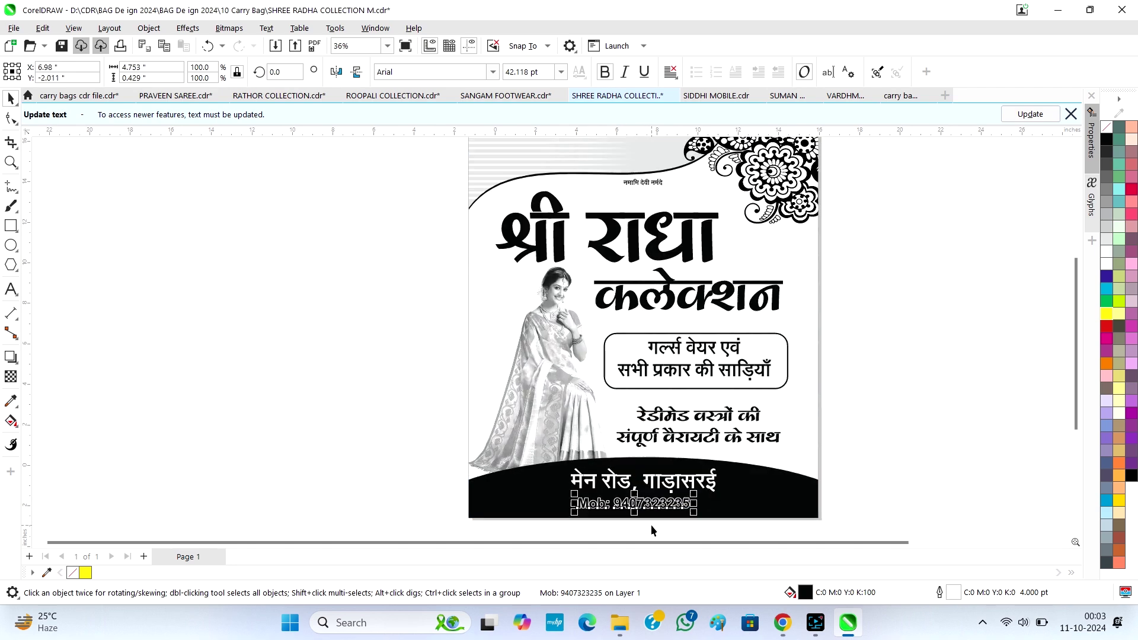
left_click(1106, 154)
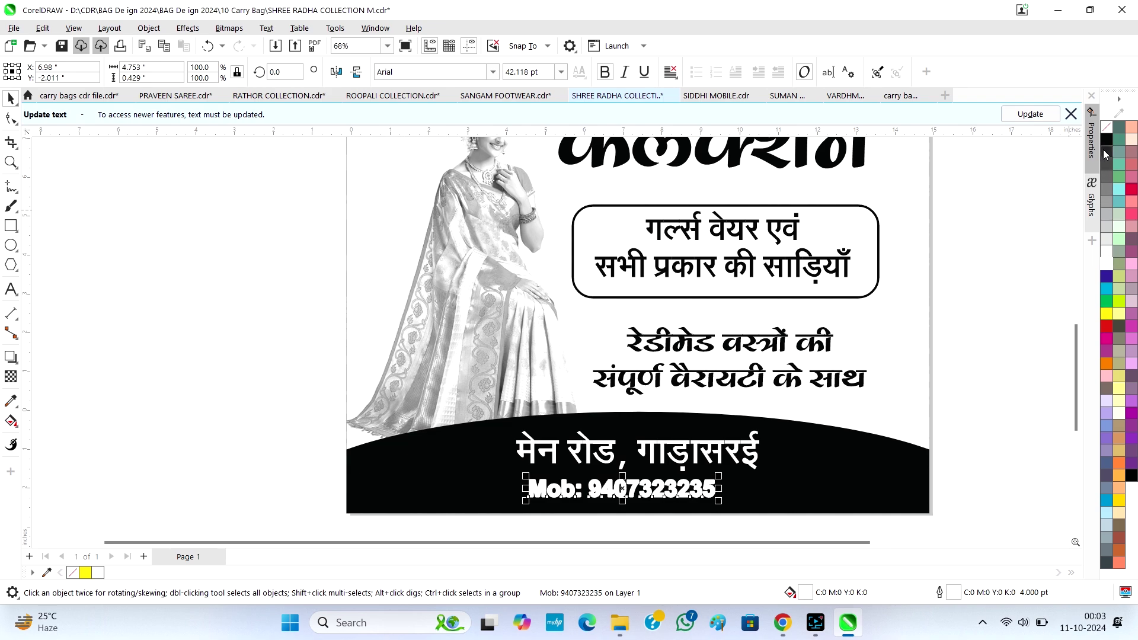
right_click(1106, 140)
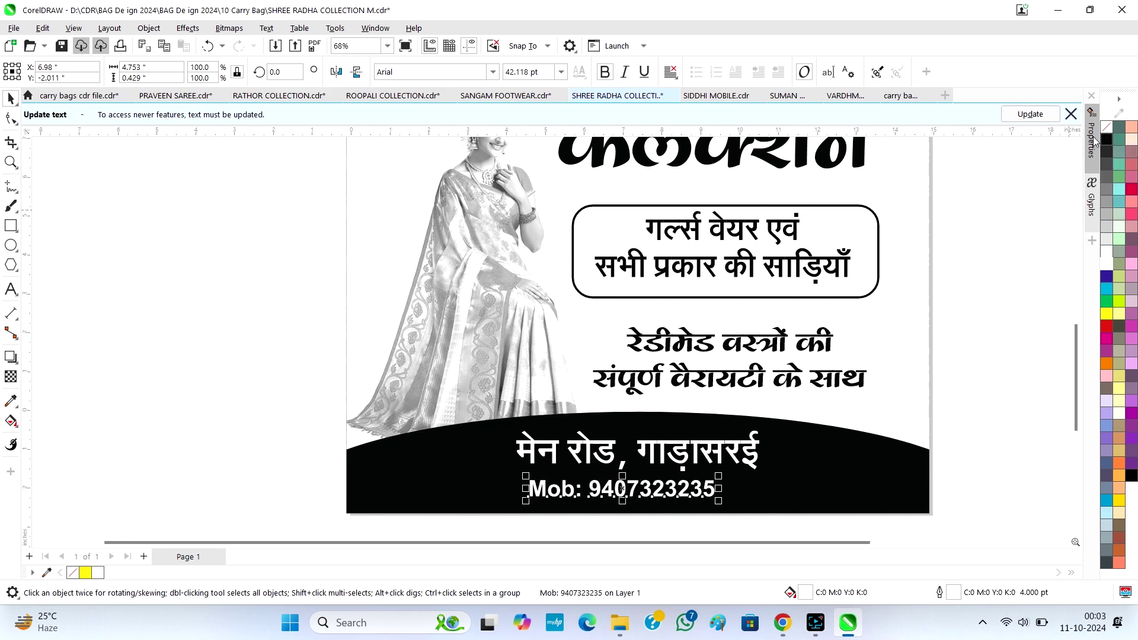
- Shift the address line and the mobile number line slightly upward within the black footer
left_click(669, 449)
left_click(660, 498)
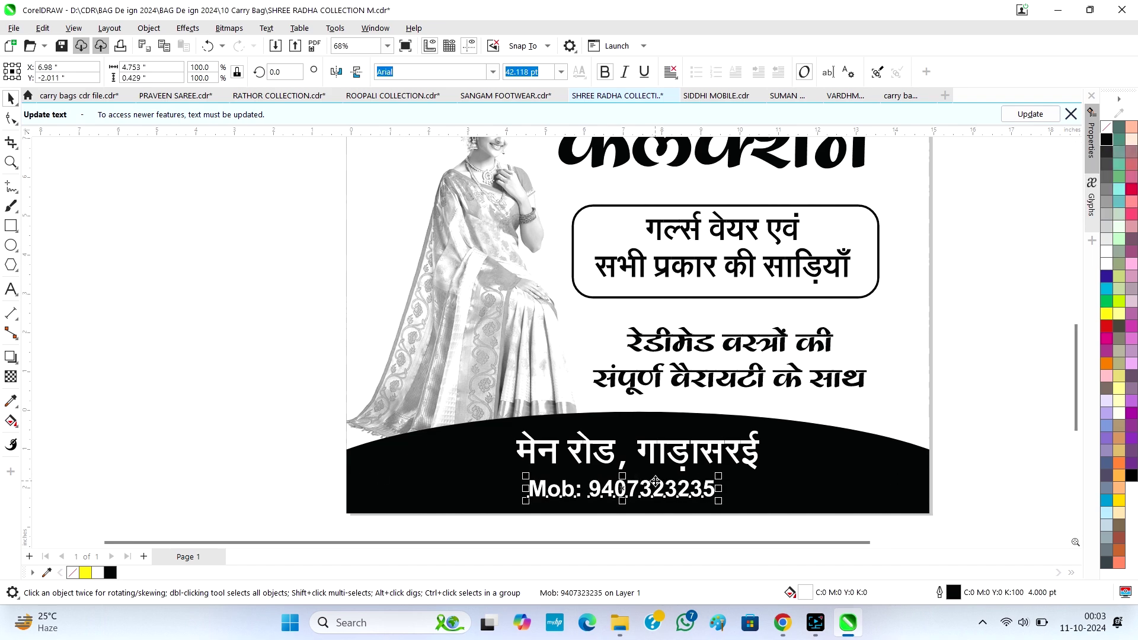
scroll(664, 457, "up", 3)
left_click_drag(666, 450, 666, 430)
left_click_drag(646, 506, 645, 492)
- Centre the address and mobile number lines horizontally on the 13 × 15 inch frame, and deselect everything
left_click(698, 434, "shift")
left_click(735, 386, "shift")
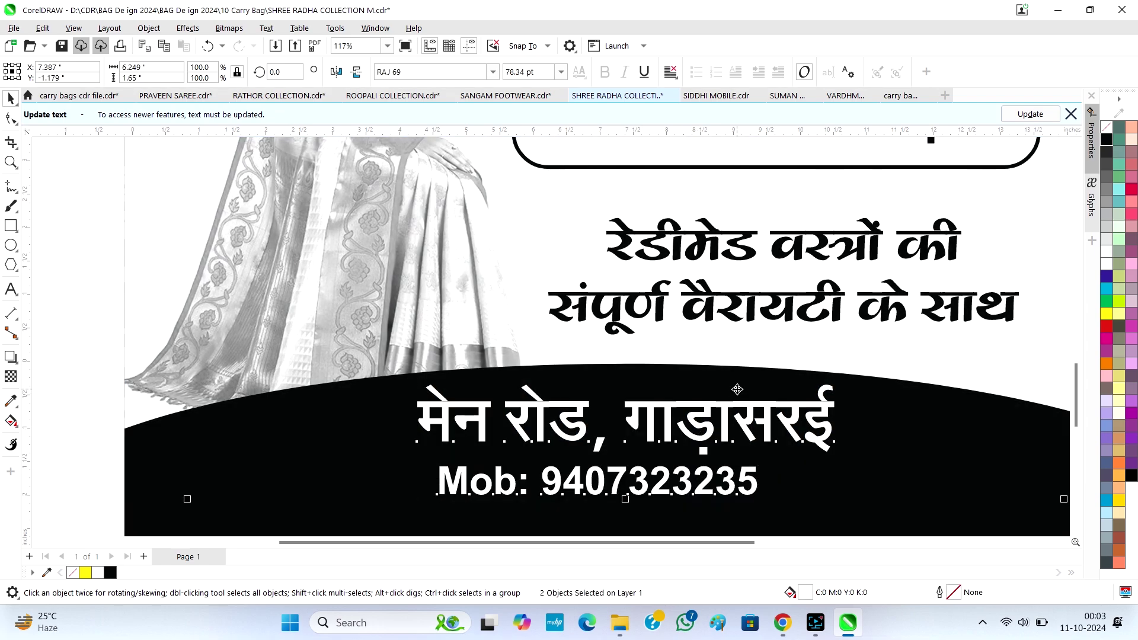
key("c")
scroll(608, 451, "down", 4)
scroll(612, 479, "down", 3)
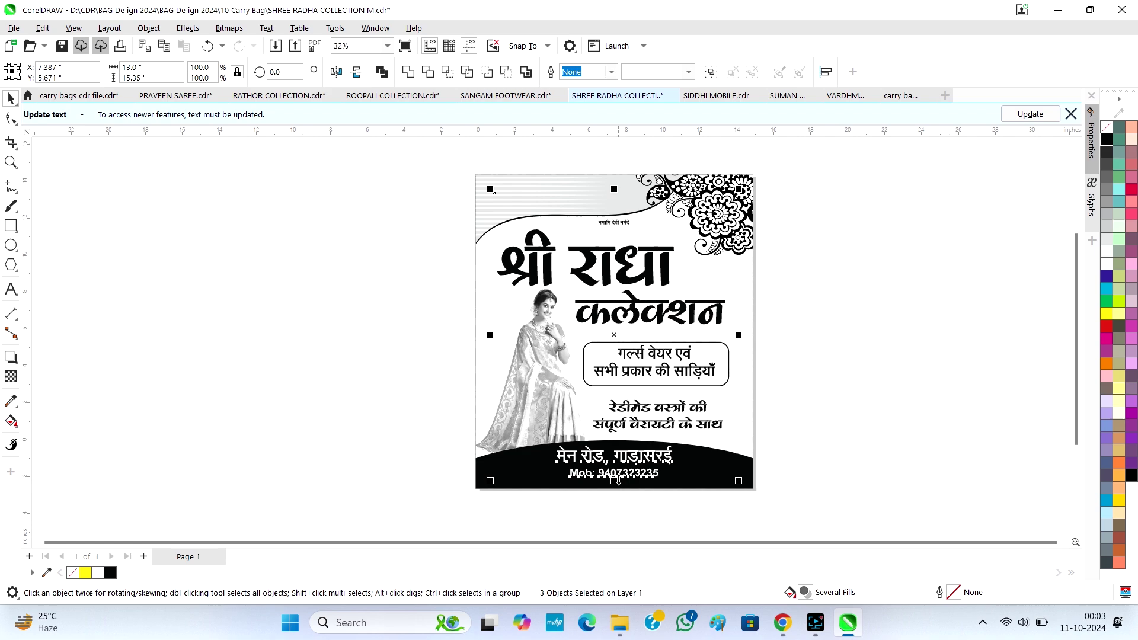
left_click(786, 389)
scroll(629, 349, "down", 1)
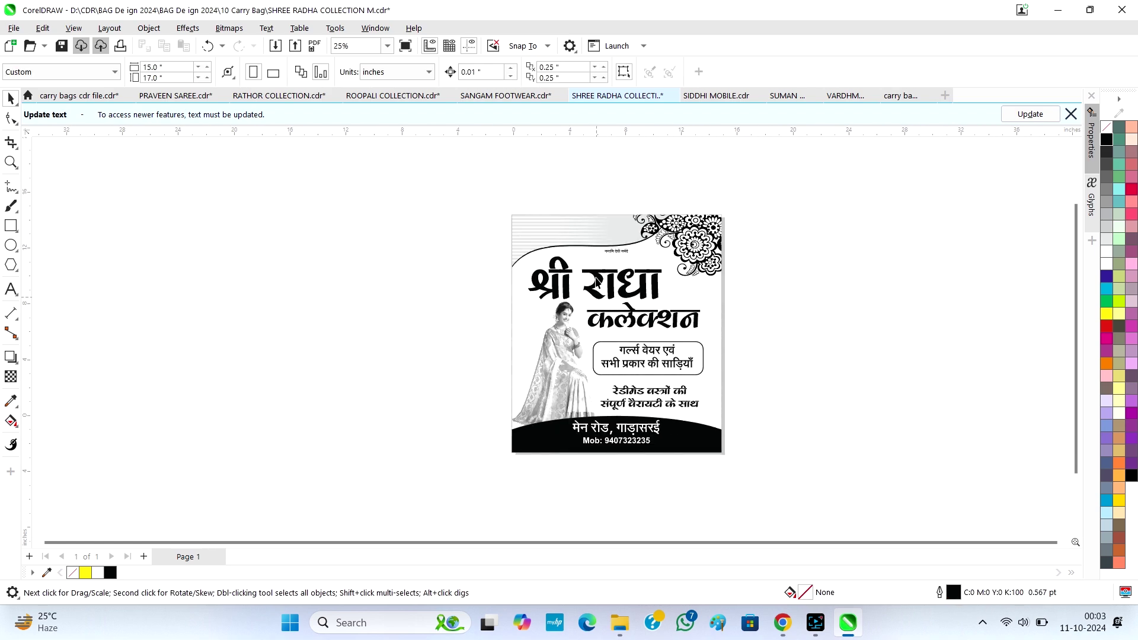
- Switch to the SIDDHI MOBILE.cdr document and check that its invocation line and main heading are editable text
left_click(707, 100)
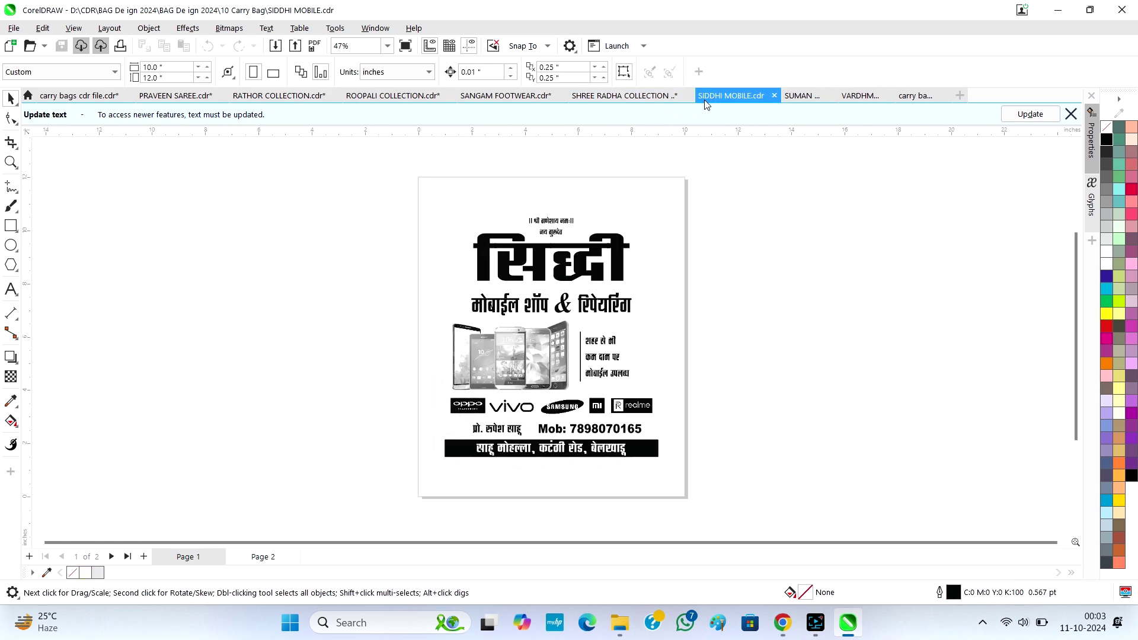
scroll(525, 229, "up", 2)
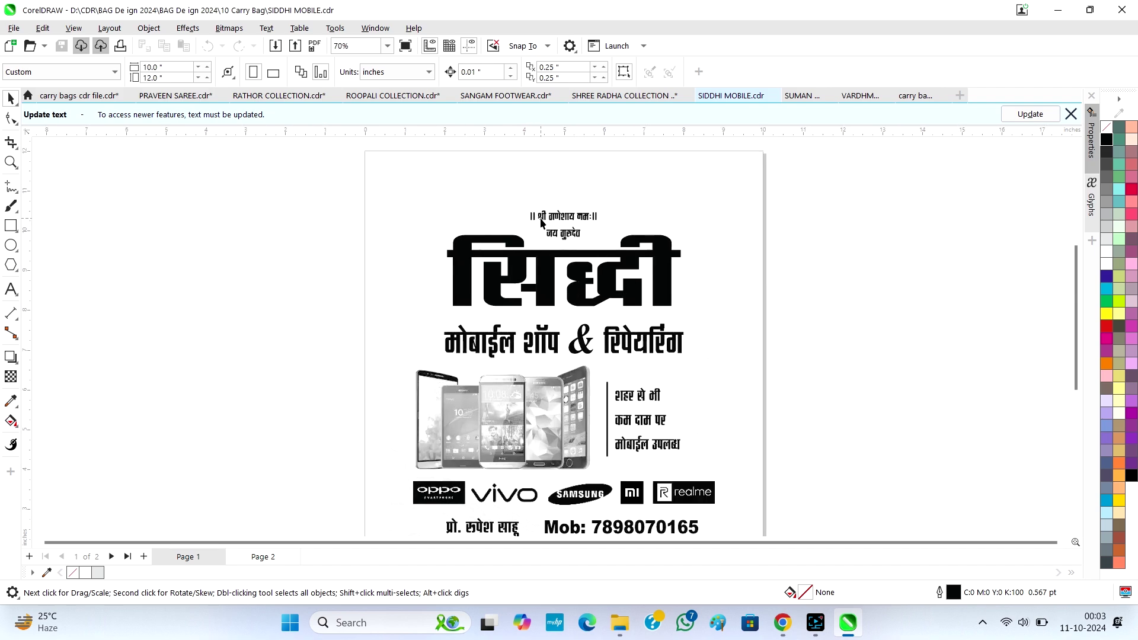
double_click(545, 221)
scroll(545, 221, "up", 4)
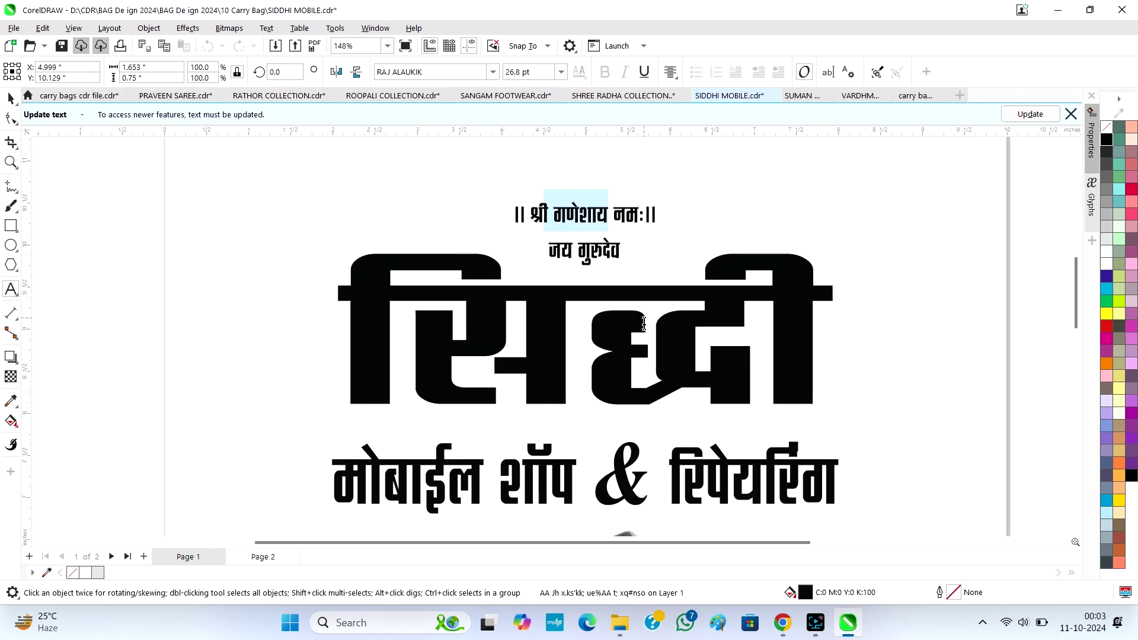
left_click(623, 323)
left_click_drag(623, 323, 358, 330)
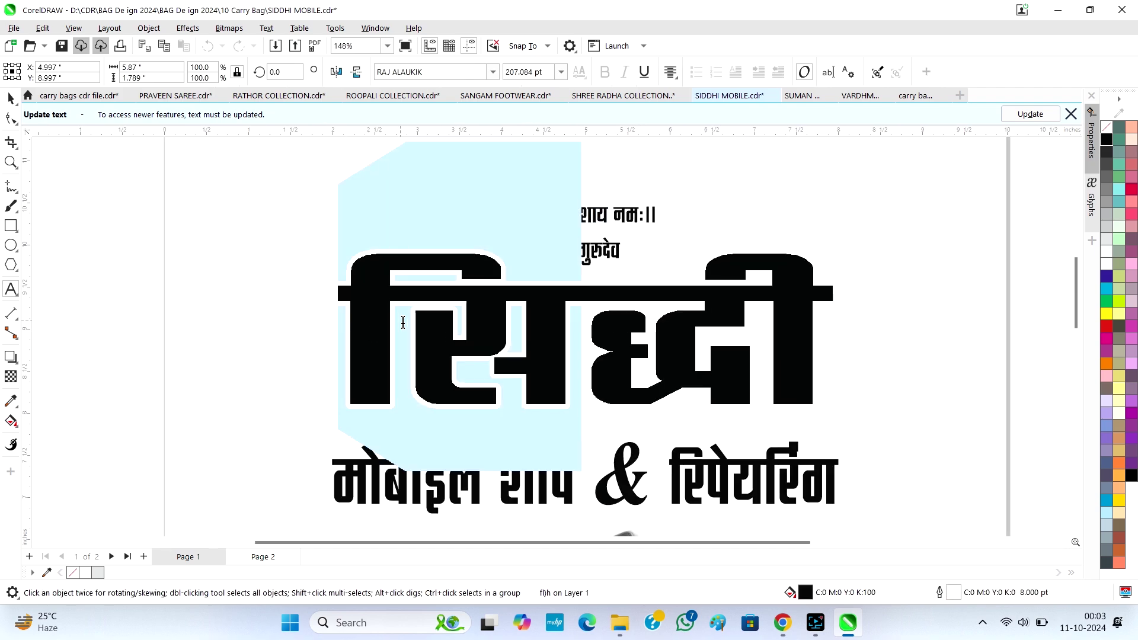
key("ctrl+space")
scroll(766, 280, "down", 2)
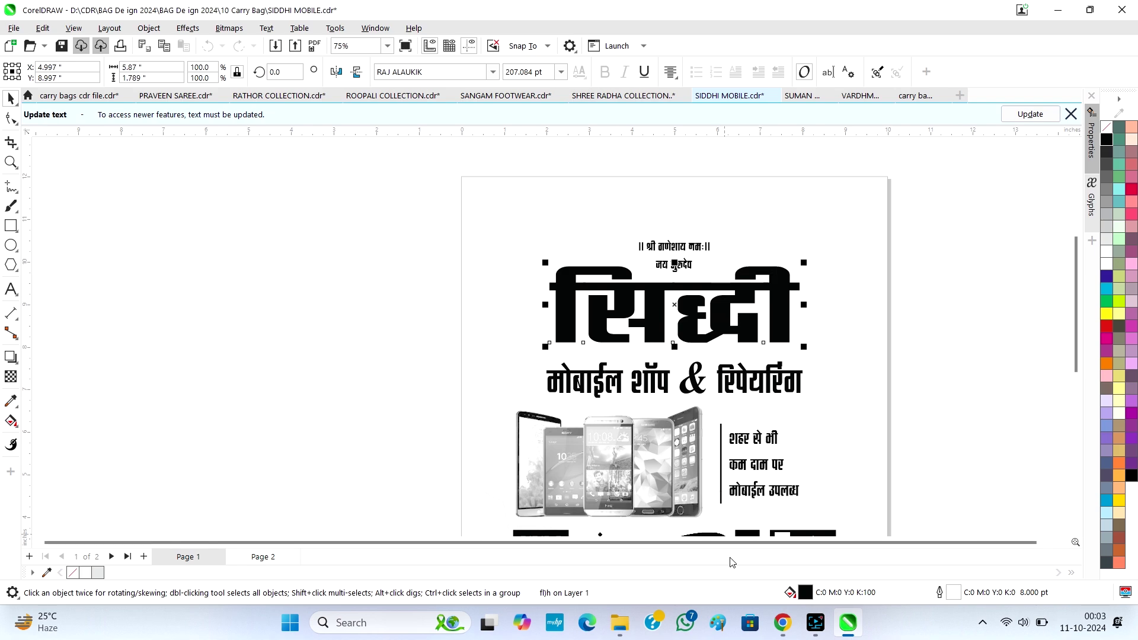
- Move the smartphones image to the left to show it is separate, and undo the move
scroll(690, 508, "up", 2)
left_click(647, 429)
scroll(647, 429, "down", 1)
left_click_drag(647, 428, 456, 382)
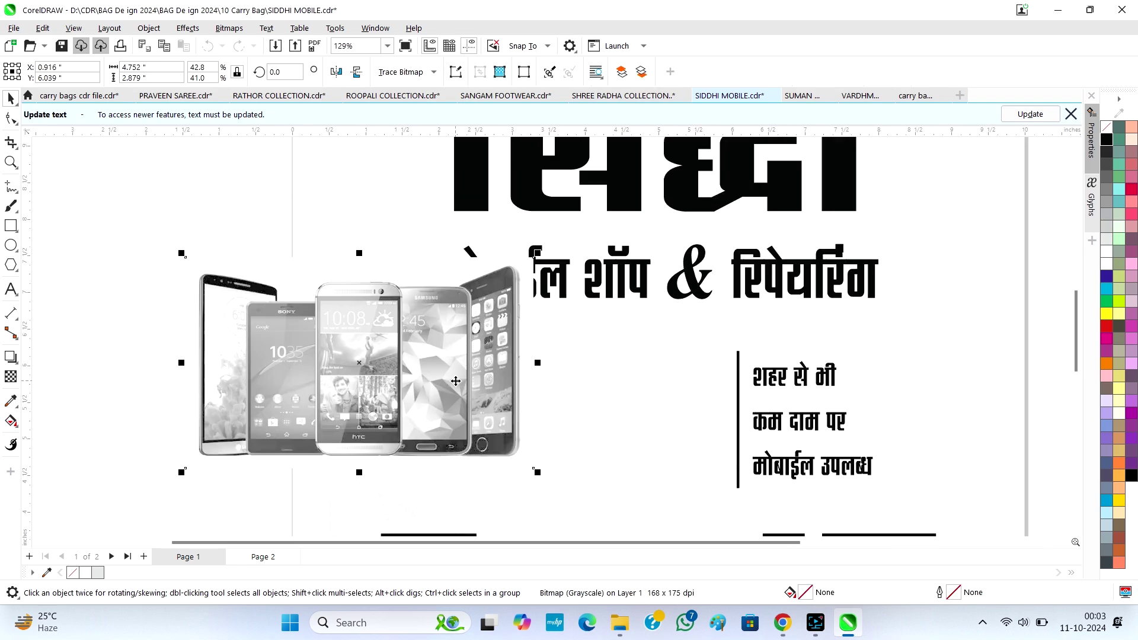
key("ctrl+z")
- Inspect the brand logo group, and enter and leave the group containing the proprietor's name and mobile number
scroll(450, 386, "down", 3)
scroll(438, 395, "up", 4)
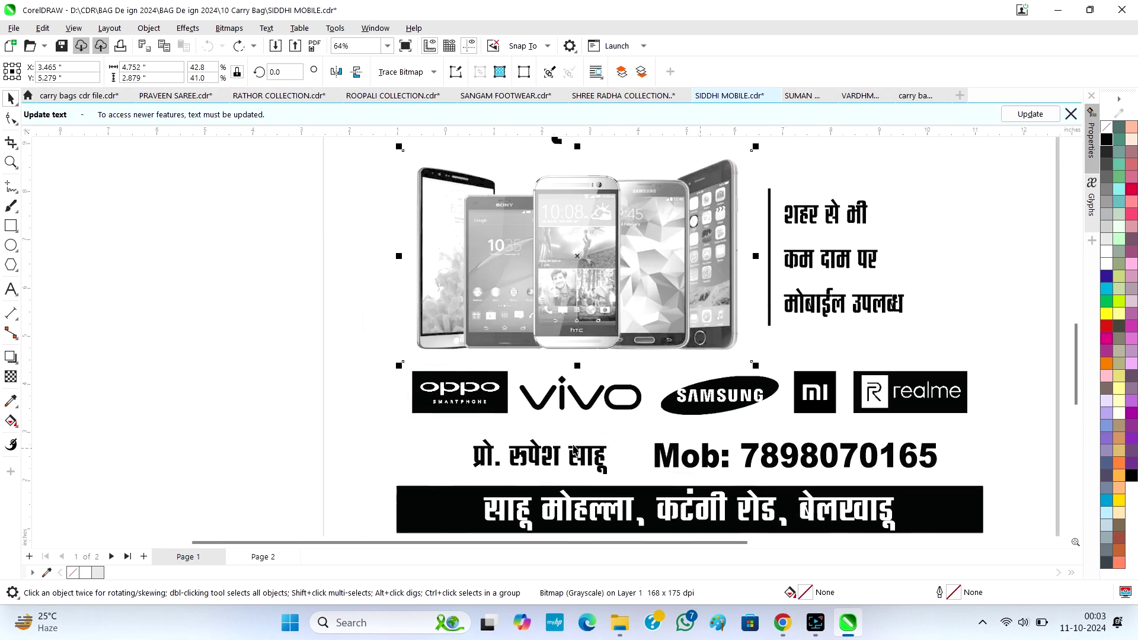
left_click(439, 396)
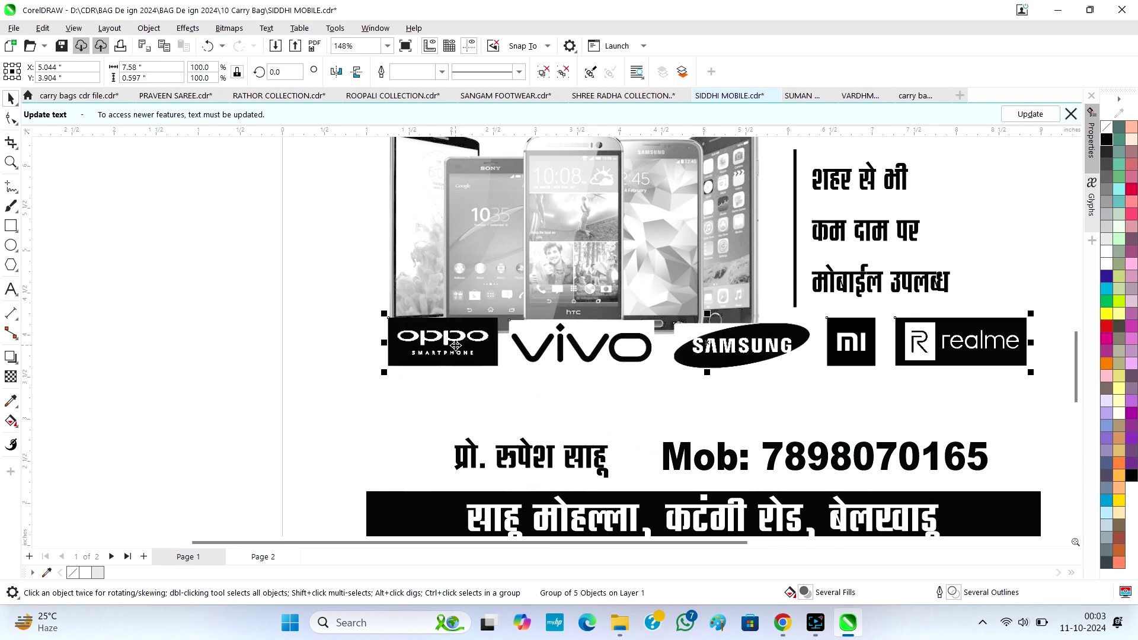
double_click(518, 457)
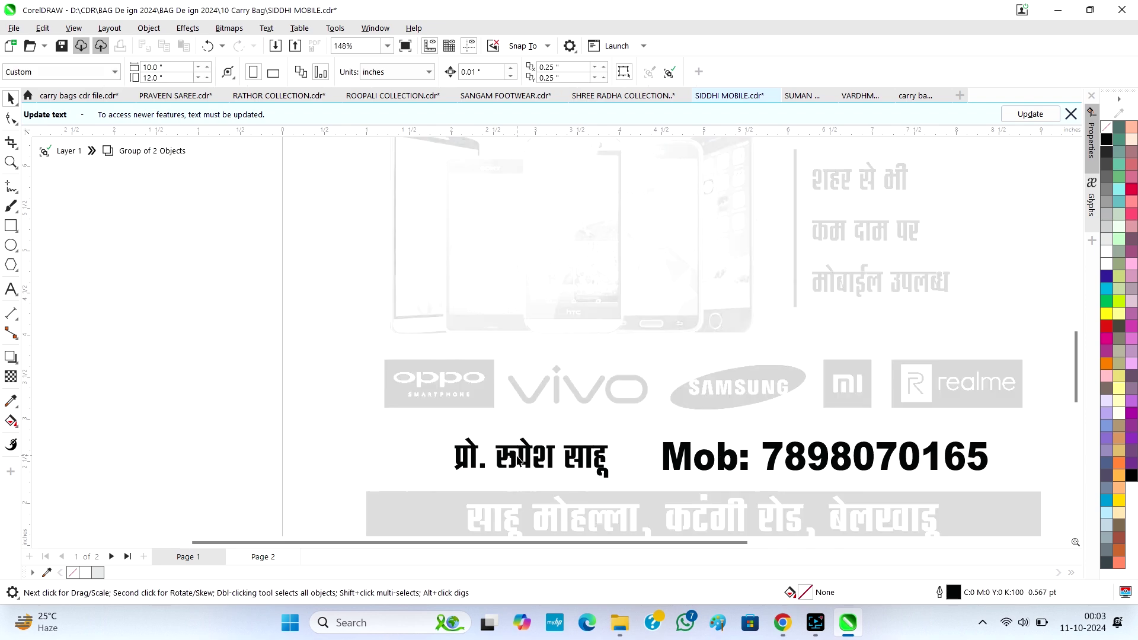
left_click(68, 151)
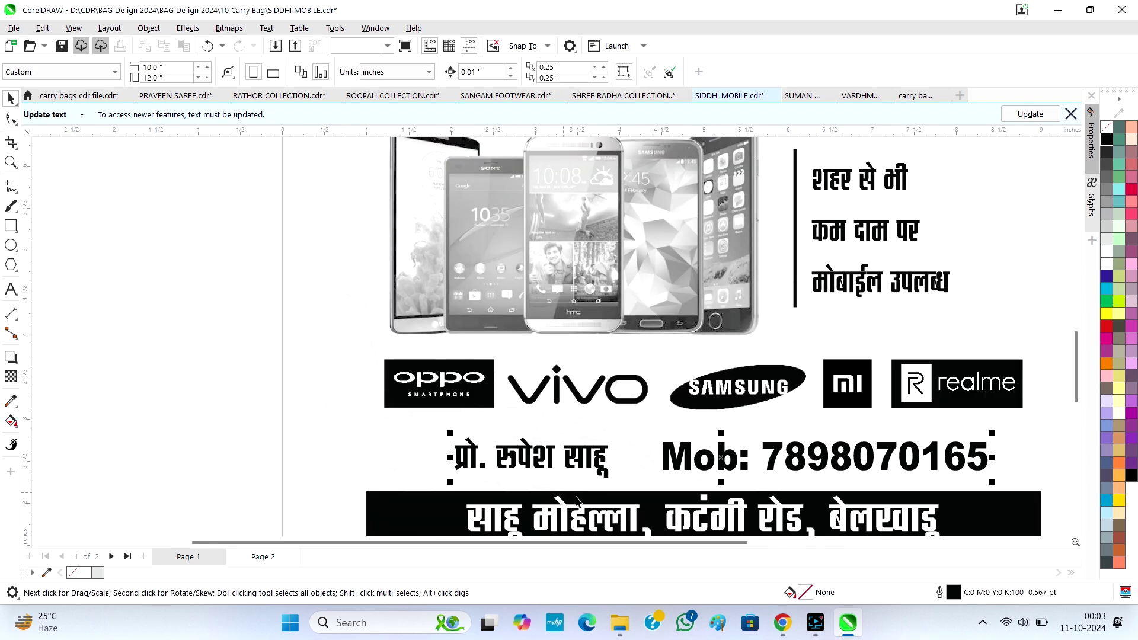
scroll(555, 469, "down", 4)
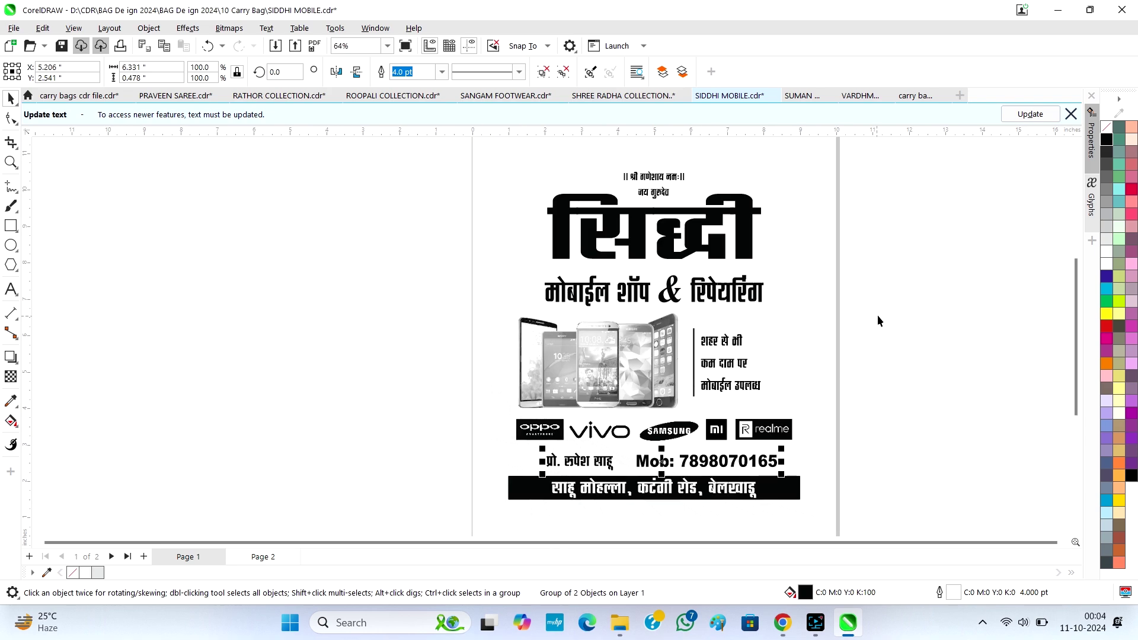
- Fill the background swirl group behind the heading with green, undo the fill, and deselect the group
left_click(774, 218)
left_click(806, 201)
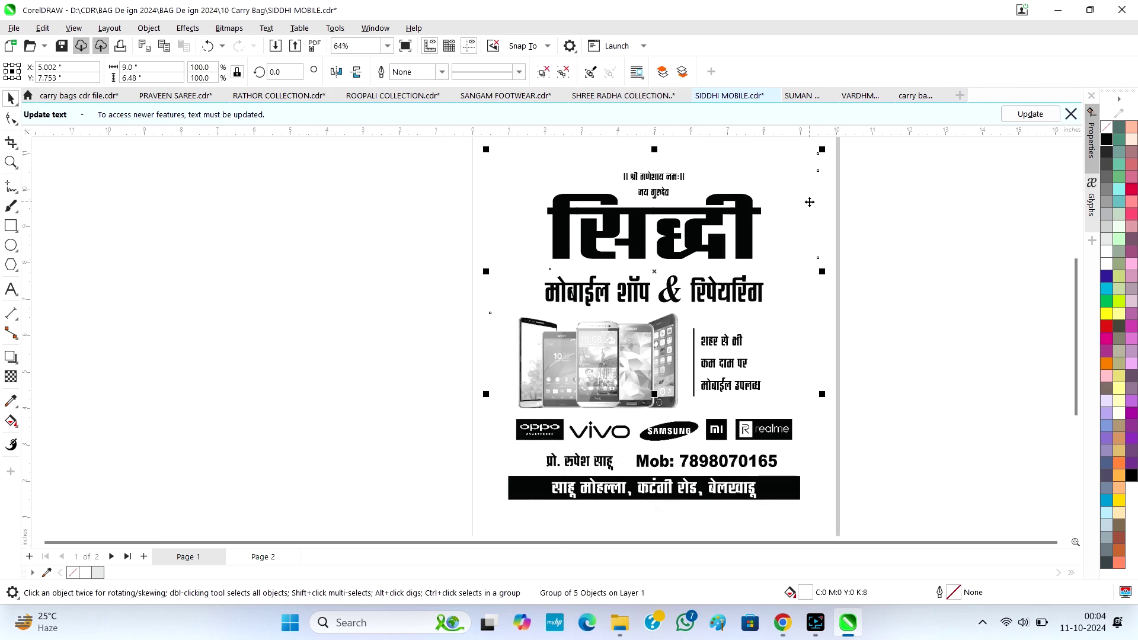
left_click(1106, 301)
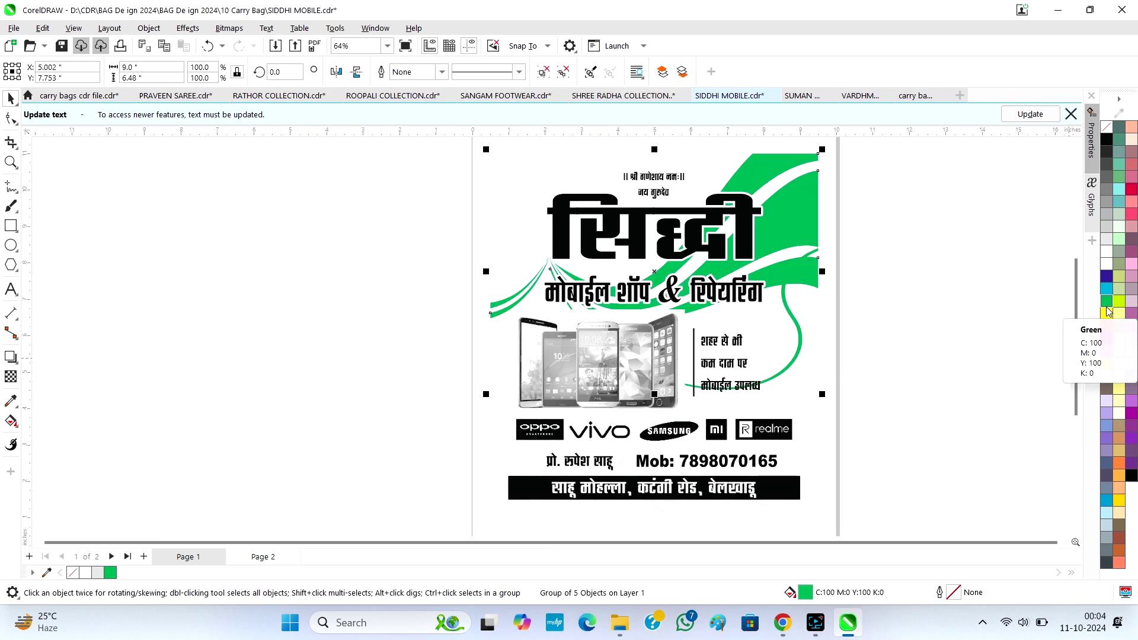
key("ctrl+z")
left_click(873, 374)
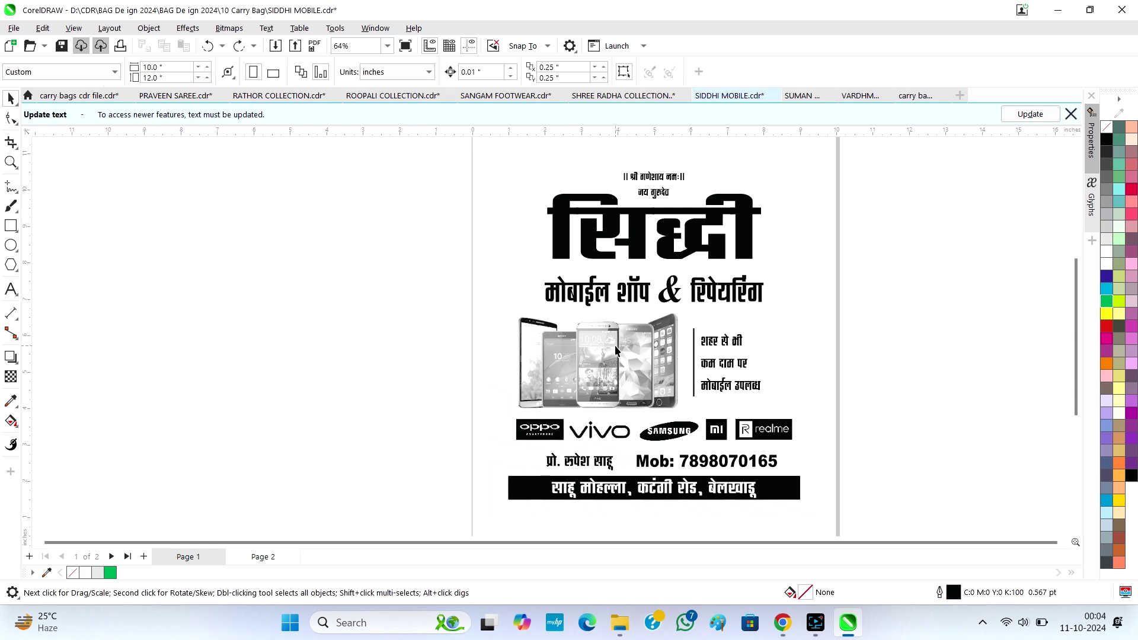
- Switch to the SUMAN GENERAL STORE.cdr document
scroll(610, 342, "down", 1)
scroll(652, 259, "up", 1)
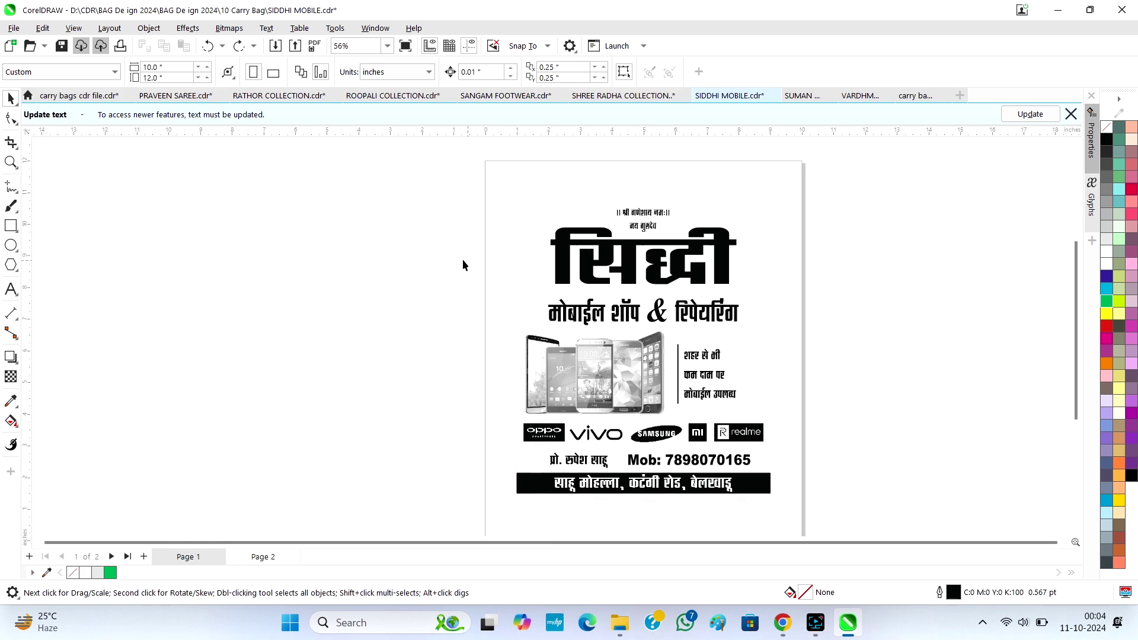
left_click(800, 96)
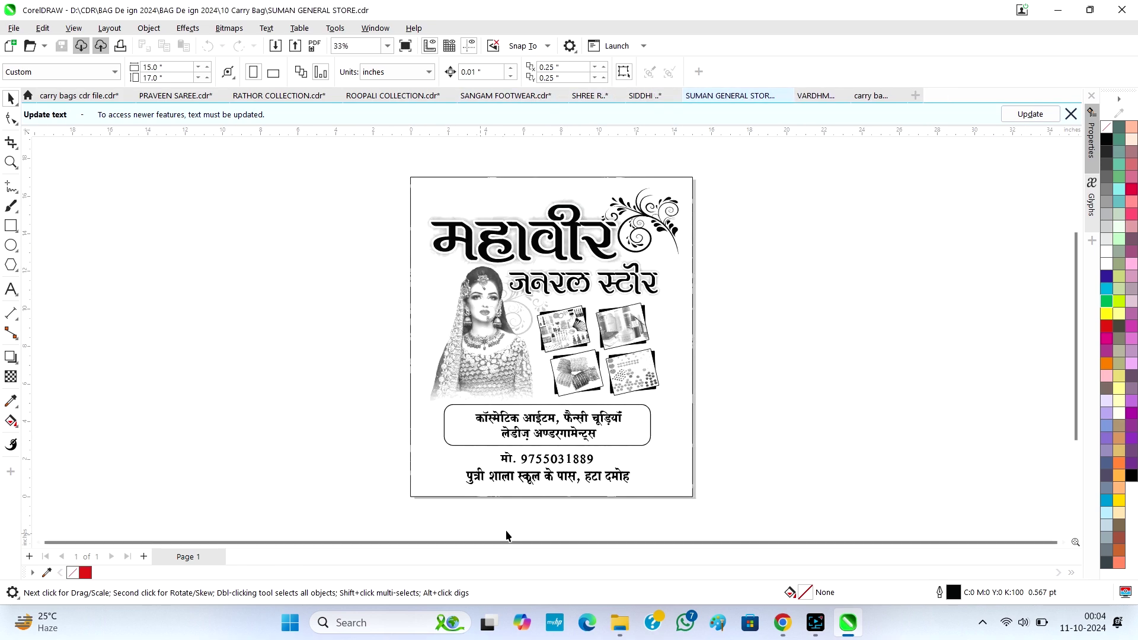
- Ungroup the bag design and centre the mobile number and address lines horizontally with the background
scroll(522, 495, "up", 1)
left_click(540, 481)
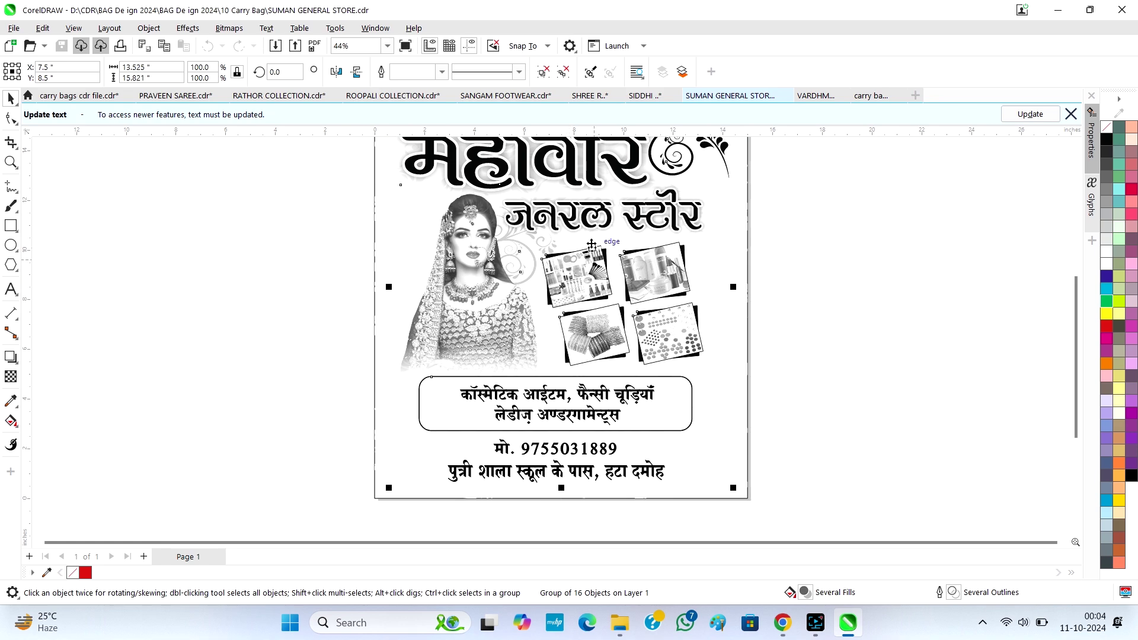
left_click(544, 71)
left_click_drag(809, 519, 556, 473)
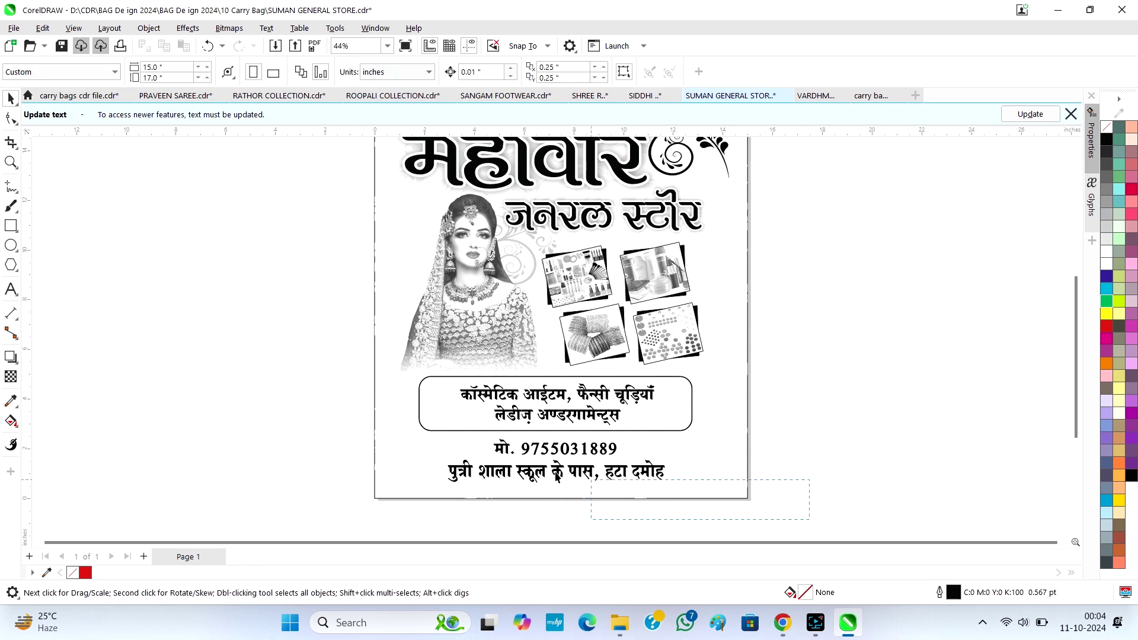
left_click_drag(387, 429, 388, 428)
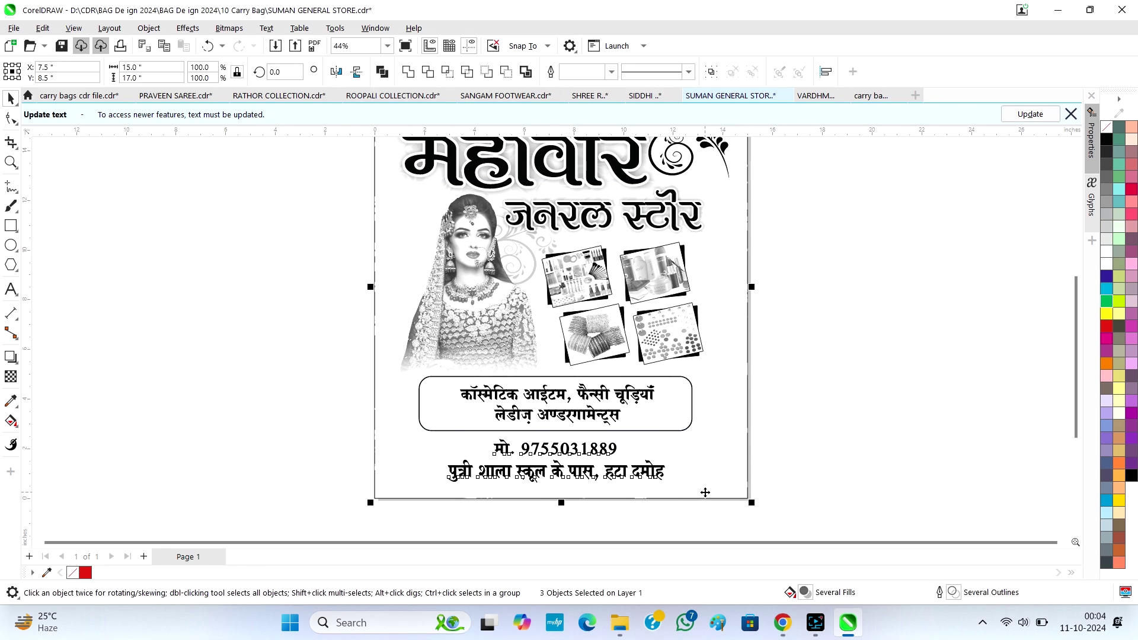
left_click(849, 472)
- Enlarge the two-line product text to about 74 pt and stretch its rounded frame to about 2.5 inches high
left_click(607, 395)
scroll(604, 409, "up", 3)
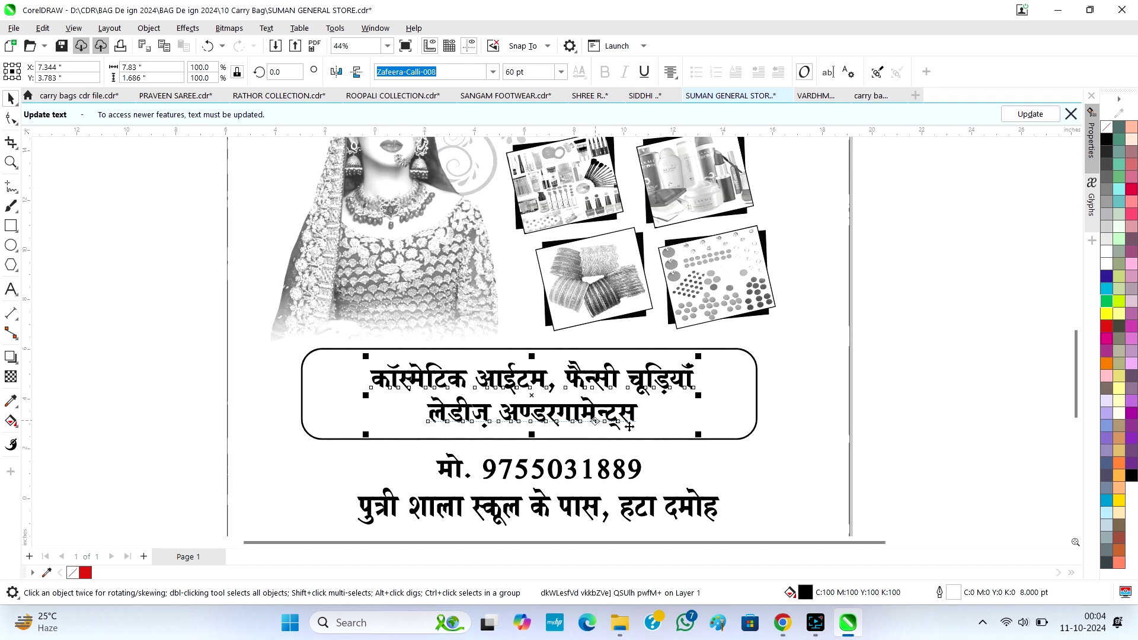
left_click_drag(723, 438, 773, 454)
left_click(773, 415)
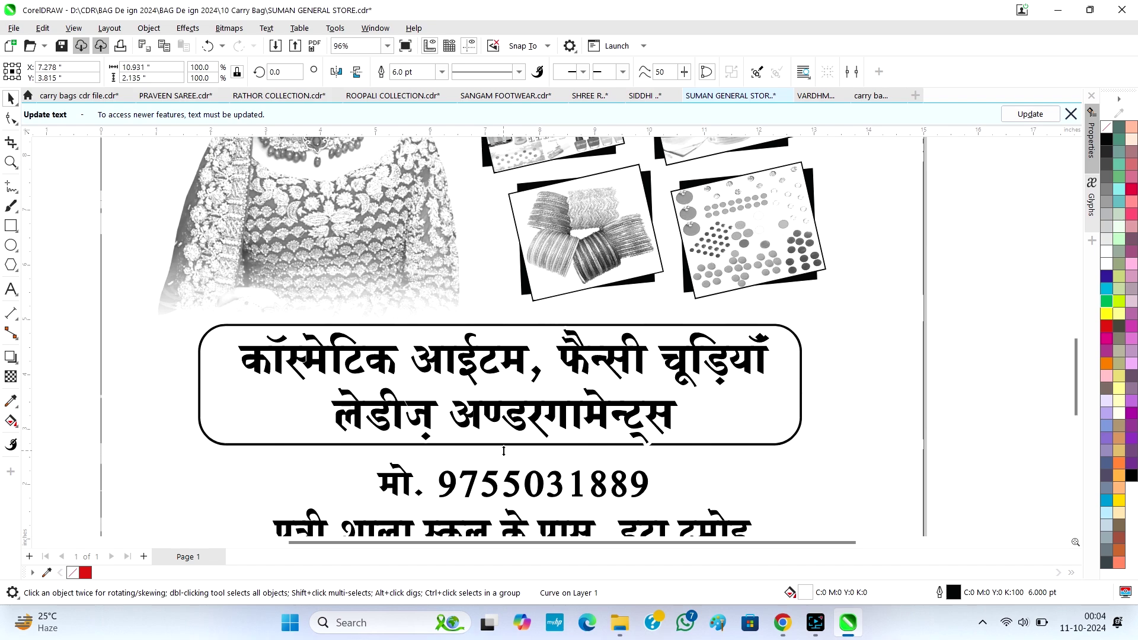
left_click_drag(500, 448, 502, 464)
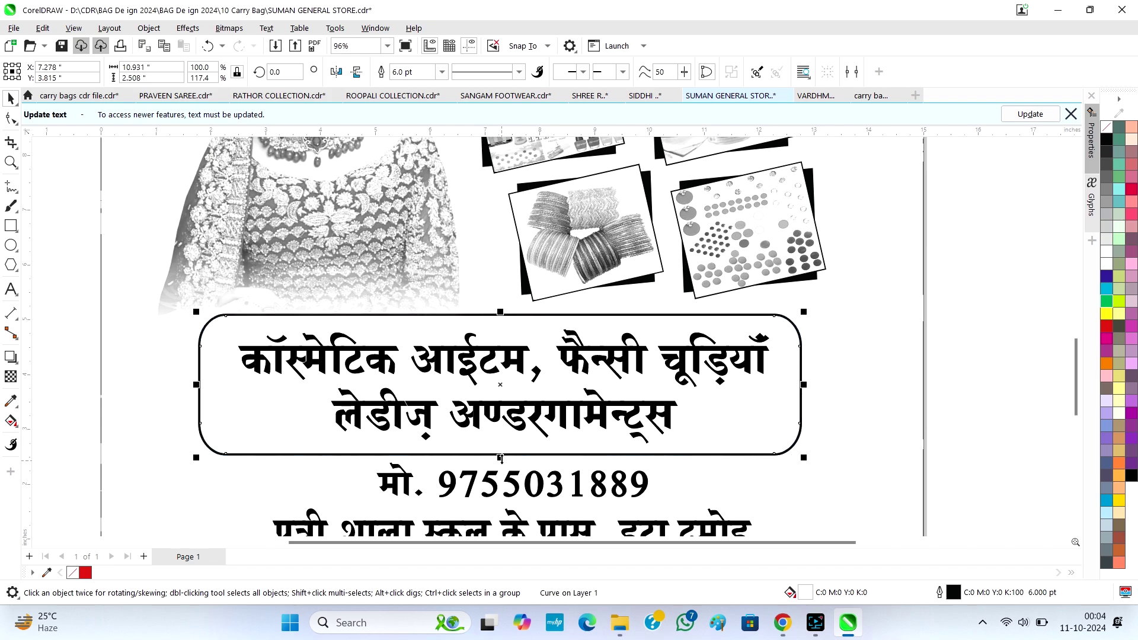
scroll(502, 464, "down", 2)
scroll(578, 427, "down", 1)
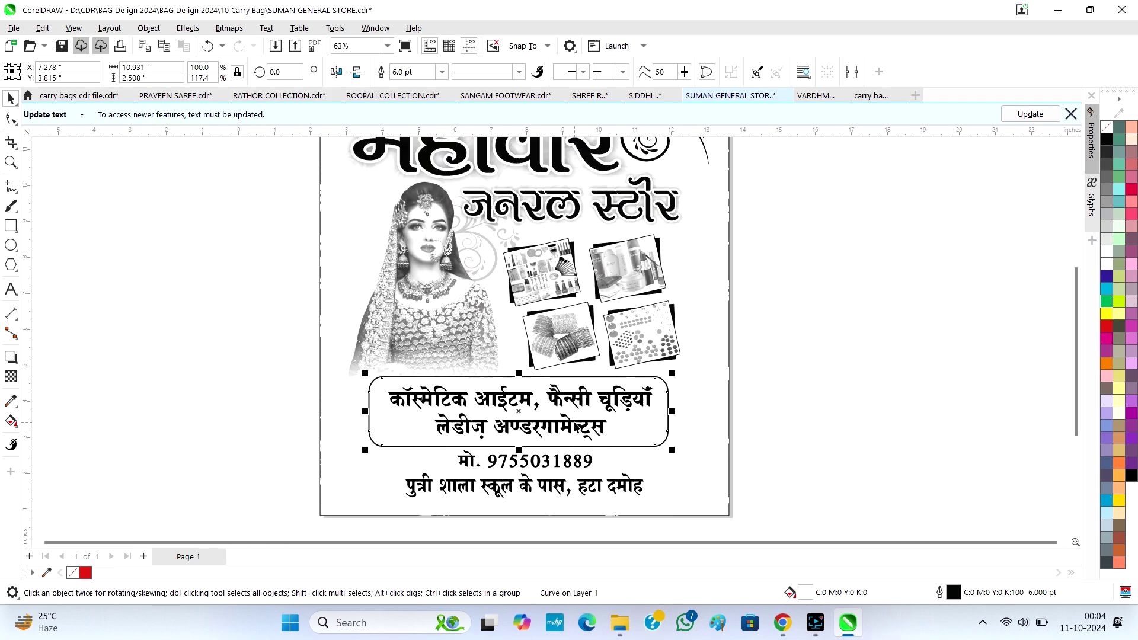
- Examine the bride image up close, move it left to show it is separate, and undo the move
scroll(466, 268, "up", 6)
scroll(460, 281, "up", 3)
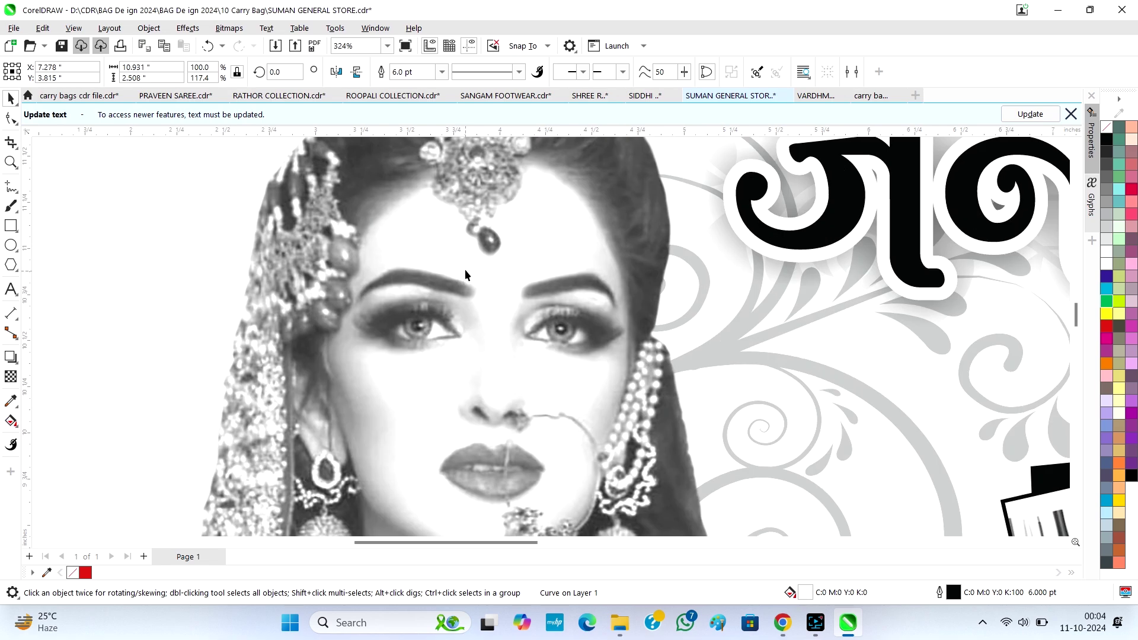
scroll(465, 271, "down", 7)
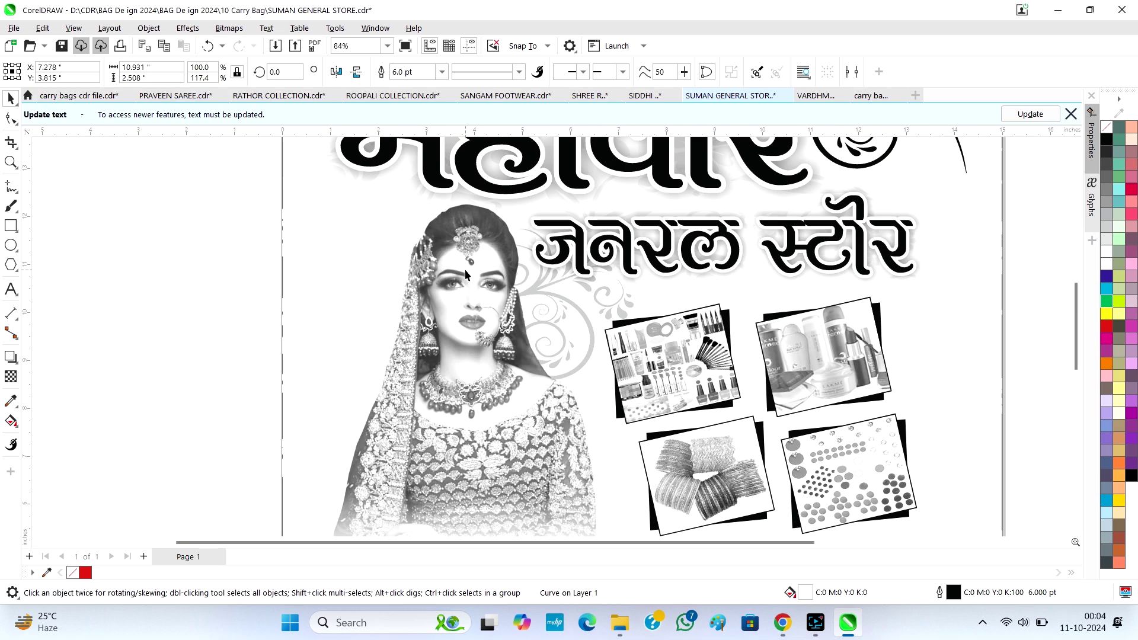
left_click(473, 270)
left_click_drag(472, 271, 299, 268)
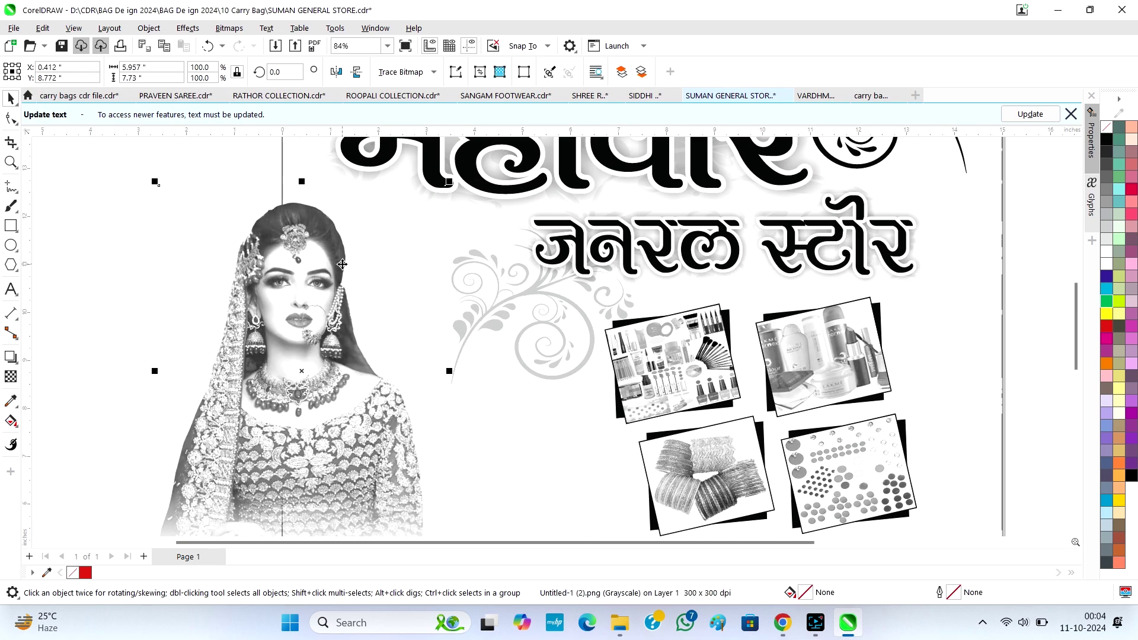
scroll(342, 264, "down", 2)
scroll(597, 354, "up", 3)
- Move the makeup collage group to the left to show it is separate, and undo the move
left_click(596, 354)
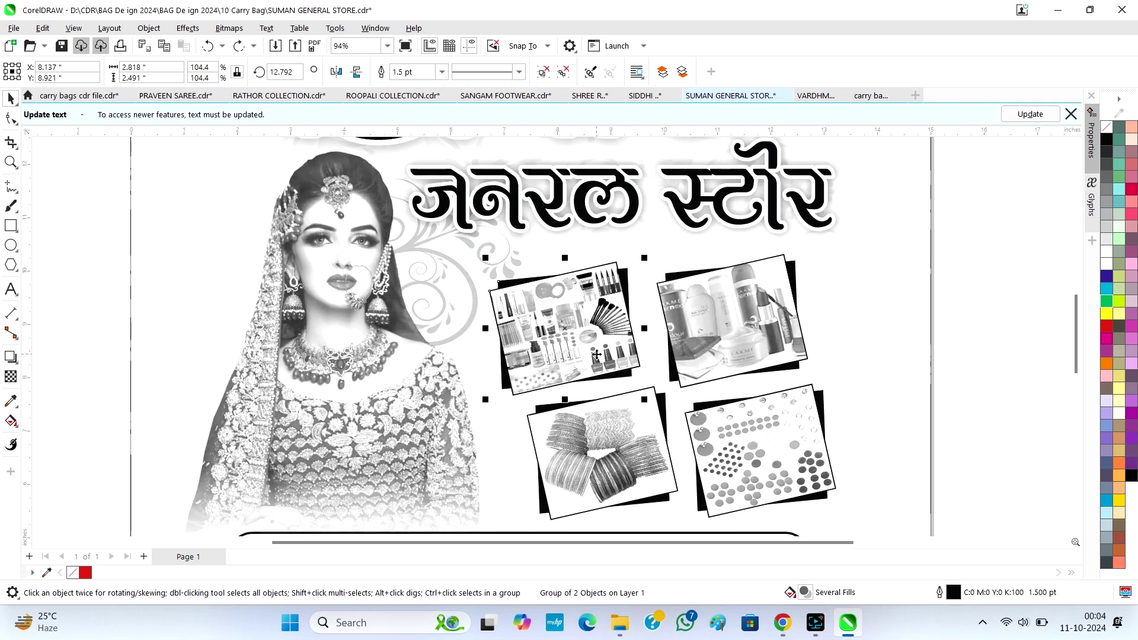
scroll(597, 354, "up", 4)
left_click_drag(597, 355, 488, 362)
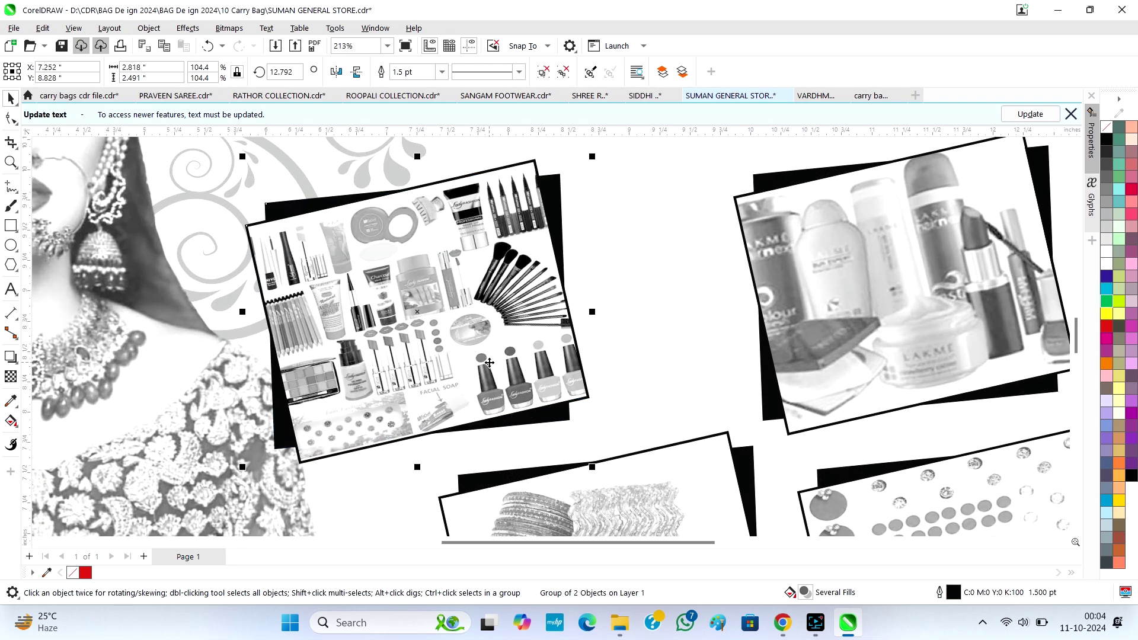
key("ctrl+z")
- Ungroup the makeup collage, move its framed picture off the black backing shape, and undo the move
key("ctrl+u")
left_click(354, 213)
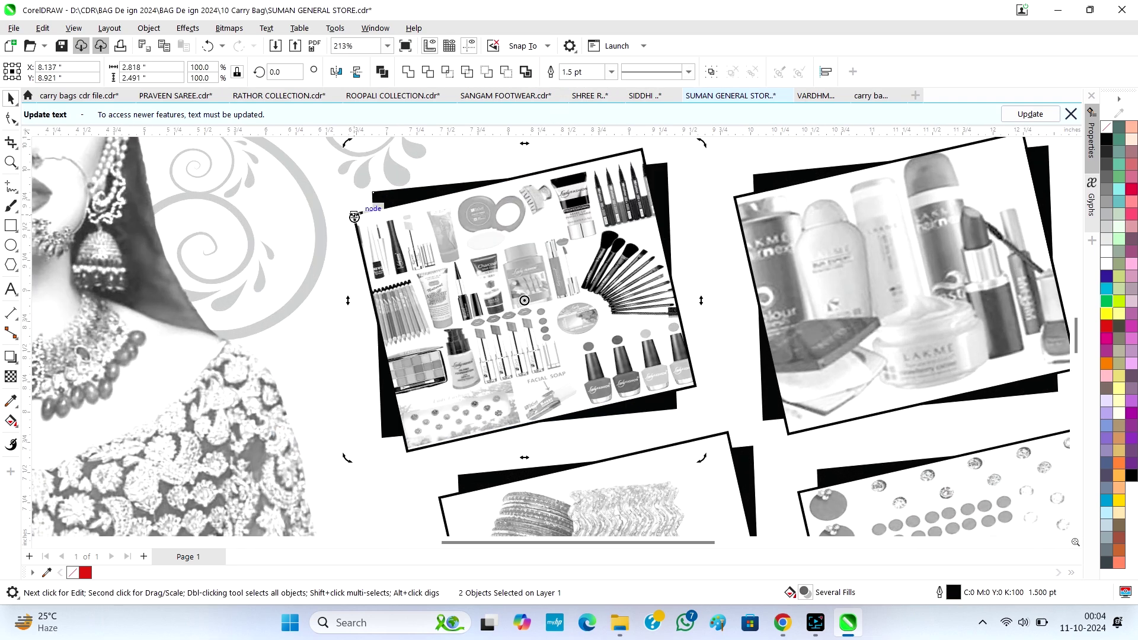
left_click(315, 219)
left_click_drag(453, 247, 238, 278)
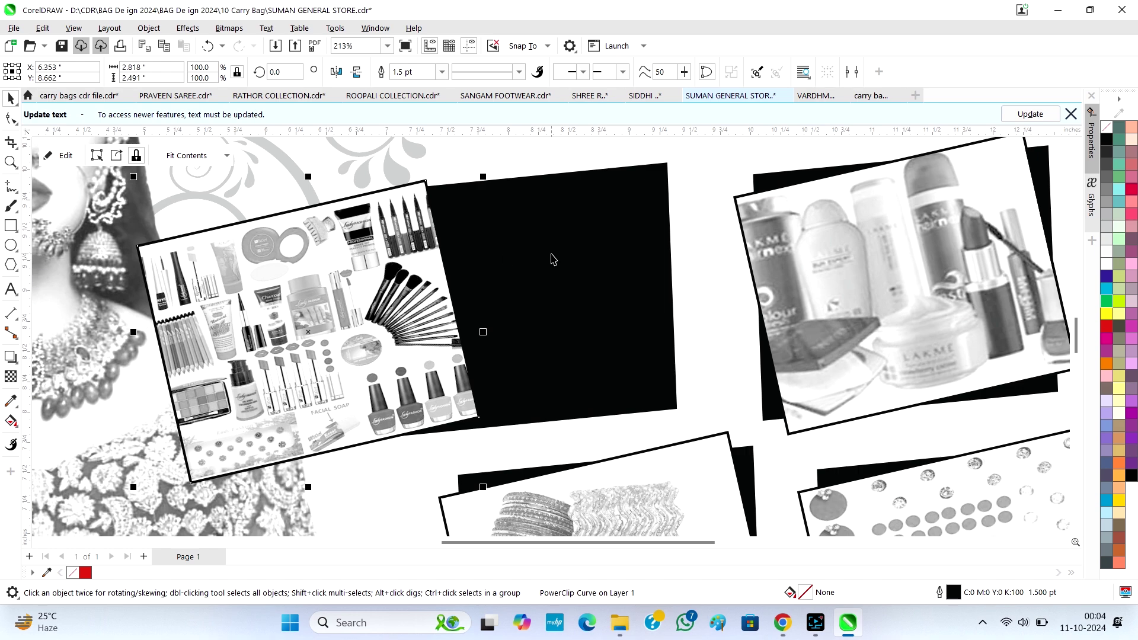
key("ctrl+z")
key("F10")
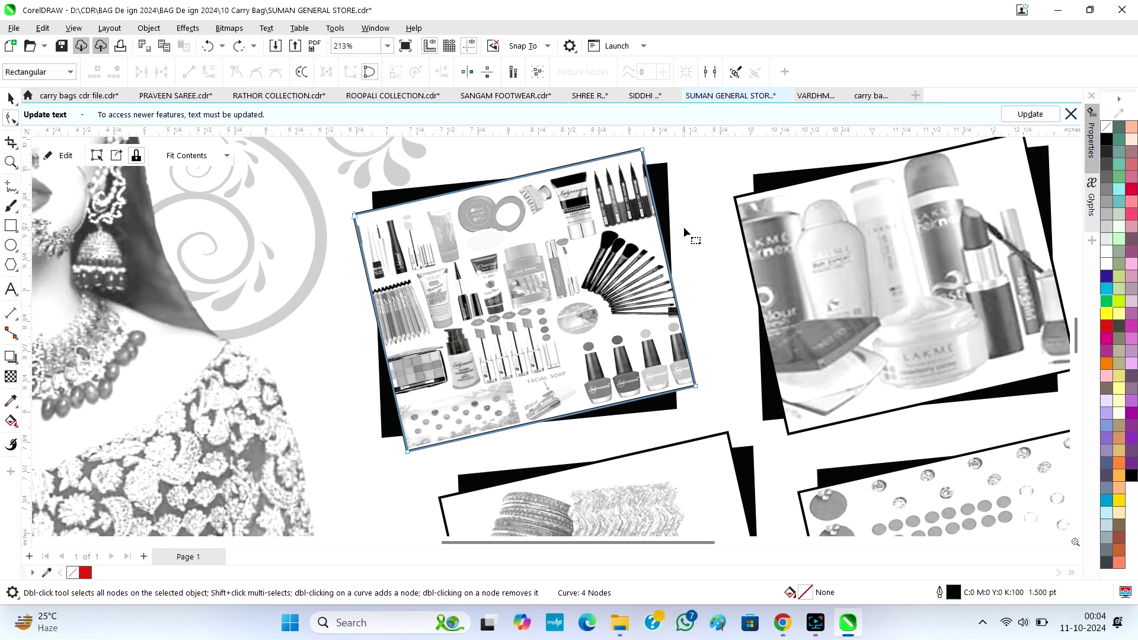
key("Escape")
key("space")
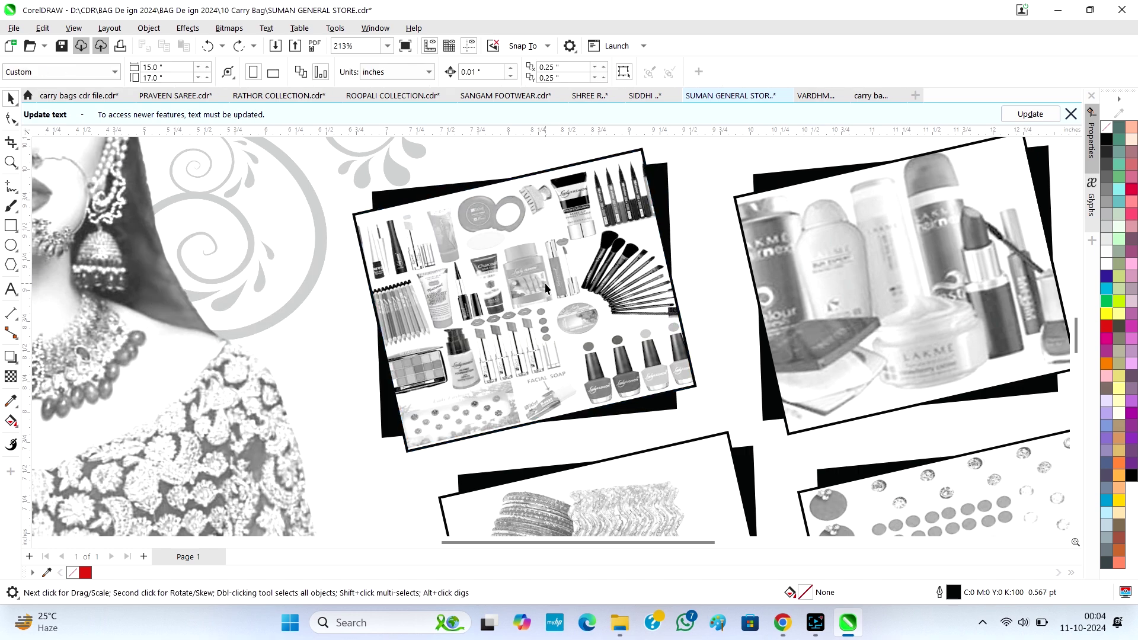
- Undo the collage ungrouping and earlier layout edits, and redo the text centring, text enlargement and frame resize
left_click(546, 289)
key("Tab")
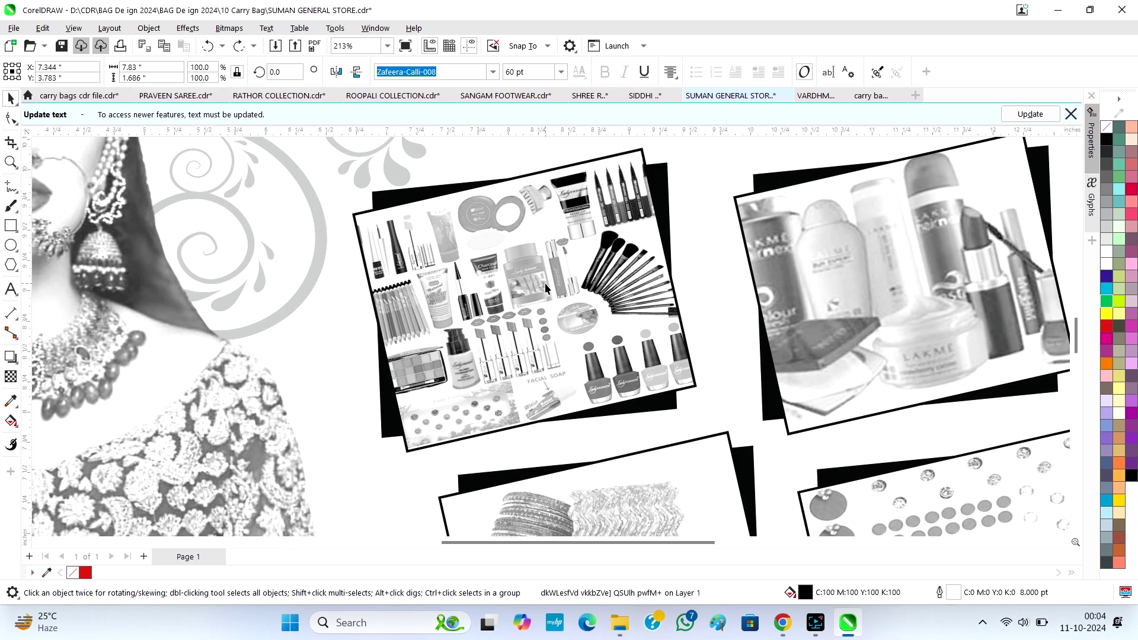
key("ctrl+a")
scroll(545, 289, "down", 4)
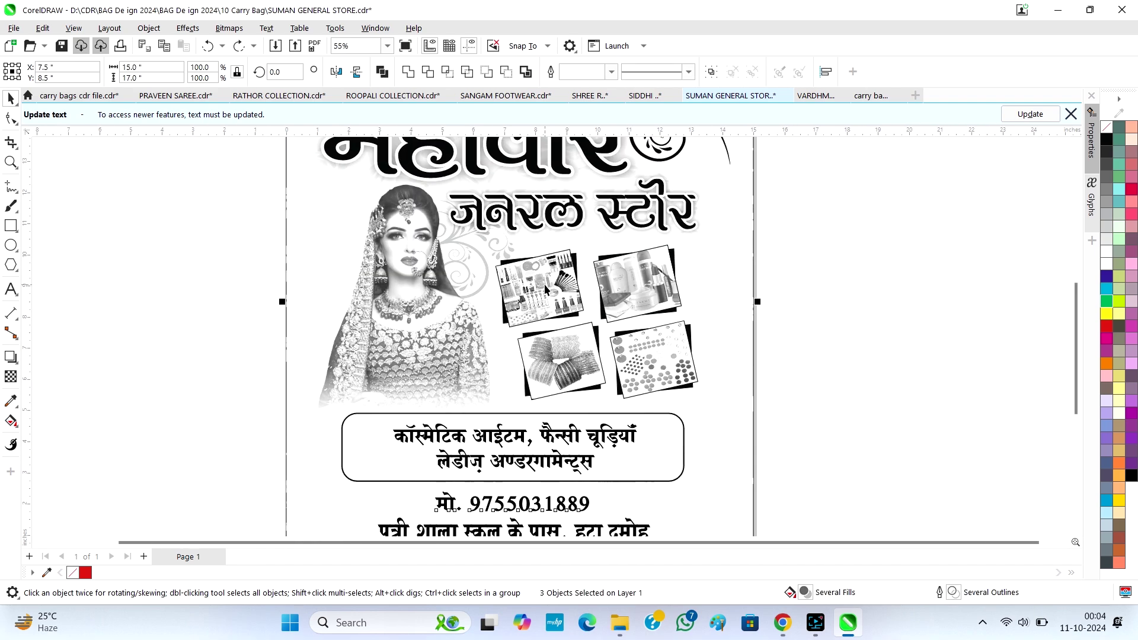
key("ctrl+shift+z")
key("ctrl+shift+z")
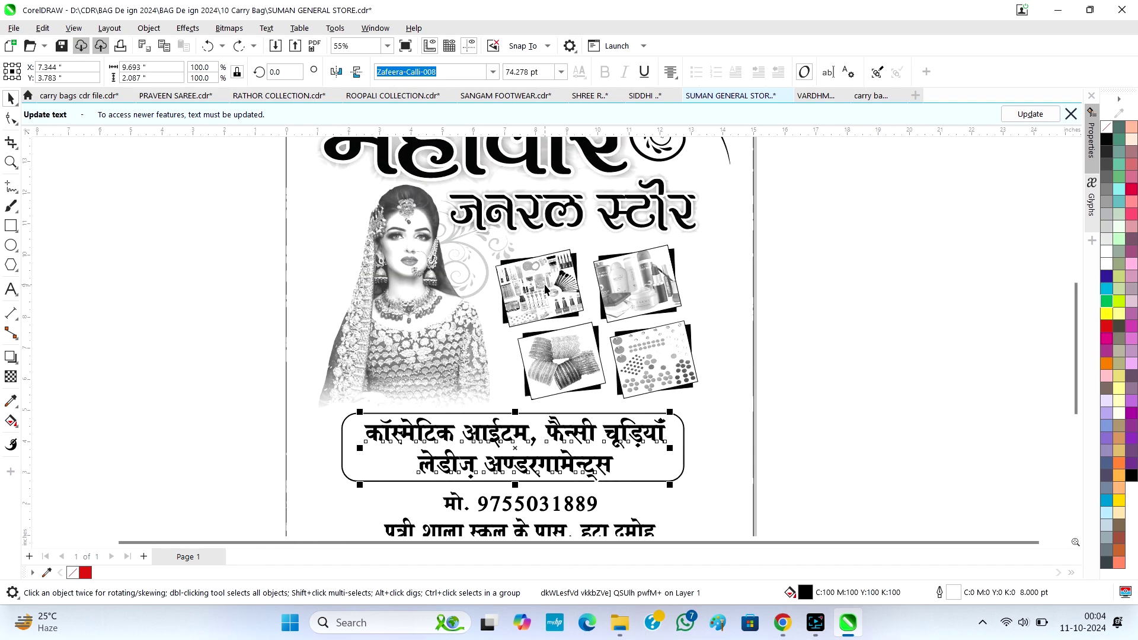
left_click(727, 361)
- Select the bangles image group and examine the bangles and bindi pictures up close
scroll(577, 361, "up", 5)
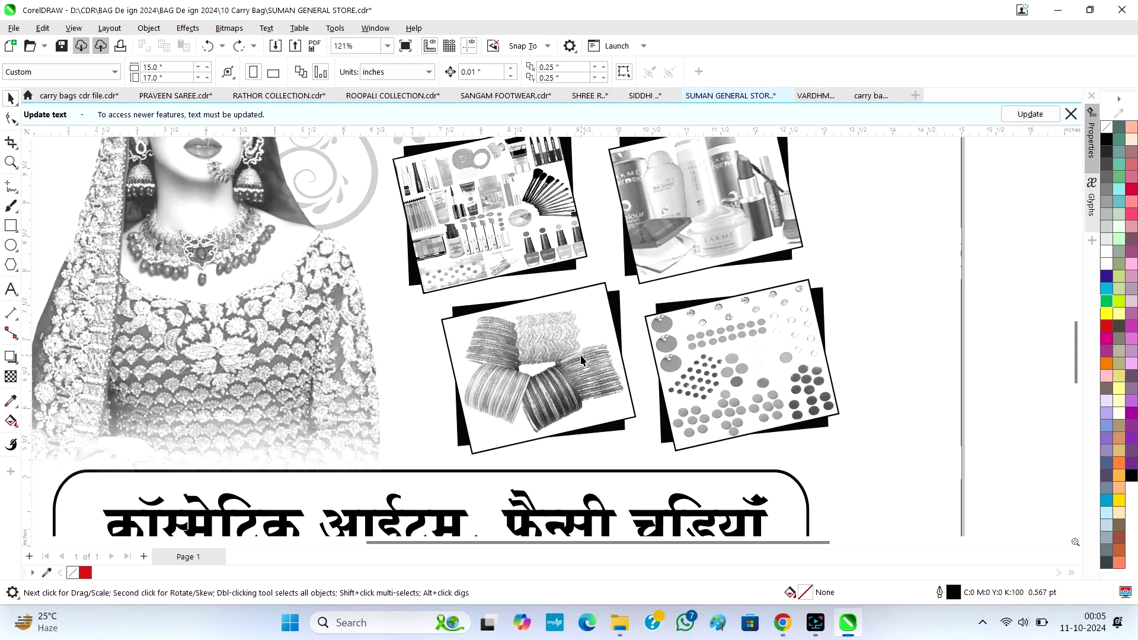
scroll(578, 360, "up", 2)
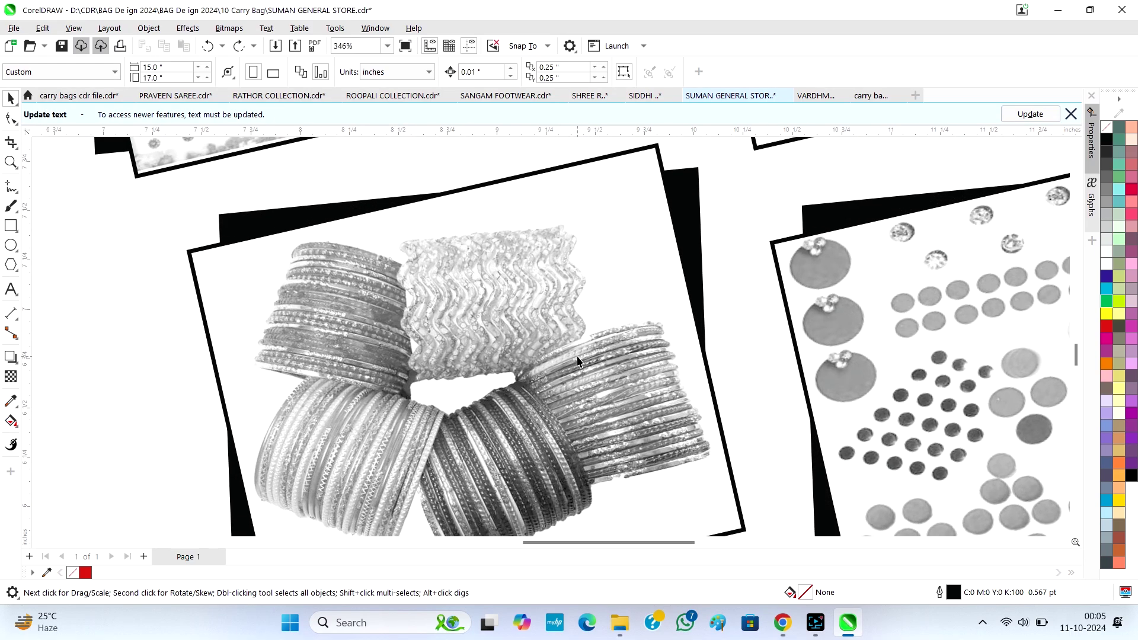
left_click(578, 360)
scroll(414, 318, "down", 3)
scroll(748, 340, "up", 1)
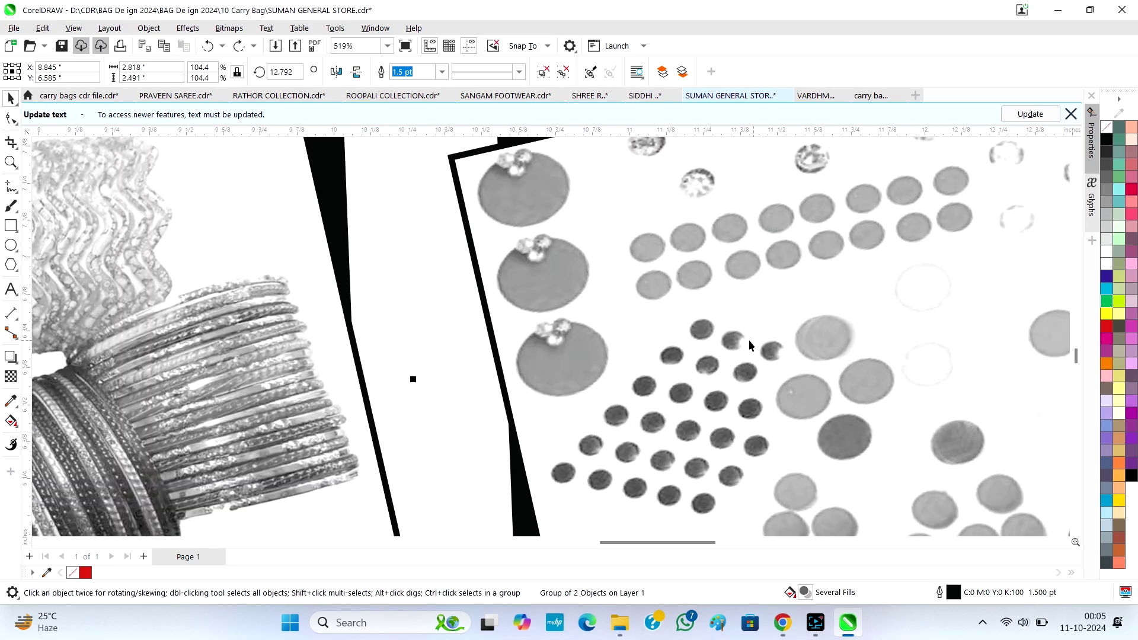
scroll(749, 339, "down", 5)
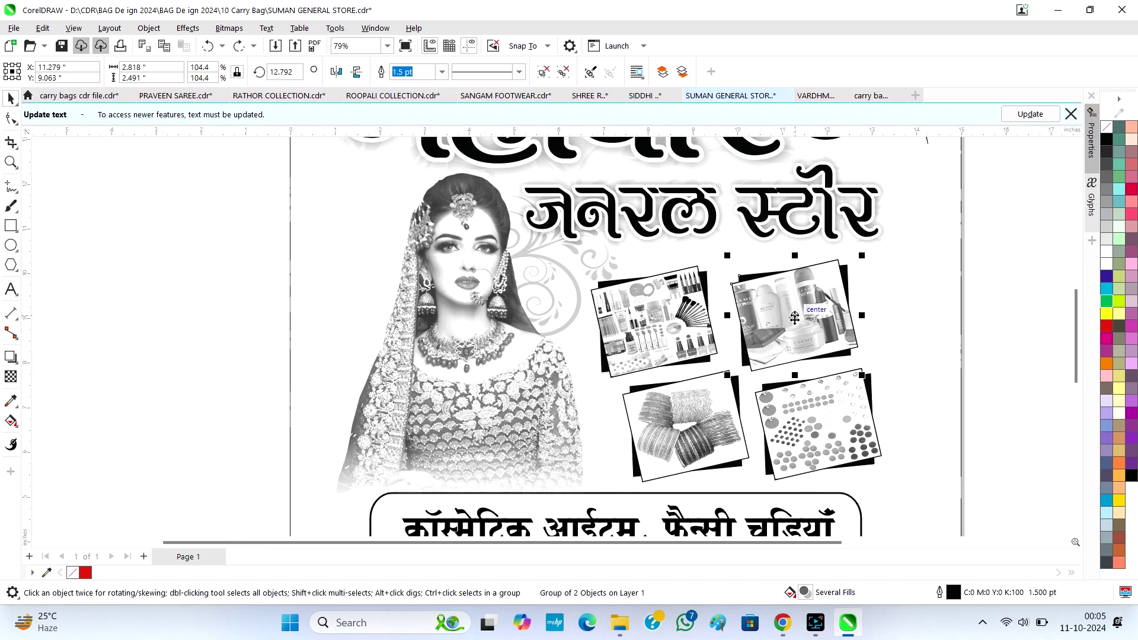
- Move the cosmetics bottles image group to show it is separate, and undo the move
left_click_drag(775, 368, 869, 375)
key("ctrl+z")
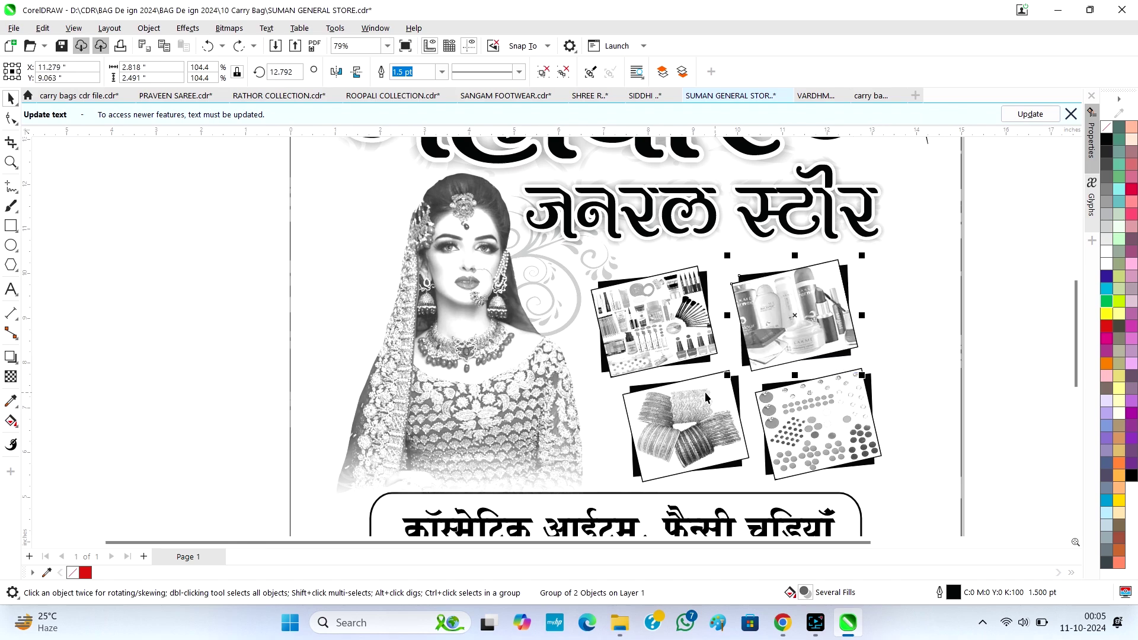
scroll(705, 391, "down", 2)
scroll(735, 303, "up", 2)
- Move the "जनरल स्टोर" subheading and the "महावीर" heading aside to show they are separate, and undo both moves
double_click(734, 302)
left_click_drag(734, 303, 499, 299)
key("ctrl+space")
double_click(522, 212)
left_click_drag(474, 212, 804, 217)
key("ctrl+space")
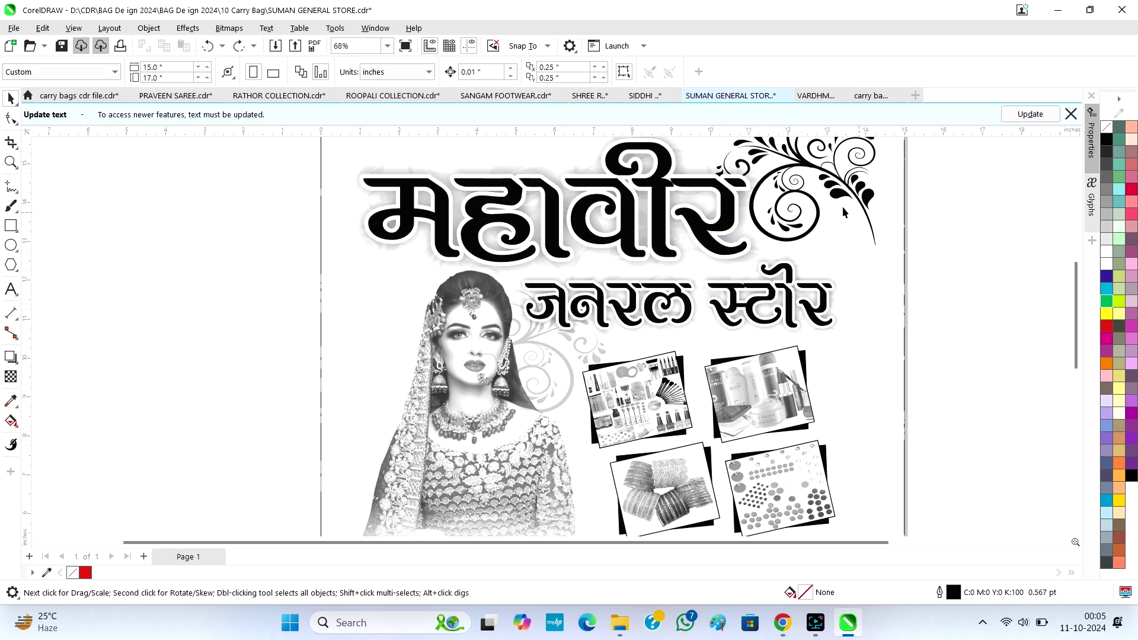
- Move the black floral ornament closer to the page's upper-right corner, to about X 12.54 and Y 15.05 inches, and deselect it
left_click(841, 204)
scroll(841, 205, "down", 2)
scroll(769, 171, "up", 2)
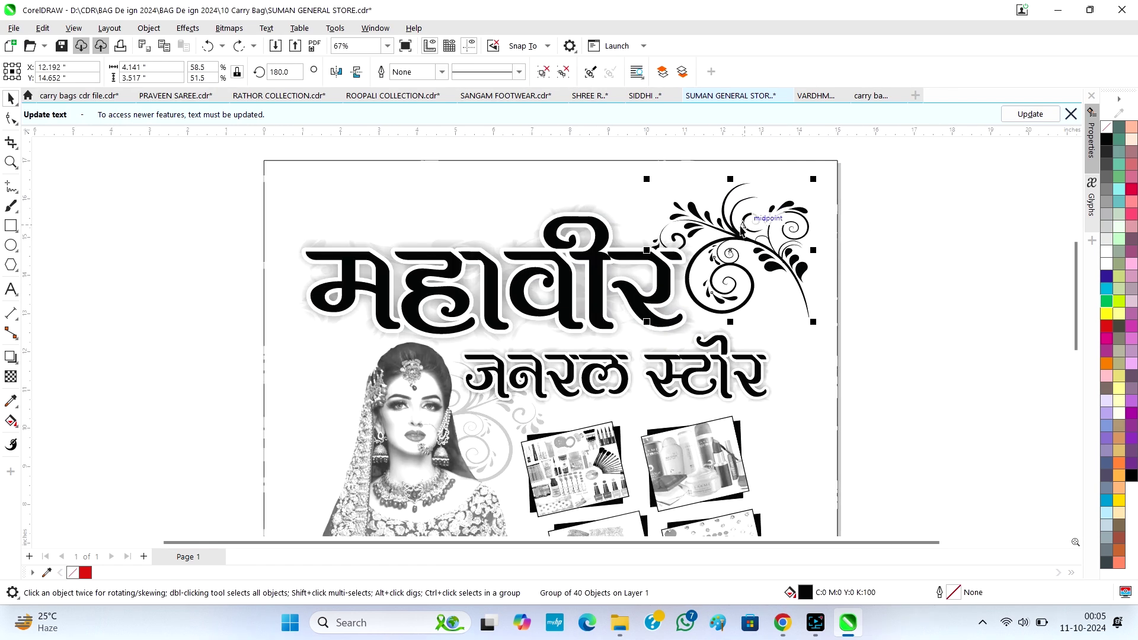
left_click_drag(739, 249, 749, 225)
scroll(750, 225, "down", 3)
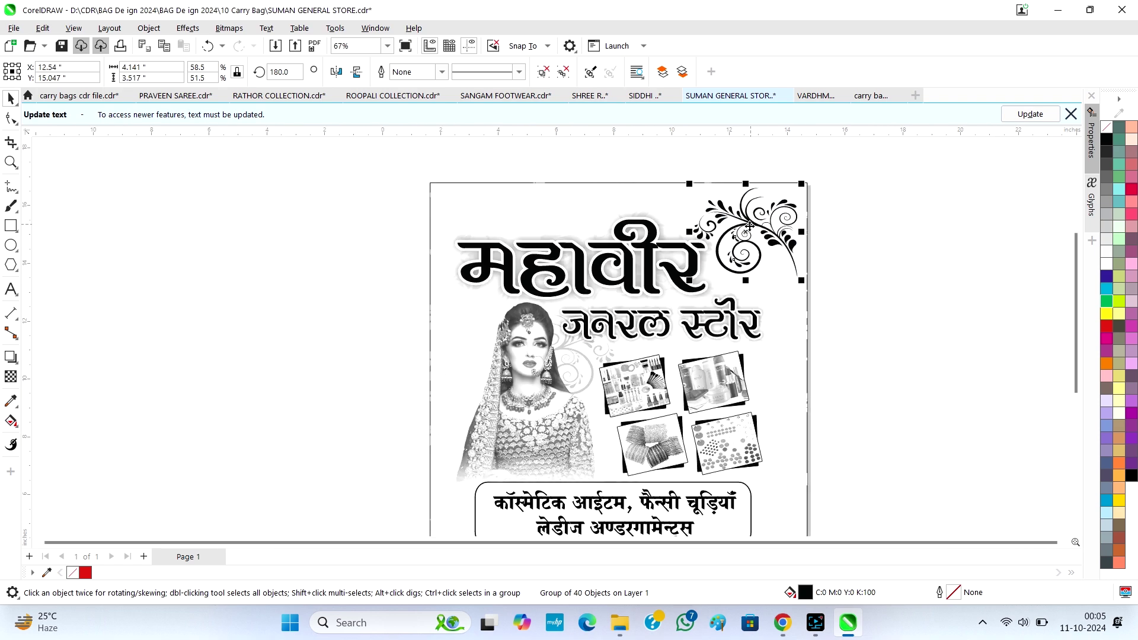
scroll(750, 226, "up", 1)
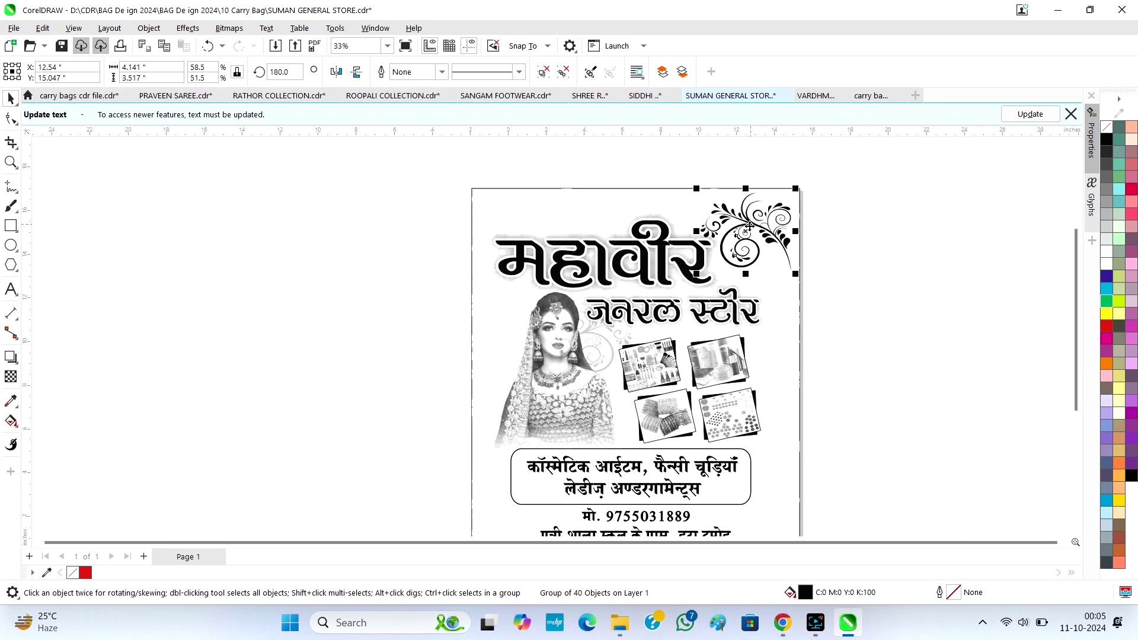
left_click(873, 247)
- Move the background group off the page to the right to show it is separate, undo the move, and deselect it
left_click(786, 314)
left_click_drag(784, 309, 974, 307)
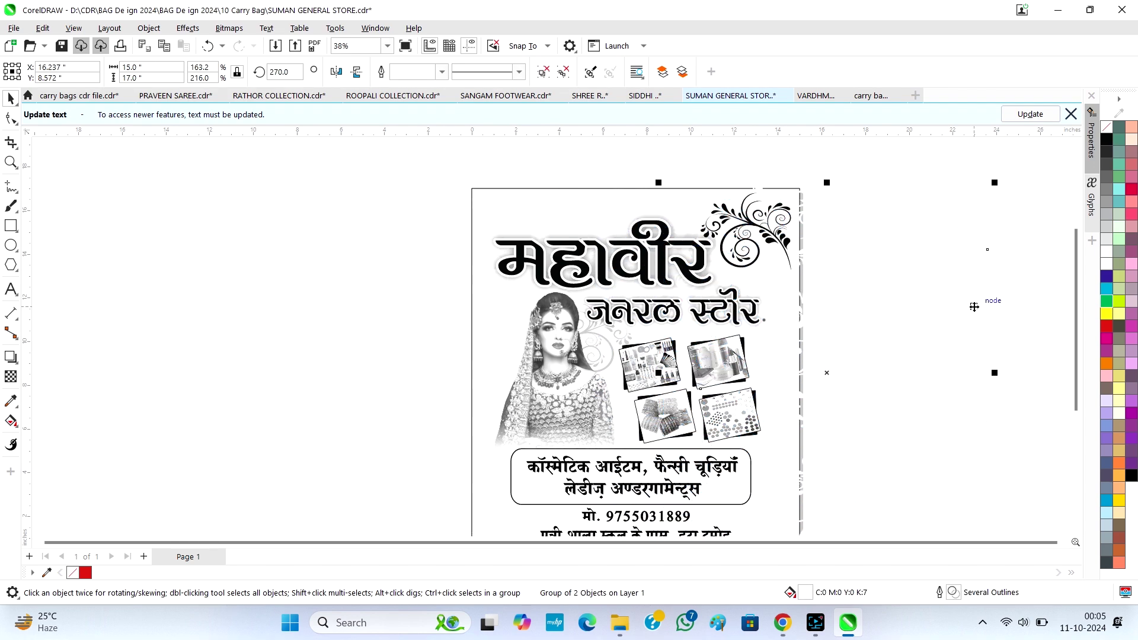
key("ctrl+z")
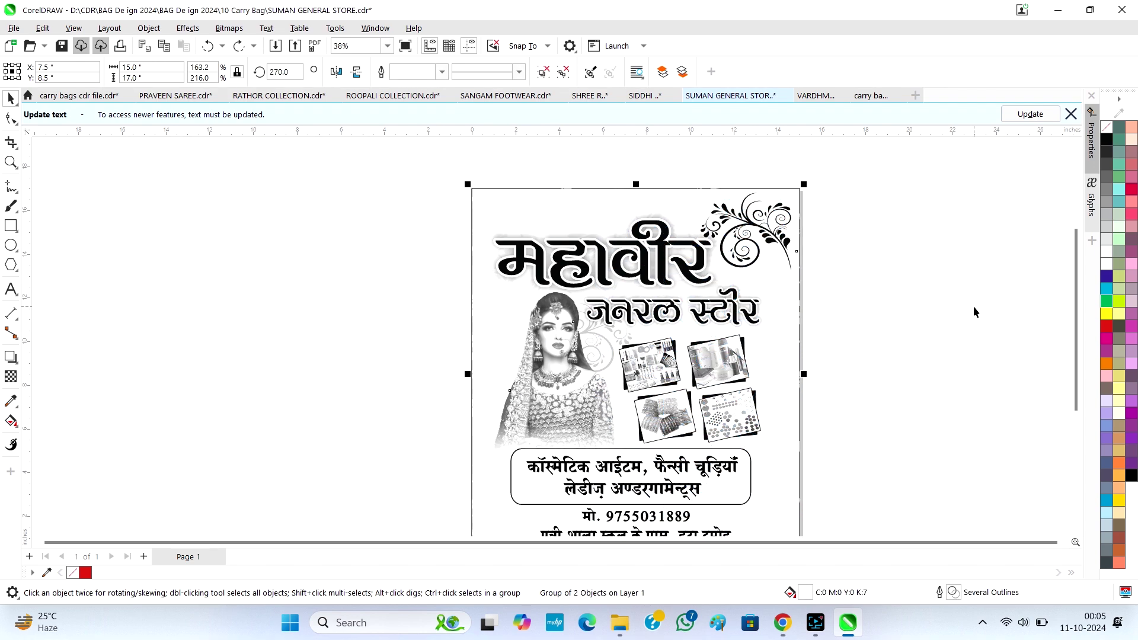
left_click(973, 305)
scroll(576, 248, "down", 4)
scroll(581, 307, "up", 3)
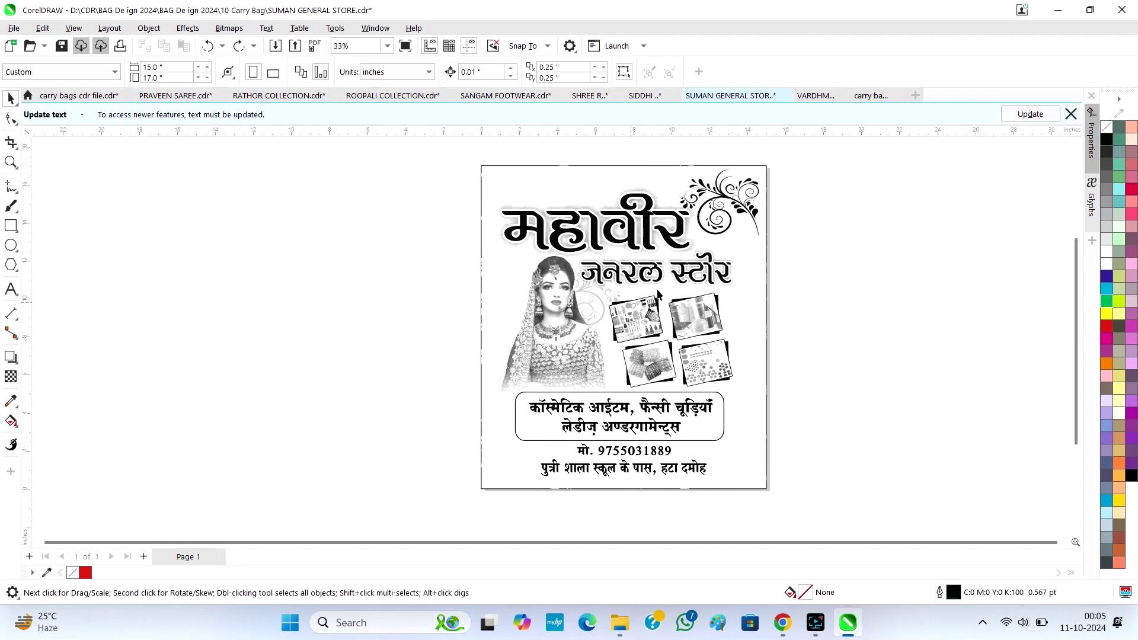
- Switch to the VARDHMAAN VASTRA & MOBILE.cdr document, move the upper "वर्धमान" heading to the right, and undo the move
left_click(815, 95)
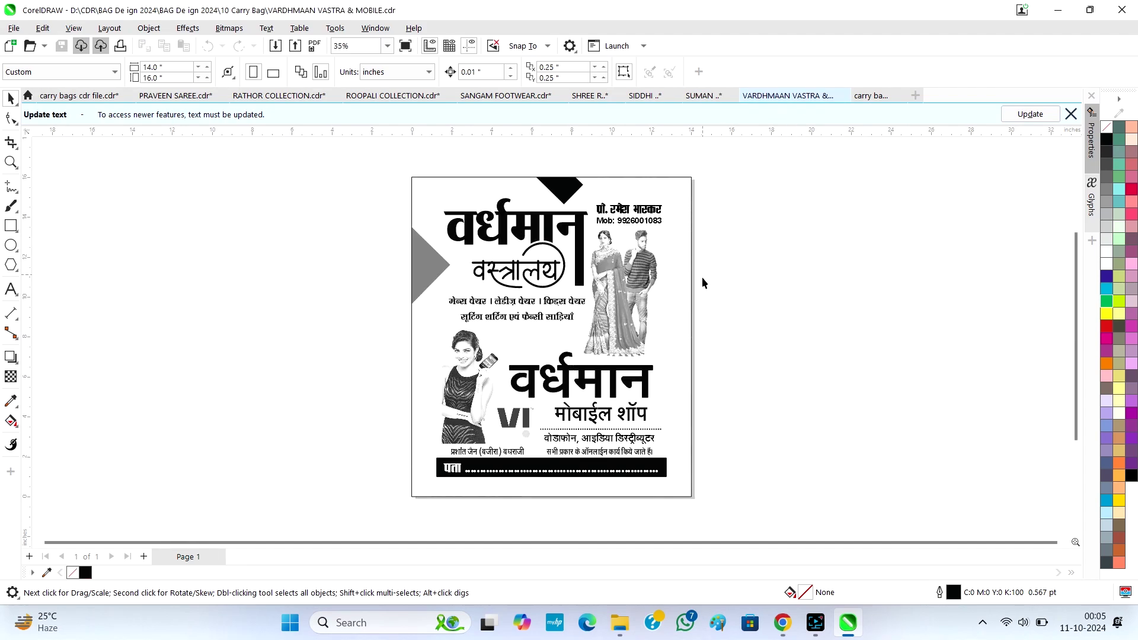
scroll(547, 216, "up", 2)
left_click(548, 216)
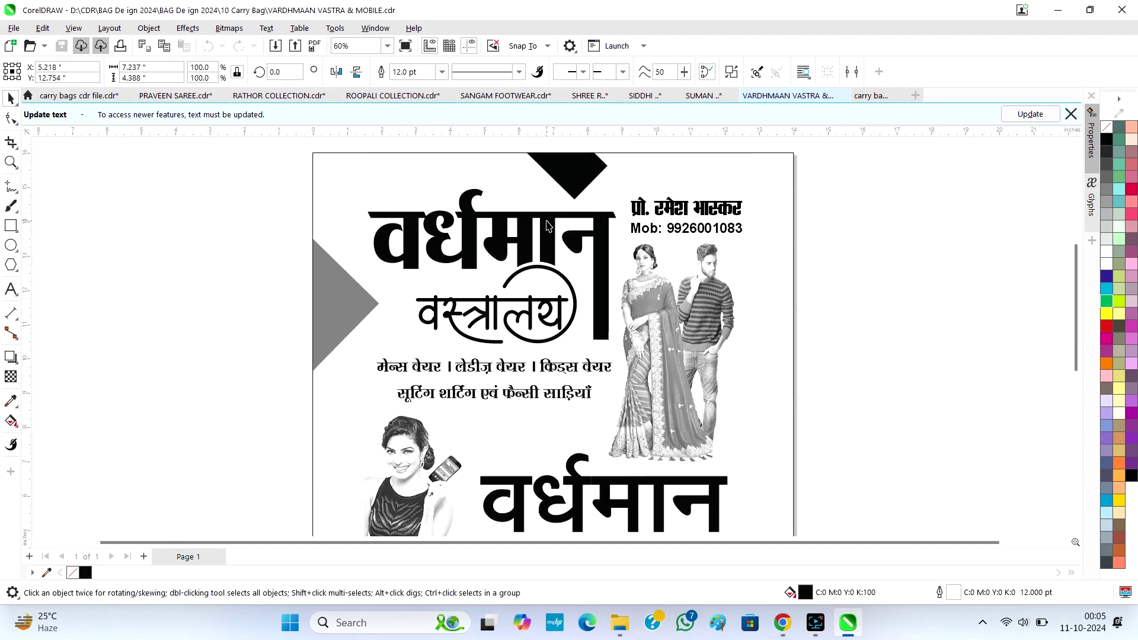
left_click_drag(547, 221, 802, 248)
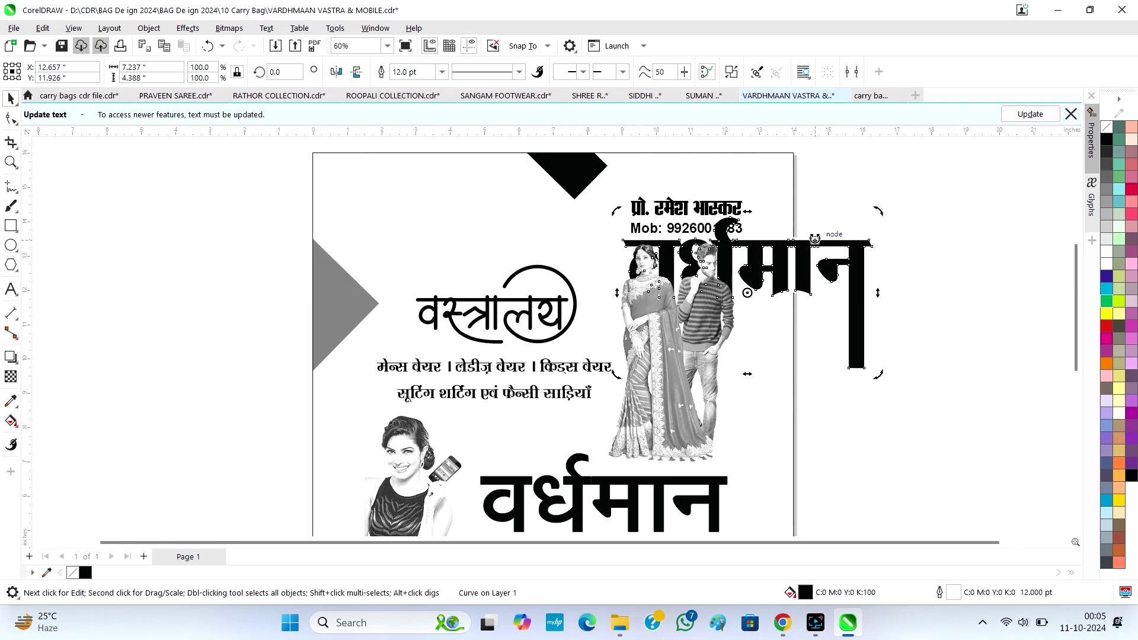
key("ctrl+z")
- Select the "वस्त्रालय" subheading and the proprietor's name line in turn to show they are separate objects, and deselect them
left_click(548, 304)
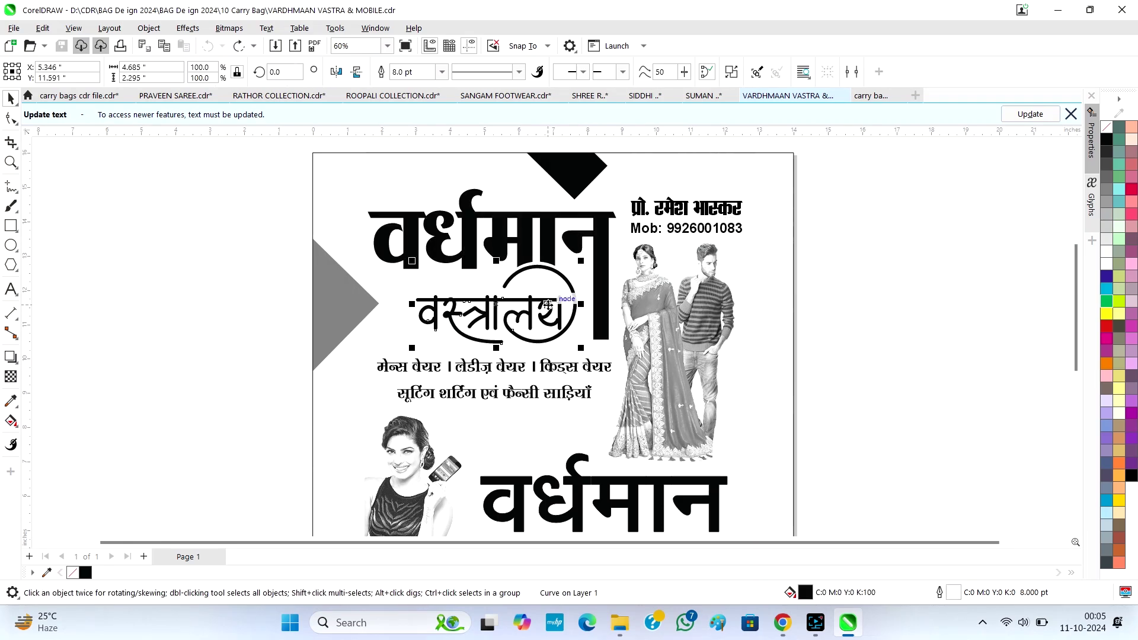
double_click(665, 198)
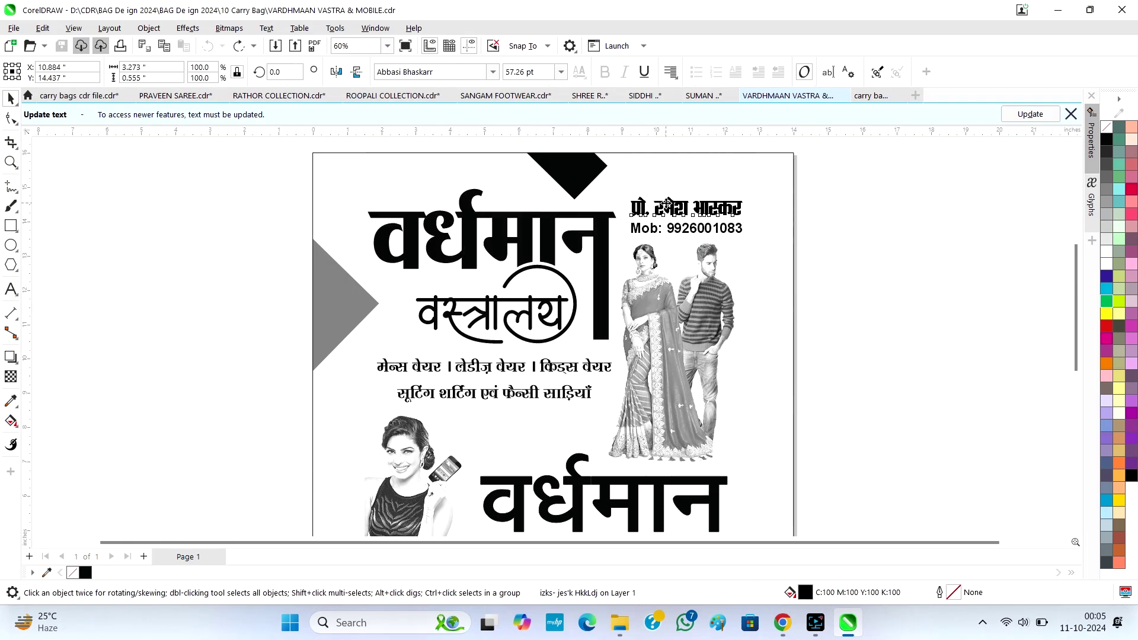
left_click(858, 216)
key("space")
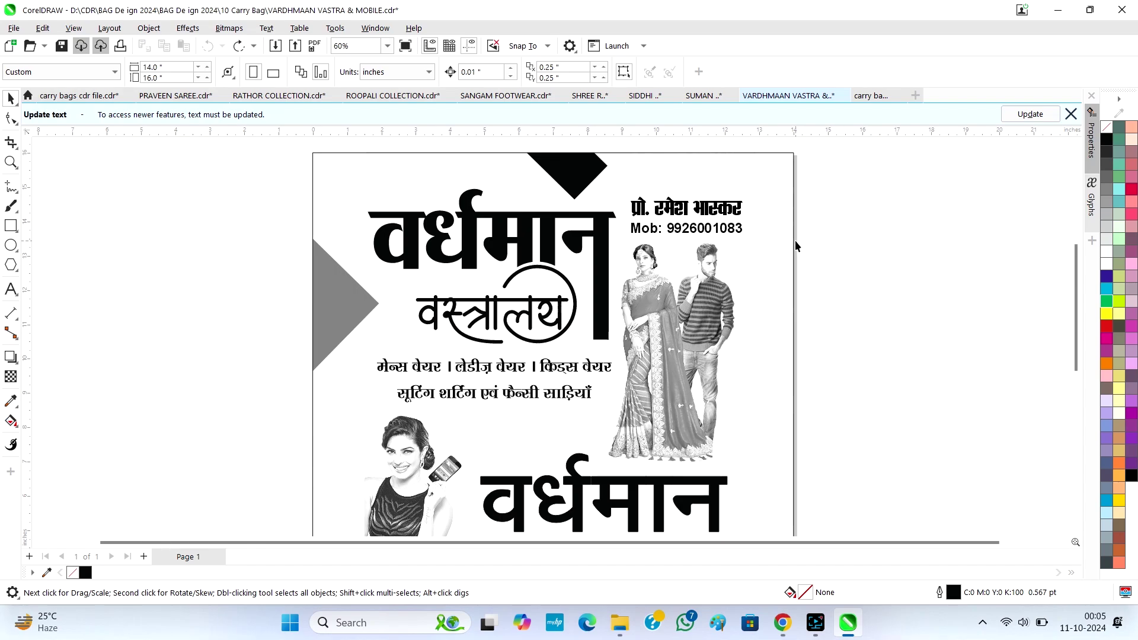
- Select the page-sized PowerClip frame and the invisible inner curve in turn, examining the whole bag layout up close
scroll(406, 260, "down", 1)
left_click(349, 282)
scroll(477, 233, "down", 2)
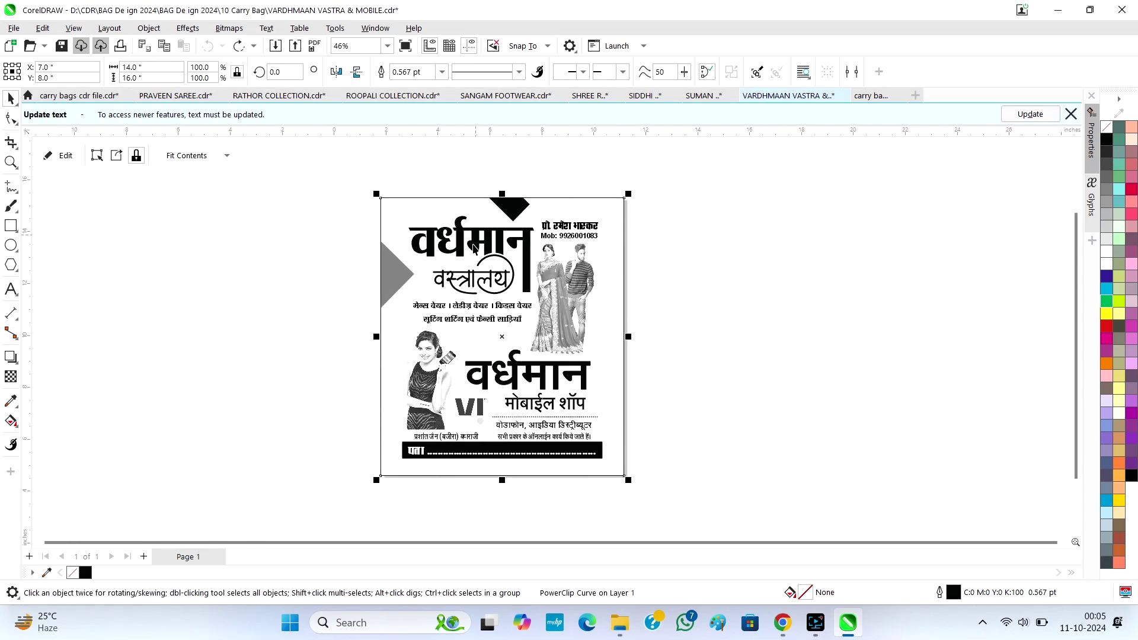
scroll(460, 371, "up", 3)
scroll(421, 338, "up", 1)
scroll(438, 338, "down", 3)
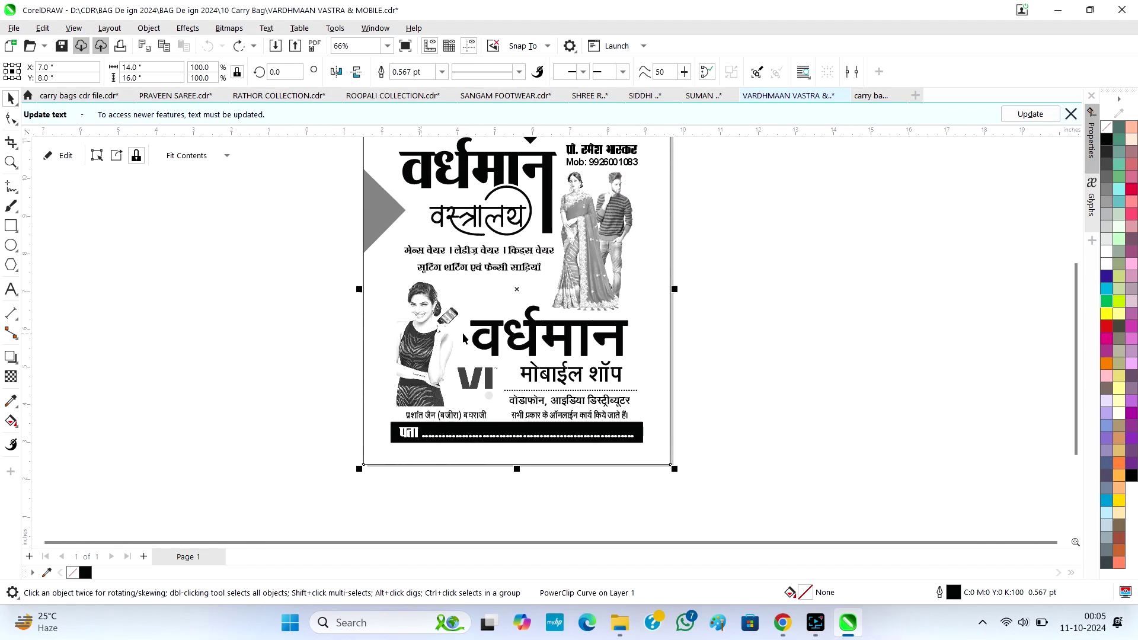
right_click(434, 191)
left_click(468, 243)
scroll(468, 243, "up", 3)
key("ctrl+z")
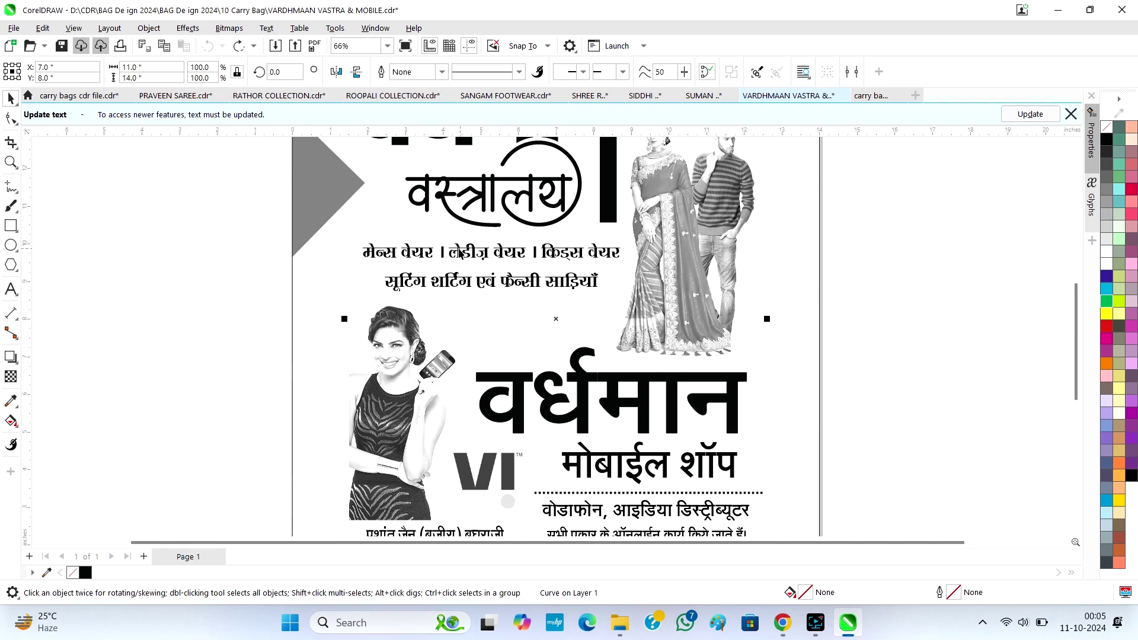
scroll(462, 254, "up", 2)
scroll(545, 320, "down", 1)
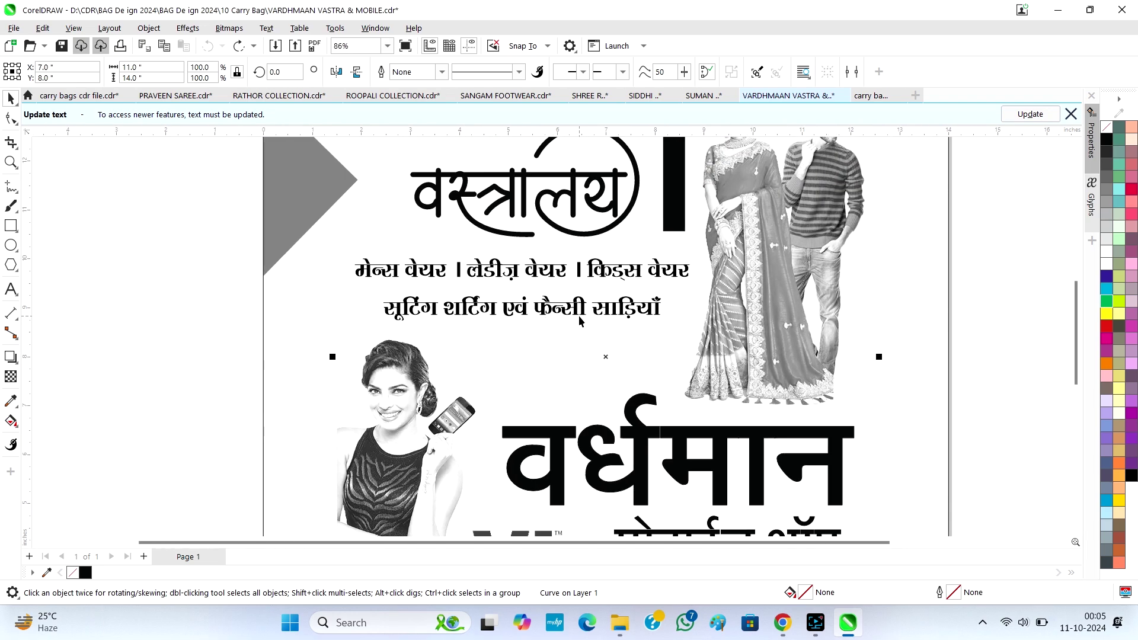
scroll(587, 320, "down", 2)
- Highlight the characters of the lower "वर्धमान" heading to show that its text is editable
left_click(615, 411)
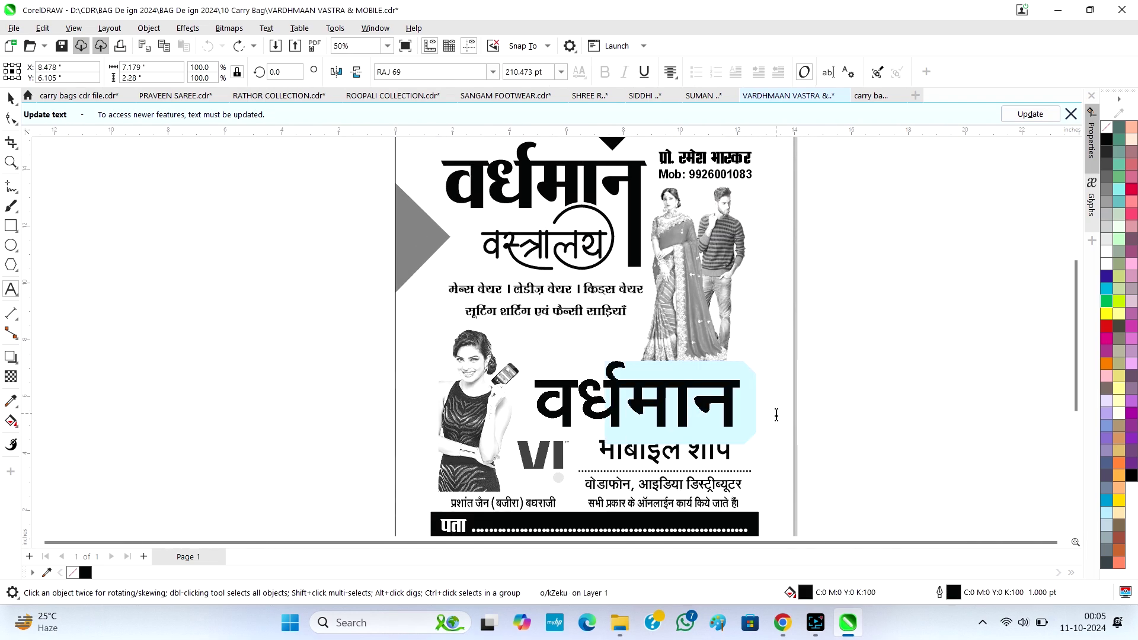
scroll(733, 418, "down", 1)
scroll(764, 196, "up", 4)
- Open the page frame's PowerClip contents for editing, move the pale ornament group away from the grey shape, and undo the move
double_click(767, 167)
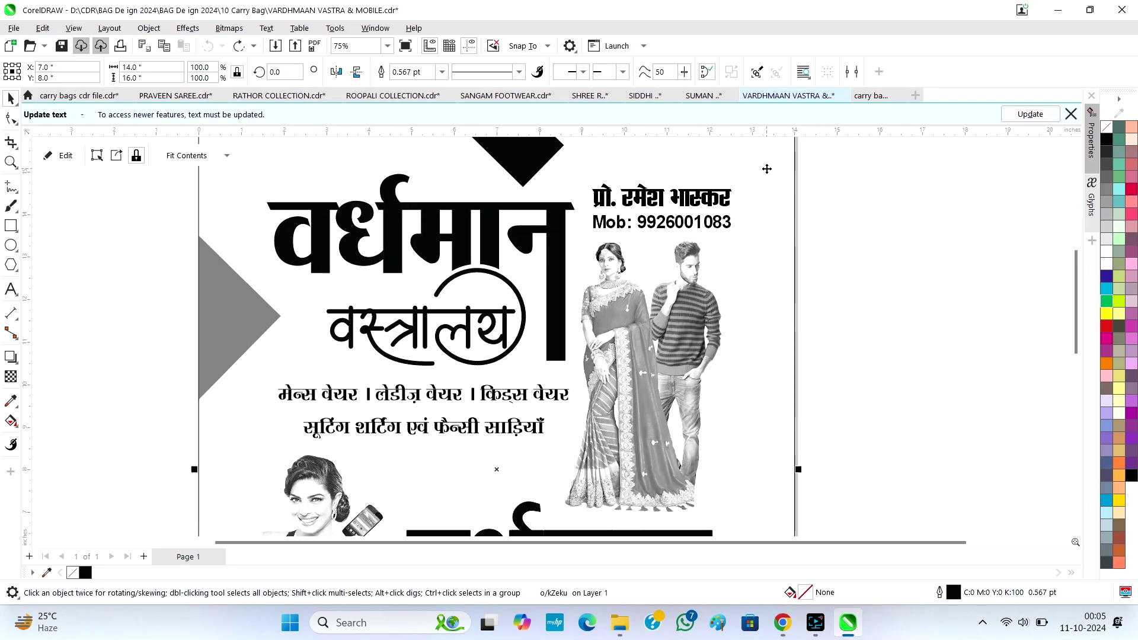
scroll(553, 444, "down", 1)
left_click(213, 284)
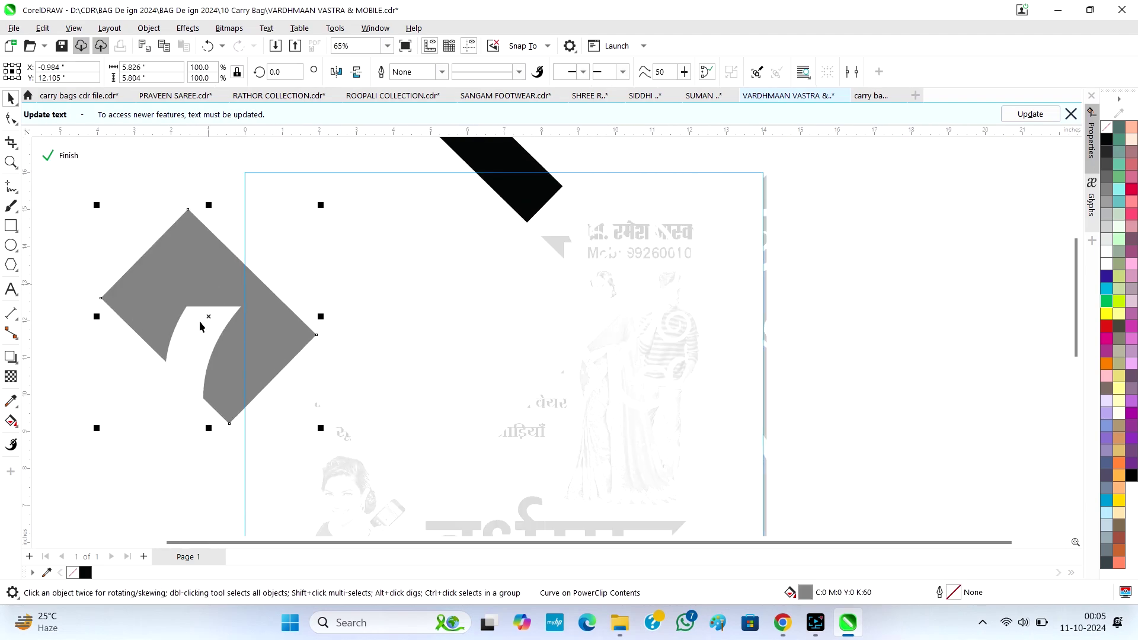
left_click(201, 332)
scroll(197, 333, "down", 1)
left_click_drag(114, 386, 112, 380)
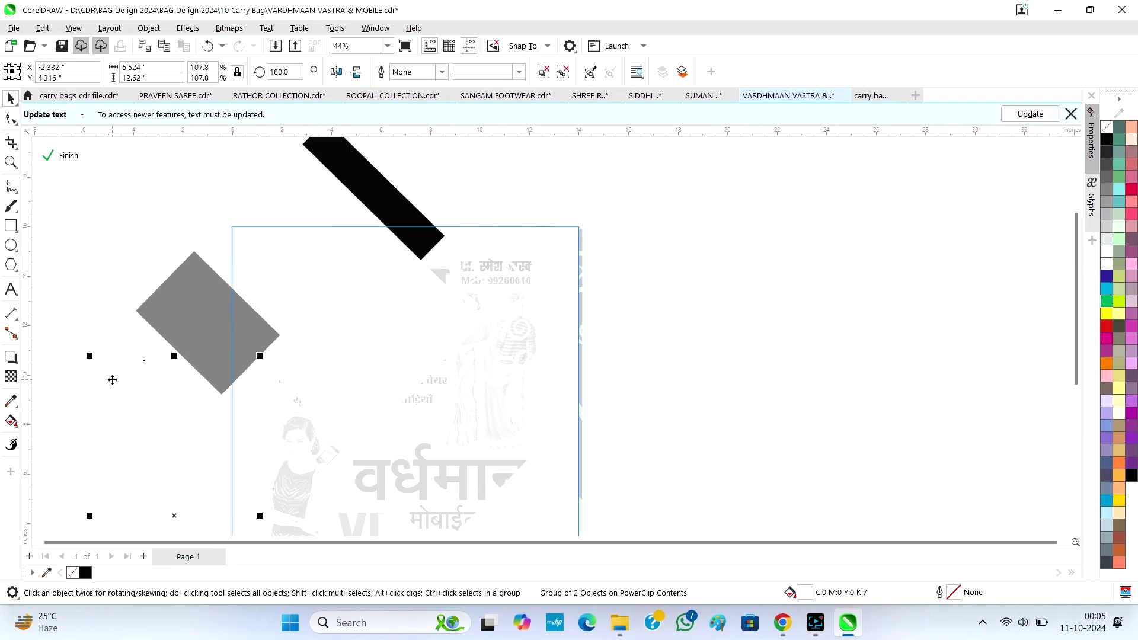
key("ctrl+z")
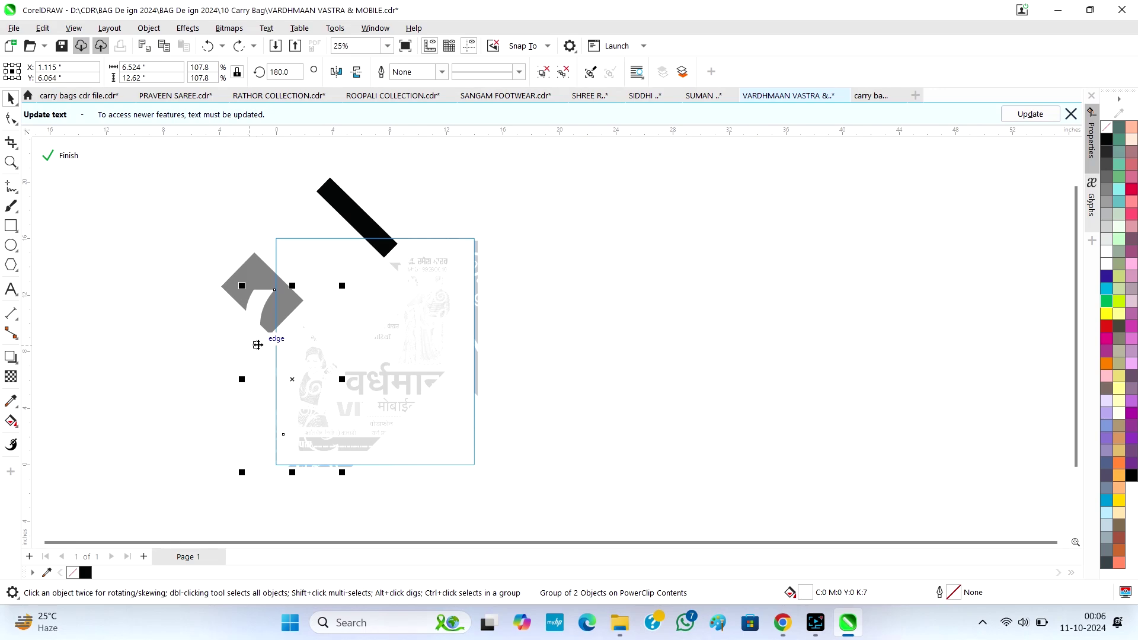
- Move the pale ornament group off the page to the right and fill it with yellow-green (C40 M0 Y100 K0)
scroll(433, 320, "down", 1)
left_click_drag(561, 221, 733, 236)
left_click(1117, 302)
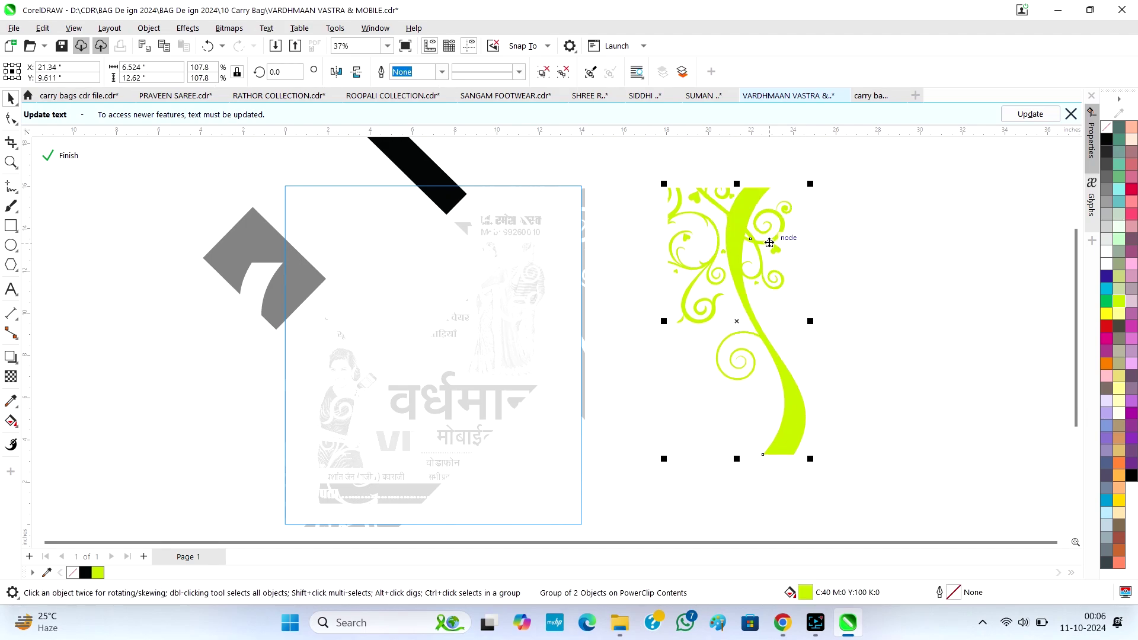
scroll(750, 269, "down", 2)
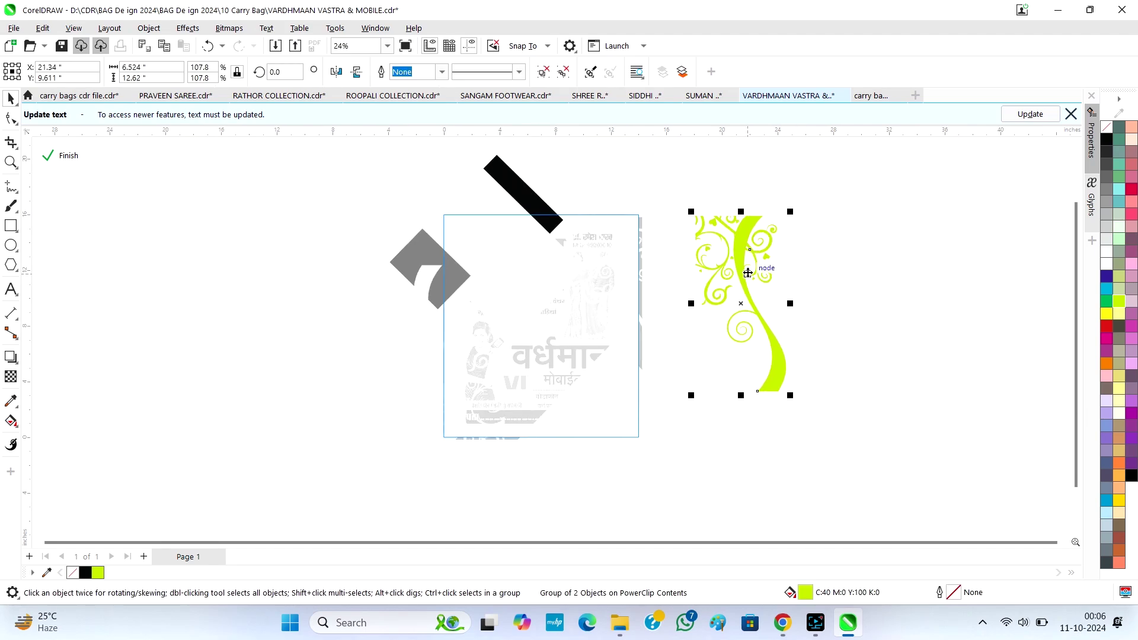
- Delete the yellow-green ornament group and move the large pale curve off the page to the right
key("Delete")
left_click(506, 209)
scroll(498, 209, "up", 2)
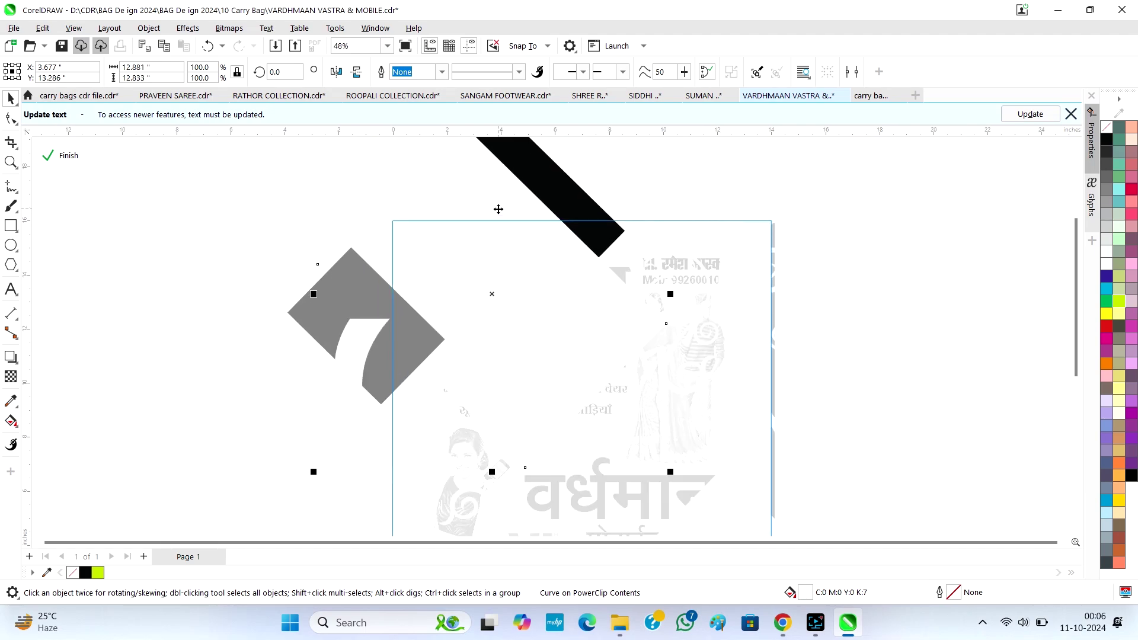
scroll(504, 294, "down", 1)
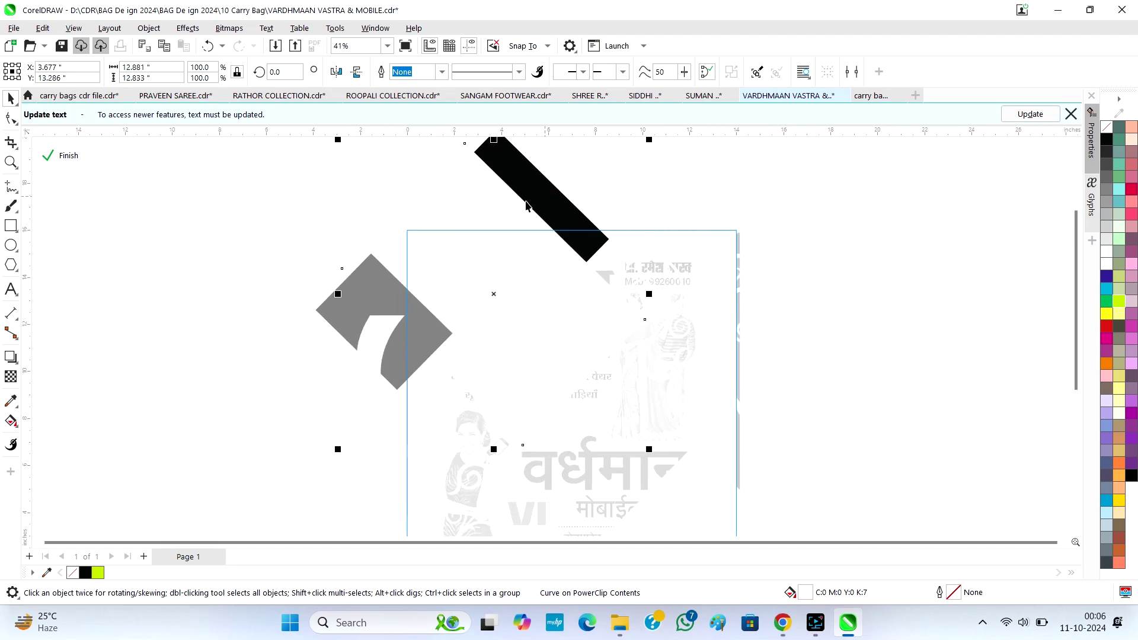
left_click_drag(529, 204, 821, 243)
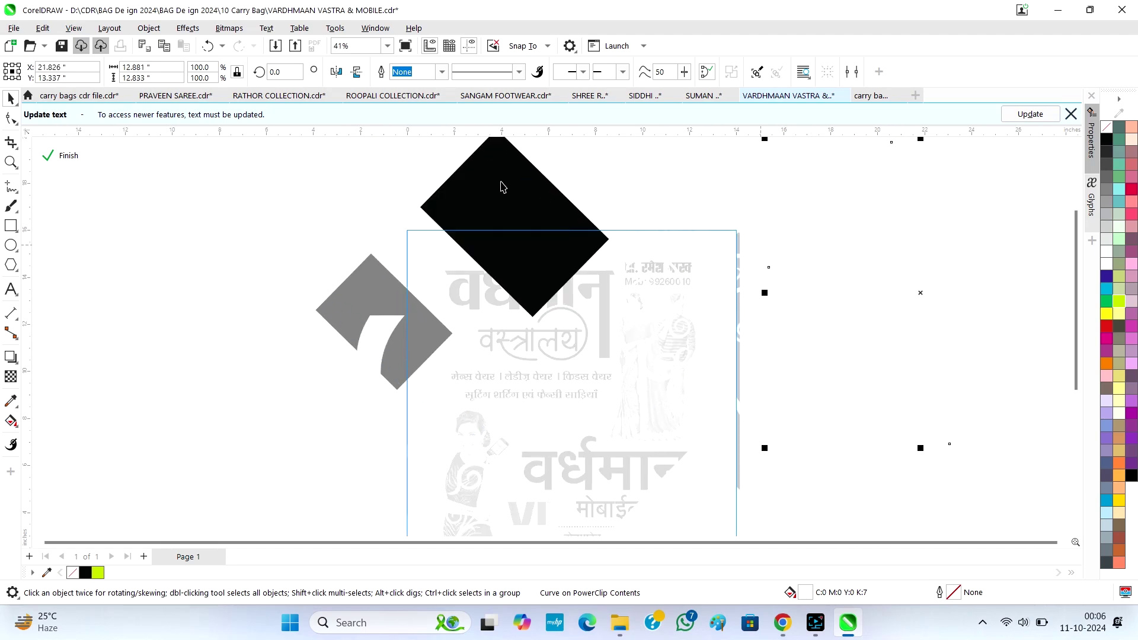
- Move the black rotated rectangle to the right and the grey one up and away from the page, and deselect them
left_click_drag(502, 187, 730, 187)
left_click_drag(386, 284, 298, 214)
key("Escape")
scroll(612, 289, "down", 2)
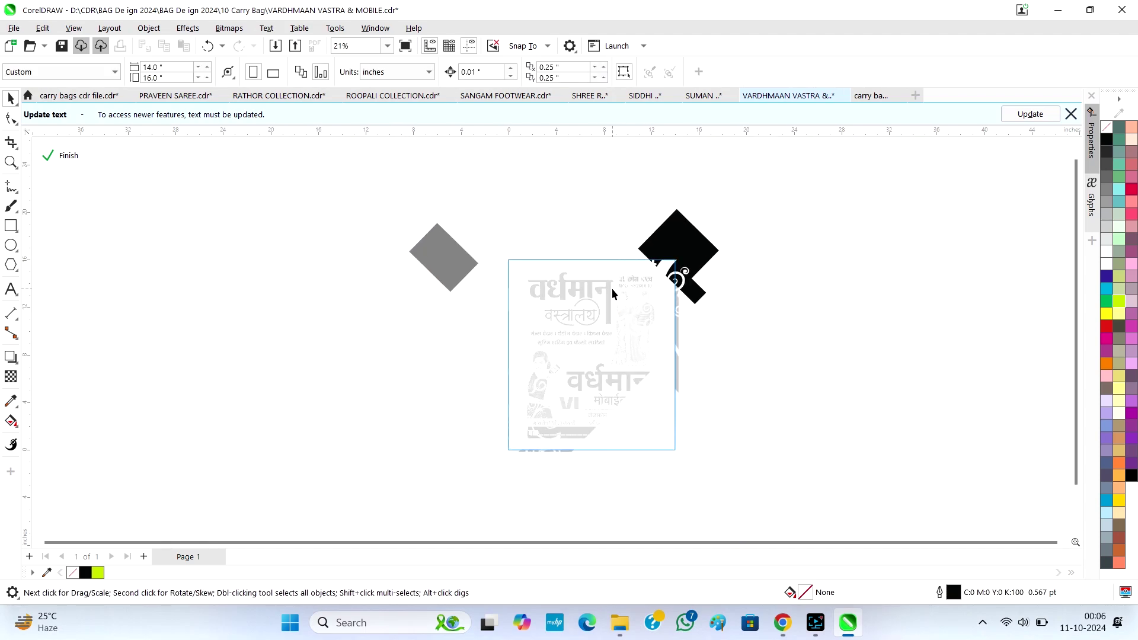
- Undo all the moves, the recolouring and the deletion made in the PowerClip contents, and deselect the frame
key("ctrl+z")
key("ctrl+z")
key("ctrl+z")
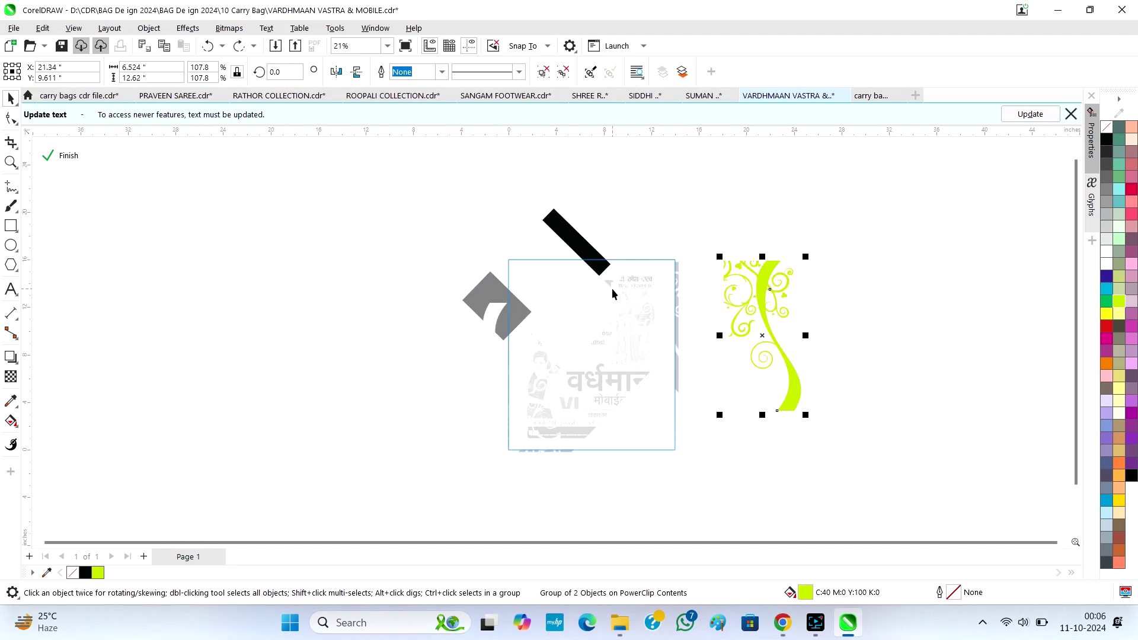
key("ctrl+z")
key("ctrl+z")
key("ctrl+z")
key("ctrl+z")
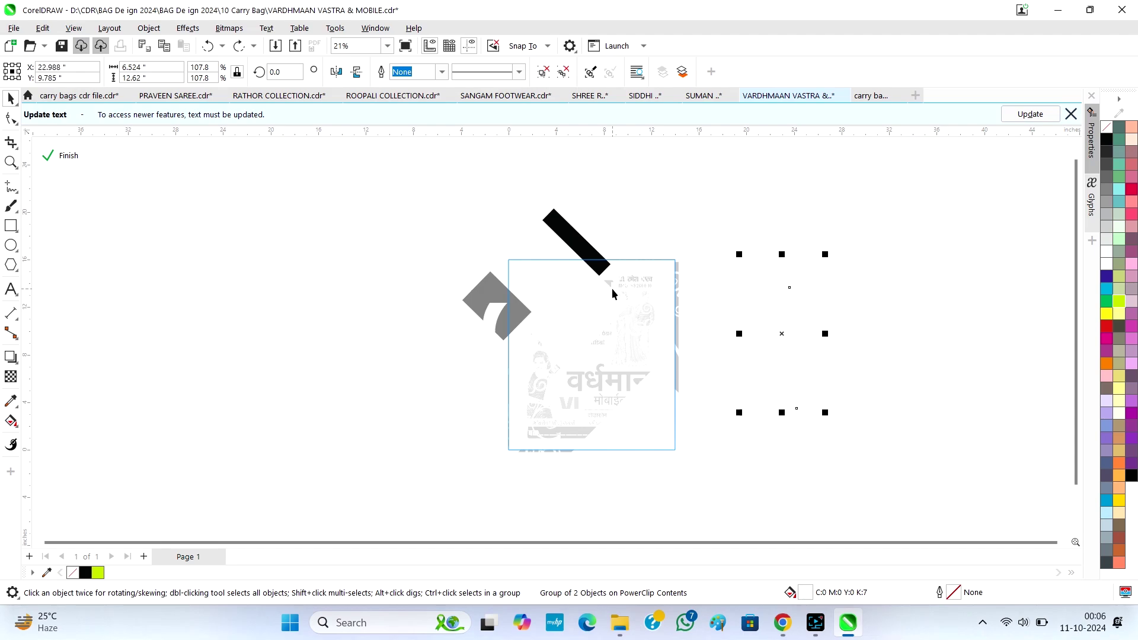
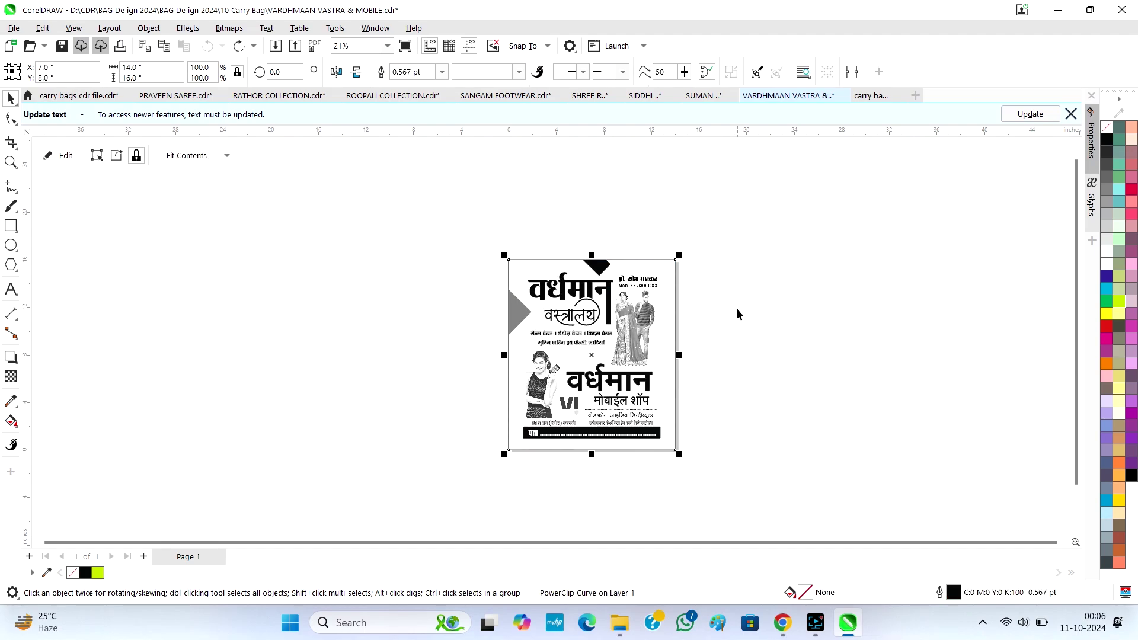
left_click(724, 452)
- Look over the restored bag design, and switch to the carry bags 3.cdr document to examine its whole page
scroll(616, 397, "up", 1)
scroll(605, 369, "up", 1)
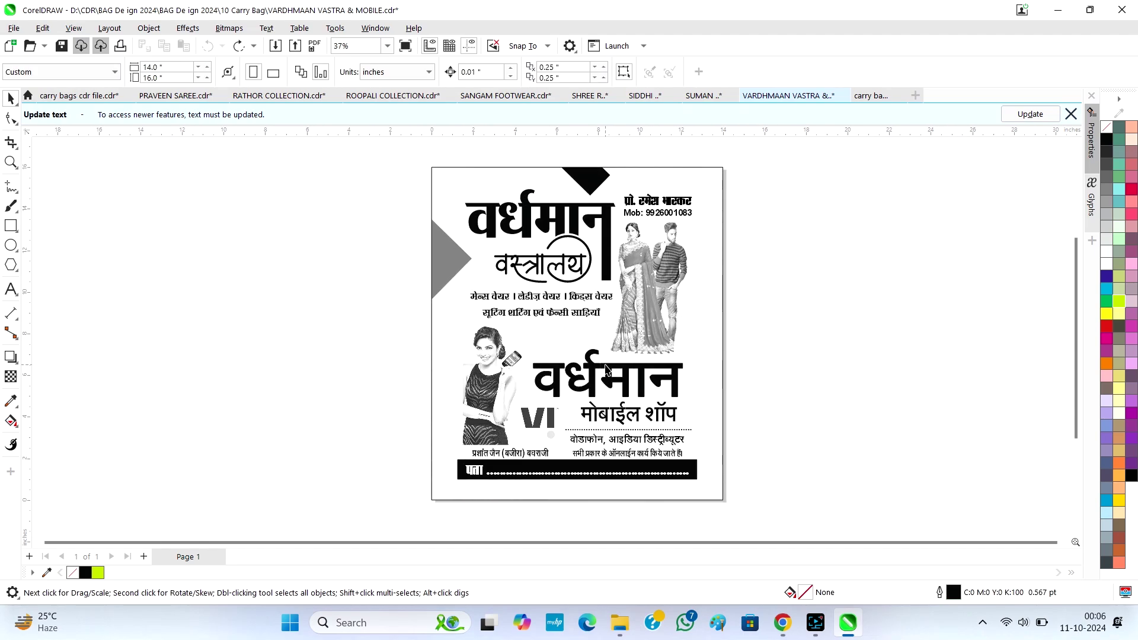
scroll(606, 369, "up", 1)
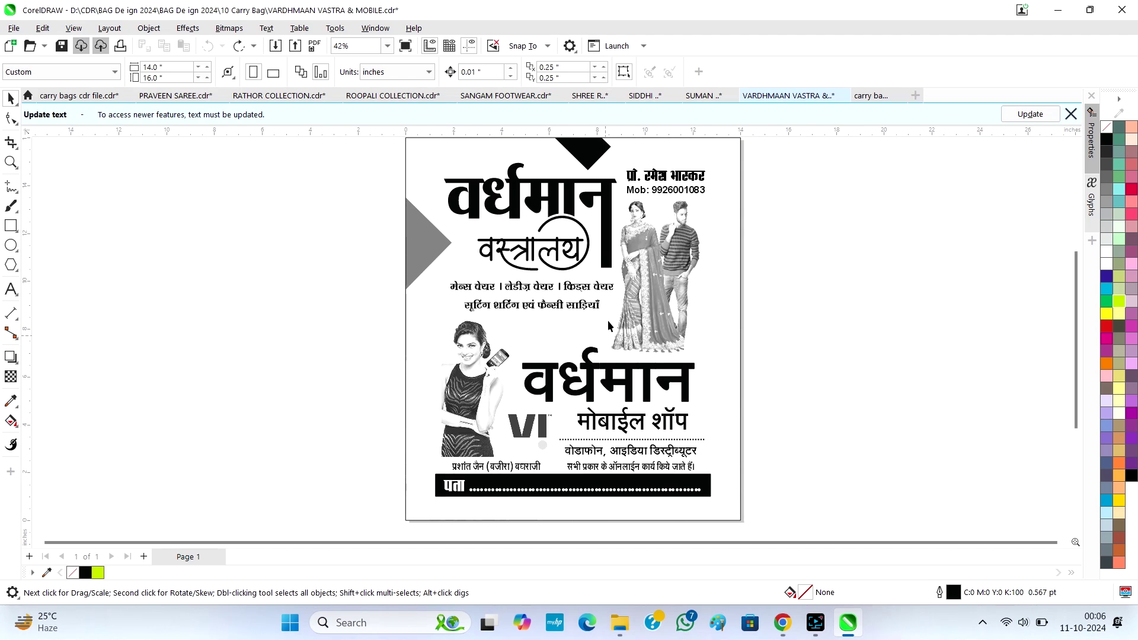
left_click(868, 102)
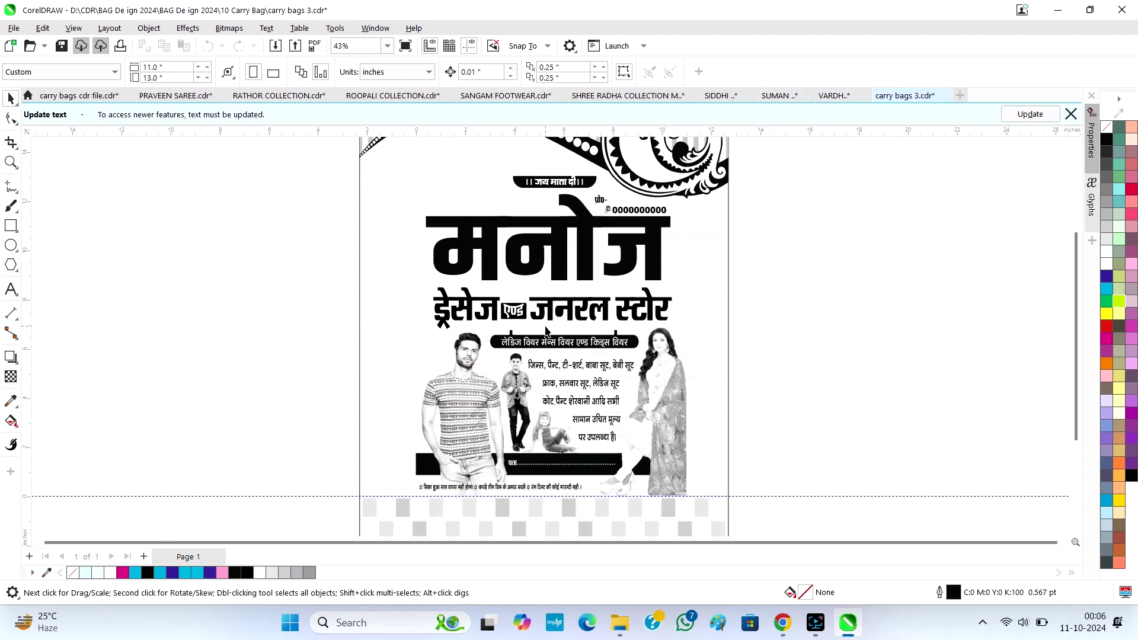
scroll(621, 356, "down", 3)
scroll(611, 347, "up", 3)
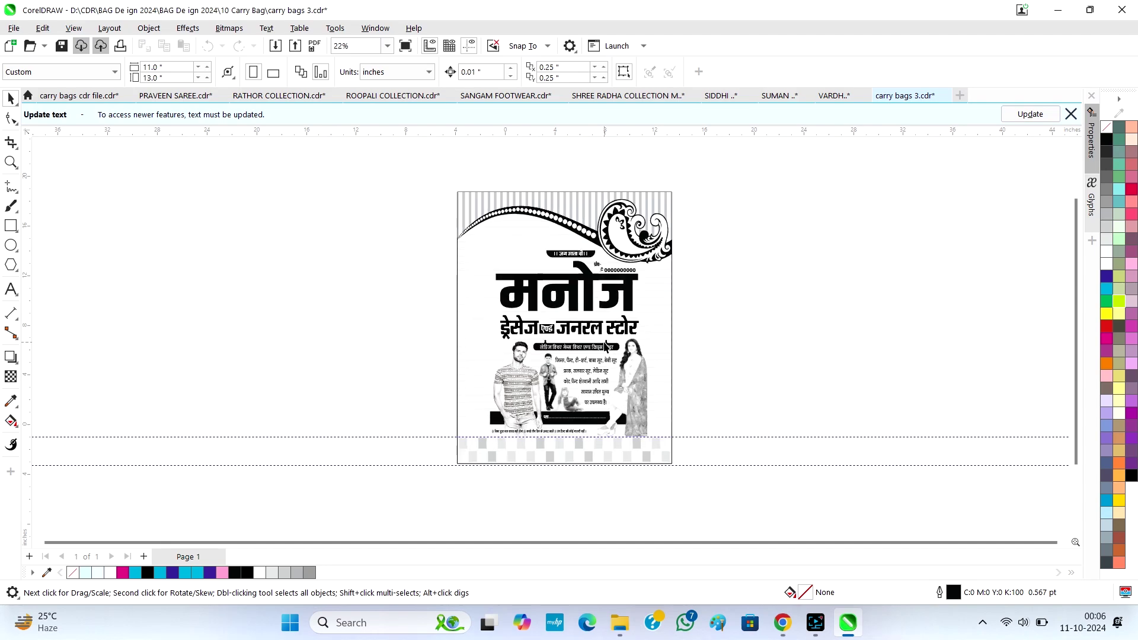
- Highlight all the text of the large "मनोज" heading to show it is editable, and leave text editing
double_click(564, 271)
left_click_drag(579, 270, 400, 281)
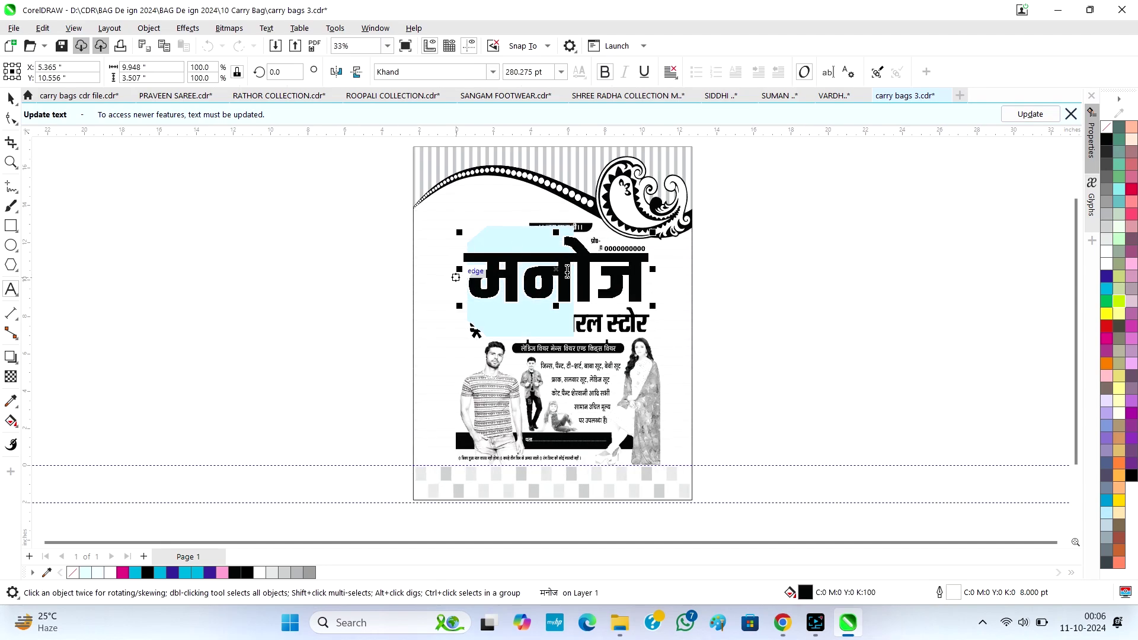
scroll(564, 271, "up", 1)
left_click(563, 274)
key("ctrl+a")
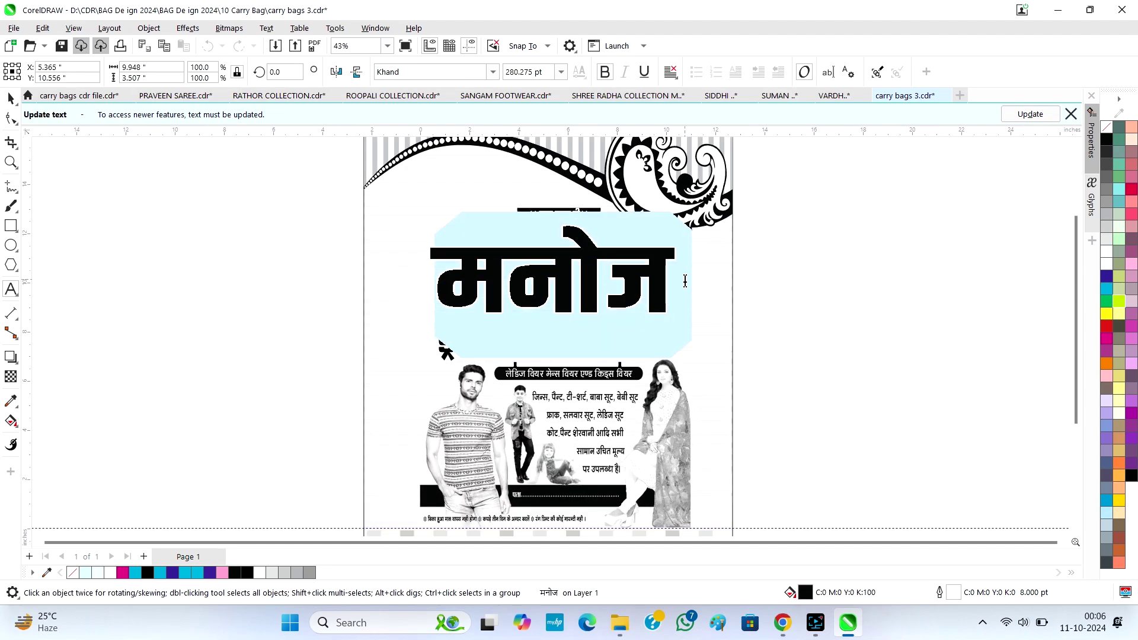
key("ctrl+space")
- Highlight part of the "जनरल स्टोर" subheading to show it is editable text, and leave text editing
double_click(625, 347)
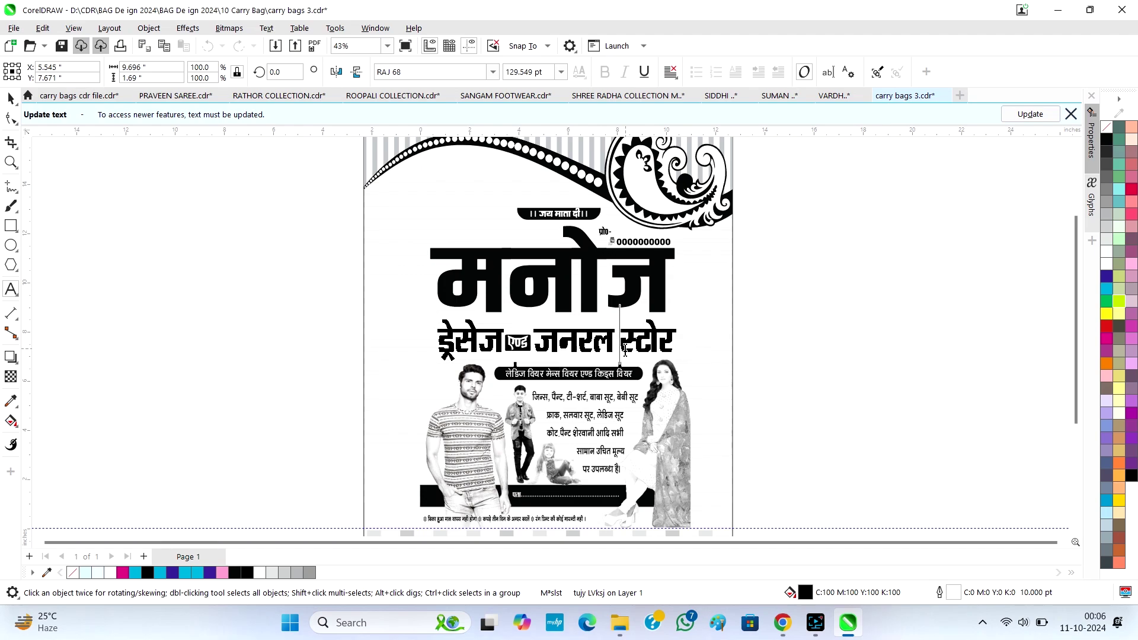
left_click_drag(623, 348, 549, 351)
scroll(546, 350, "up", 5)
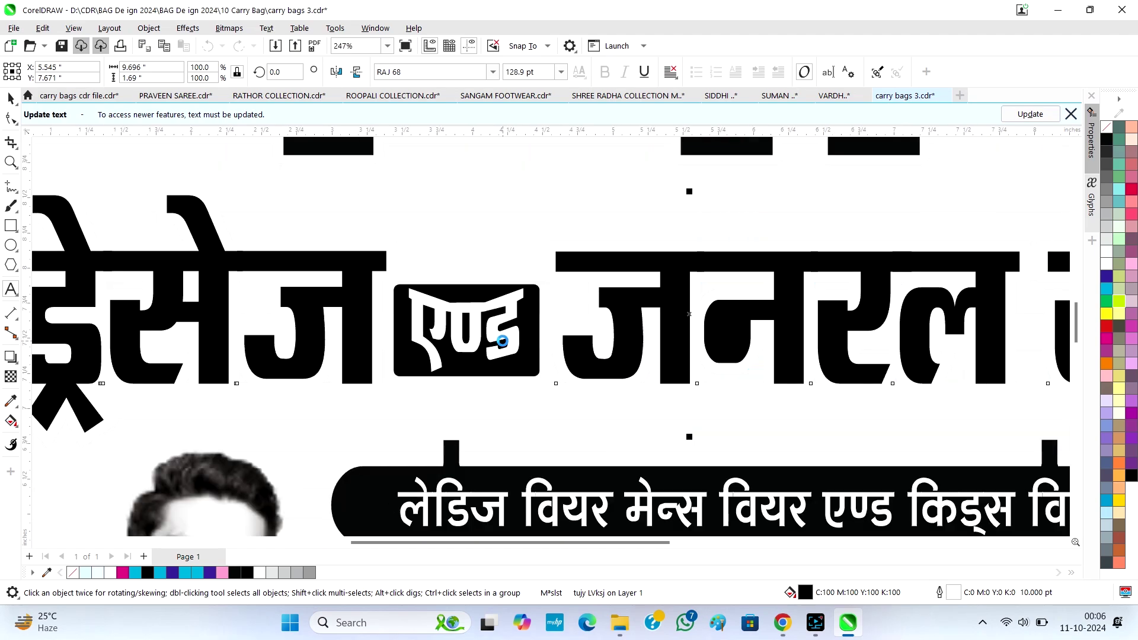
key("ctrl+space")
- Move the white "एण्ड" text out of its black box to show they are separate, and undo the move
left_click(514, 345)
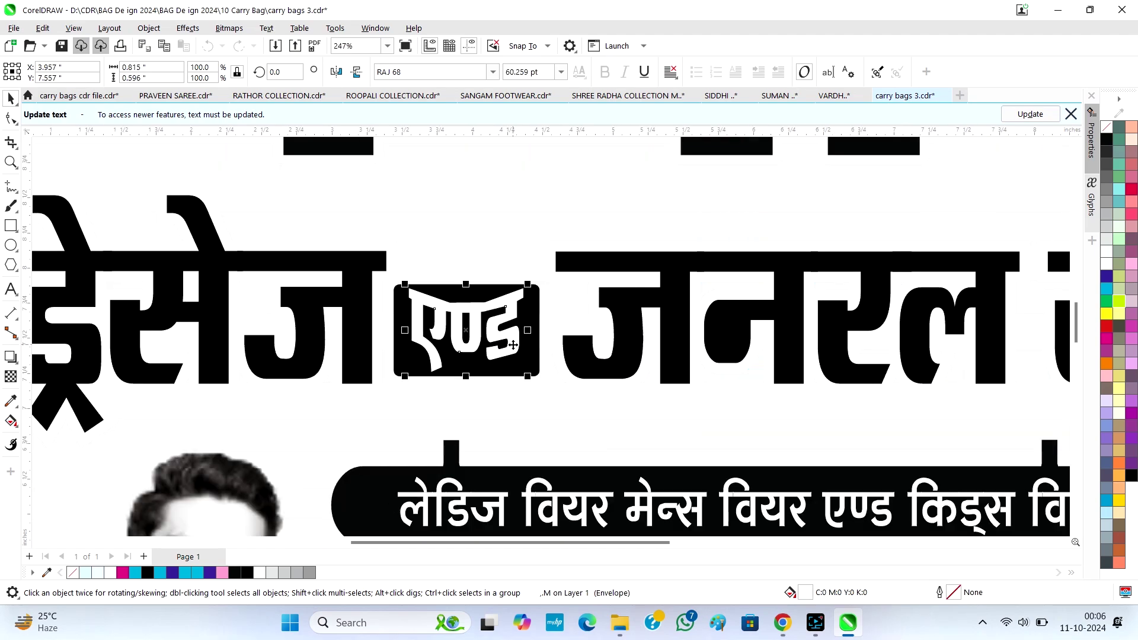
scroll(514, 344, "down", 1)
left_click_drag(513, 344, 542, 226)
key("ctrl+z")
key("ctrl+z")
key("ctrl+z")
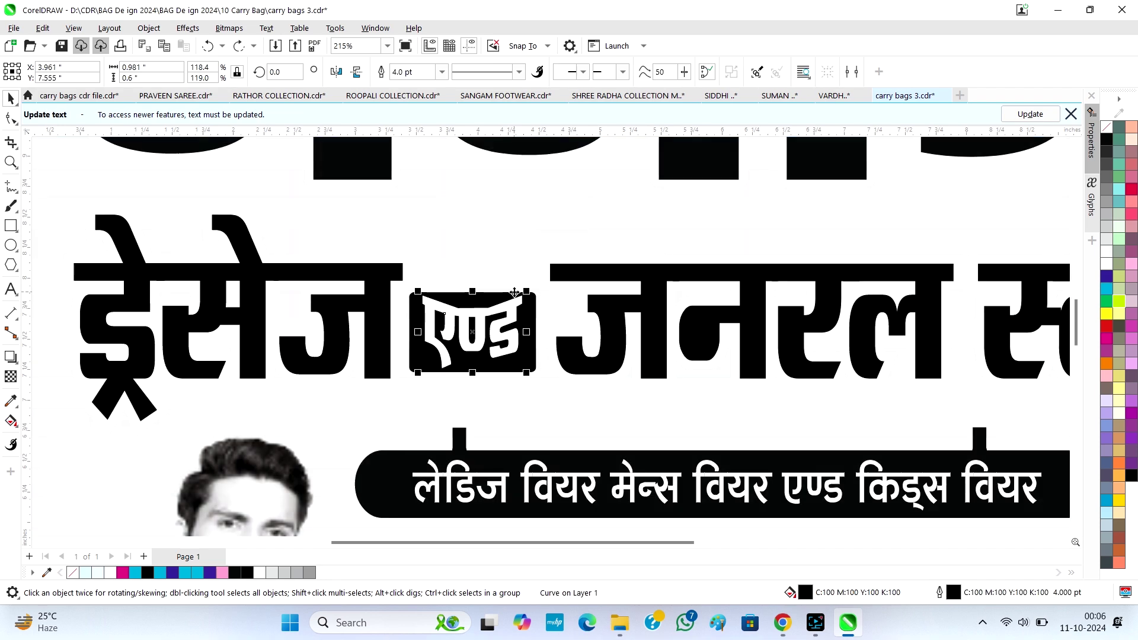
- Remove the word "जनरल" from the subheading to show it is editable, and restore it
scroll(514, 295, "down", 3)
double_click(556, 277)
left_click_drag(556, 277, 794, 283)
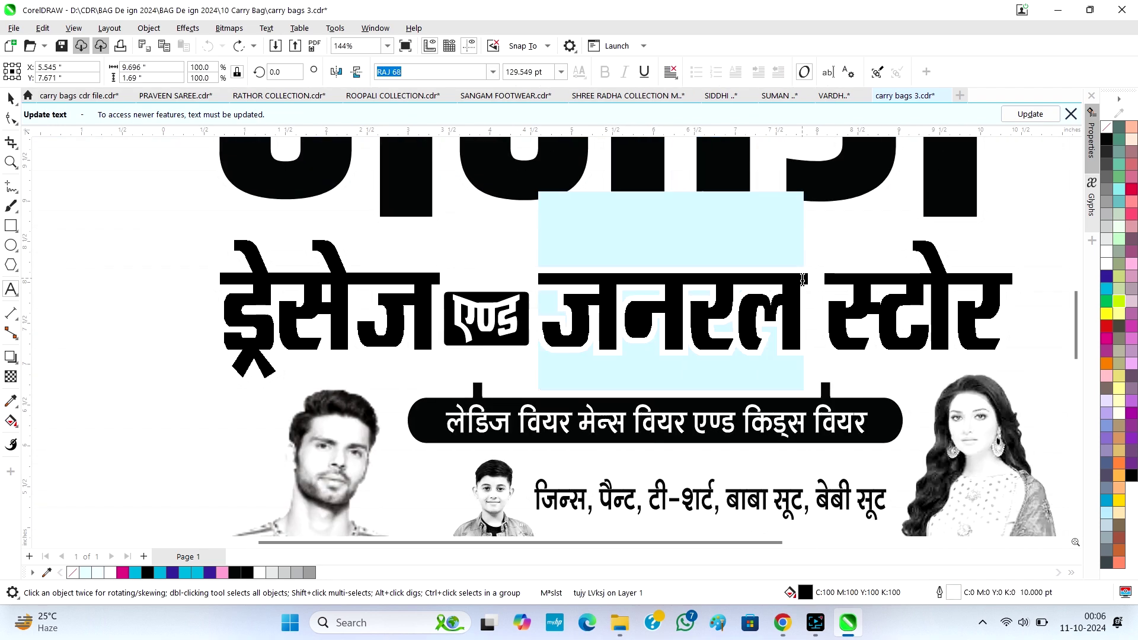
type("बब")
key("BackSpace")
key("BackSpace")
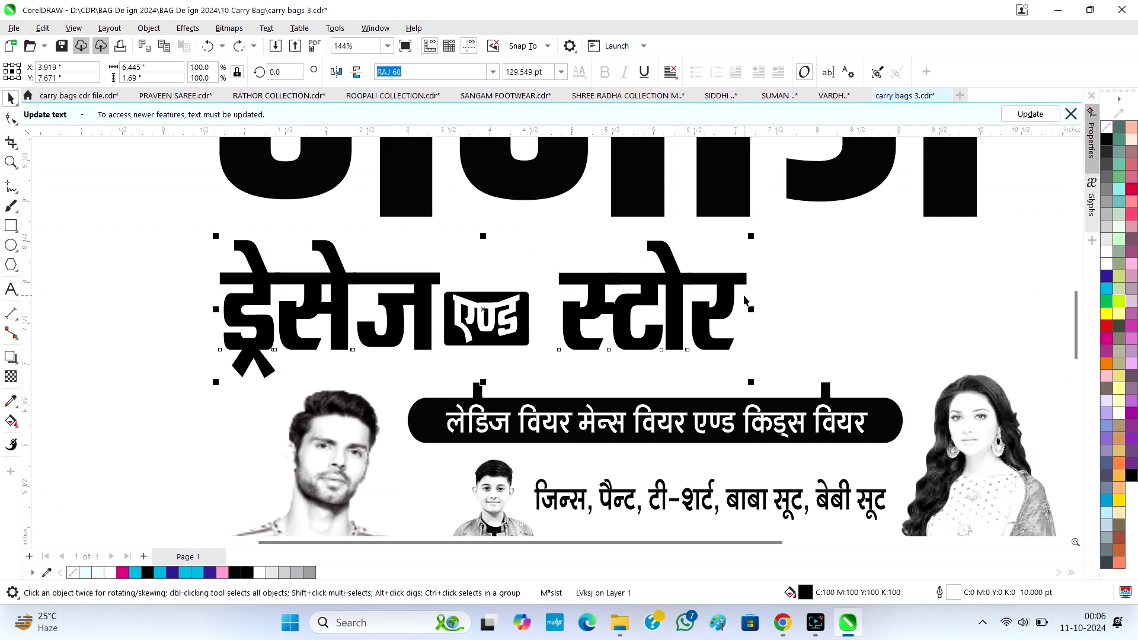
type("tujy")
key("ctrl+space")
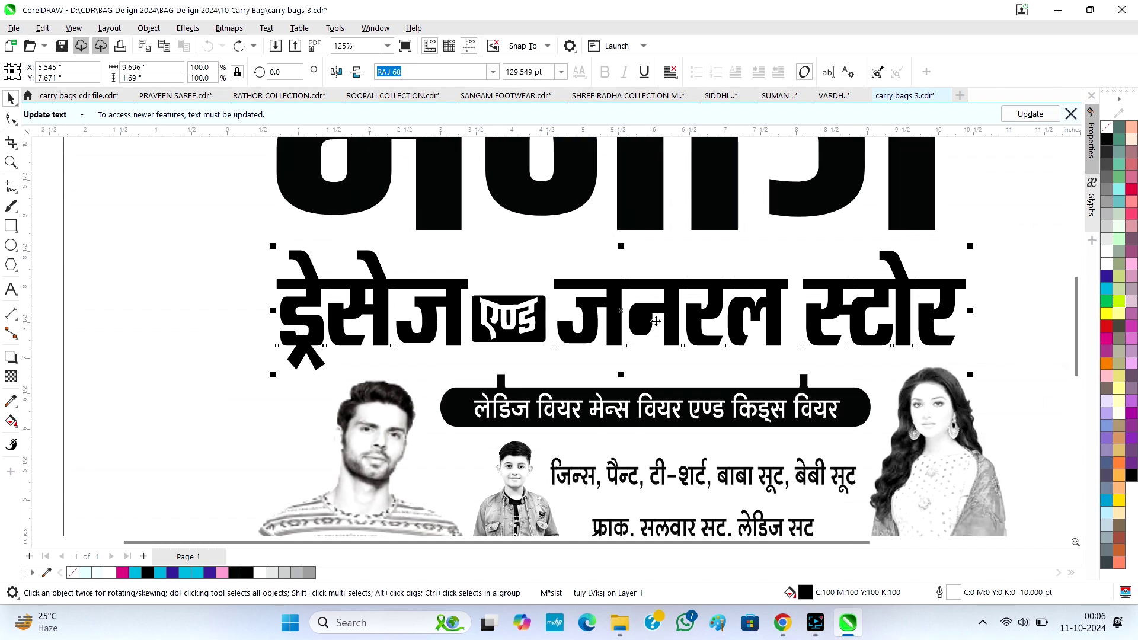
- Highlight part of the white text in the black banner to show it is editable, and leave text editing
scroll(655, 321, "down", 2)
scroll(693, 382, "up", 2)
left_click(694, 384)
double_click(695, 385)
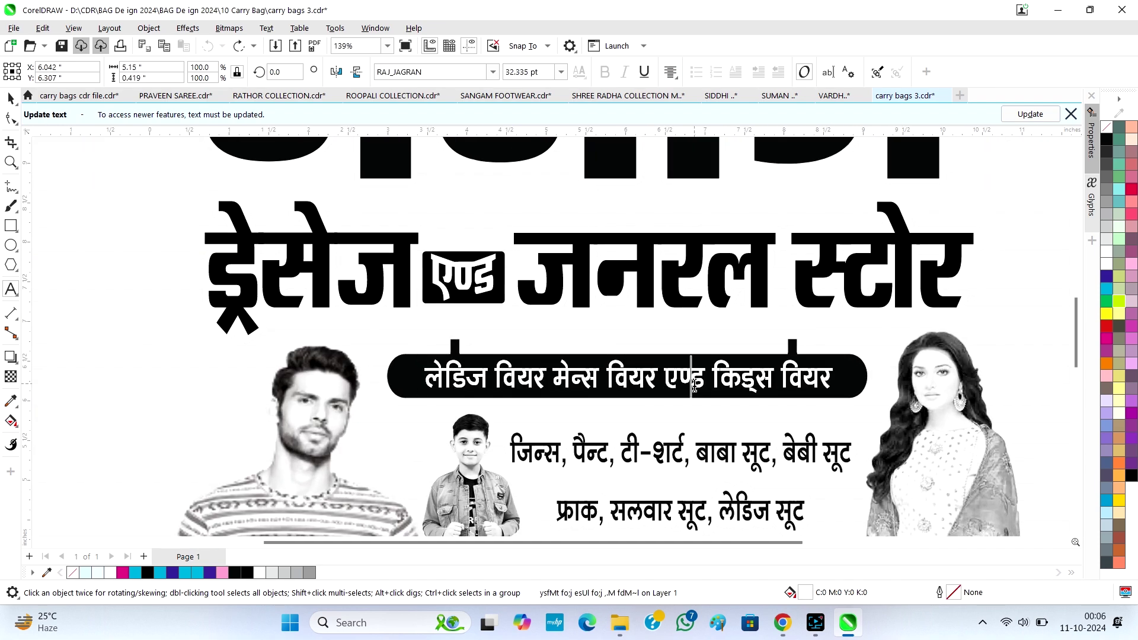
left_click_drag(703, 384, 462, 388)
key("ctrl+space")
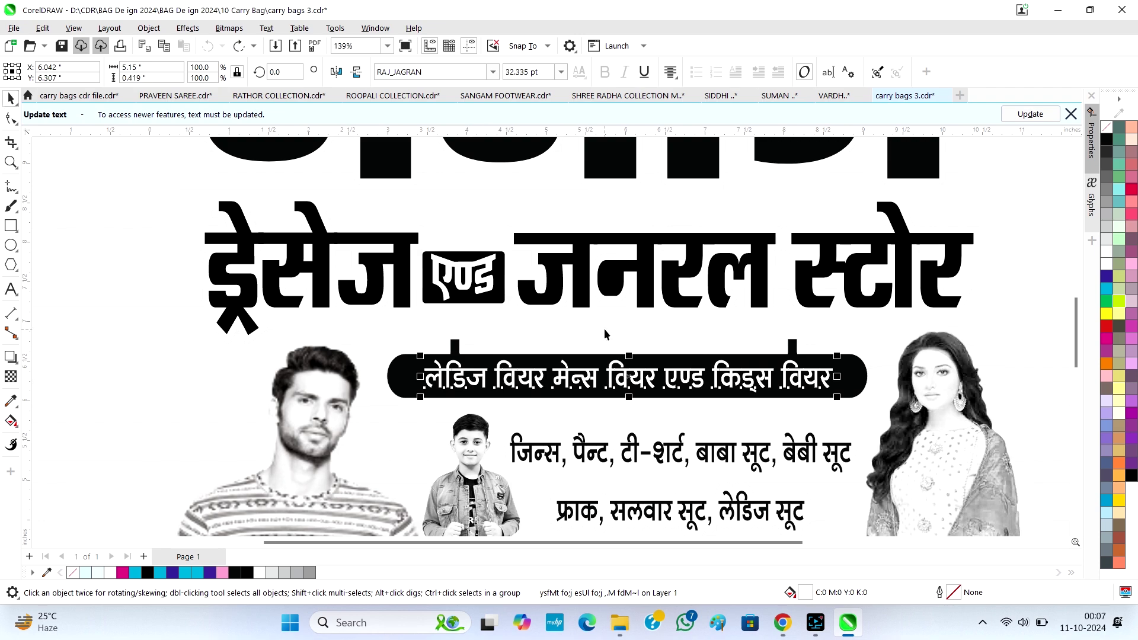
- Select the product list text and the terms line beneath the address strip to show they are separate texts
scroll(604, 328, "down", 2)
left_click(620, 401)
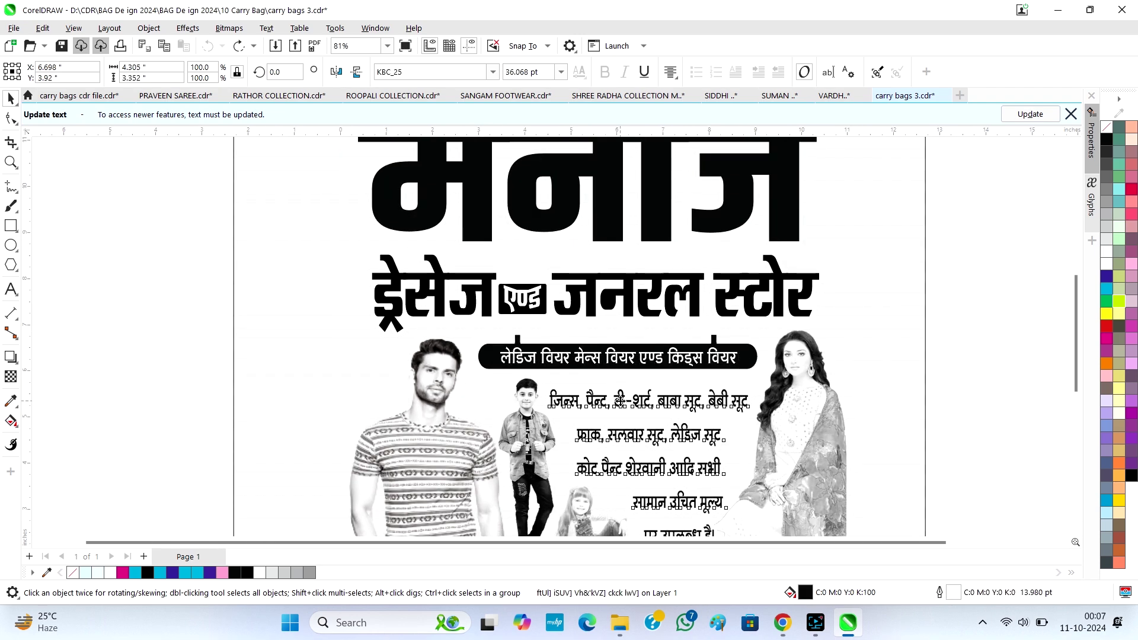
scroll(620, 401, "down", 2)
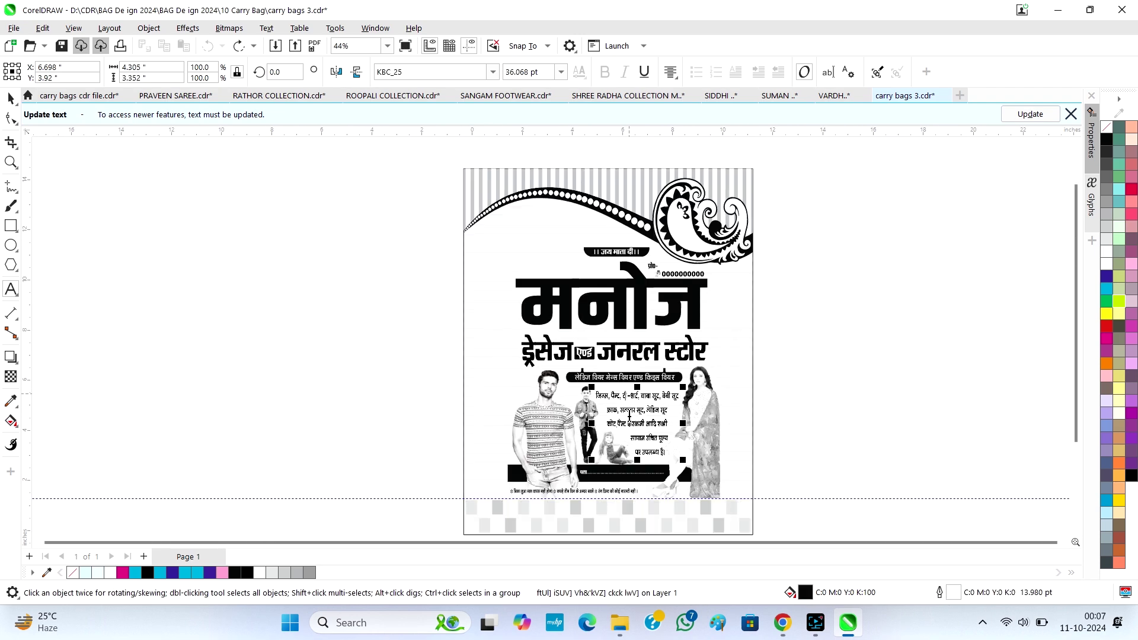
scroll(620, 504, "up", 4)
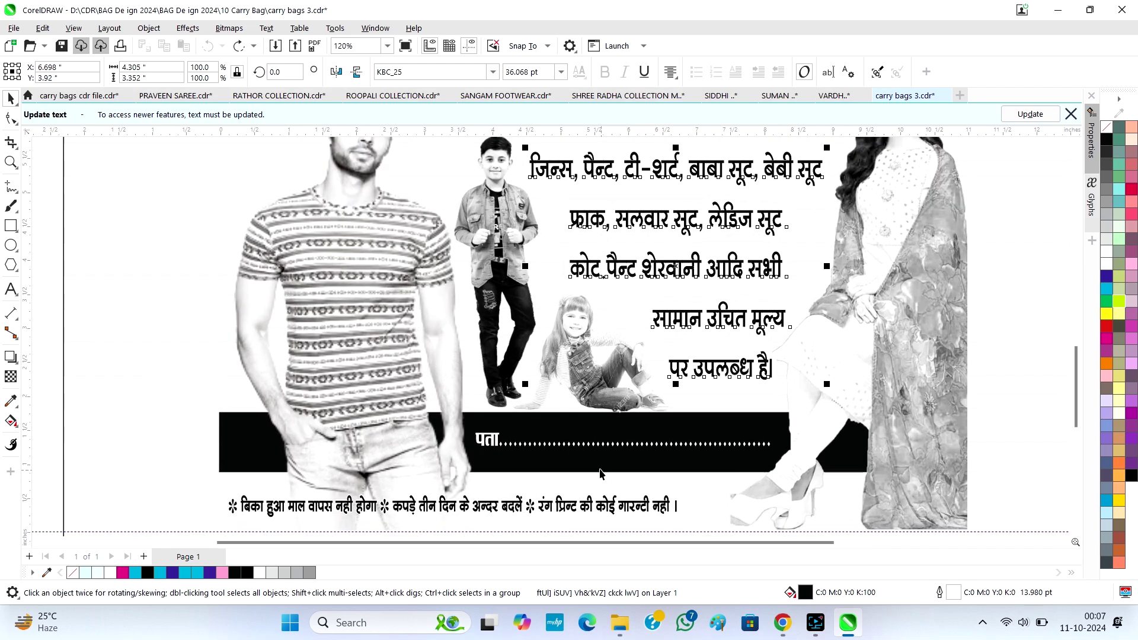
scroll(600, 472, "down", 1)
left_click(502, 497)
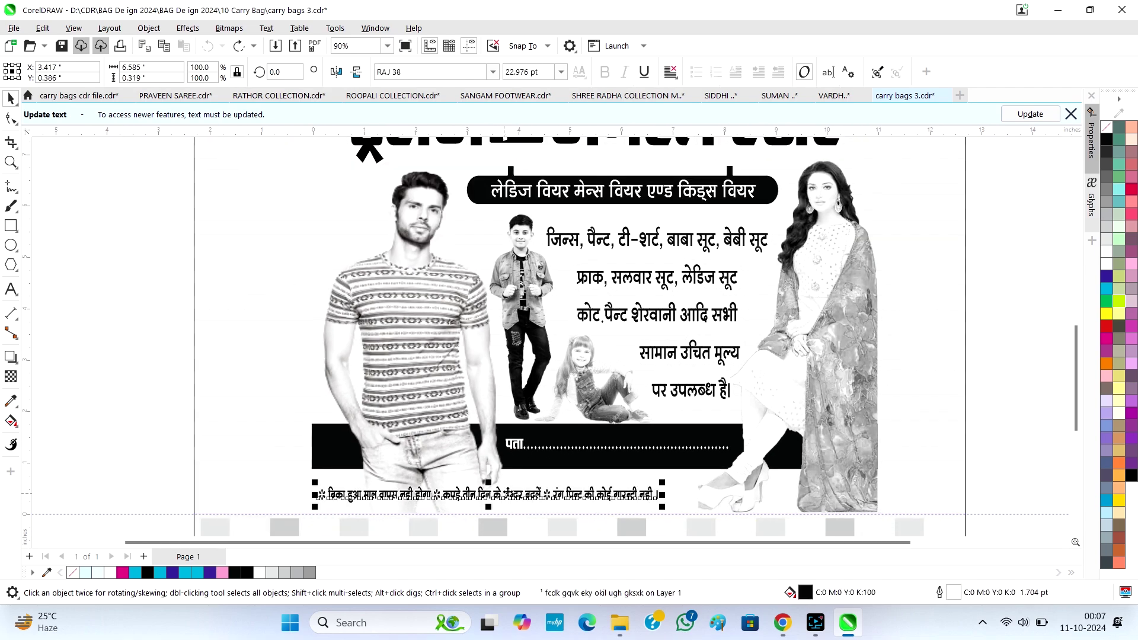
- Examine the model photos of the man, the boy and the woman at close range
scroll(482, 352, "down", 2)
scroll(460, 356, "up", 5)
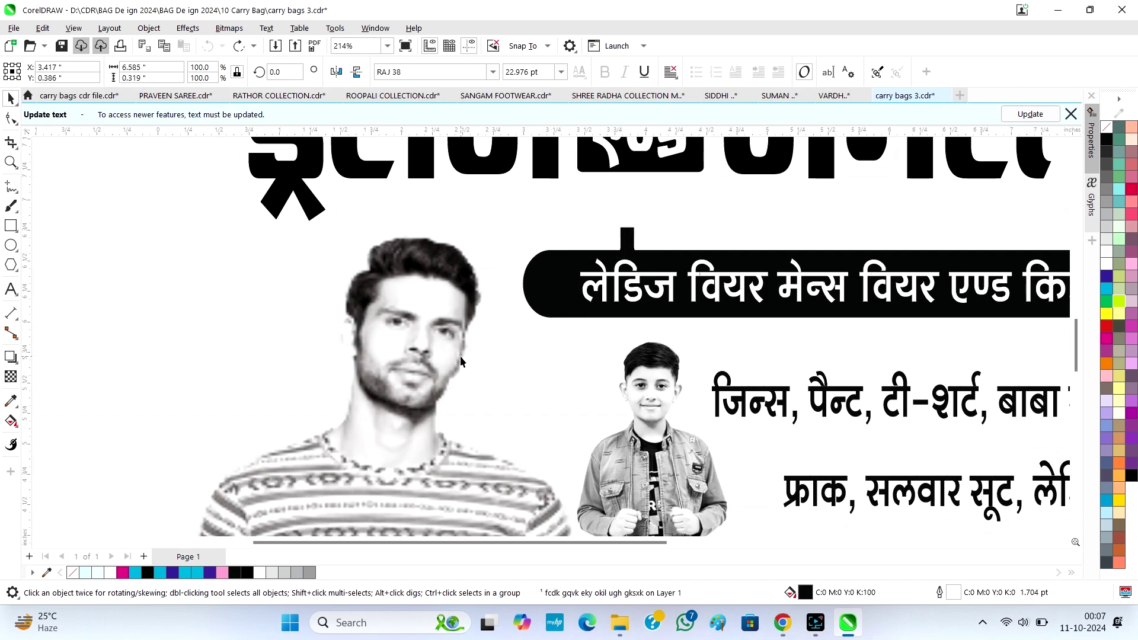
scroll(460, 355, "down", 2)
scroll(460, 356, "up", 2)
scroll(443, 392, "down", 3)
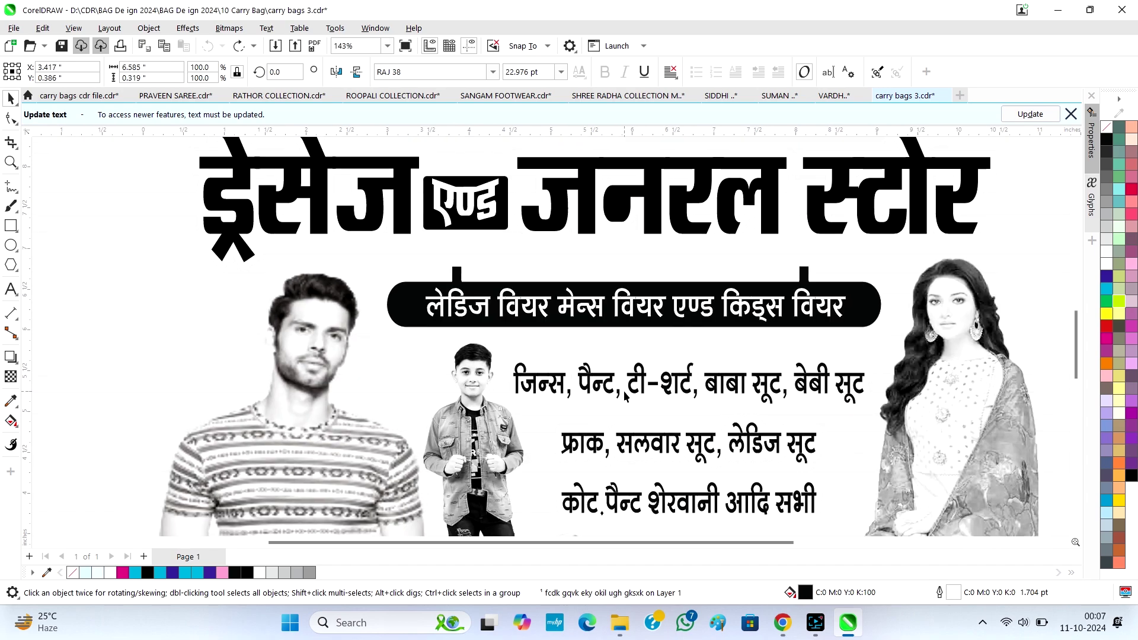
scroll(626, 396, "down", 1)
scroll(628, 385, "up", 5)
scroll(639, 351, "down", 2)
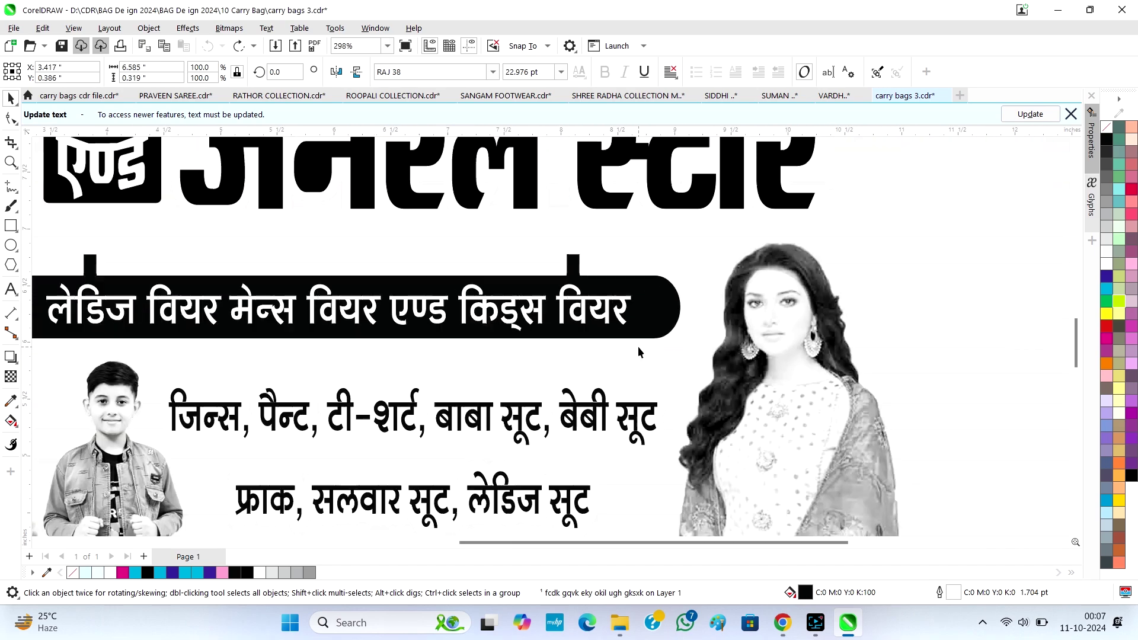
scroll(637, 346, "down", 6)
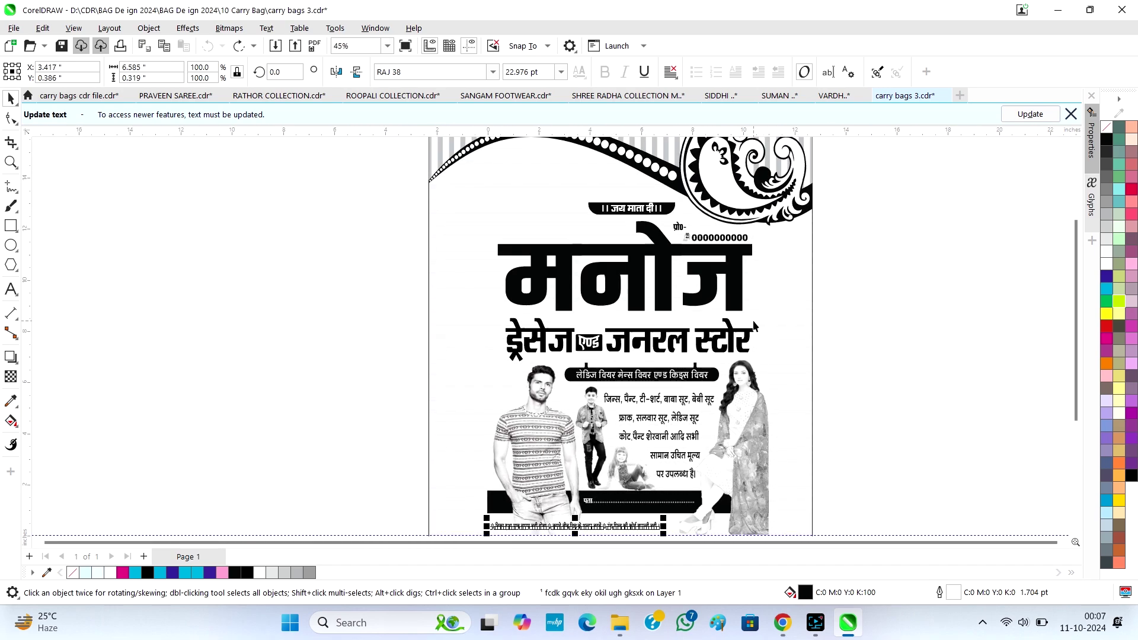
- Ungroup the whole bag design to separate the striped header ornament from the bag body
scroll(753, 321, "down", 2)
left_click(758, 179)
left_click(760, 178, "ctrl")
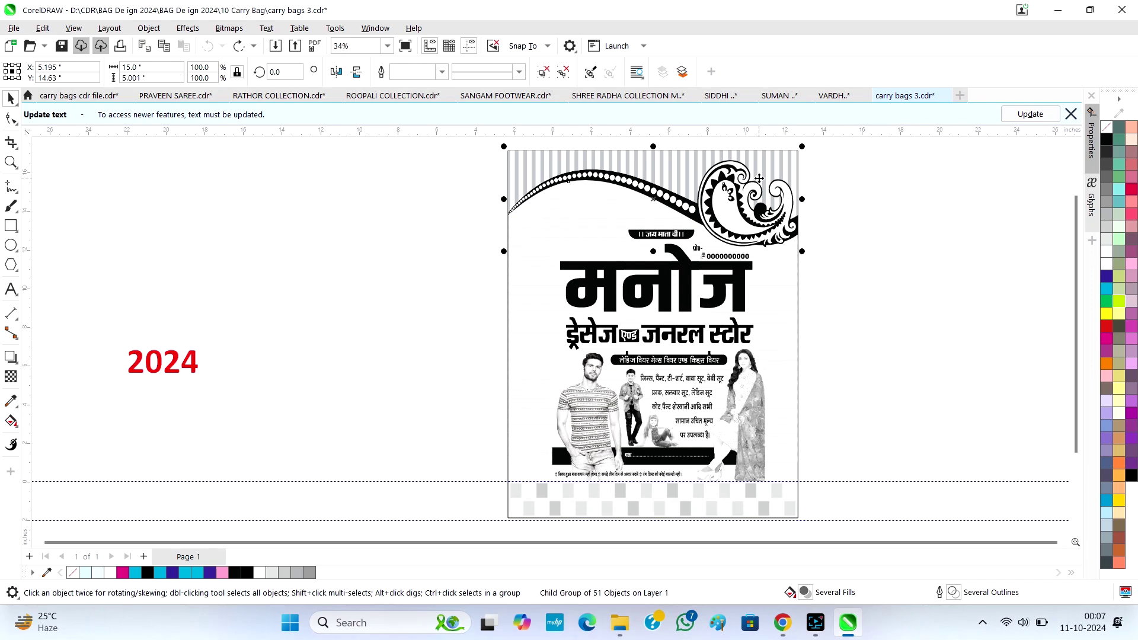
left_click(863, 202)
scroll(624, 145, "up", 1)
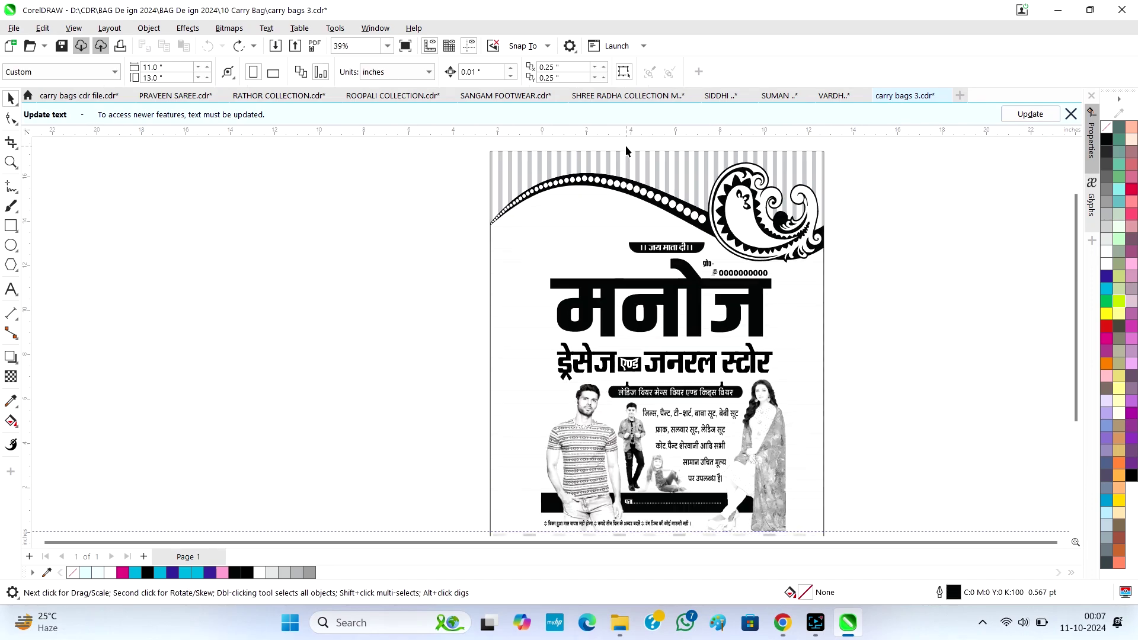
left_click(626, 152)
left_click(543, 74)
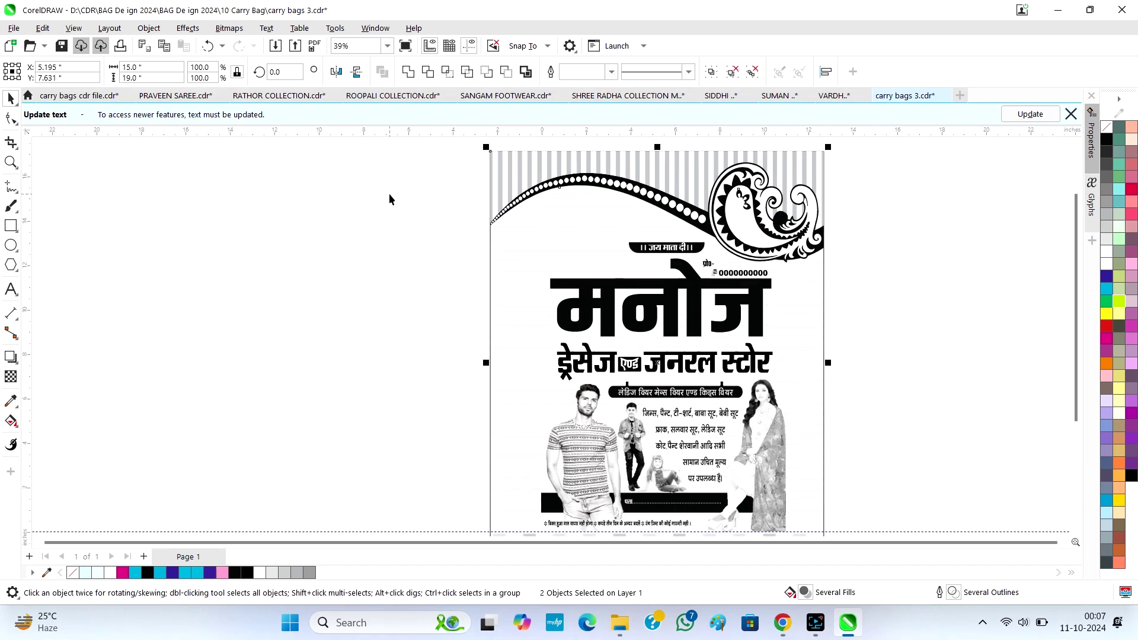
- Move the header ornament out onto the empty area beside the bag and ungroup it into its pieces
left_click(388, 196)
left_click(726, 183)
left_click_drag(756, 208, 370, 291)
left_click(546, 75)
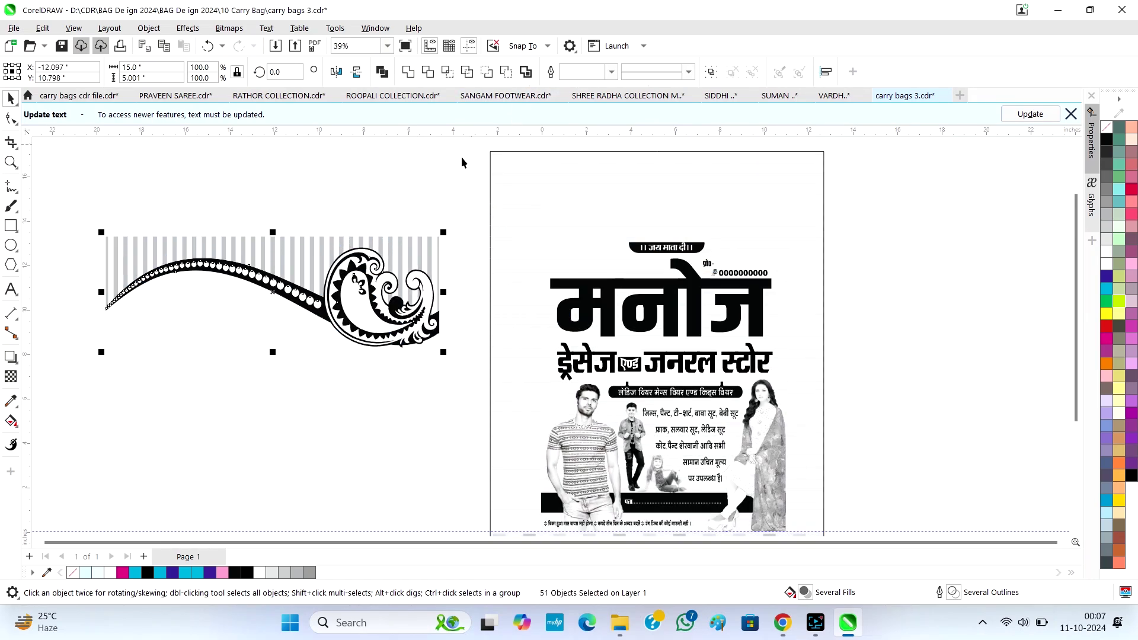
- Select individual white dots of the ornament's curved band and move the tiny dot at its tip out below
left_click(241, 379)
left_click(243, 275)
left_click(239, 272)
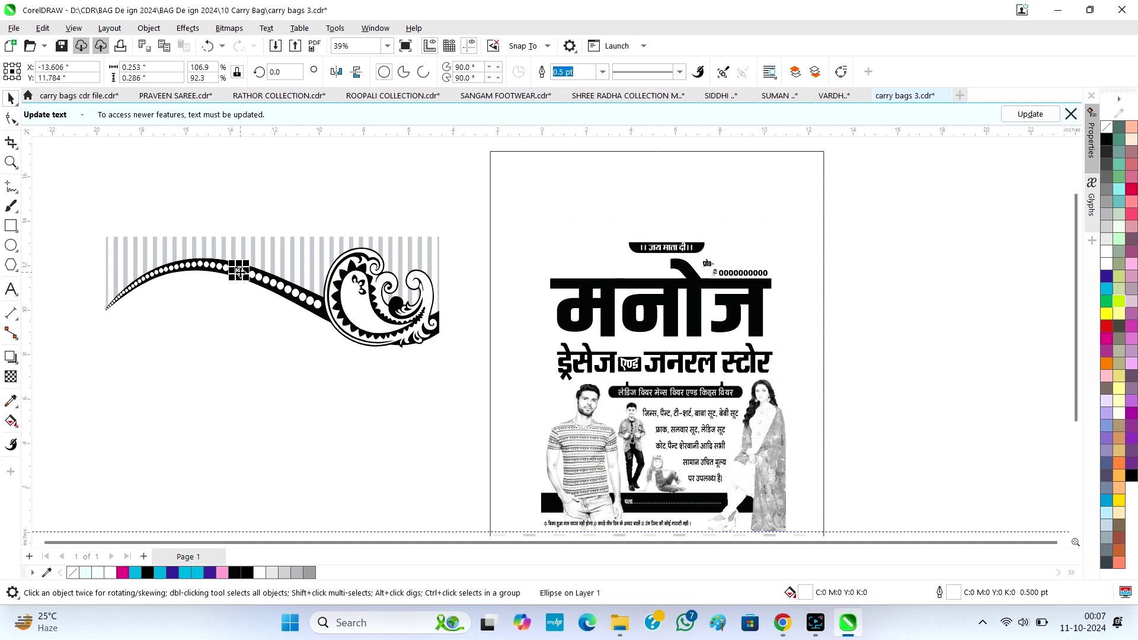
scroll(76, 272, "up", 3)
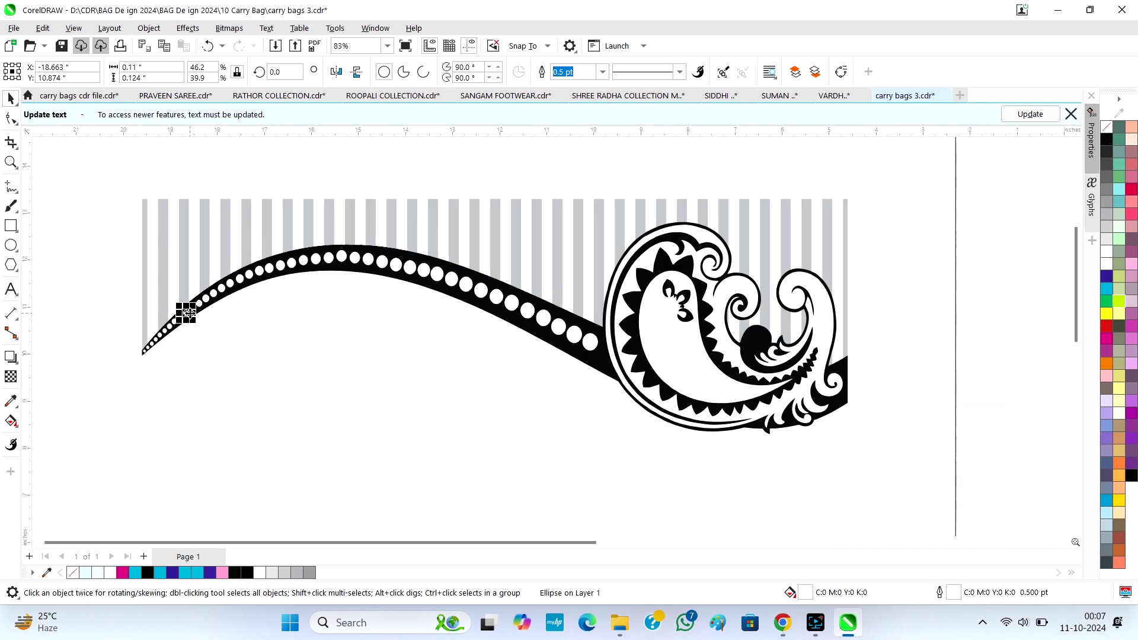
scroll(157, 372, "up", 4)
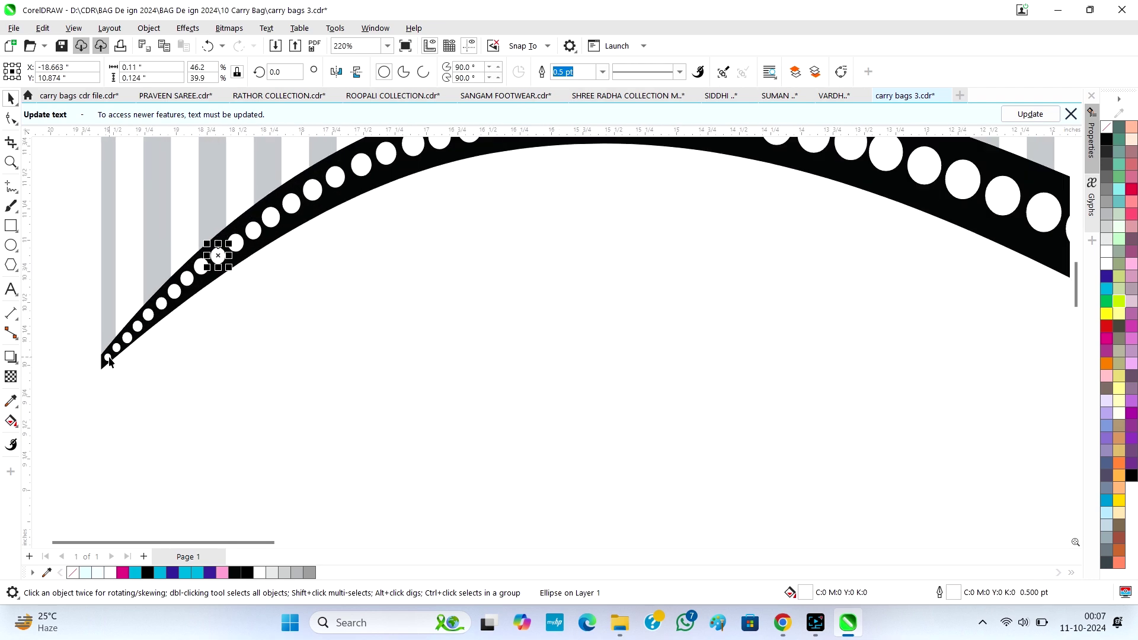
left_click_drag(109, 360, 208, 386)
scroll(283, 382, "down", 5)
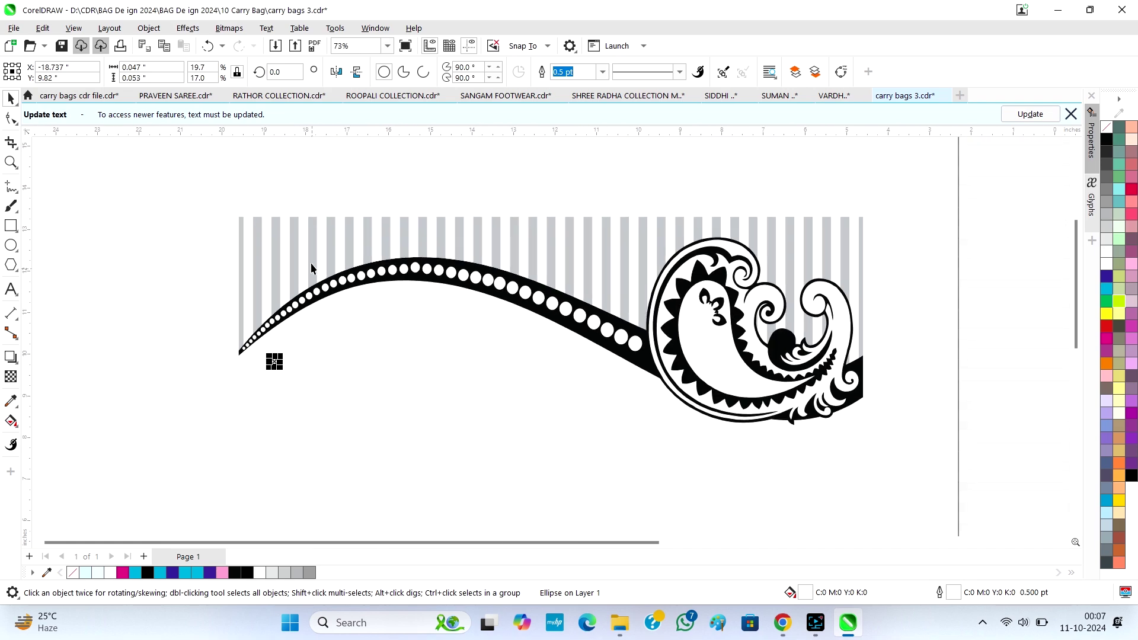
- Move the grey striped background up off the ornament and open its PowerClip contents for editing
left_click(312, 254)
left_click_drag(312, 254, 333, 217)
double_click(333, 217)
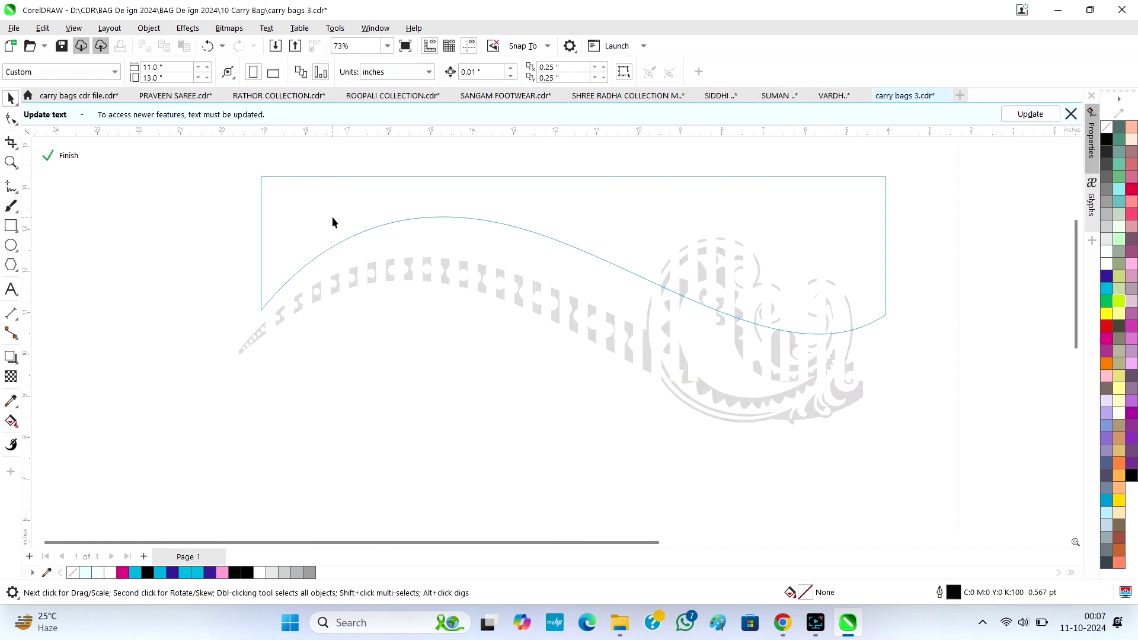
- Fill all the stripes inside the PowerClip with black to show their colour can be changed
left_click(335, 282)
scroll(332, 279, "down", 2)
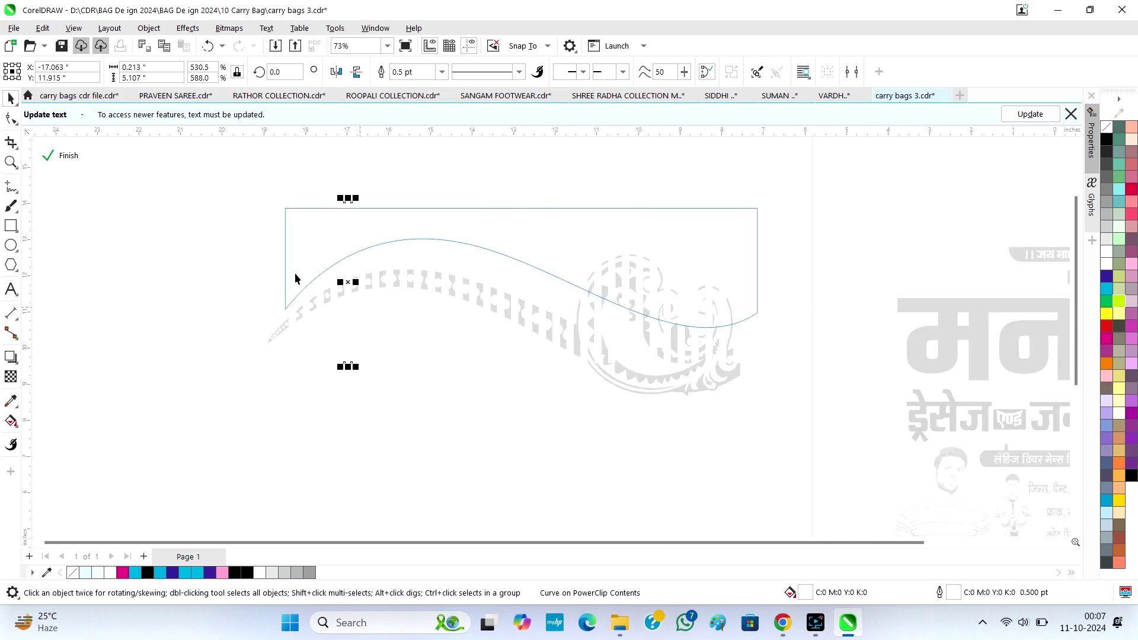
key("ctrl+a")
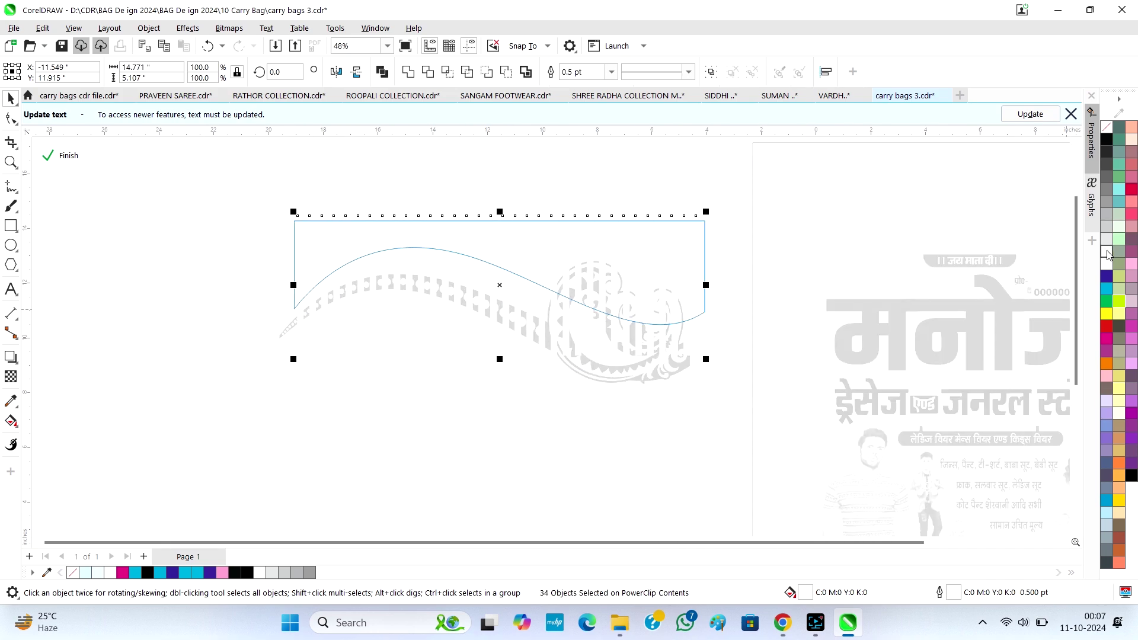
left_click(1106, 140)
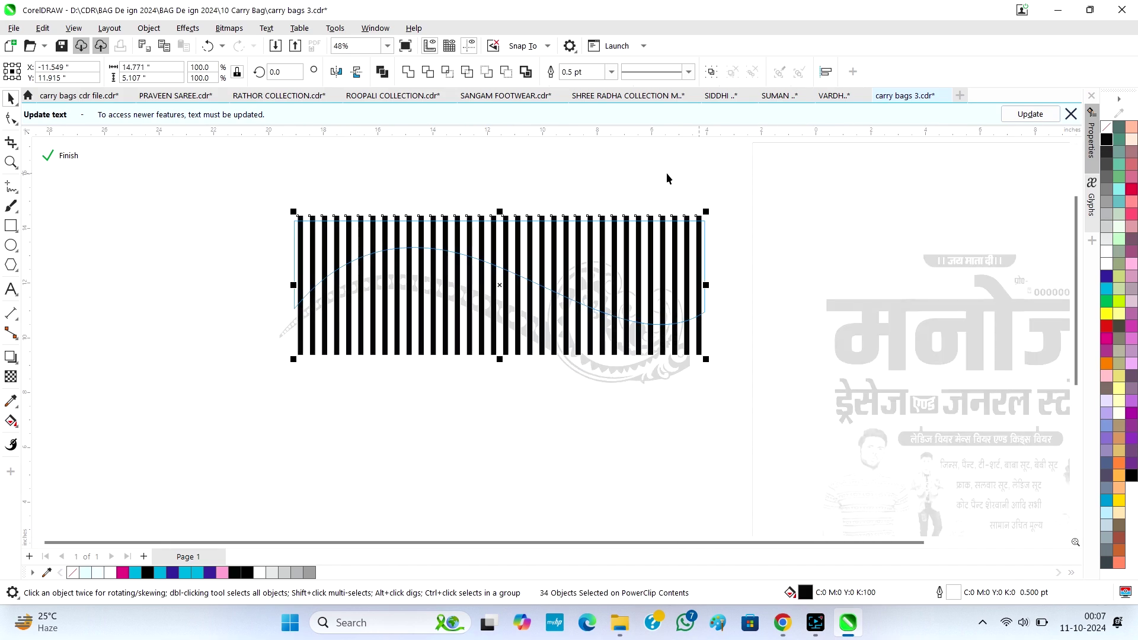
scroll(467, 256, "up", 1)
left_click(398, 178)
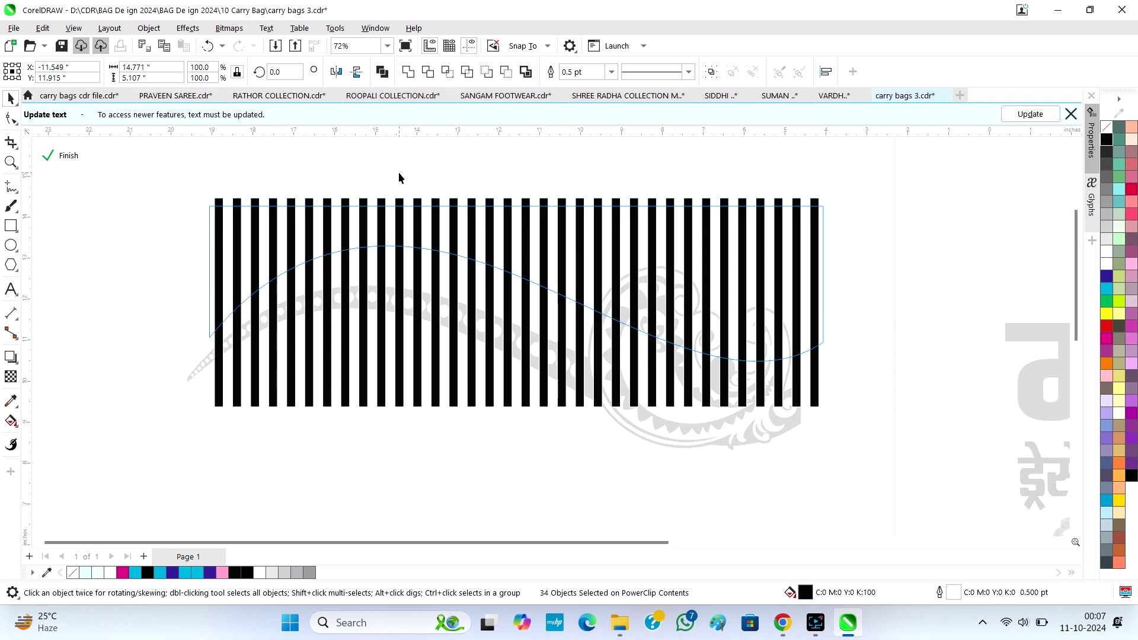
- Undo the stripe recolouring, the piece moves and the ungrouping, returning the header ornament to the bag
key("ctrl+z")
key("ctrl+z")
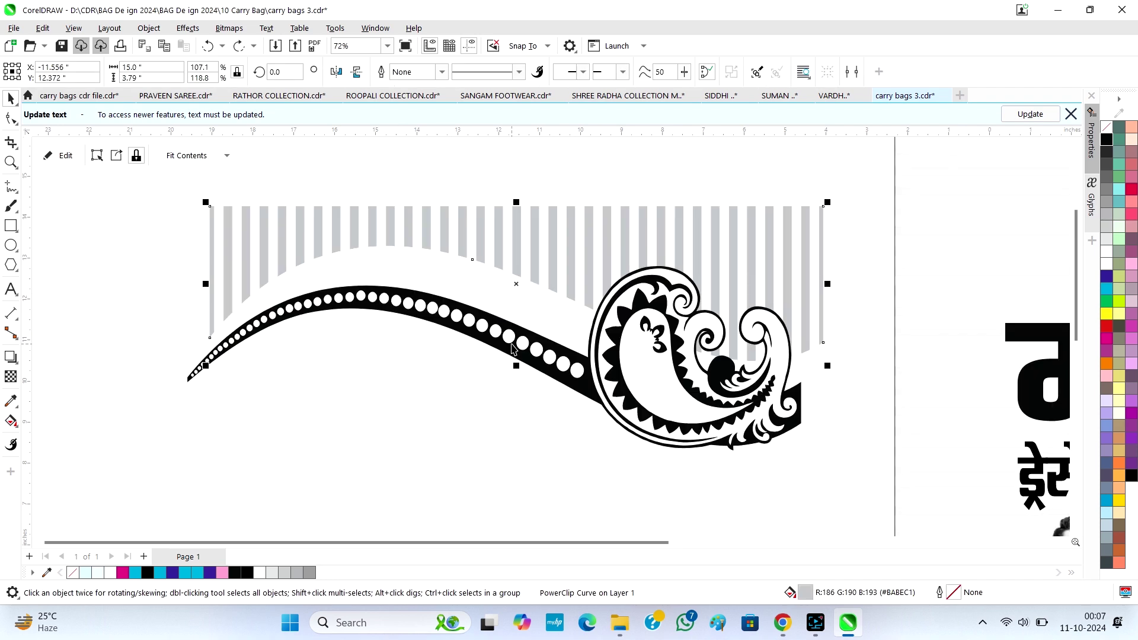
left_click(505, 425)
key("ctrl+z")
left_click(653, 369)
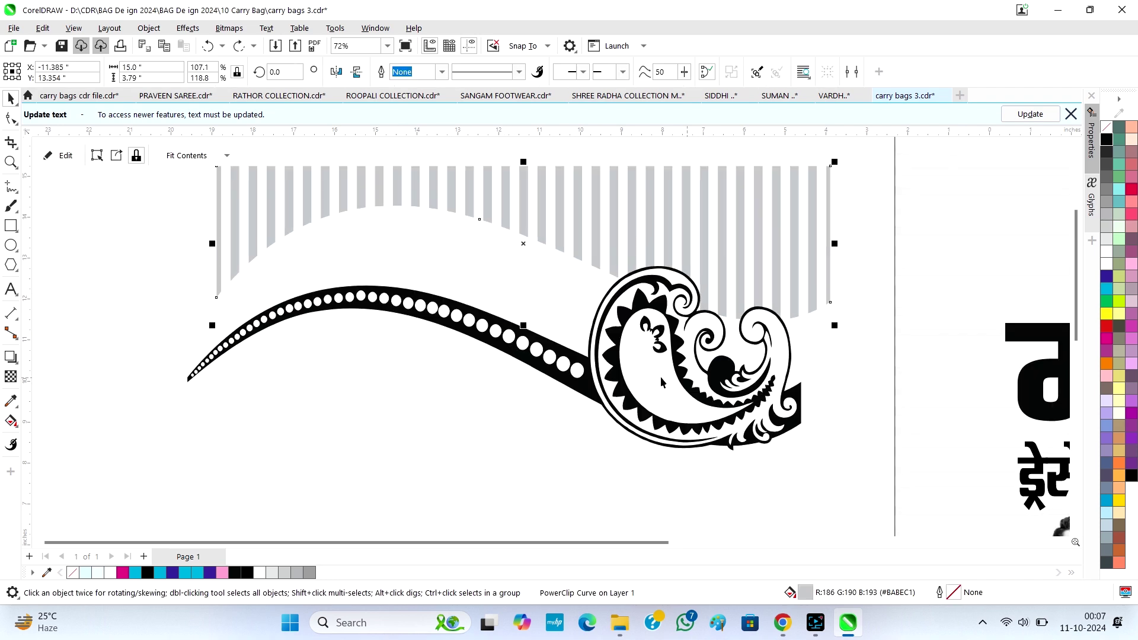
key("ctrl+z")
key("ctrl+z")
key("ctrl+z")
key("ctrl+z")
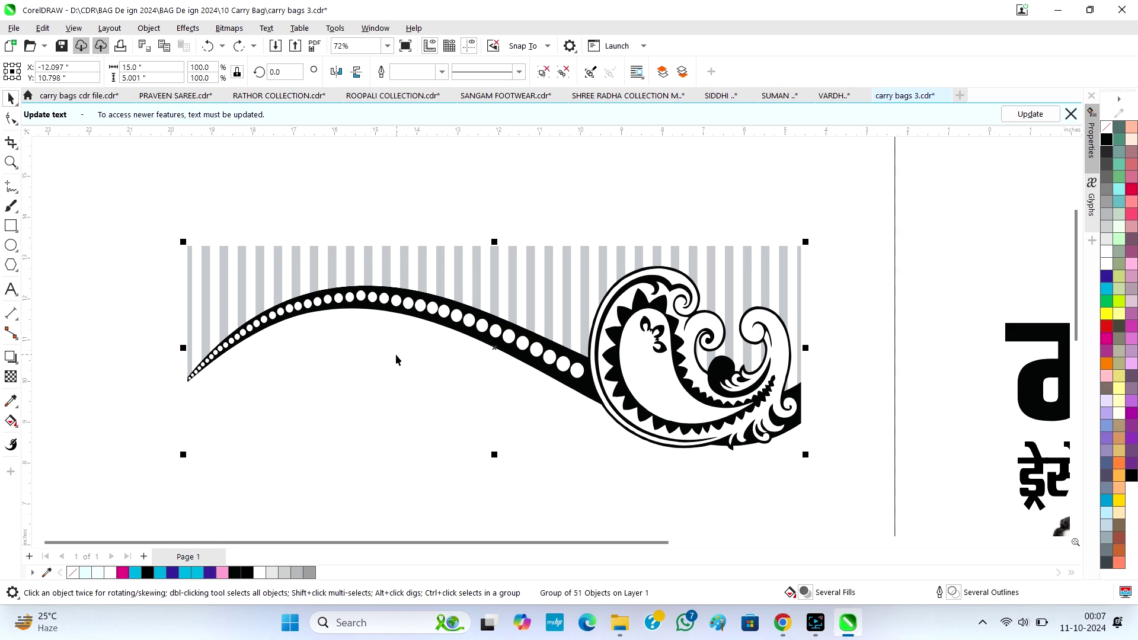
key("ctrl+z")
scroll(395, 355, "down", 6)
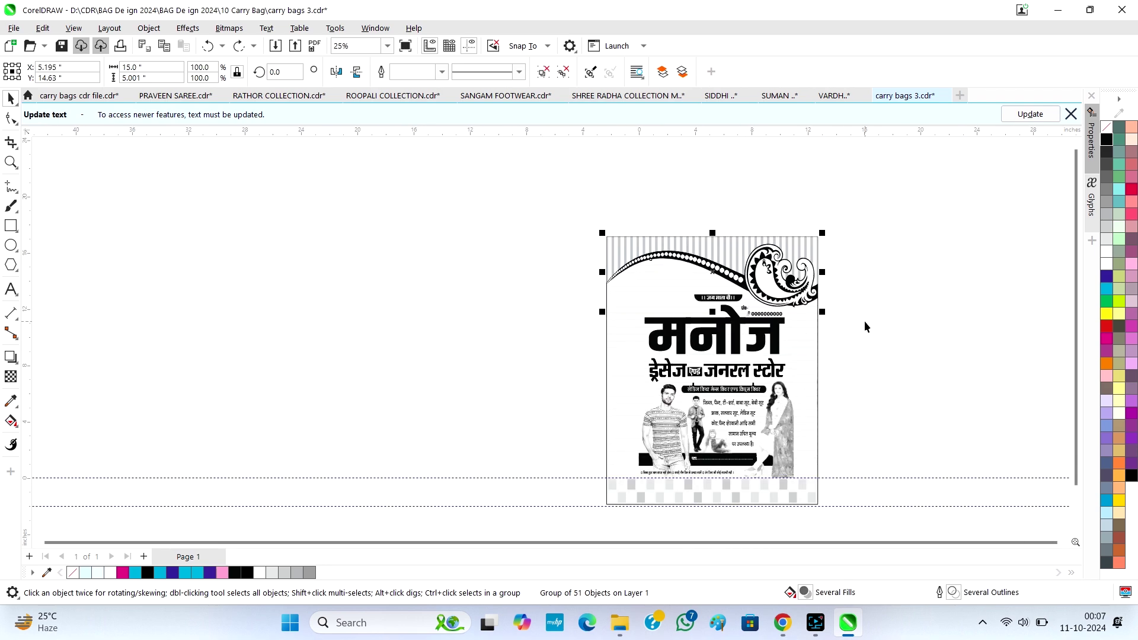
- Open the bag's PowerClip contents and move the grey checkered border out beside the bag
left_click(863, 325)
scroll(789, 487, "up", 4)
left_click(766, 503)
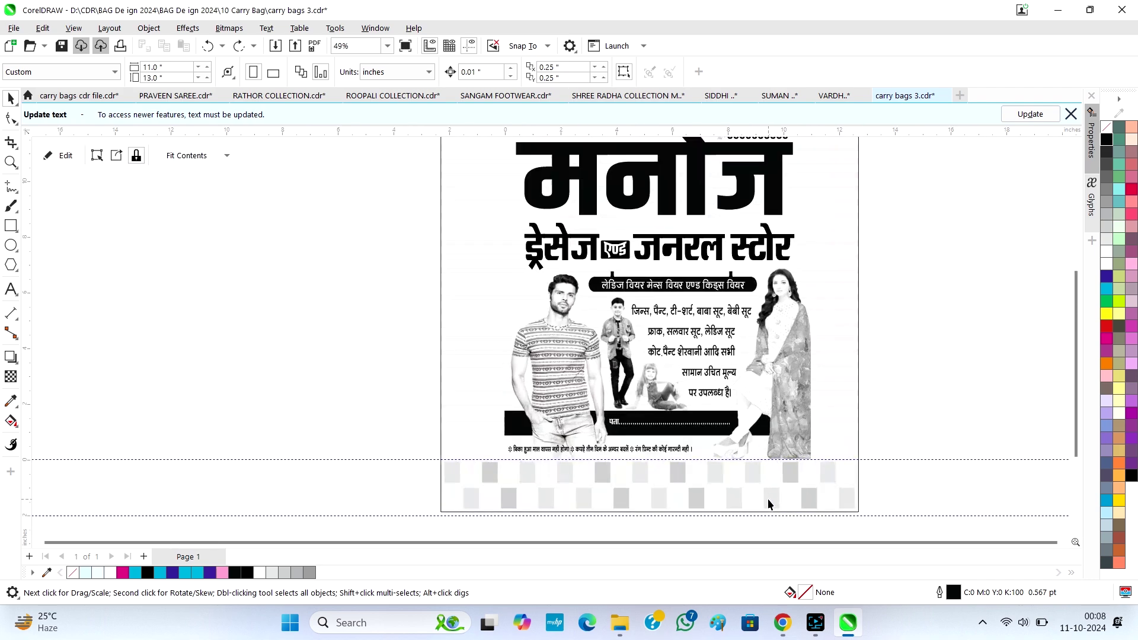
double_click(767, 500)
left_click_drag(768, 503, 372, 395)
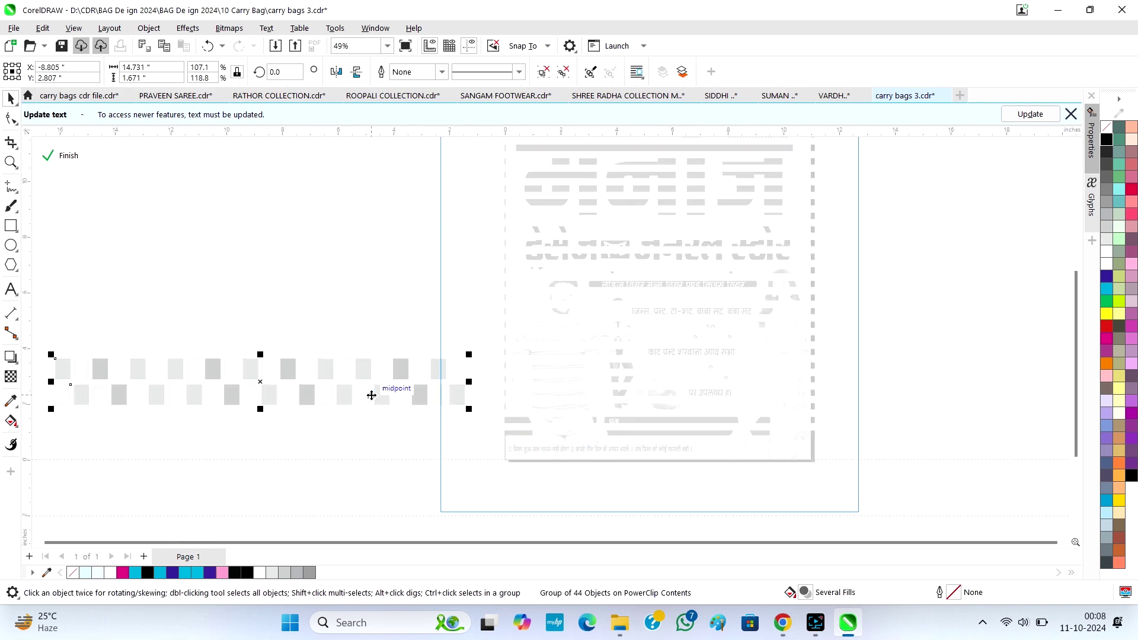
- Pick a single grey square within the checkered border group and shift it sideways
scroll(293, 390, "up", 2)
left_click(310, 394, "ctrl")
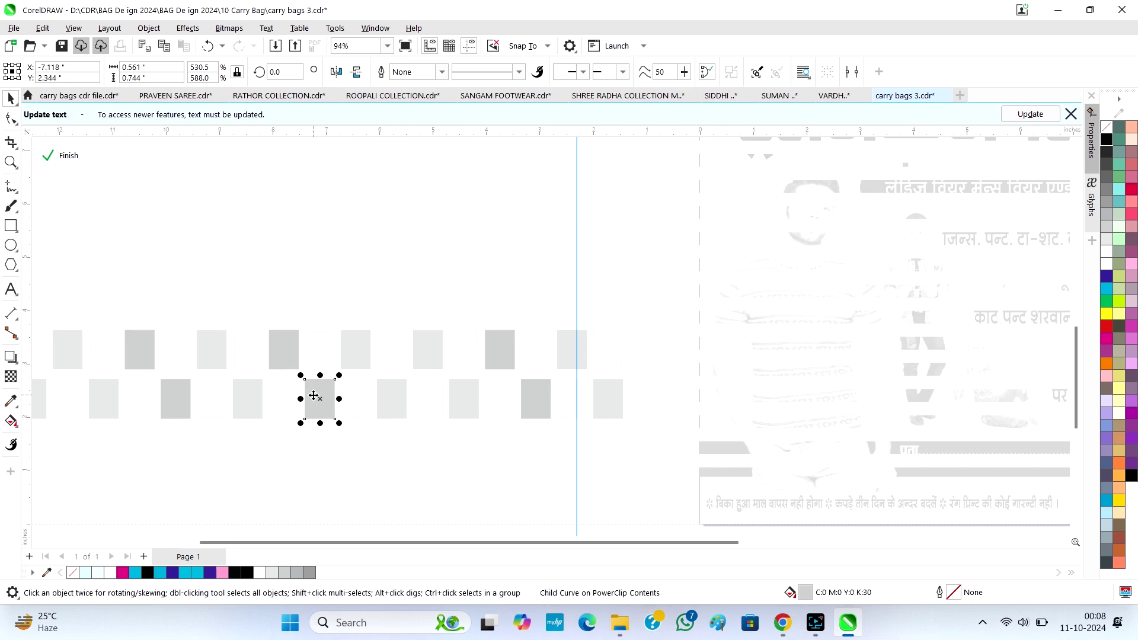
left_click_drag(320, 399, 358, 396)
- Undo the moves of the grey square and the checkered border, and finish editing the bag's PowerClip
key("ctrl+z")
key("ctrl+z")
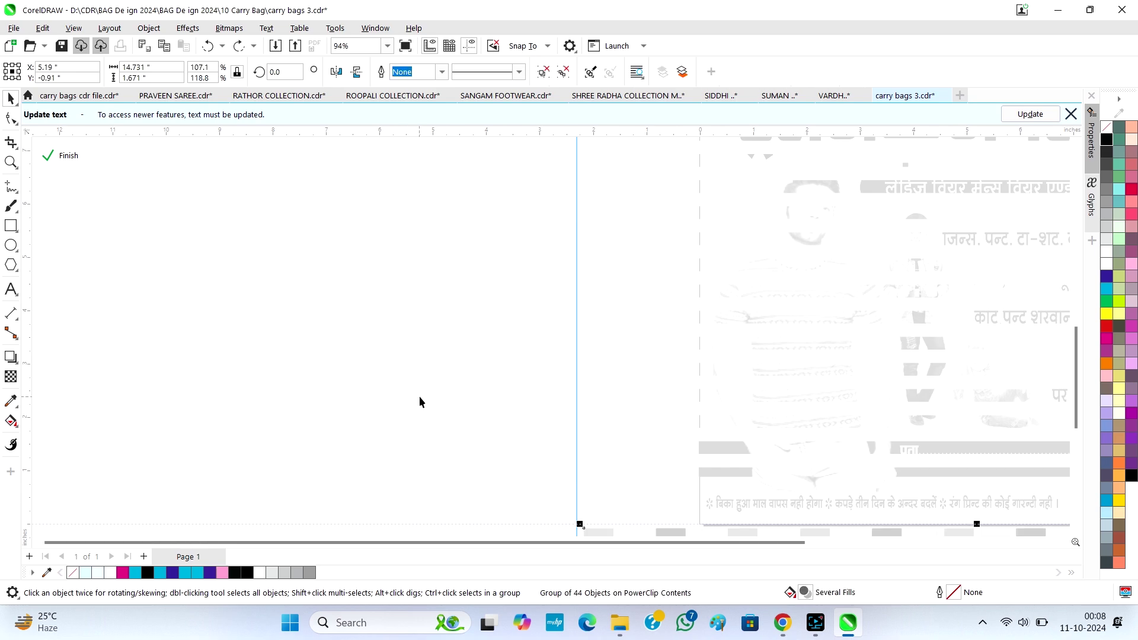
scroll(421, 394, "down", 4)
left_click(801, 371)
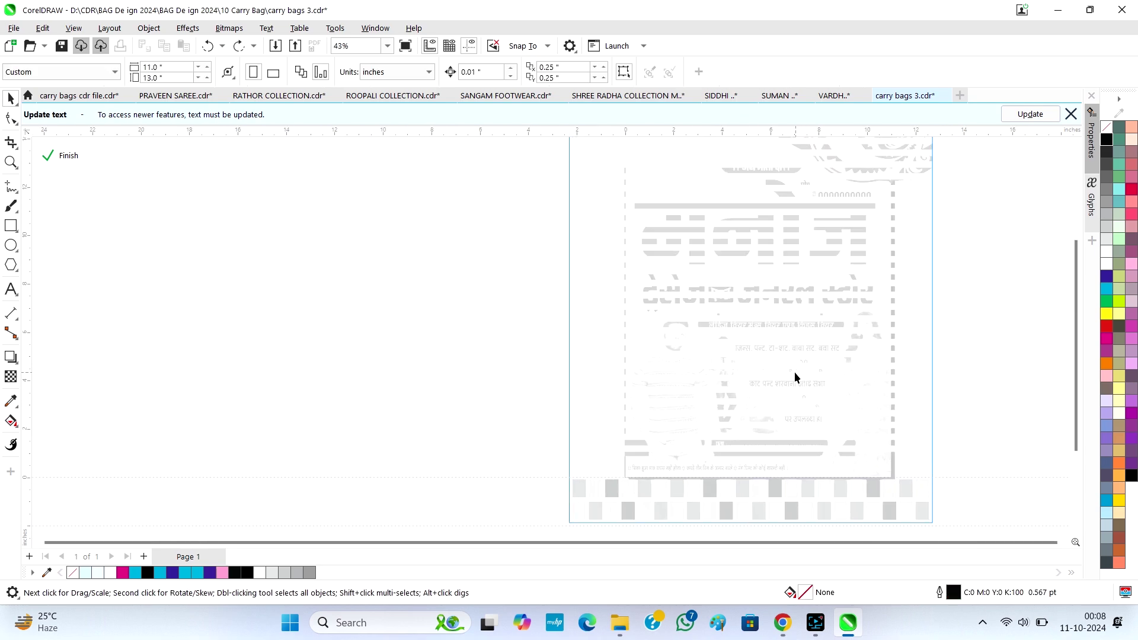
scroll(794, 371, "down", 1)
left_click(468, 335, "ctrl")
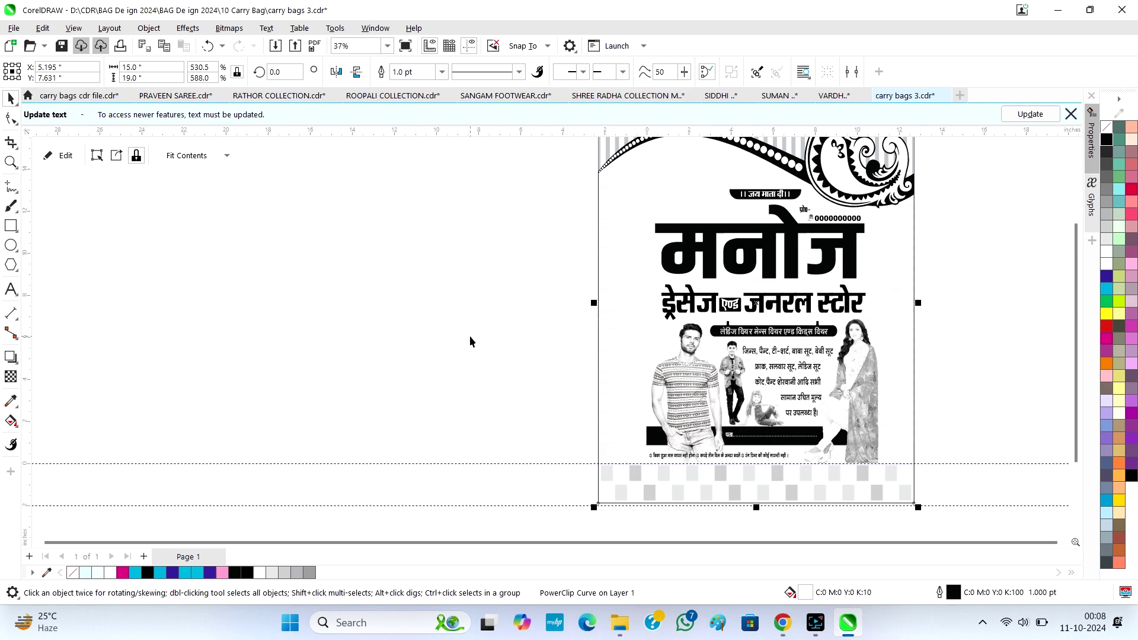
key("XF86AudioMute")
scroll(478, 341, "down", 2)
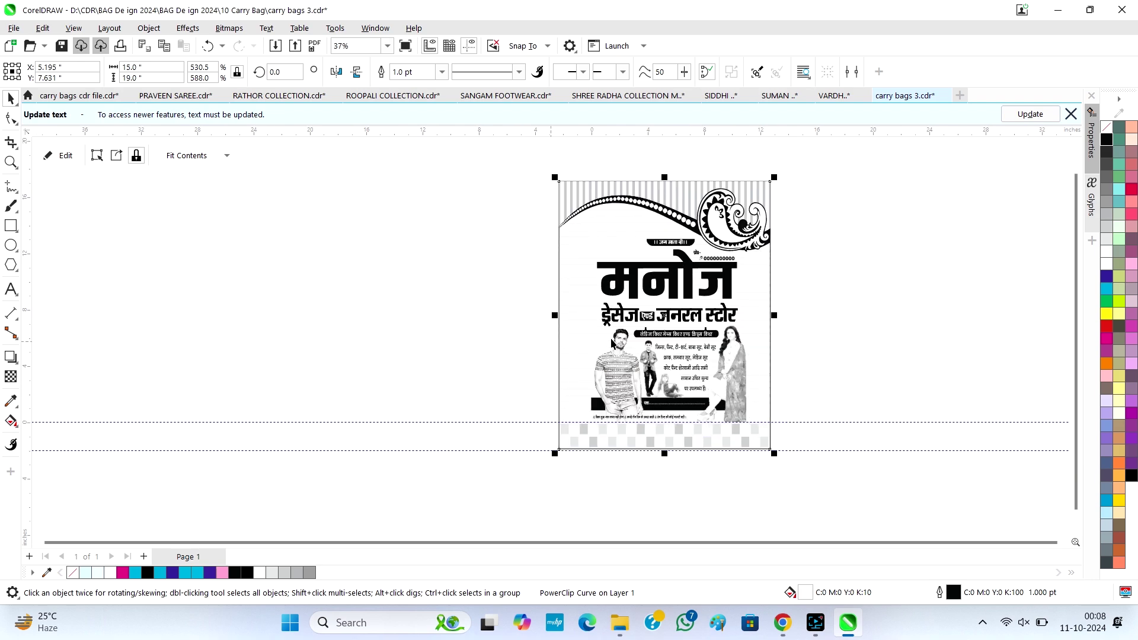
left_click(819, 284)
scroll(692, 276, "up", 2)
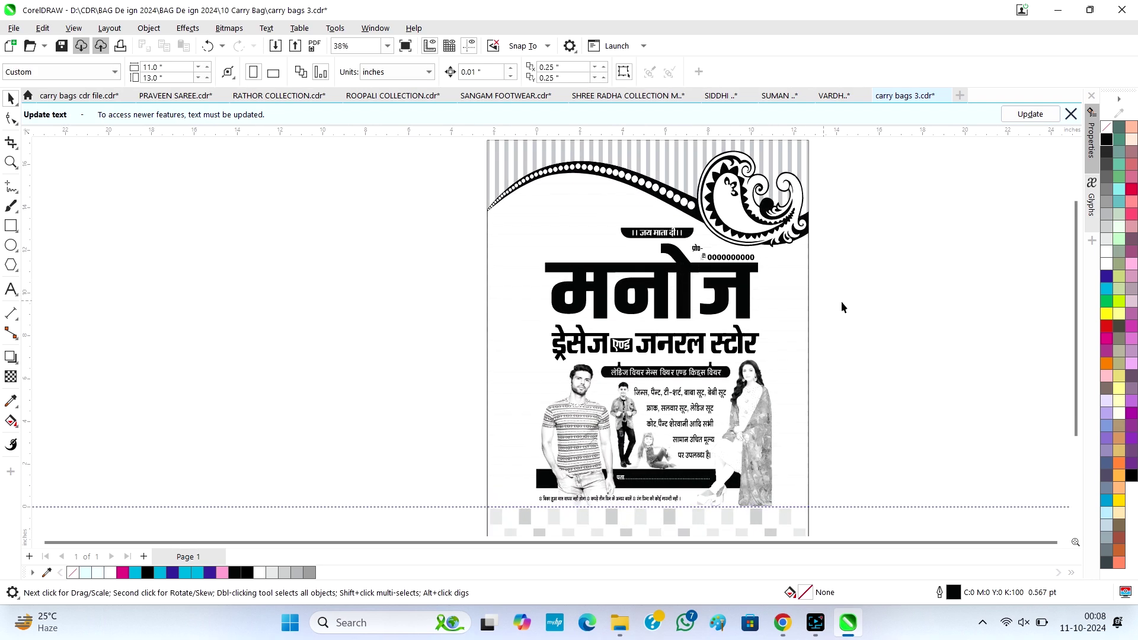